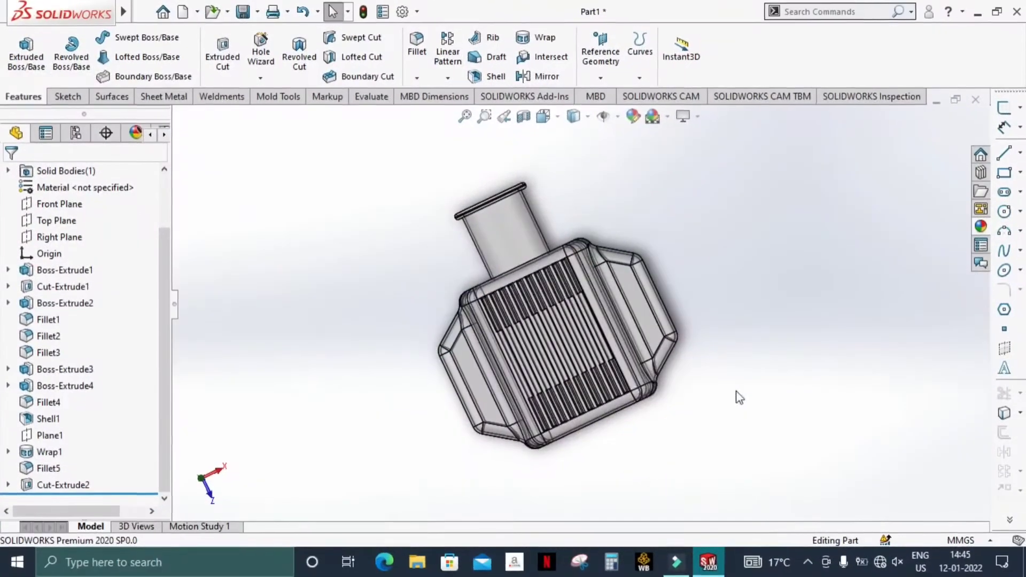
Orbit the finished housing to an angled view and switch to the four-viewport layout
mouse_move(735, 396)
middle_mouse_down()
mouse_move(793, 264)
mouse_move(826, 239)
mouse_move(818, 322)
mouse_move(806, 331)
middle_mouse_up()
left_click(560, 118)
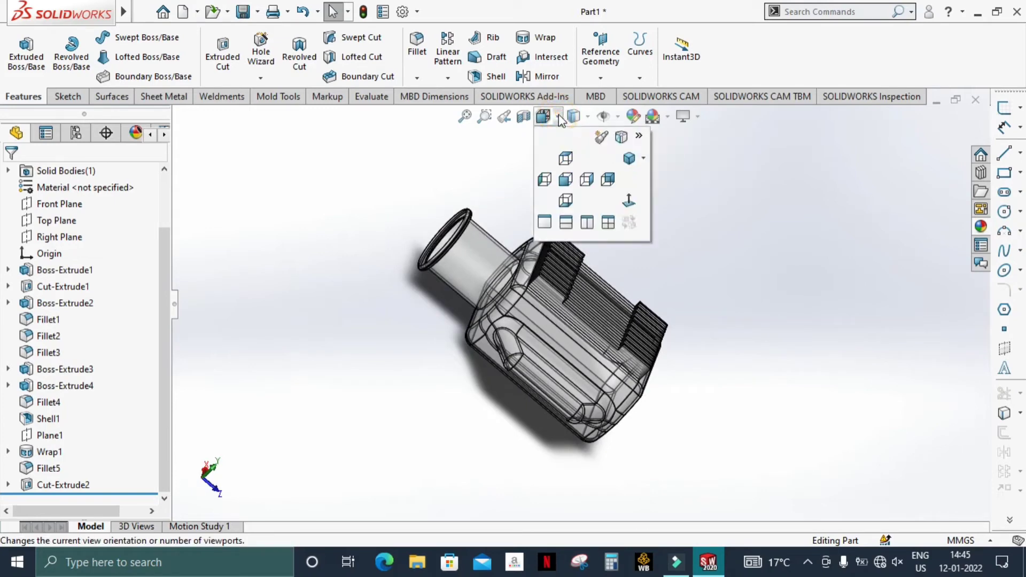
left_click(609, 221)
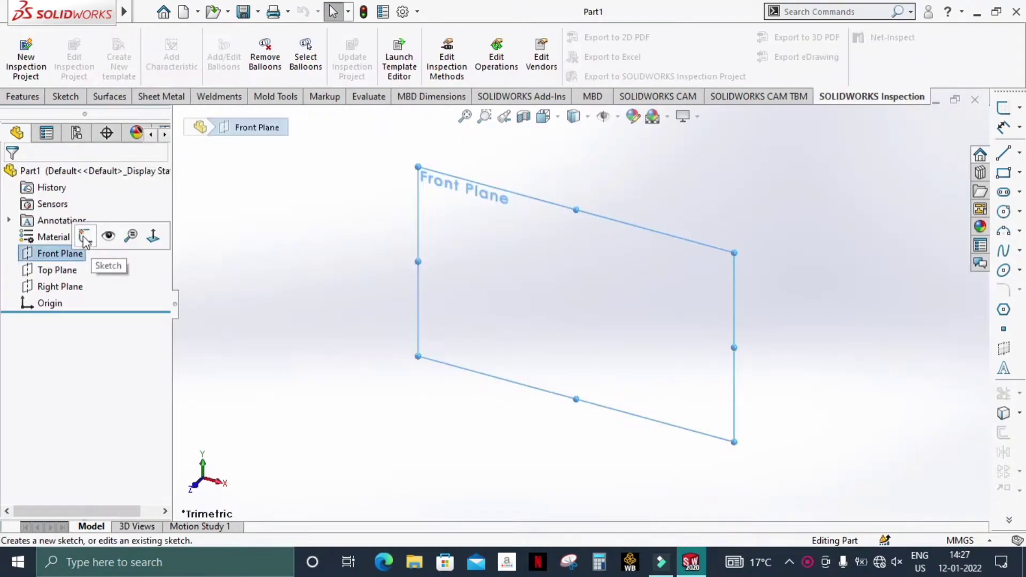
On the Front Plane, sketch a circle centred on the origin with a radius of about 58 mm
left_click(85, 236)
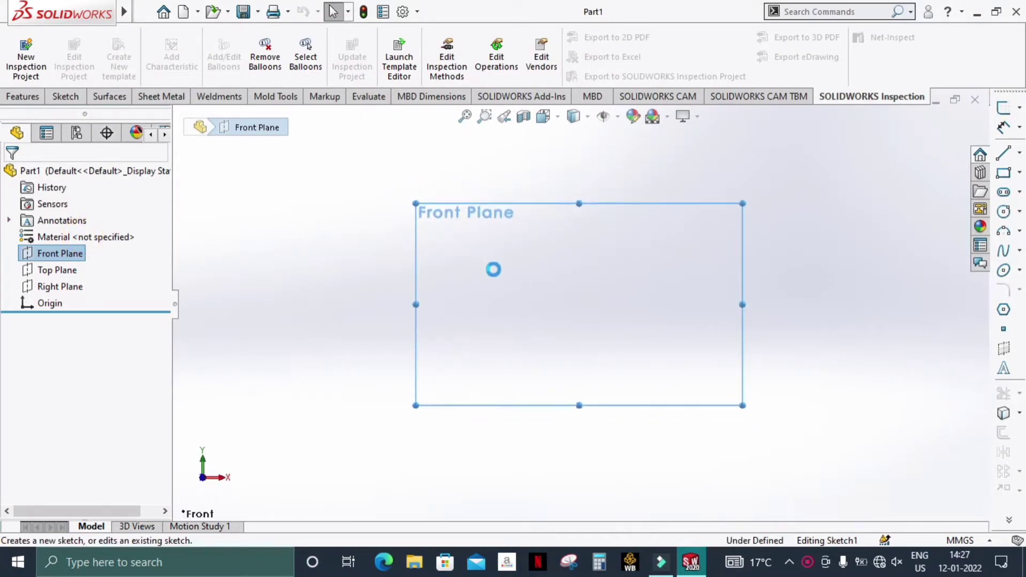
left_click(128, 37)
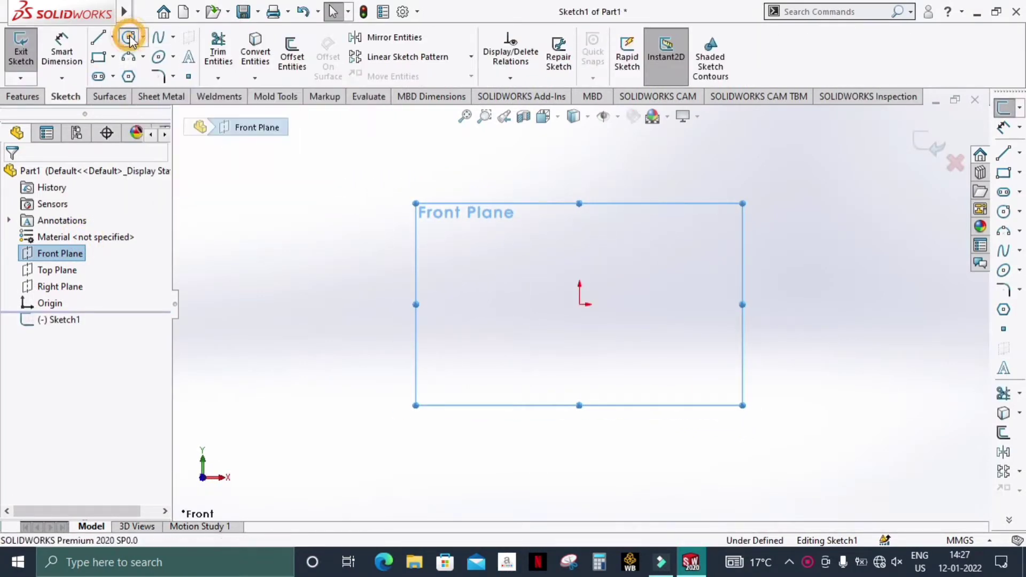
left_click(579, 304)
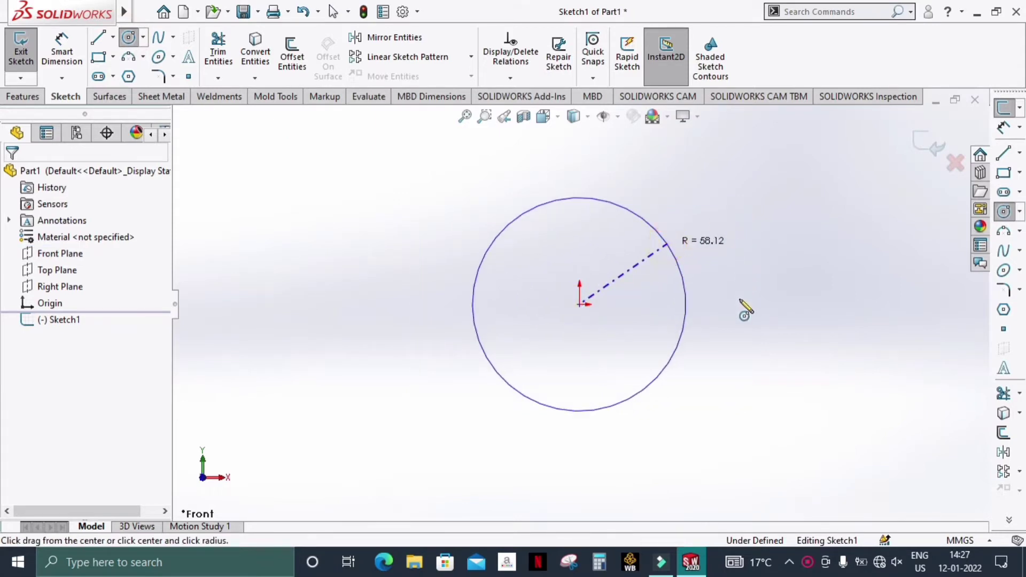
left_click(707, 292)
key("Escape")
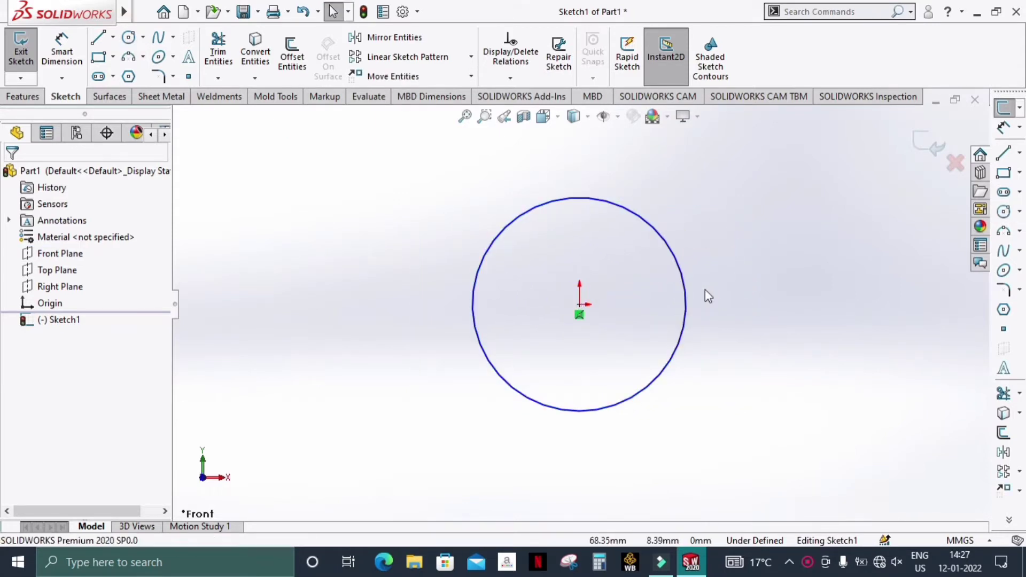
Extrude the circle Mid Plane to a 120 mm depth, creating the Boss-Extrude1 cylinder
left_click(23, 96)
left_click(27, 60)
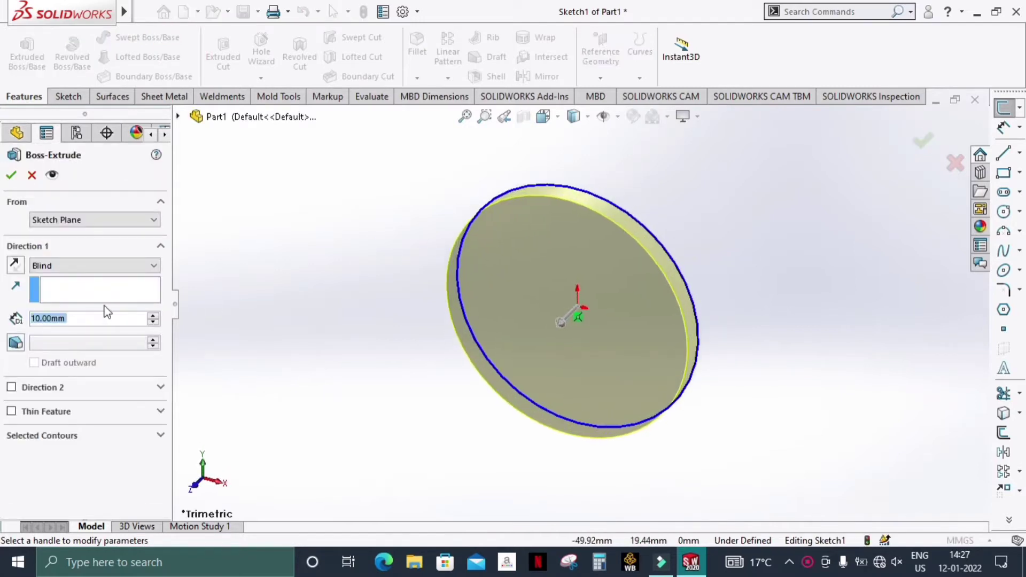
left_click(80, 267)
left_click(78, 325)
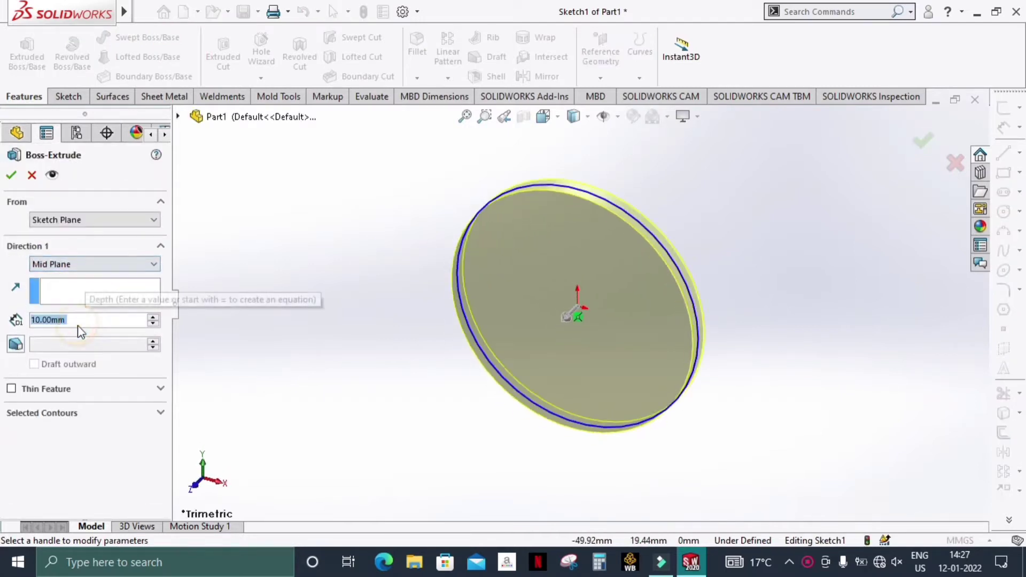
left_click(154, 317)
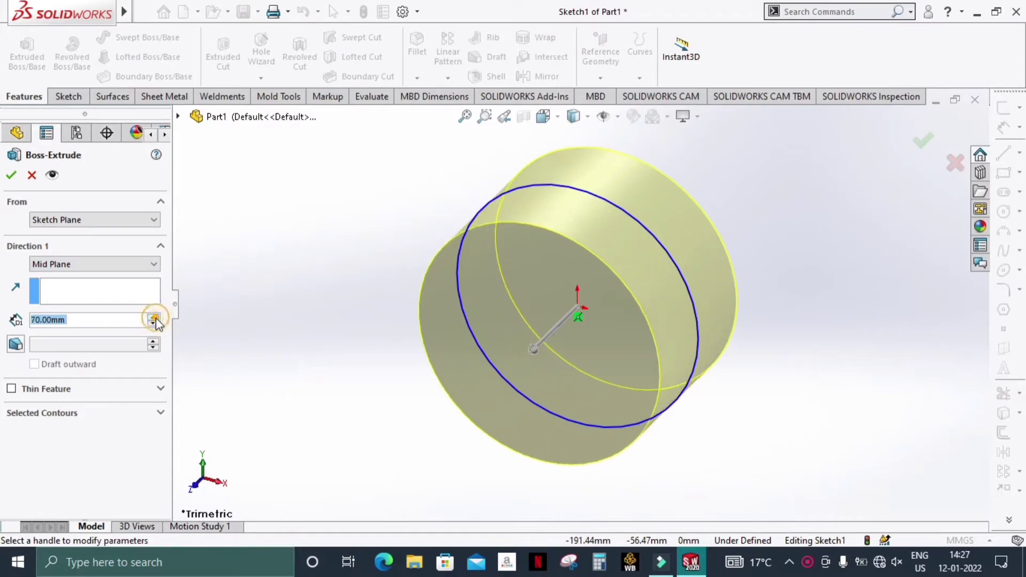
left_click(153, 321)
left_click(154, 321)
left_click(154, 321)
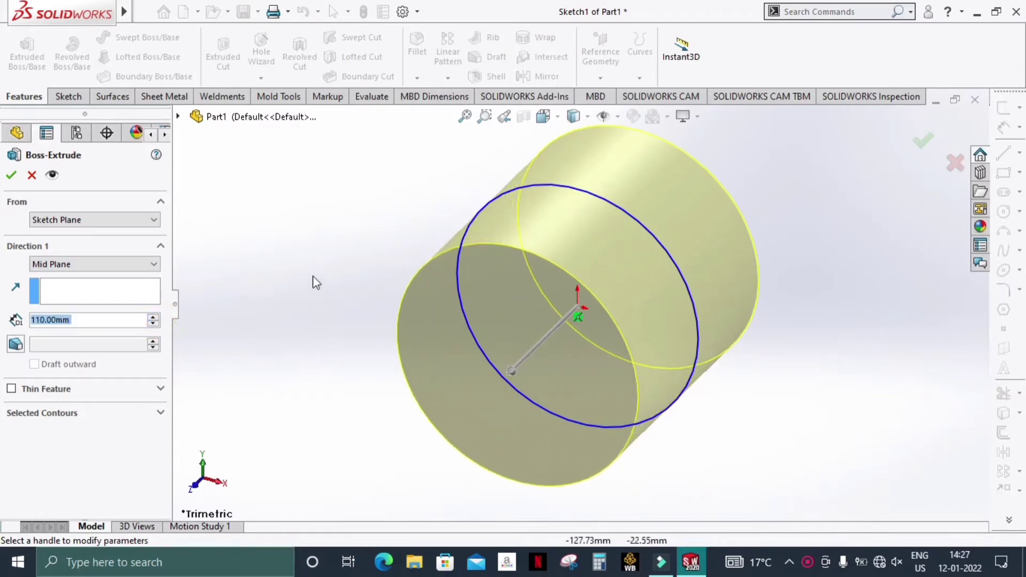
middle_click_drag(314, 279, 272, 345)
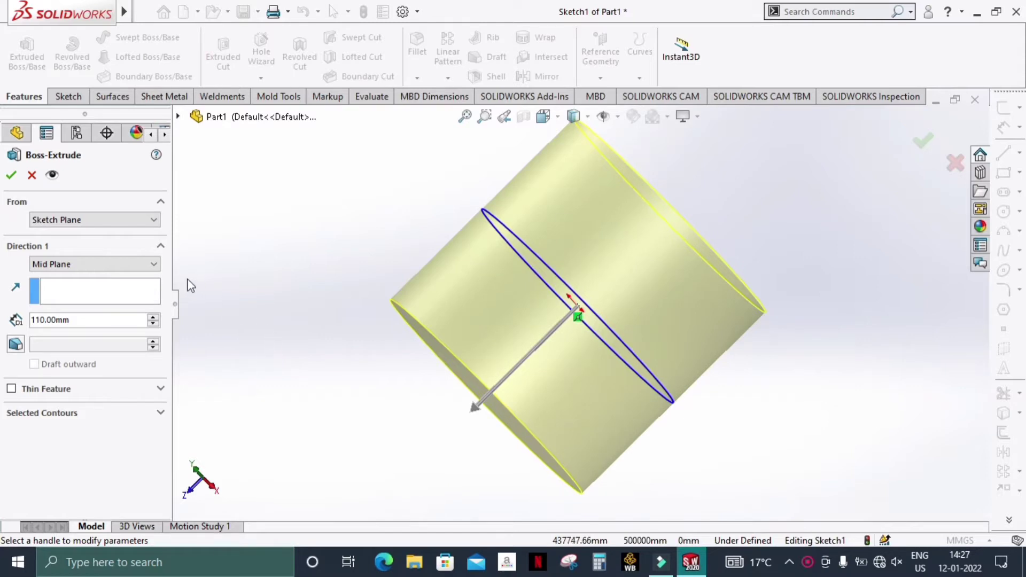
key("z")
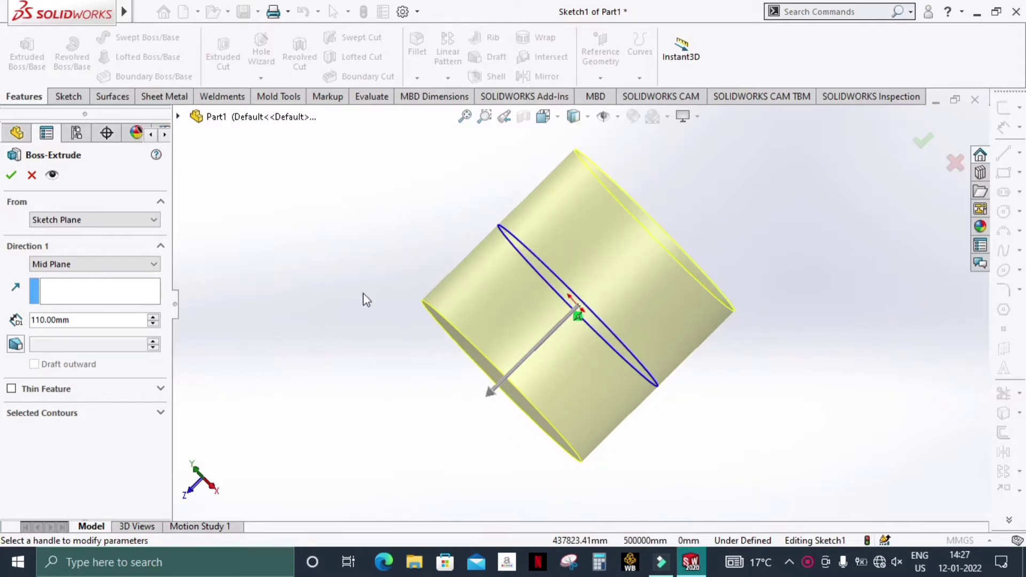
left_click(154, 318)
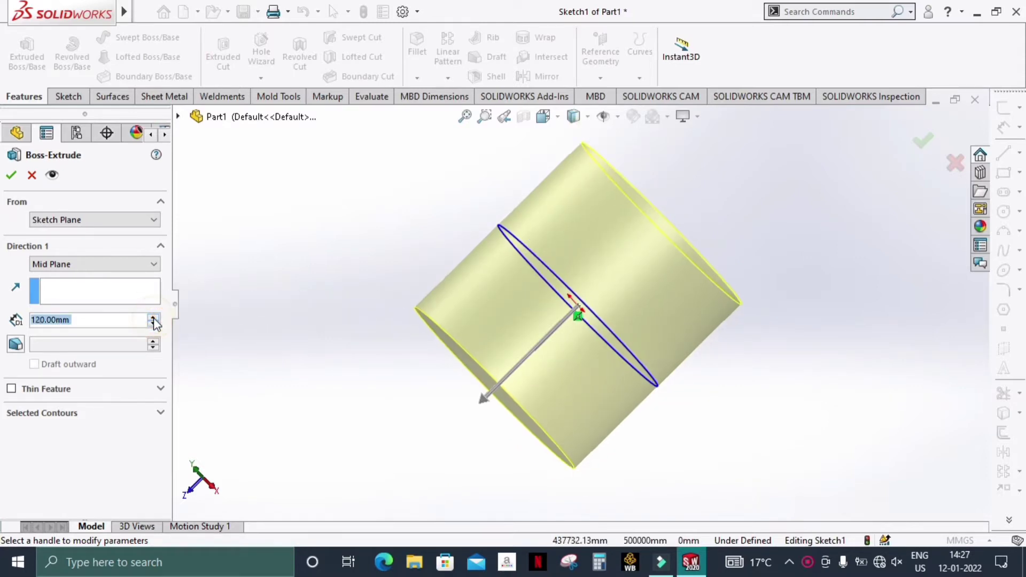
left_click(13, 175)
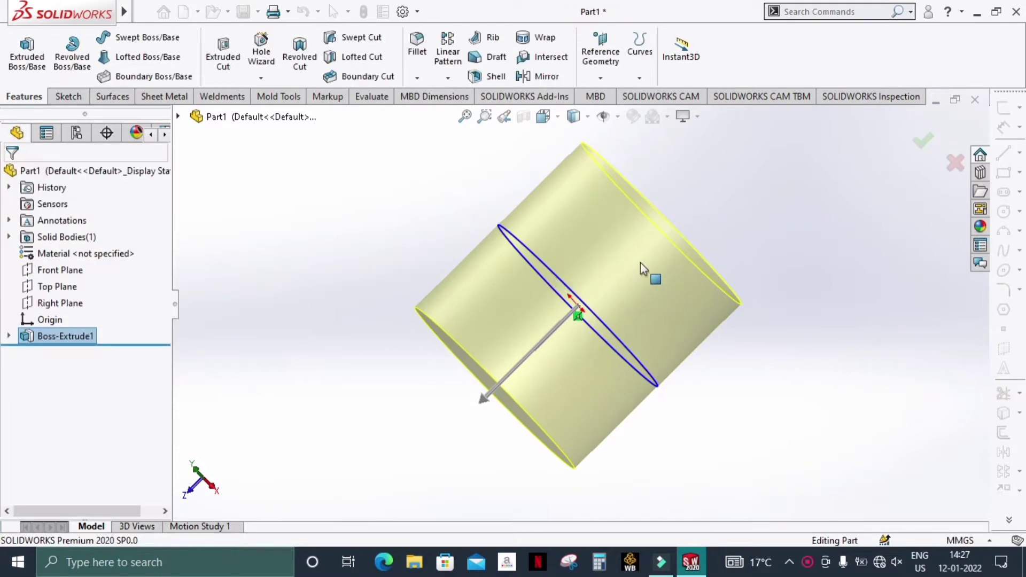
mouse_move(770, 249)
middle_mouse_down()
mouse_move(740, 316)
mouse_move(749, 426)
mouse_move(737, 428)
middle_mouse_up()
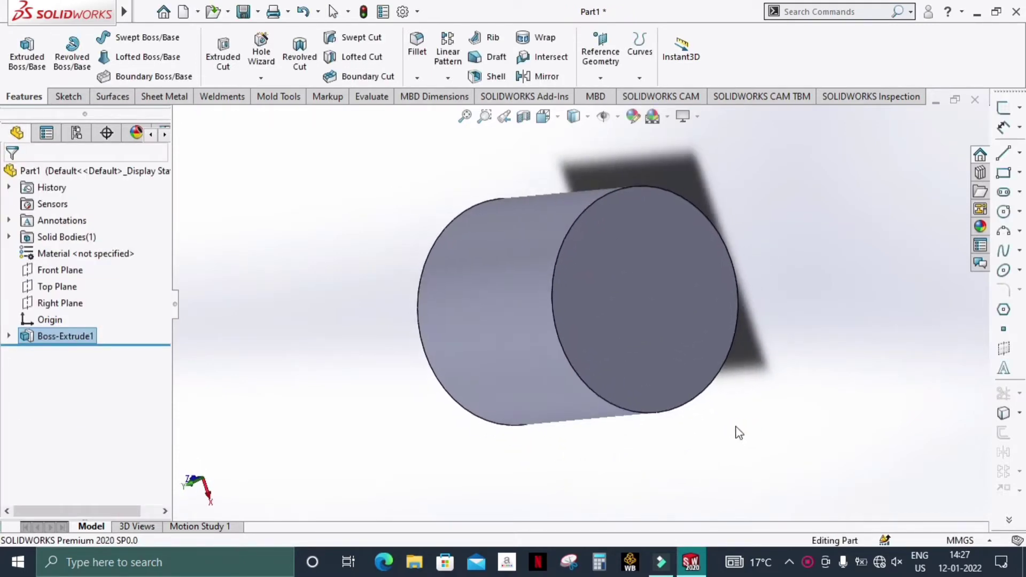
Start a sketch on the cylinder's flat end face and view it Normal To
left_click(669, 273)
left_click(735, 228)
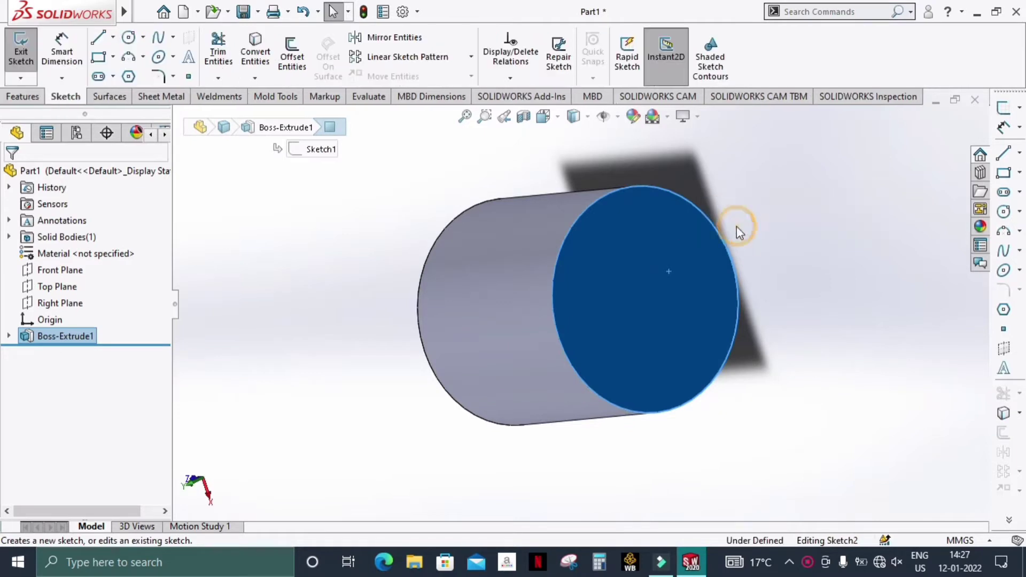
left_click(559, 118)
left_click(631, 201)
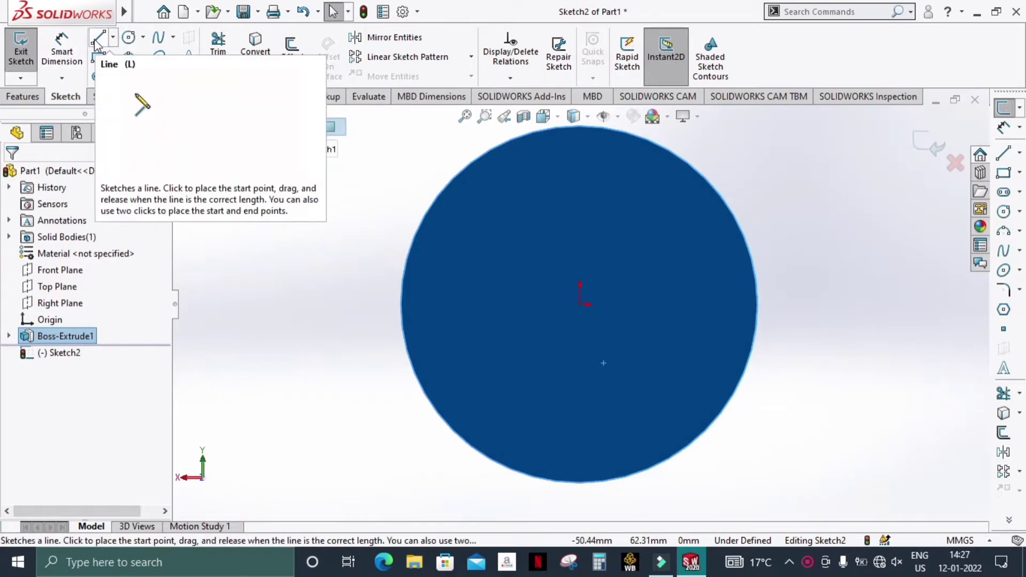
Draw a horizontal centreline across the circle through its centre
left_click(113, 37)
left_click(132, 74)
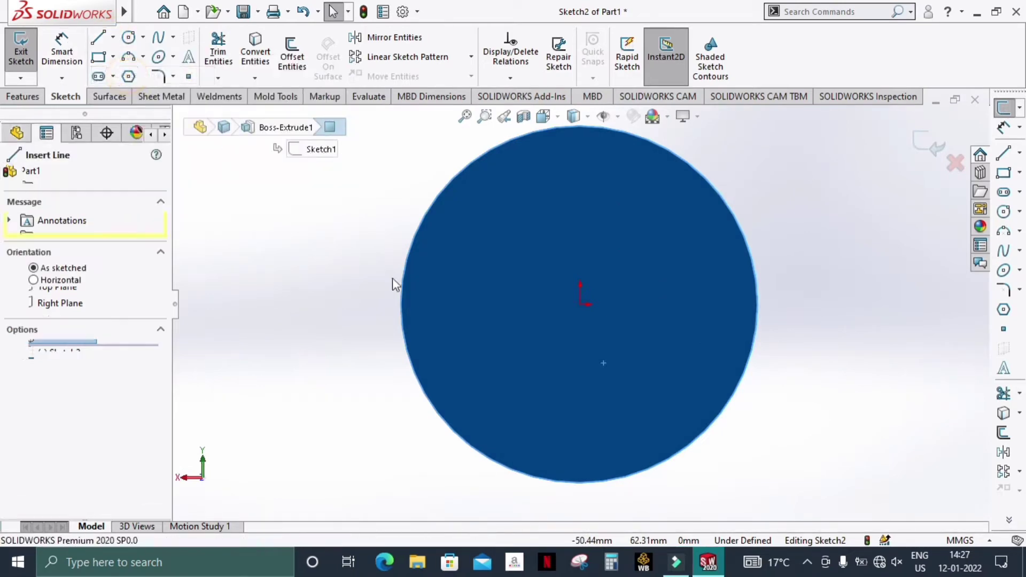
left_click(400, 304)
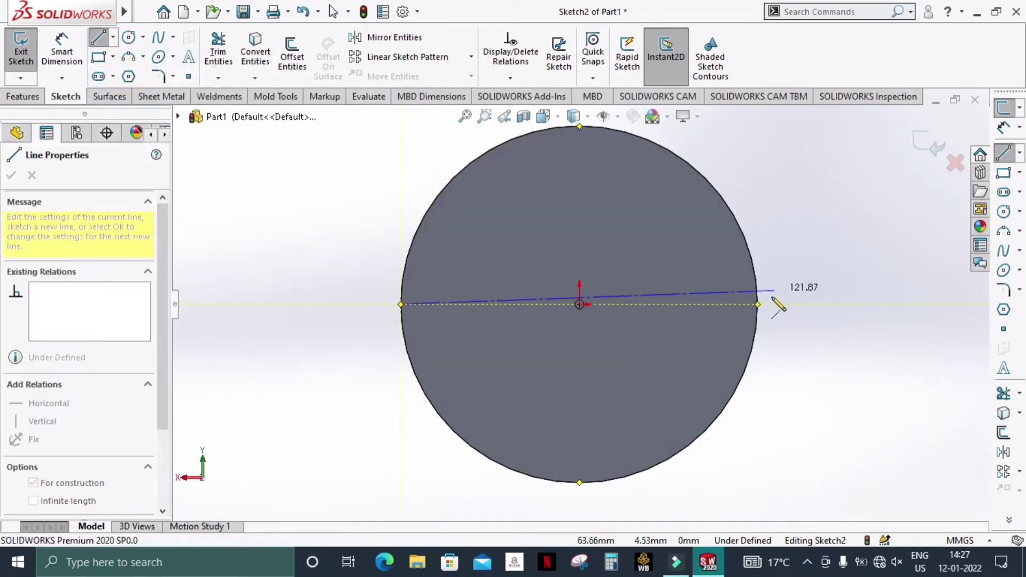
left_click(758, 305)
key("Escape")
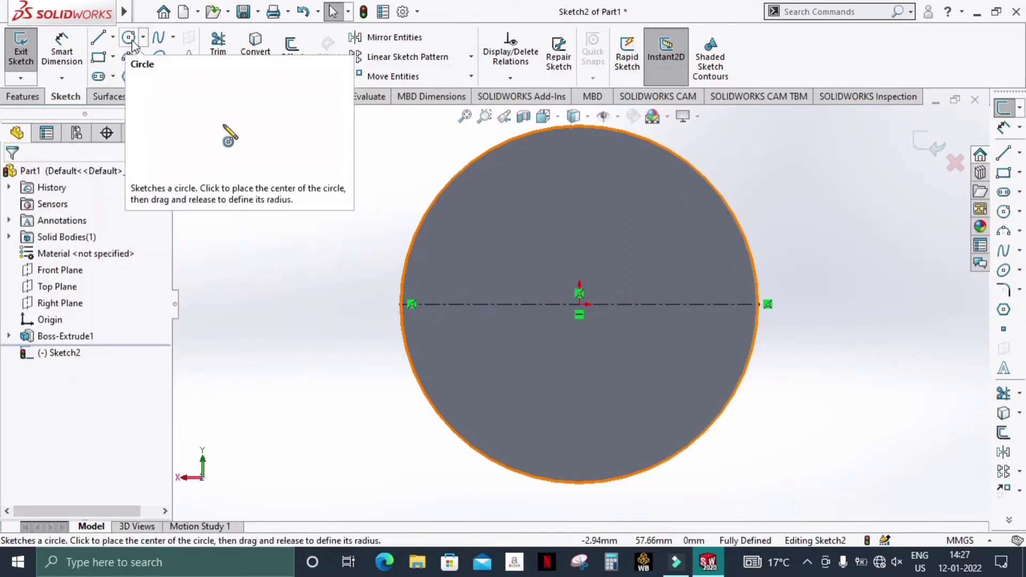
Draw a chord line near the circle's top edge and give it a Horizontal relation
left_click(97, 37)
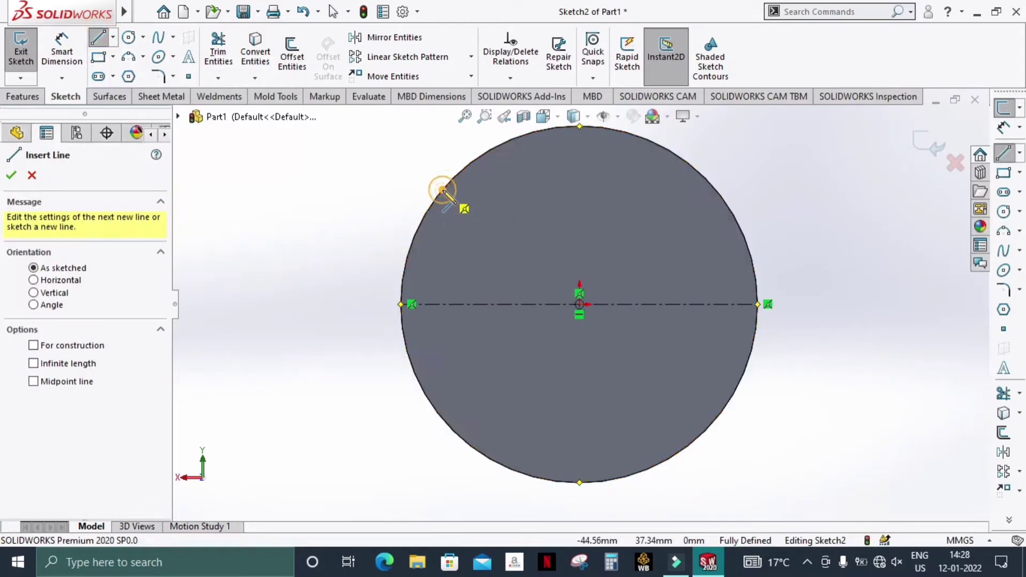
left_click(441, 191)
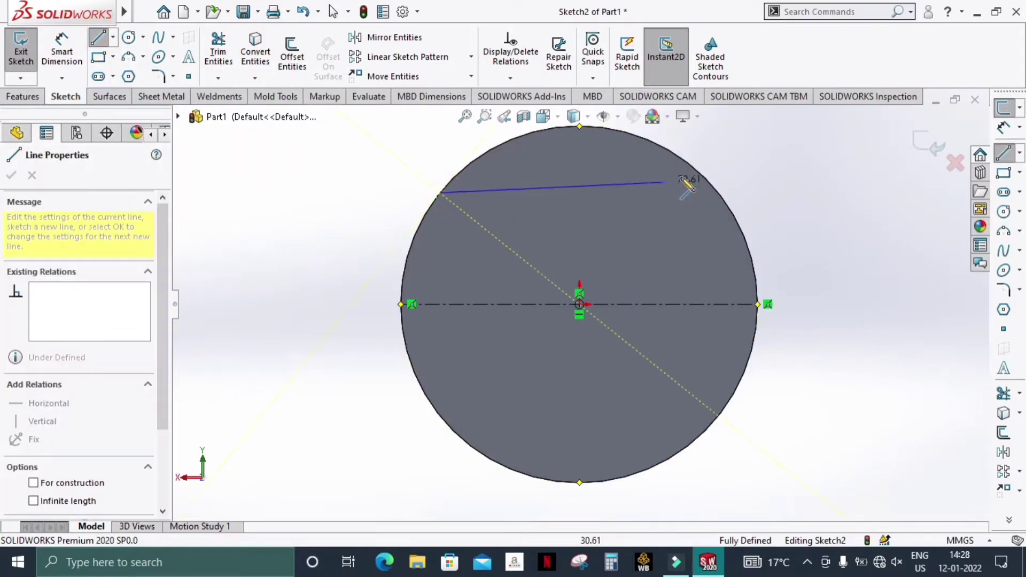
left_click(715, 188)
key("Escape")
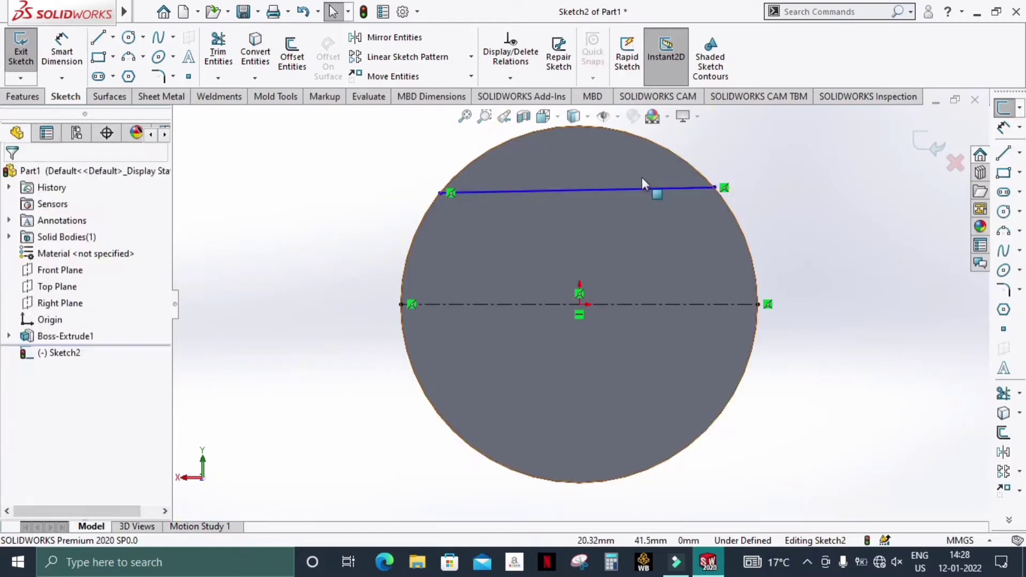
left_click(643, 187)
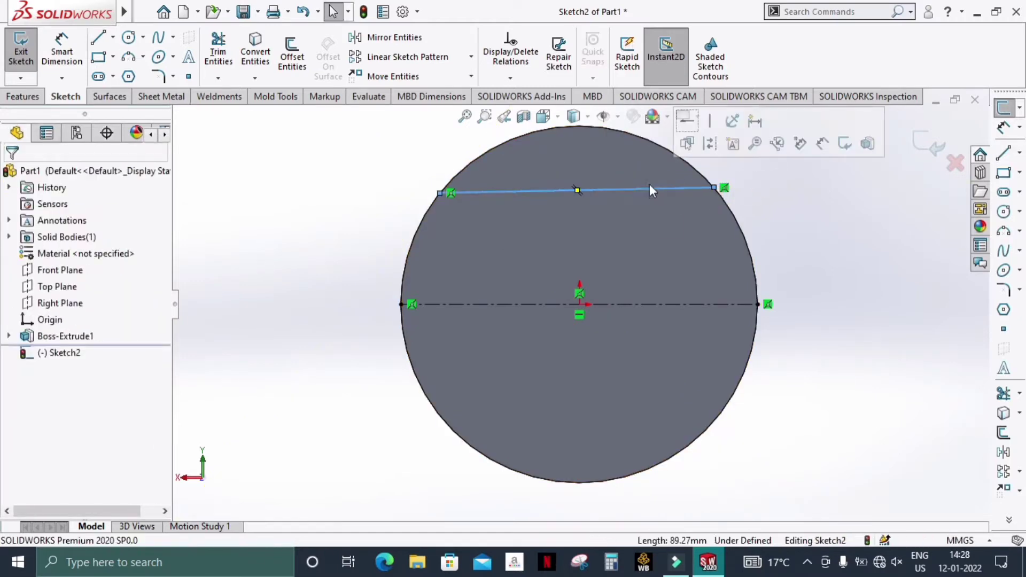
left_click(688, 125)
key("f")
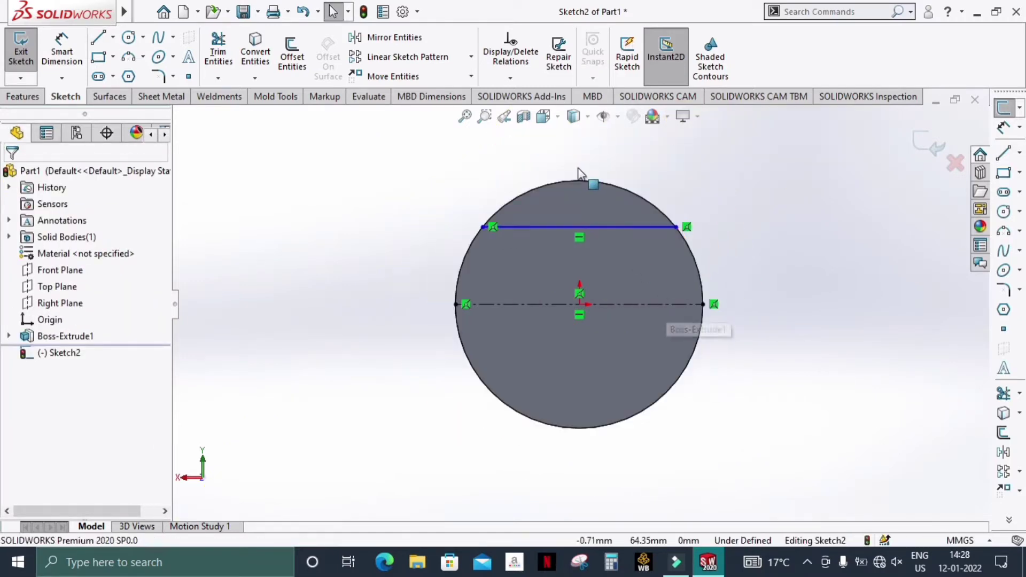
scroll(581, 174, "down", 2)
scroll(581, 173, "down", 2)
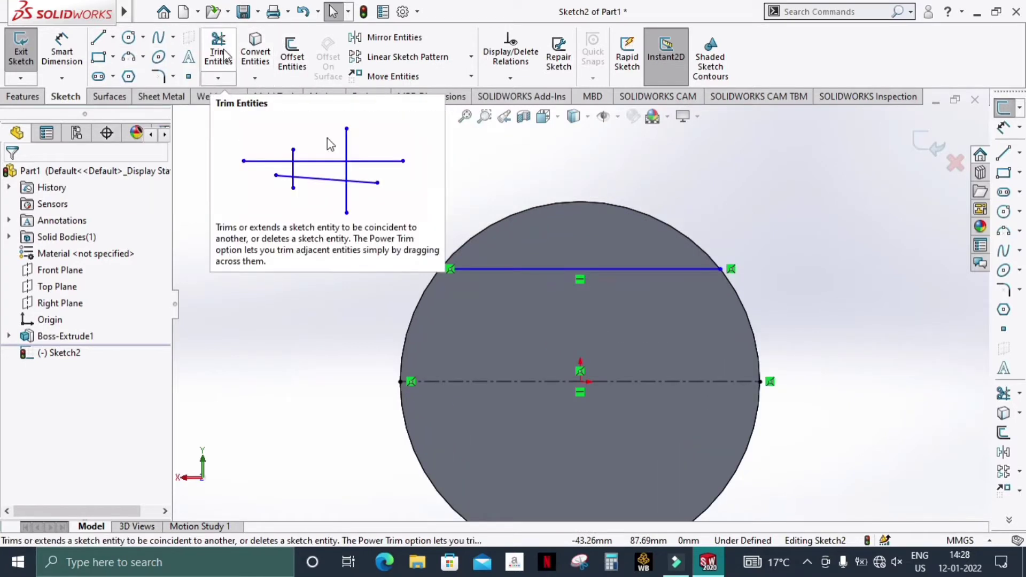
left_click(263, 54)
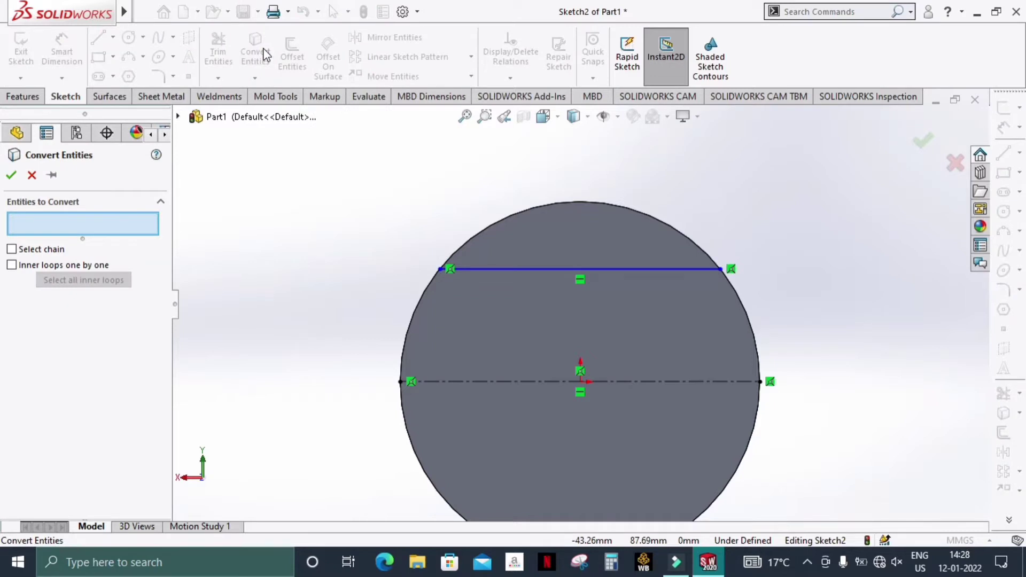
Convert the cylinder's circular edge into the sketch and trim away the unneeded arc segments
left_click(567, 202)
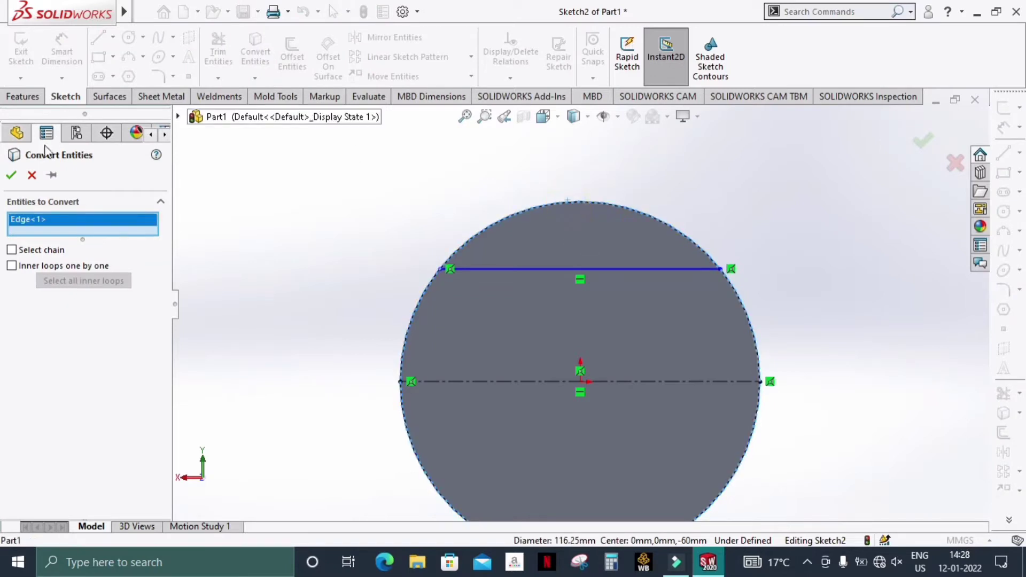
left_click(11, 175)
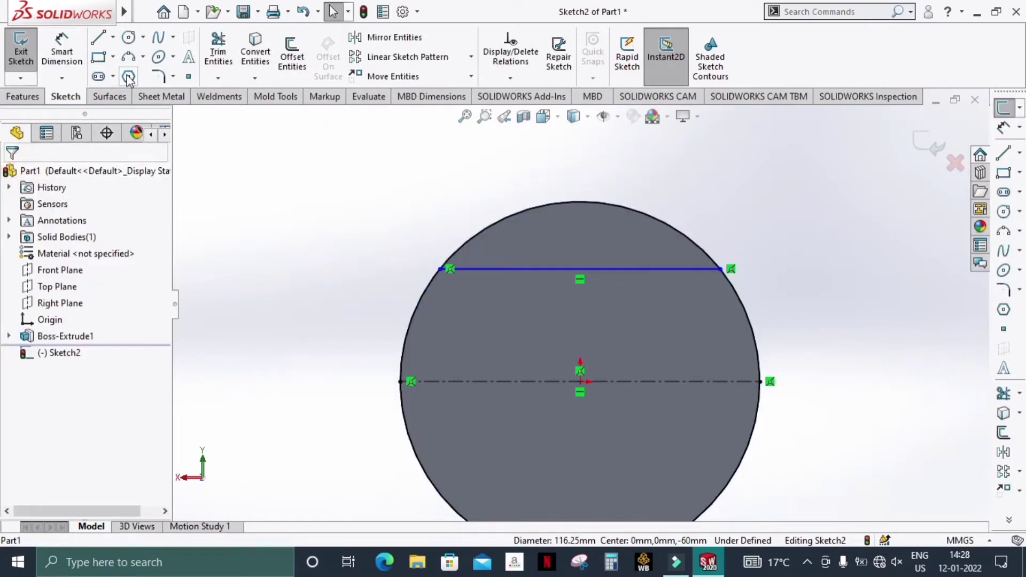
left_click(218, 52)
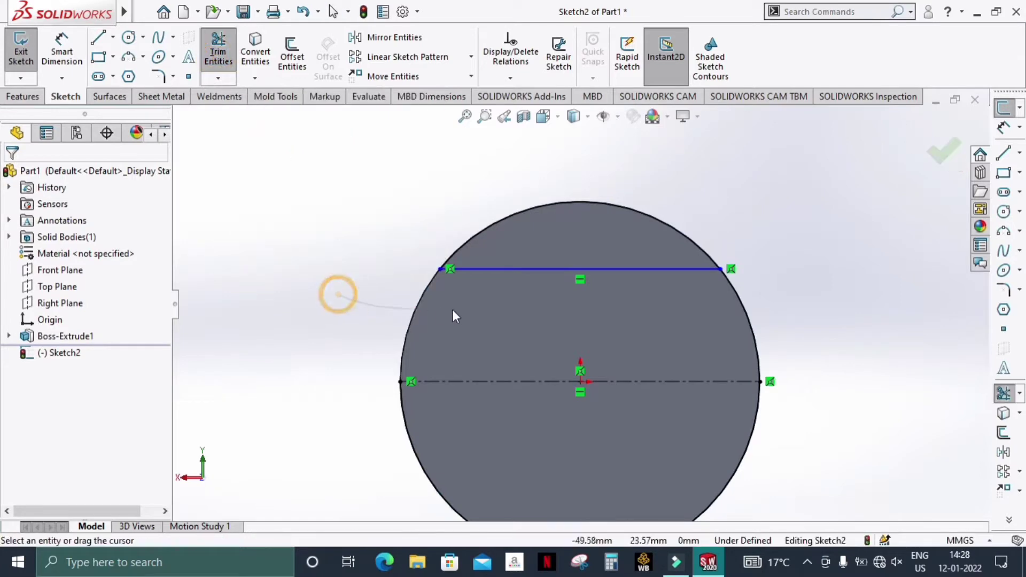
left_click_drag(368, 438, 649, 463)
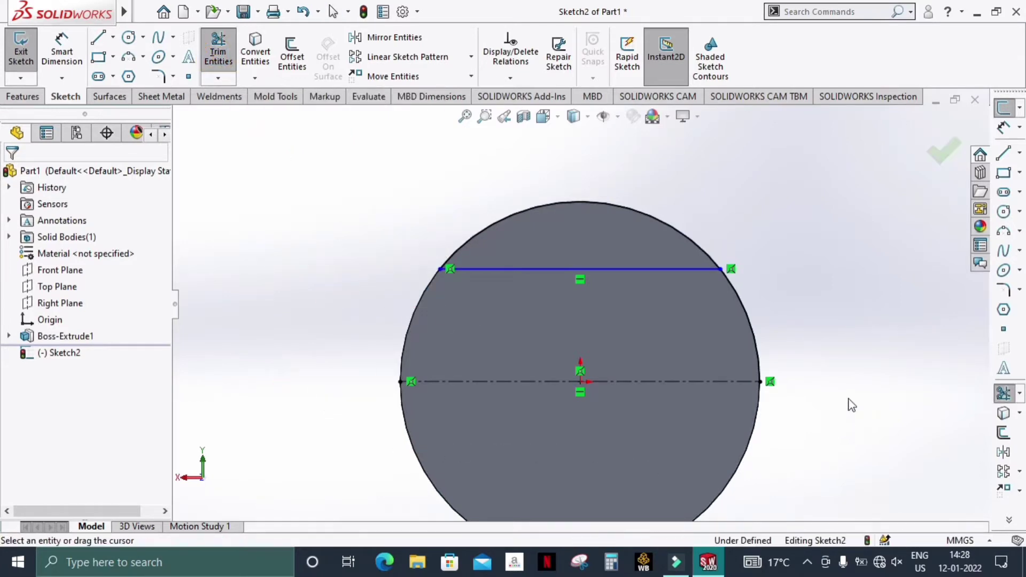
left_click_drag(818, 328, 697, 342)
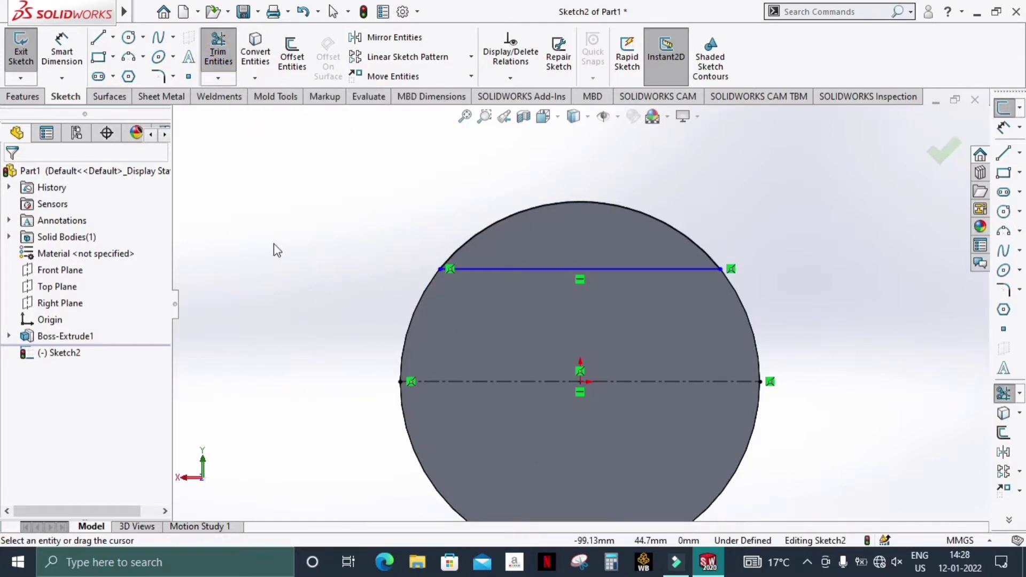
key("z")
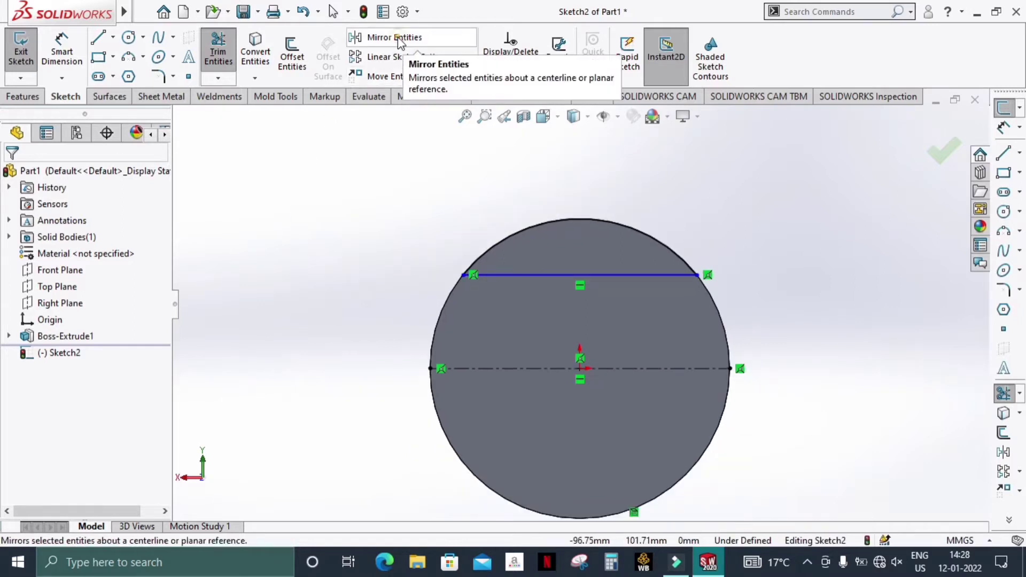
Mirror the top arc and chord about the horizontal centreline, then exit Sketch2
left_click(393, 38)
left_click(526, 231)
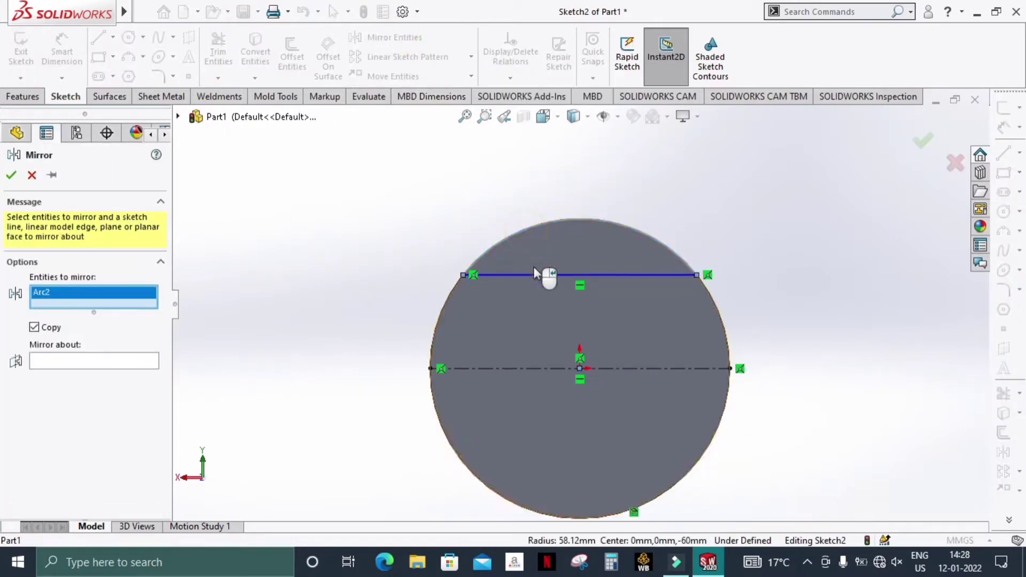
left_click(537, 275)
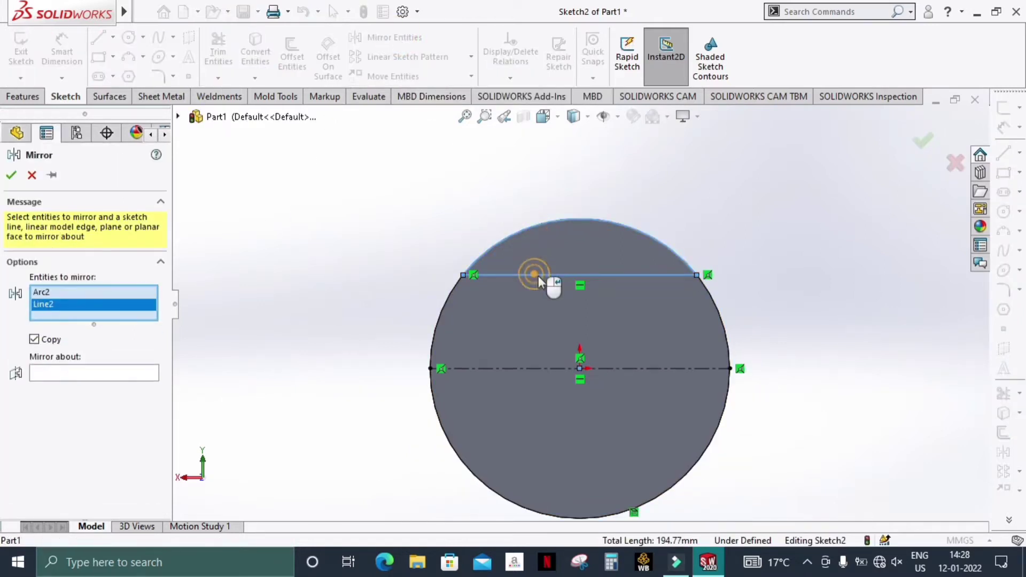
left_click(90, 373)
left_click(495, 368)
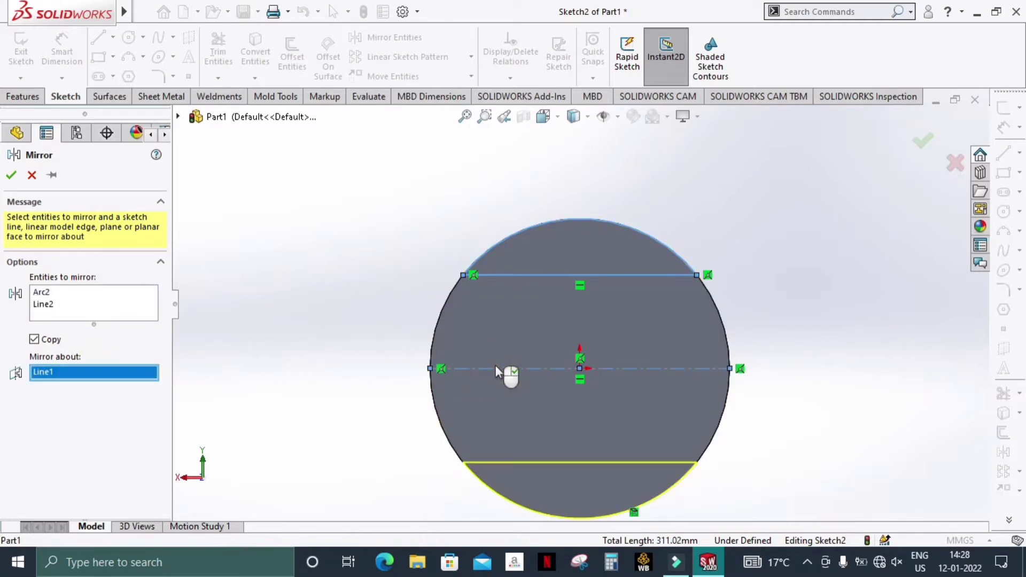
left_click(10, 176)
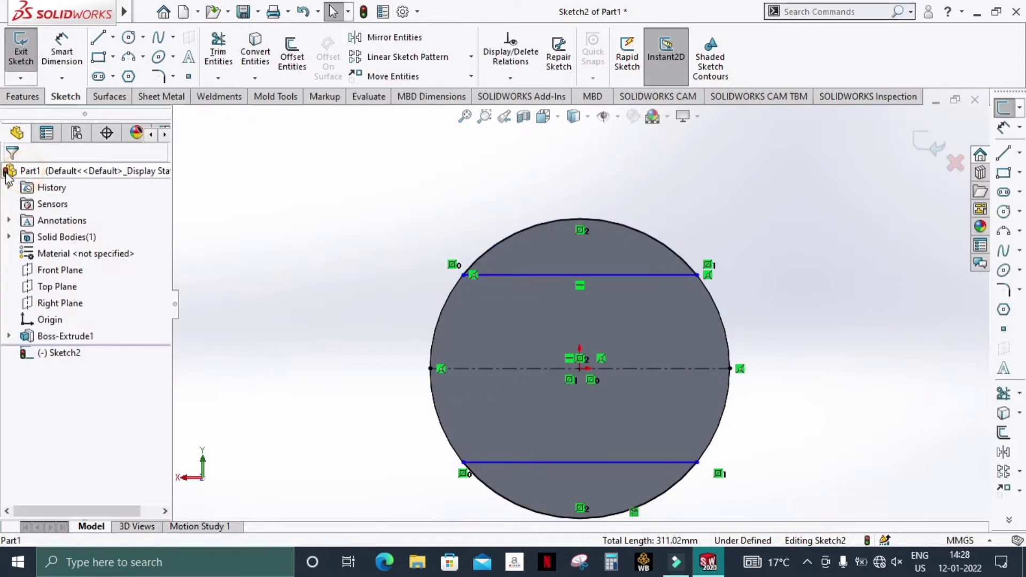
key("f")
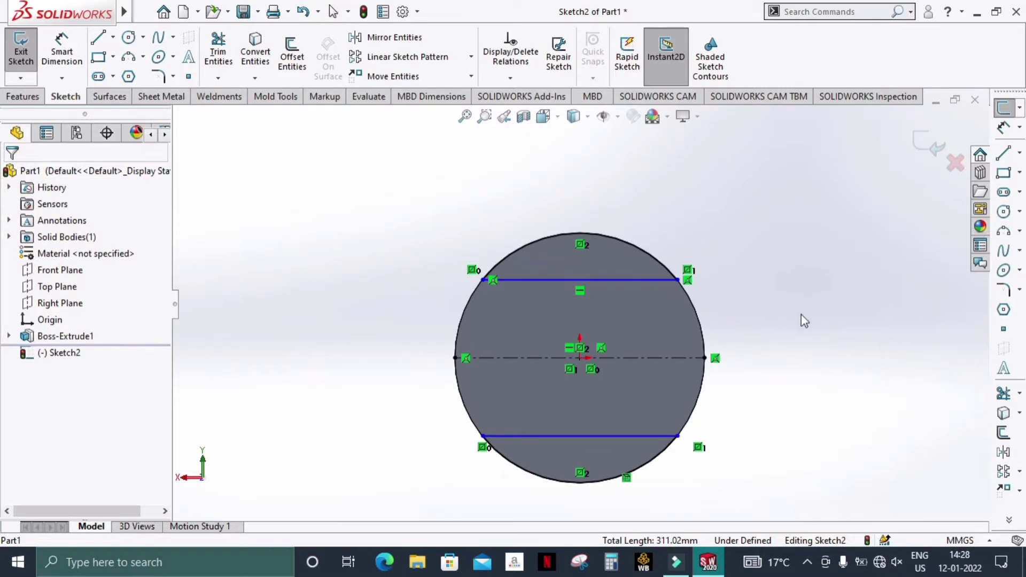
mouse_move(804, 321)
middle_mouse_down()
mouse_move(812, 337)
mouse_move(799, 269)
middle_mouse_up()
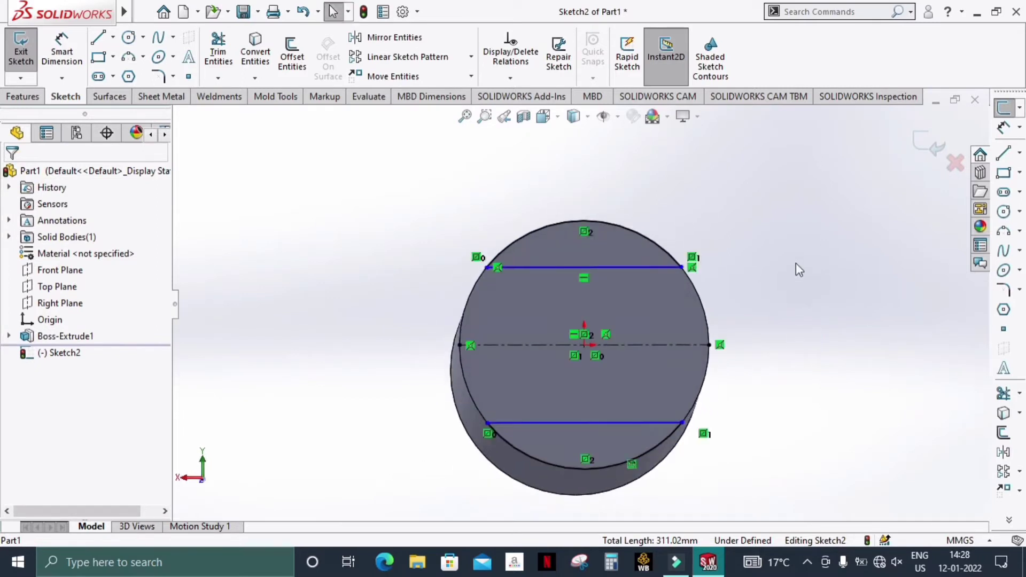
left_click(924, 150)
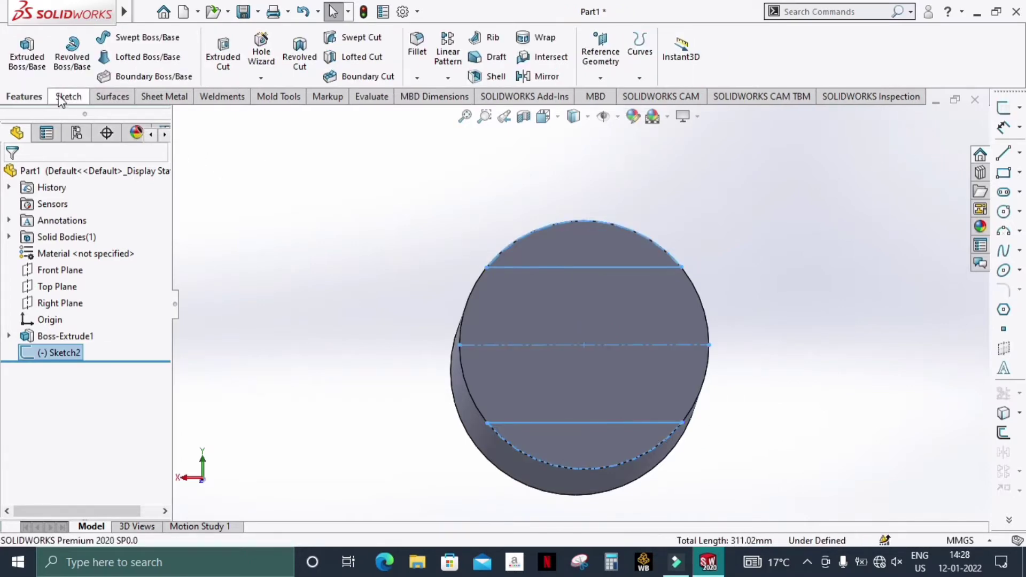
Extruded-cut Sketch2 Blind 120 mm to remove the top and bottom caps, then orbit to inspect
left_click(223, 53)
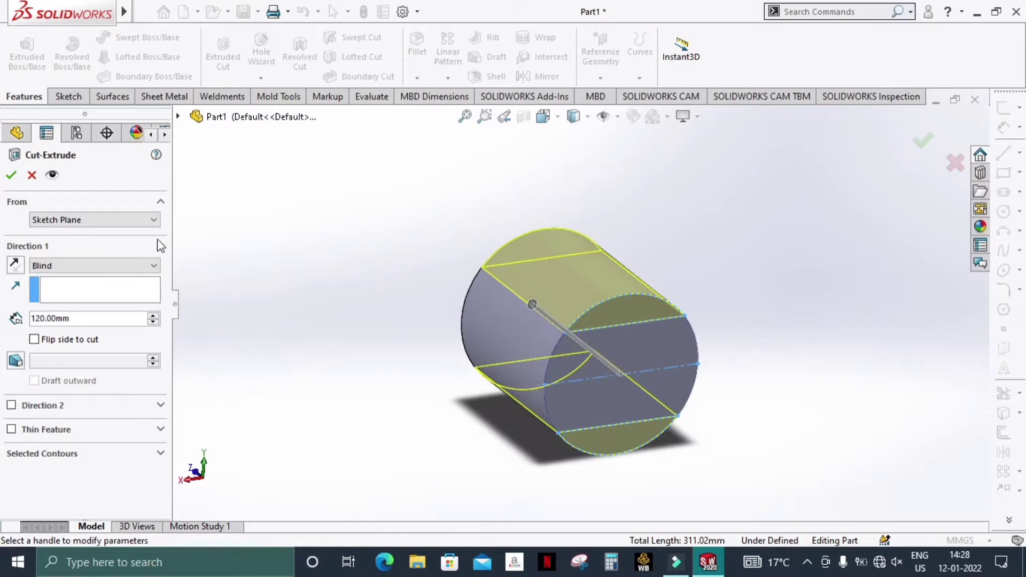
left_click(11, 176)
scroll(354, 267, "up", 2)
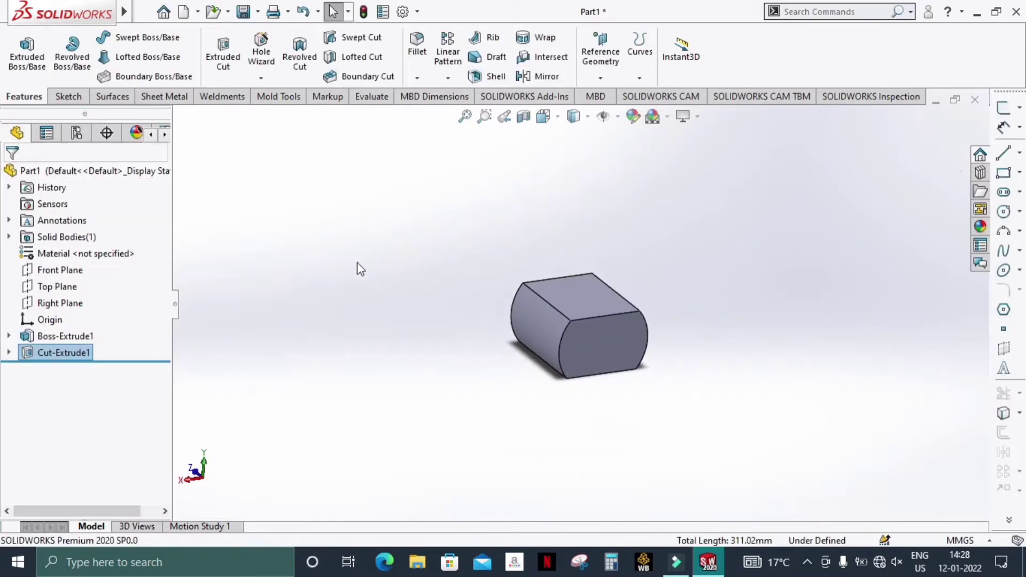
mouse_move(355, 268)
middle_mouse_down()
mouse_move(419, 355)
mouse_move(362, 440)
mouse_move(414, 298)
mouse_move(524, 358)
mouse_move(378, 355)
mouse_move(460, 396)
mouse_move(472, 341)
mouse_move(396, 349)
mouse_move(422, 424)
mouse_move(397, 449)
middle_mouse_up()
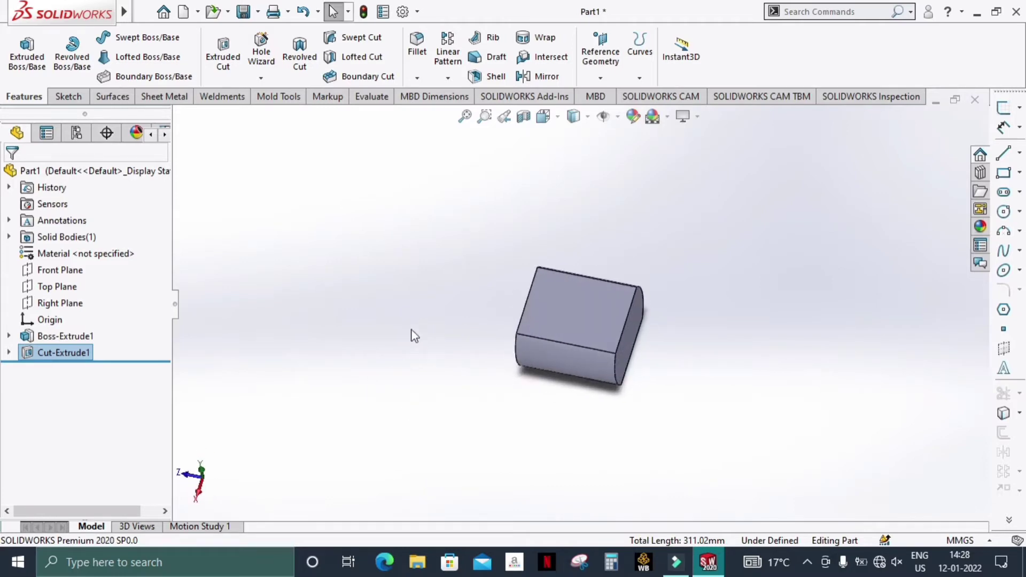
mouse_move(414, 335)
middle_mouse_down()
mouse_move(465, 323)
mouse_move(460, 313)
middle_mouse_up()
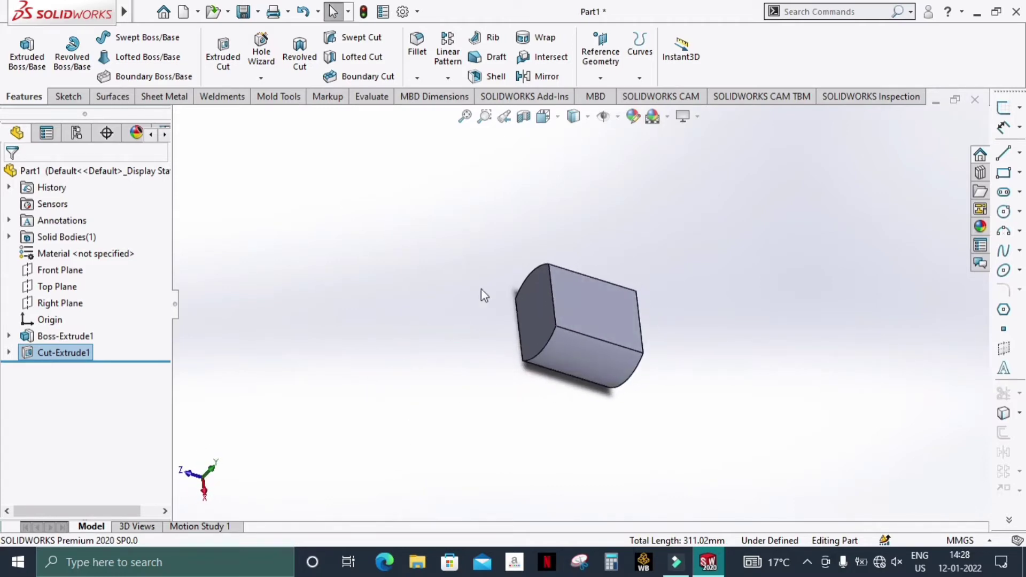
mouse_move(608, 302)
middle_mouse_down()
mouse_move(694, 322)
mouse_move(657, 371)
mouse_move(630, 284)
middle_mouse_up()
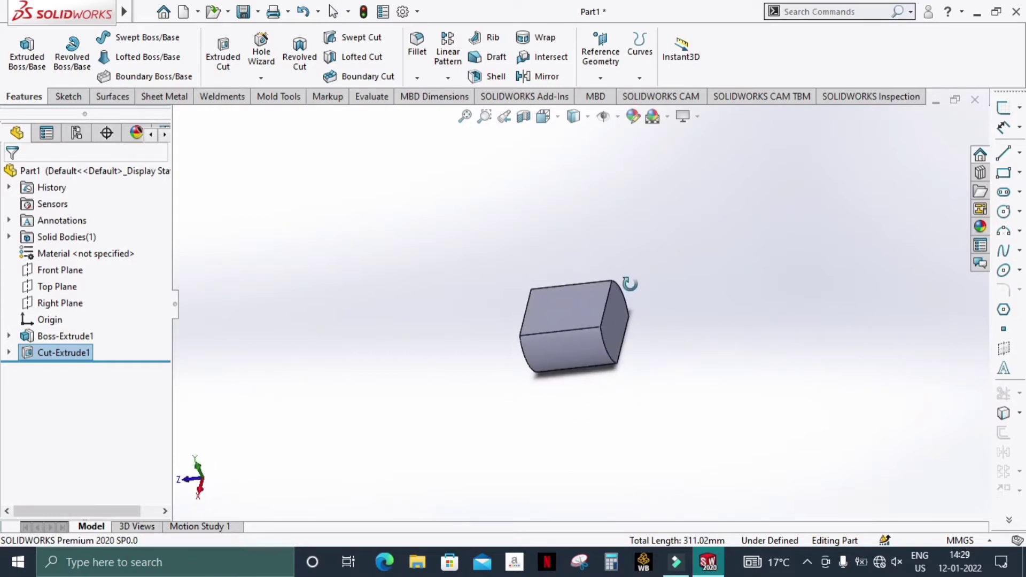
Edit Boss-Extrude1 to change its Mid Plane depth to 140 mm
left_click(53, 339)
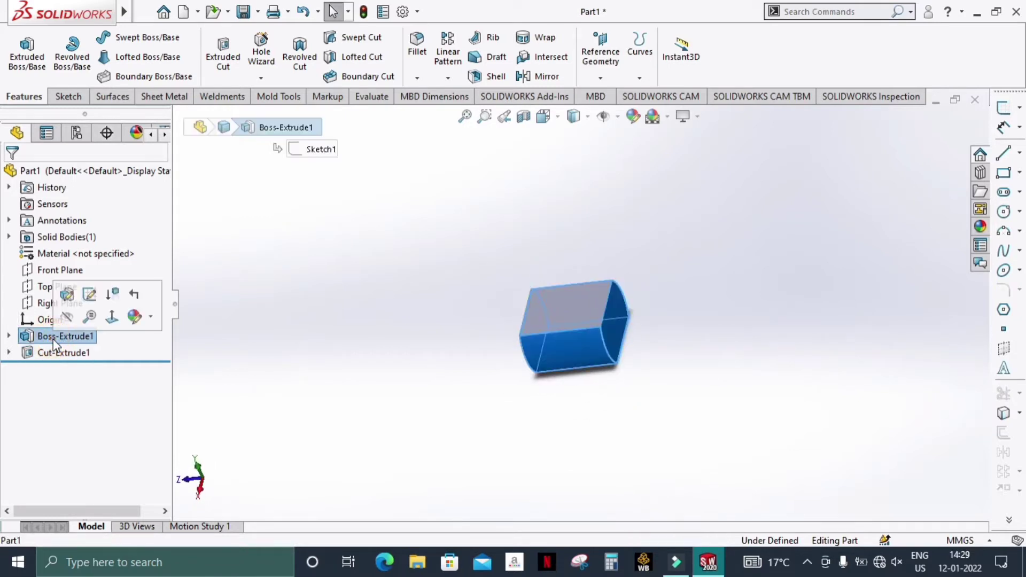
left_click(67, 296)
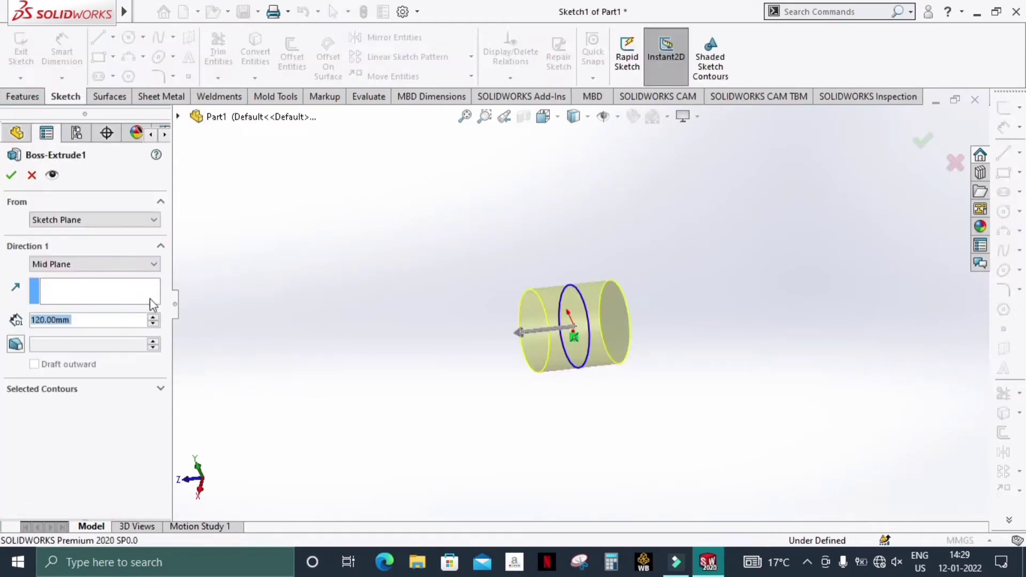
left_click(154, 317)
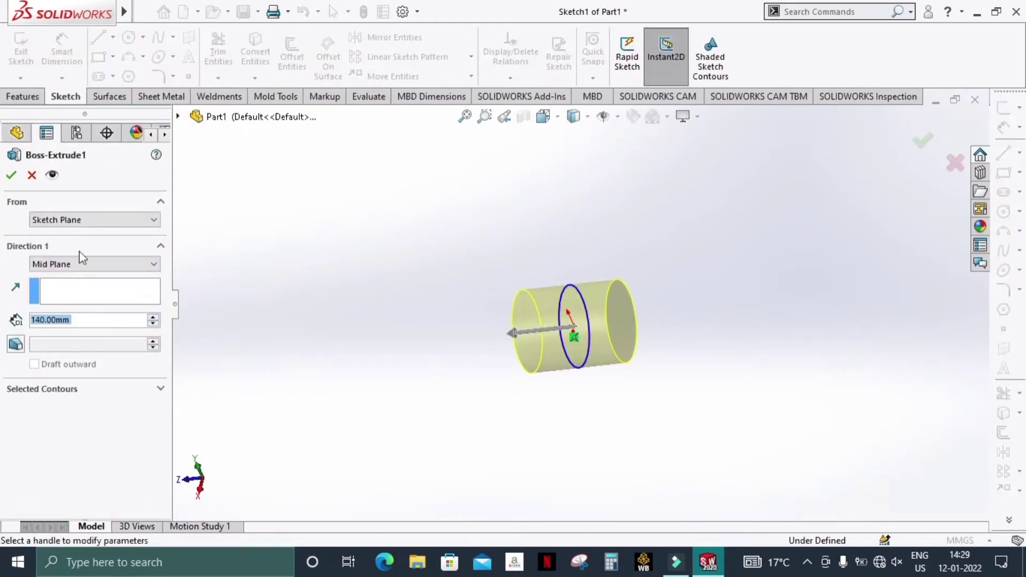
left_click(10, 174)
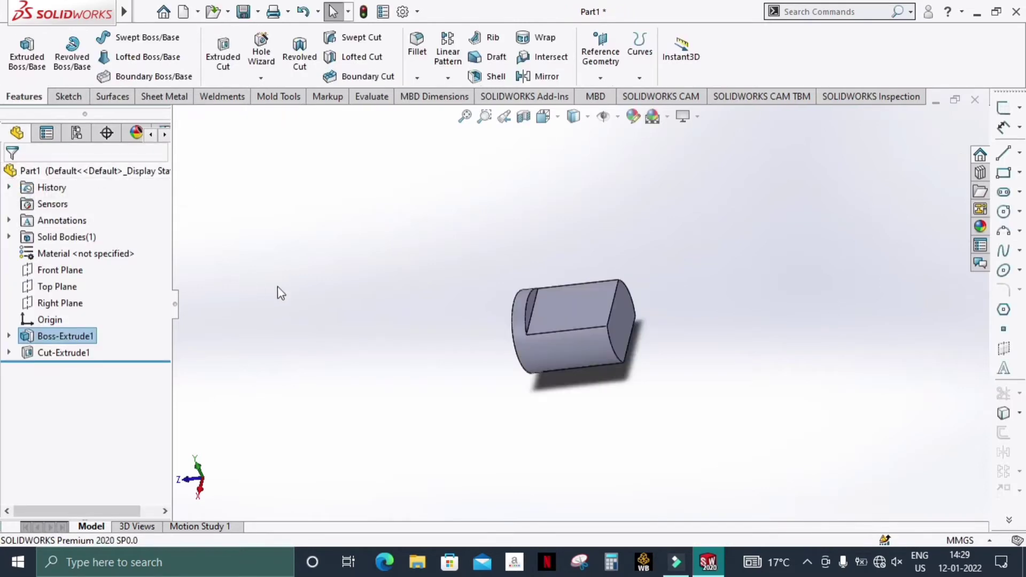
Edit Cut-Extrude1 to use the Through All - Both end condition
left_click(75, 356)
left_click(82, 310)
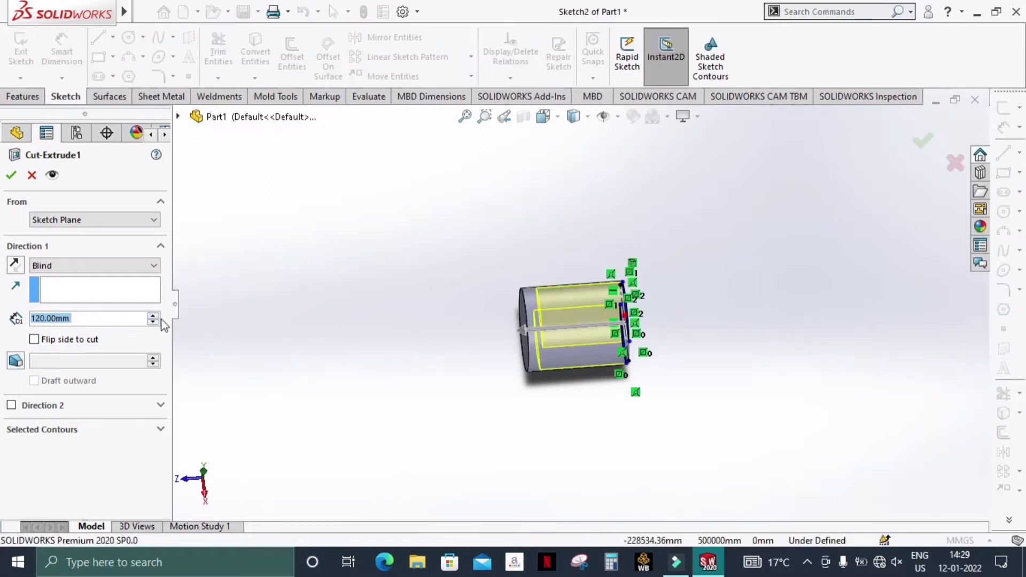
left_click(154, 316)
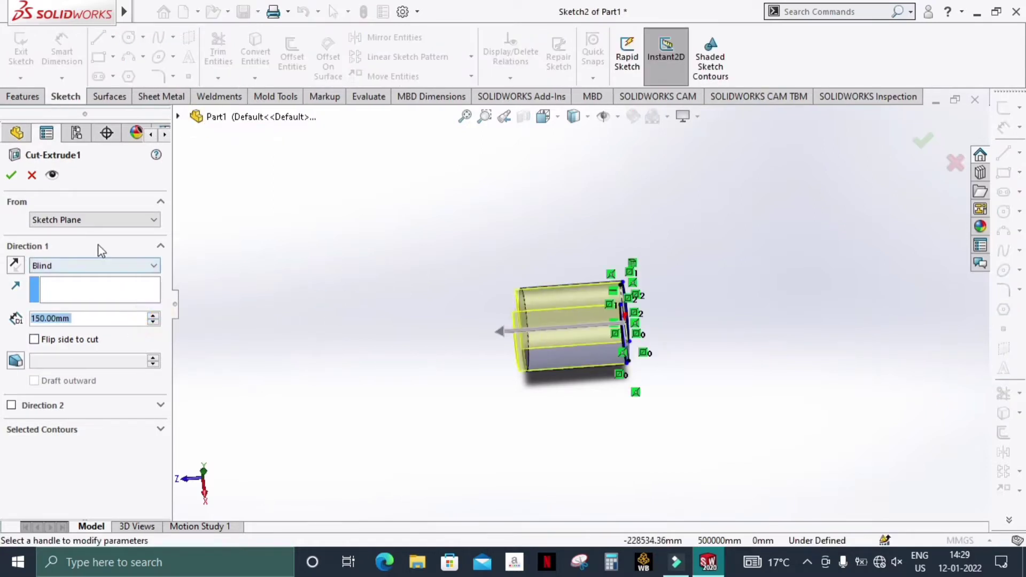
left_click(87, 265)
left_click(83, 295)
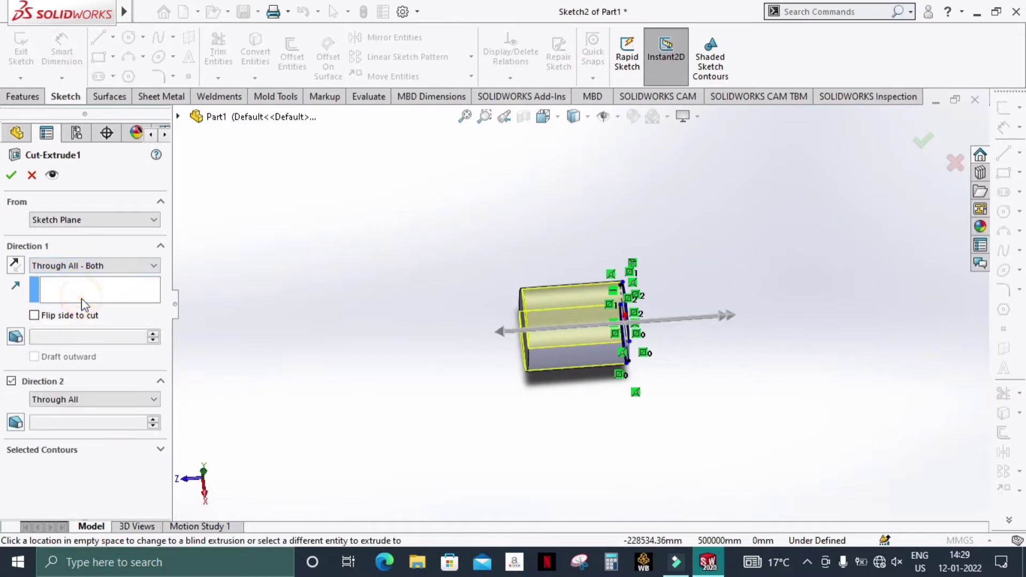
left_click(11, 179)
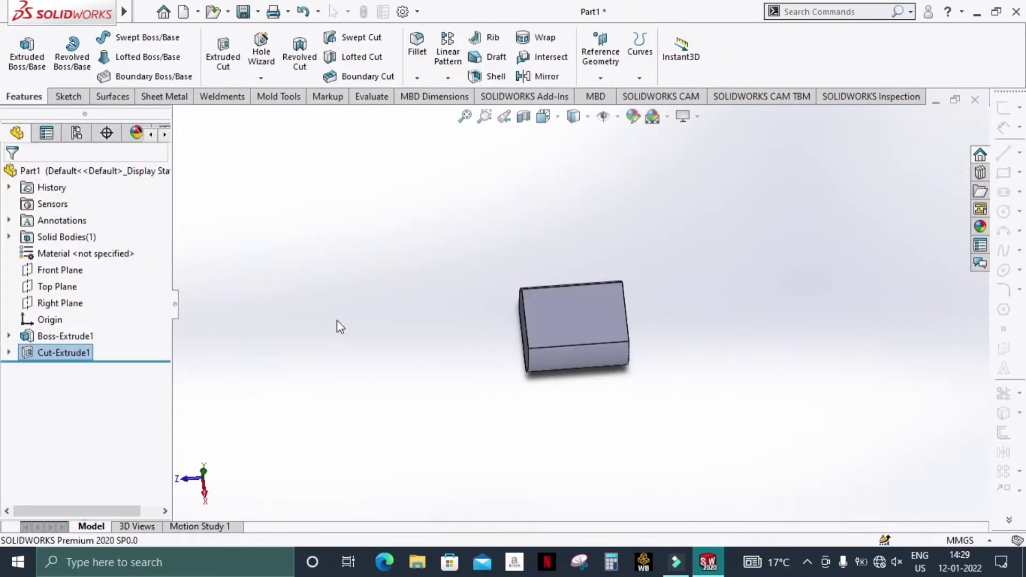
mouse_move(680, 325)
middle_mouse_down()
mouse_move(590, 320)
mouse_move(663, 142)
mouse_move(722, 98)
mouse_move(745, 144)
mouse_move(732, 107)
mouse_move(694, 145)
mouse_move(703, 171)
mouse_move(607, 284)
mouse_move(738, 284)
mouse_move(767, 192)
mouse_move(777, 214)
mouse_move(759, 165)
middle_mouse_up()
scroll(599, 321, "down", 5)
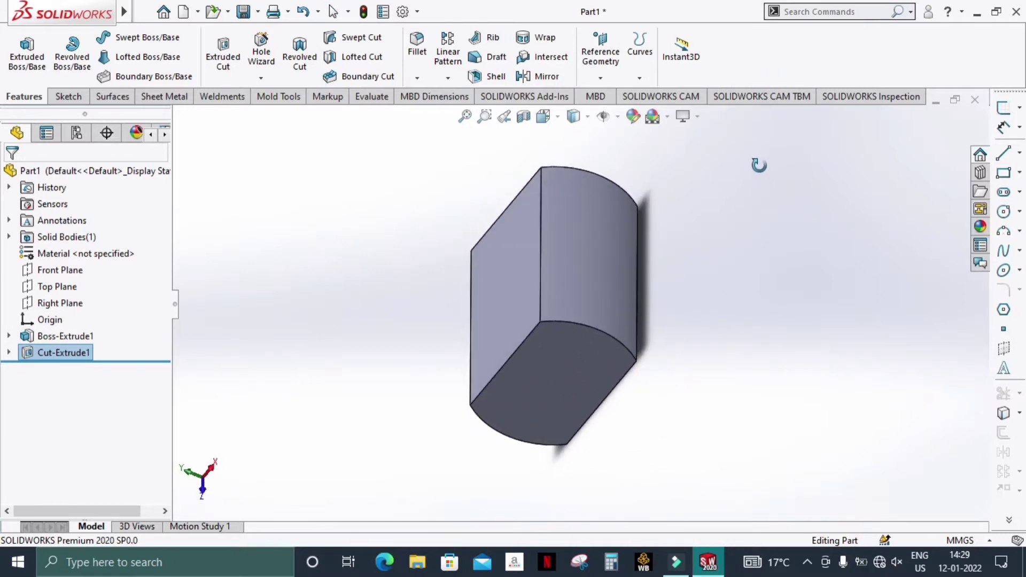
mouse_move(720, 284)
middle_mouse_down()
mouse_move(772, 300)
mouse_move(775, 314)
mouse_move(726, 318)
mouse_move(737, 300)
mouse_move(760, 358)
middle_mouse_up()
mouse_move(734, 311)
middle_mouse_down()
mouse_move(698, 291)
mouse_move(705, 249)
mouse_move(715, 288)
mouse_move(723, 254)
mouse_move(697, 222)
mouse_move(697, 194)
mouse_move(738, 190)
mouse_move(728, 245)
mouse_move(774, 204)
mouse_move(819, 238)
mouse_move(723, 255)
mouse_move(672, 232)
middle_mouse_up()
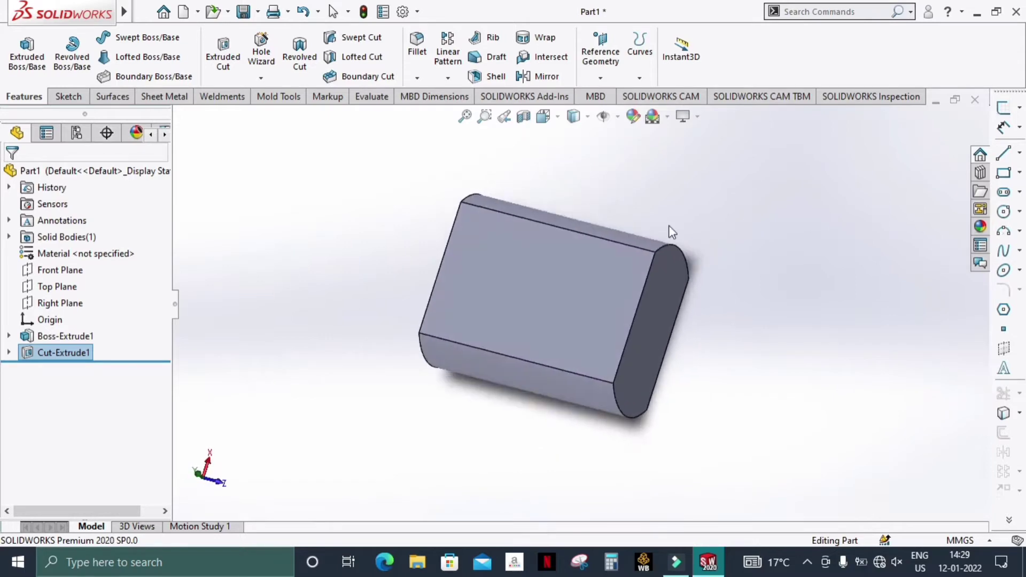
left_click(57, 287)
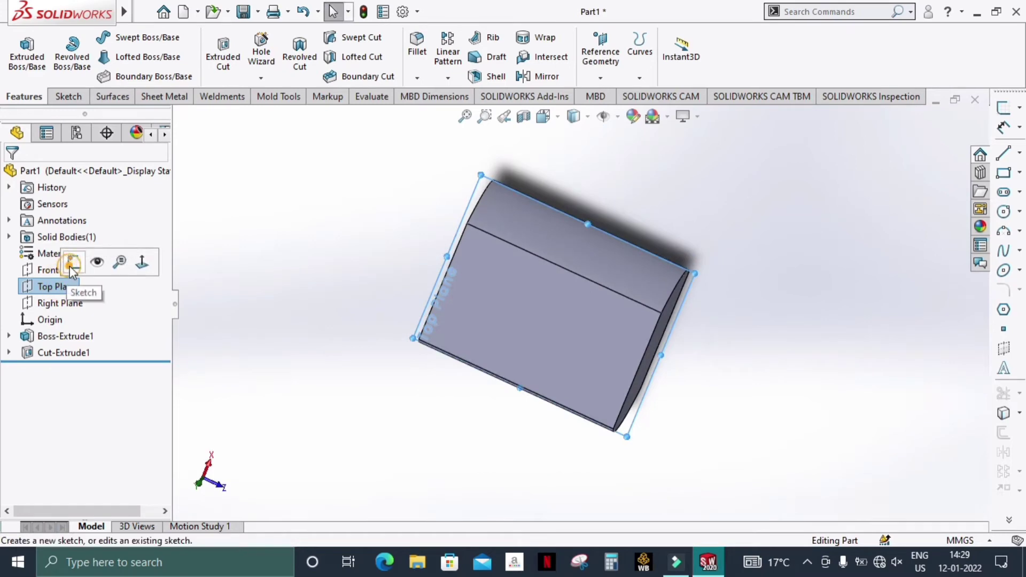
Start a new sketch on the Top Plane and view it from the top
left_click(237, 268)
left_click(57, 286)
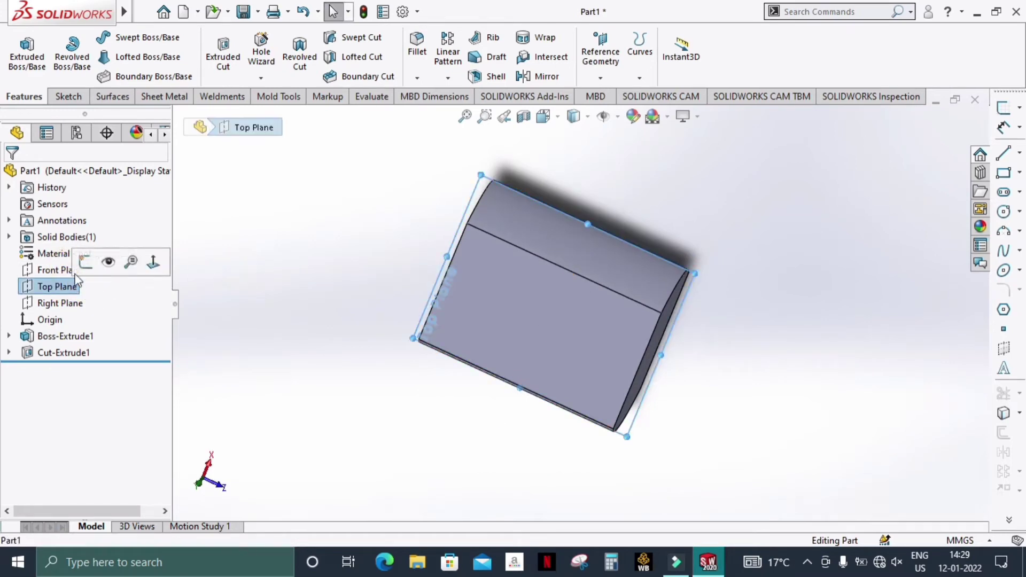
left_click(96, 261)
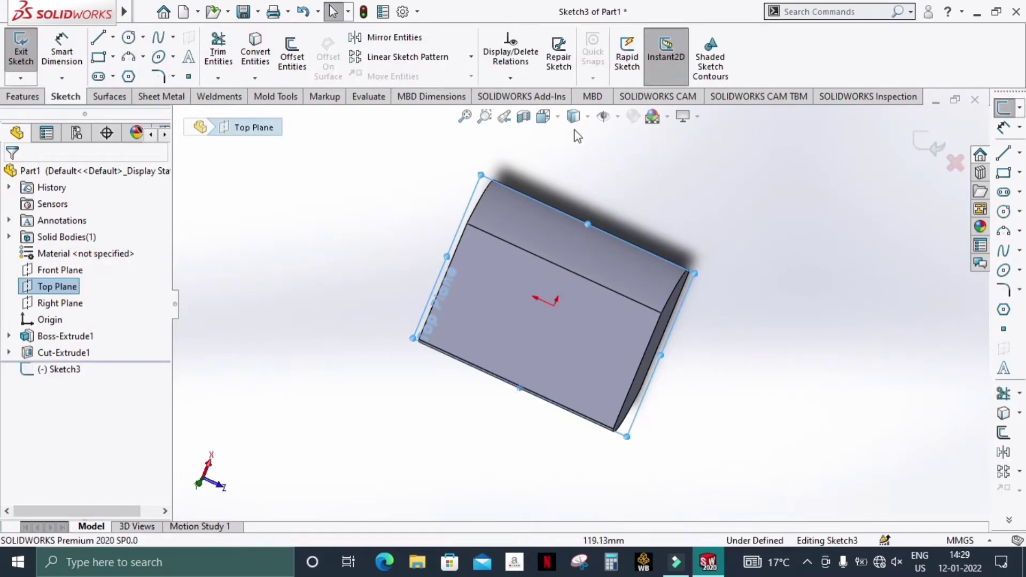
left_click(555, 125)
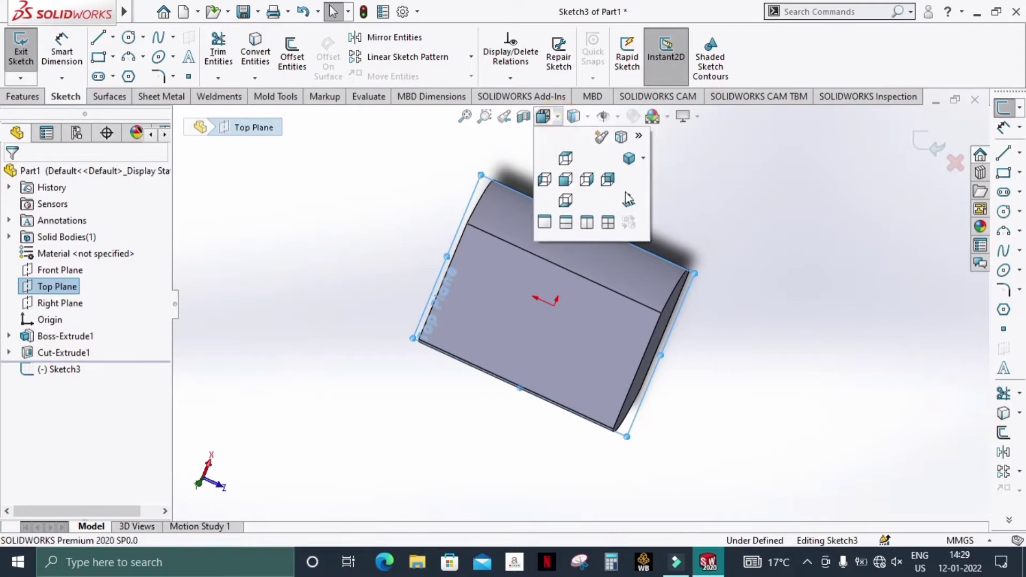
left_click(623, 195)
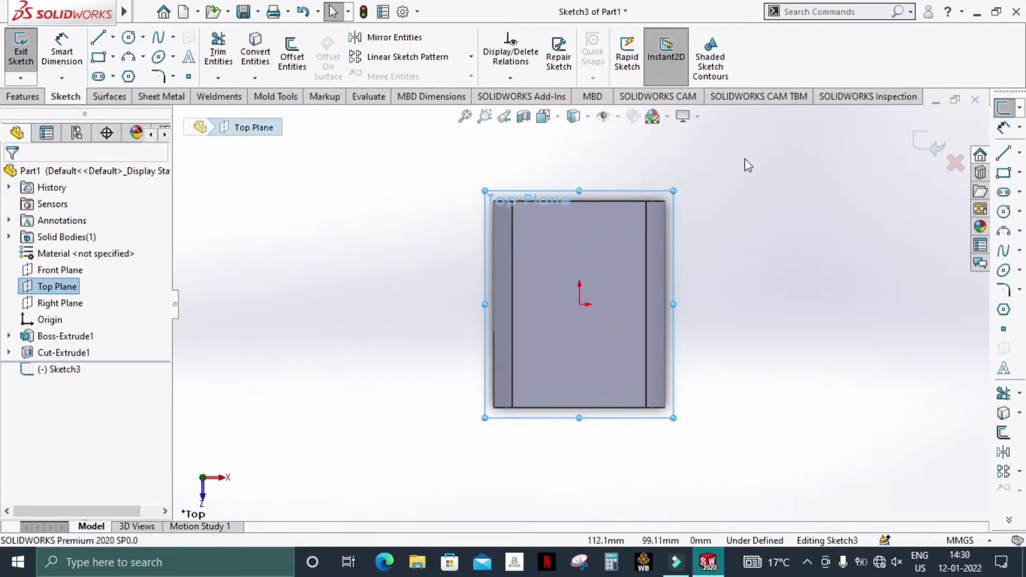
Draw a slanted line from the block's top-right corner outward and down to the right
left_click(98, 39)
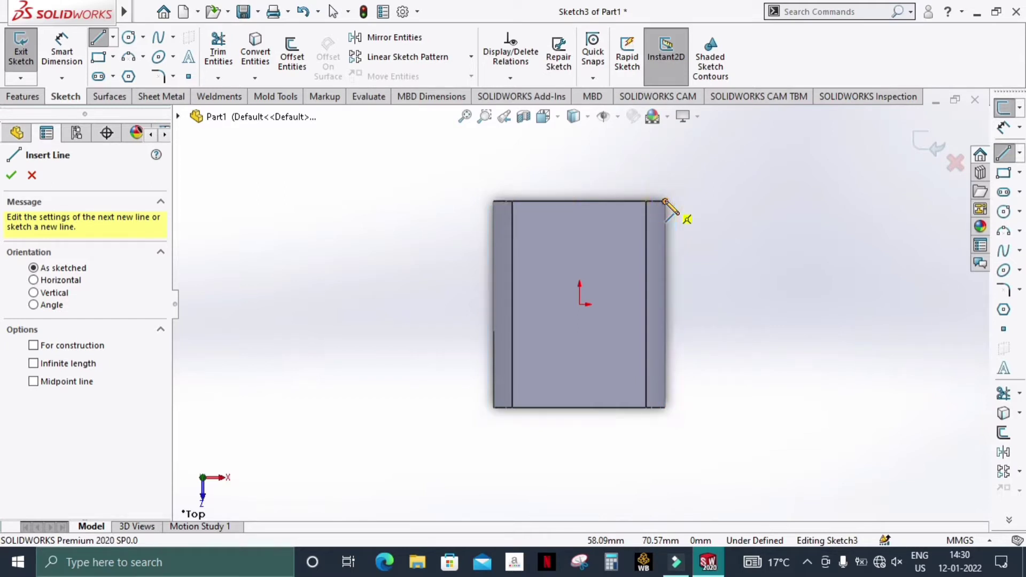
left_click(665, 201)
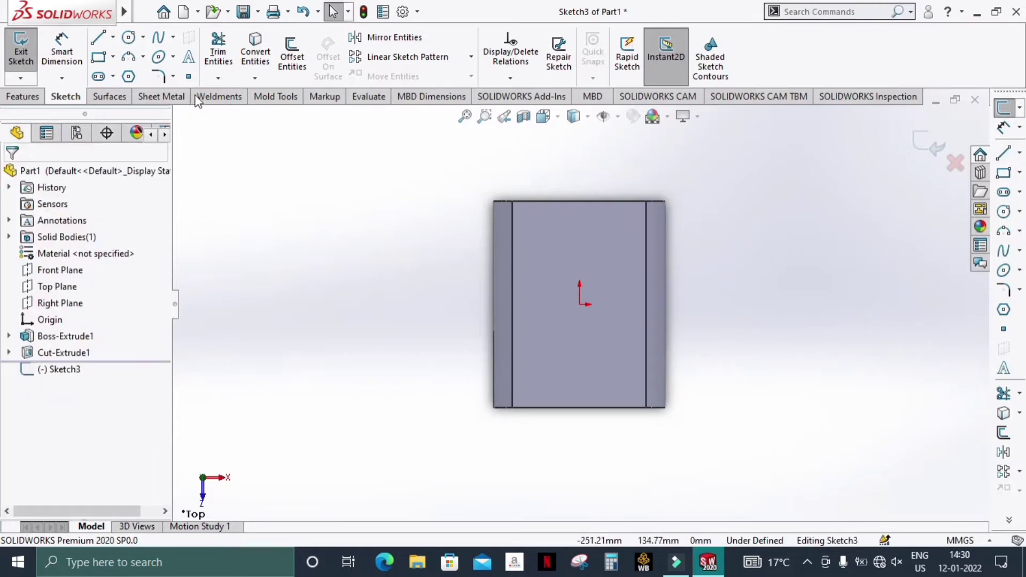
left_click(98, 37)
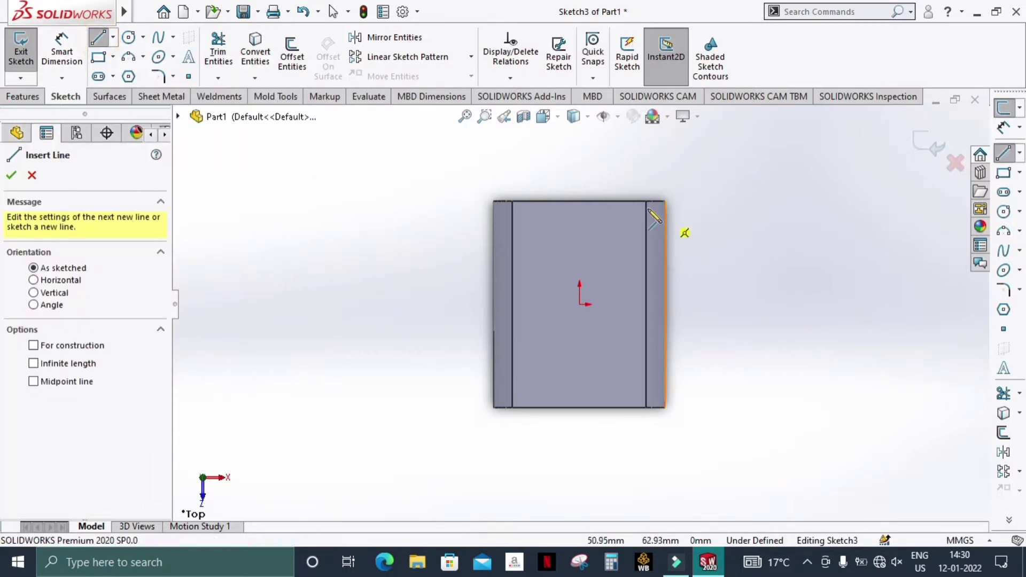
left_click(647, 202)
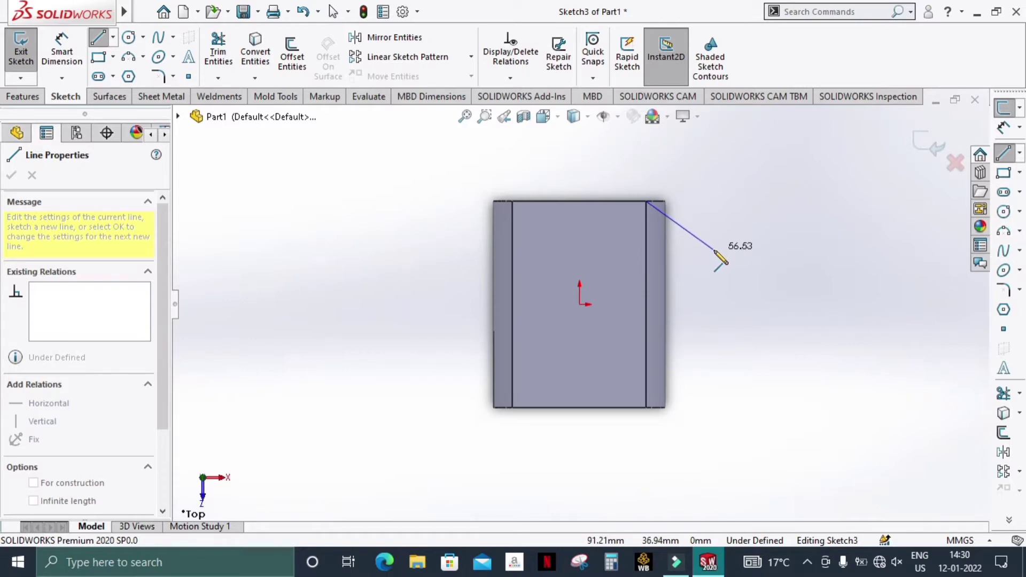
left_click(715, 249)
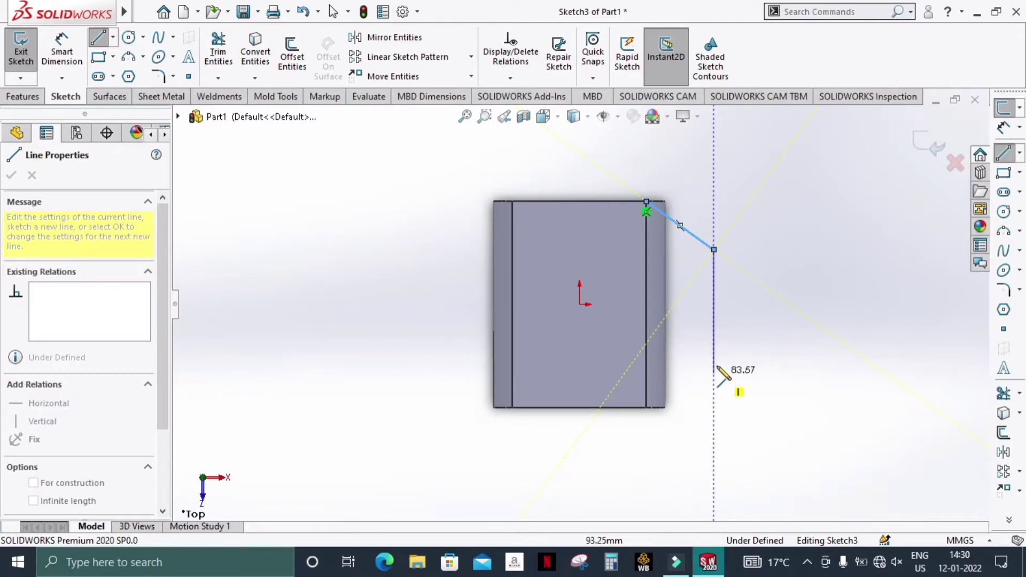
key("Escape")
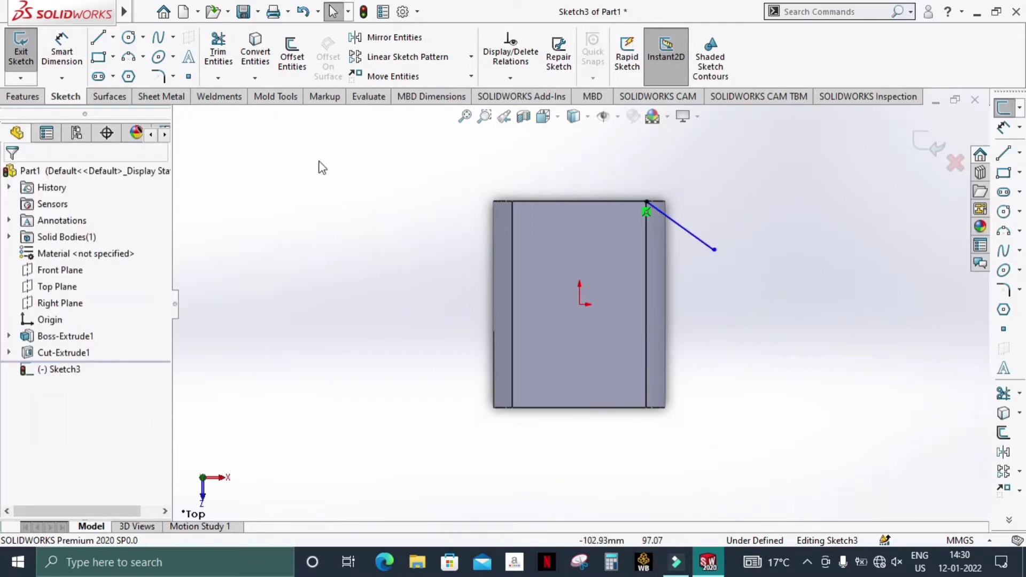
left_click(113, 37)
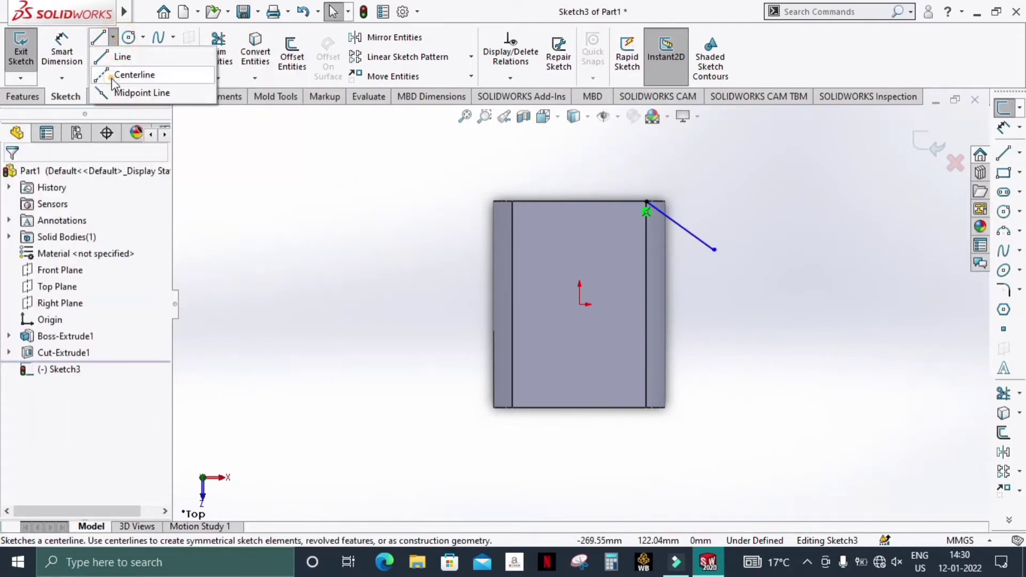
Draw a horizontal centerline across the block and mirror the slanted line below it
left_click(131, 75)
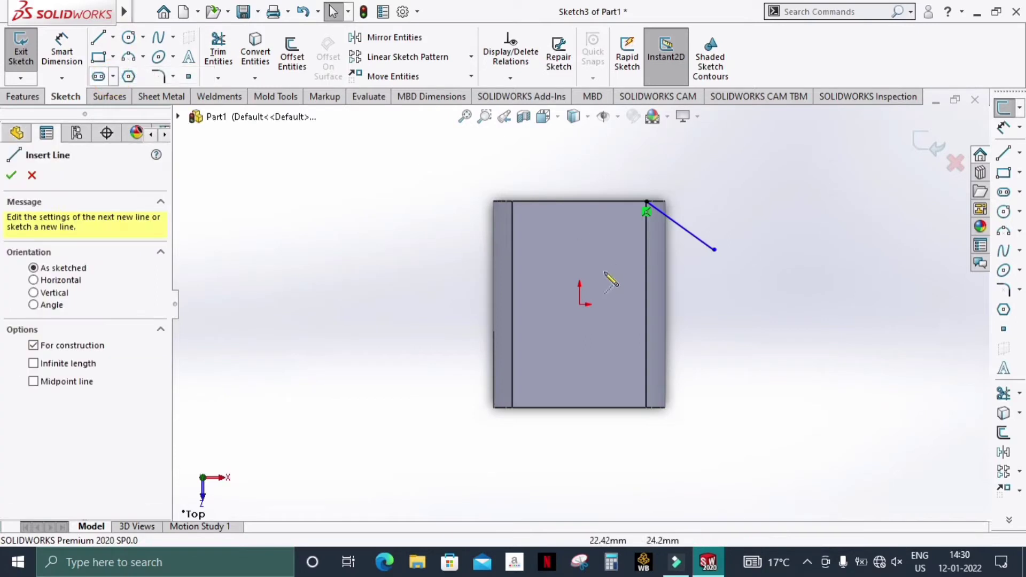
left_click(493, 304)
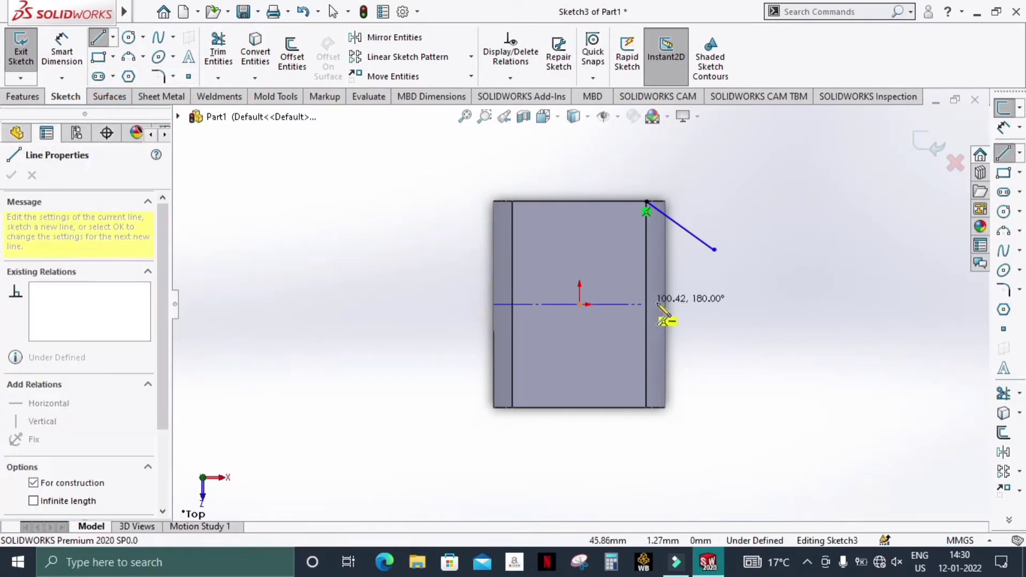
left_click(714, 304)
key("Escape")
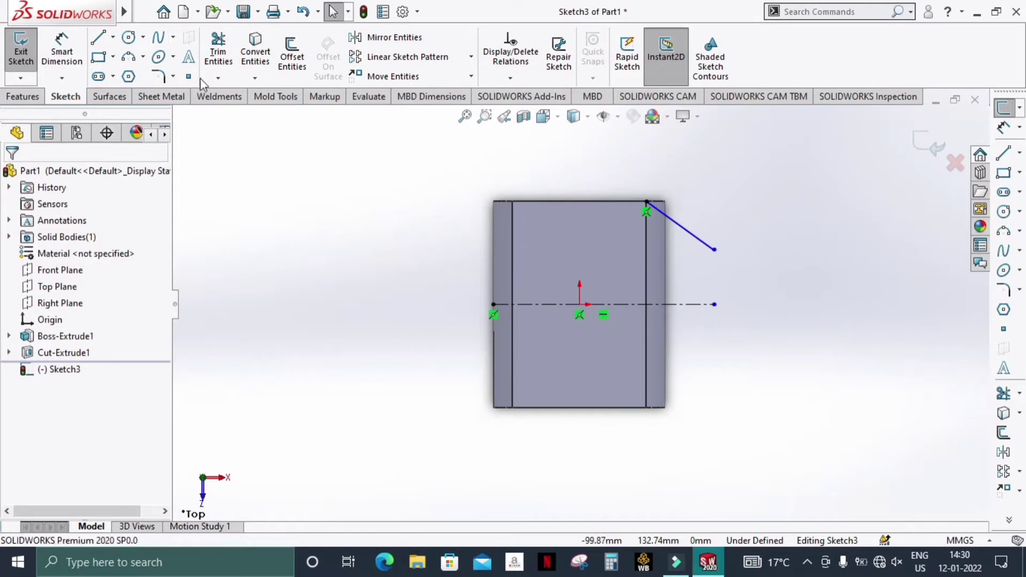
left_click(394, 37)
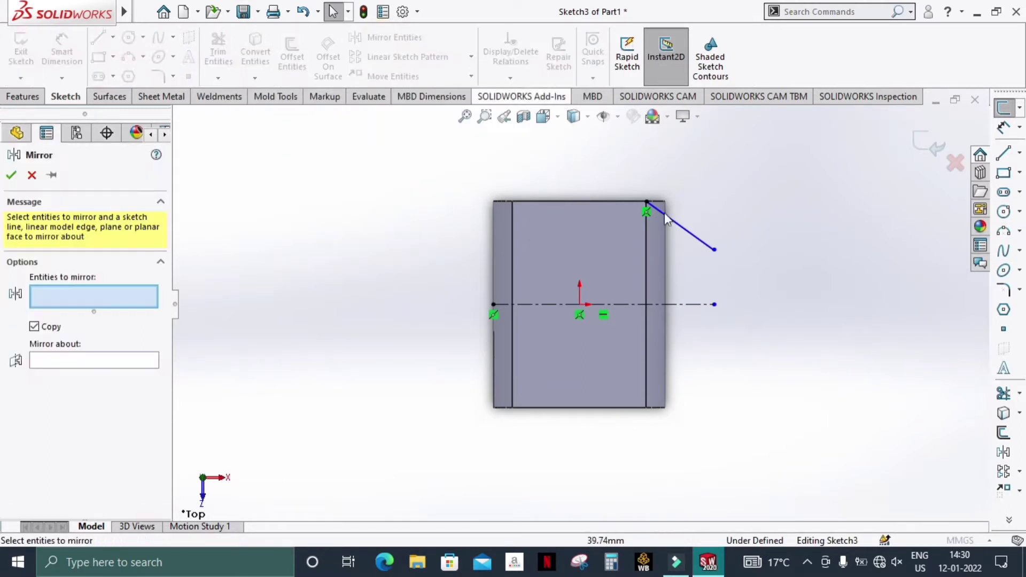
left_click(684, 228)
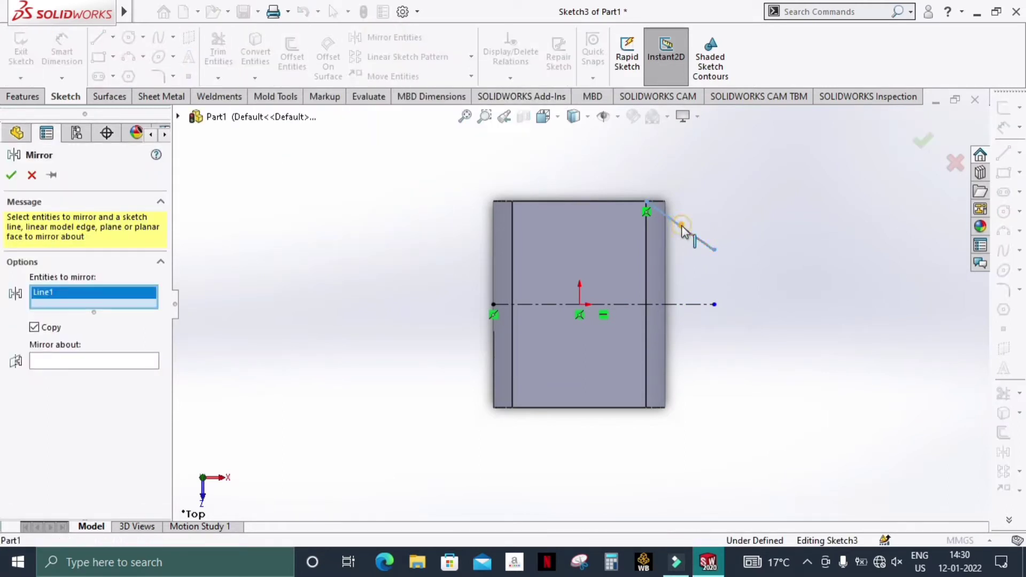
left_click(112, 366)
left_click(624, 304)
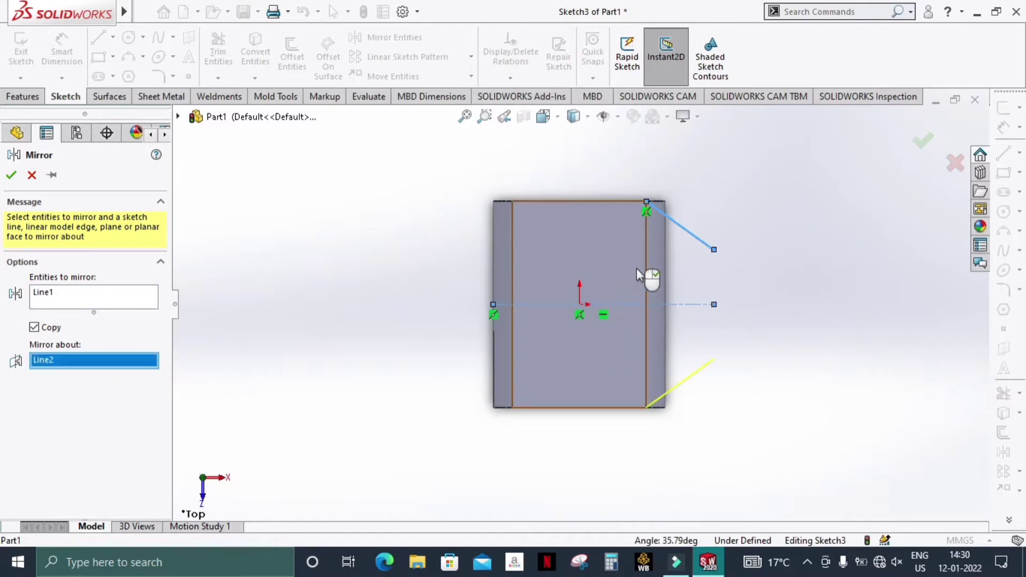
left_click(923, 140)
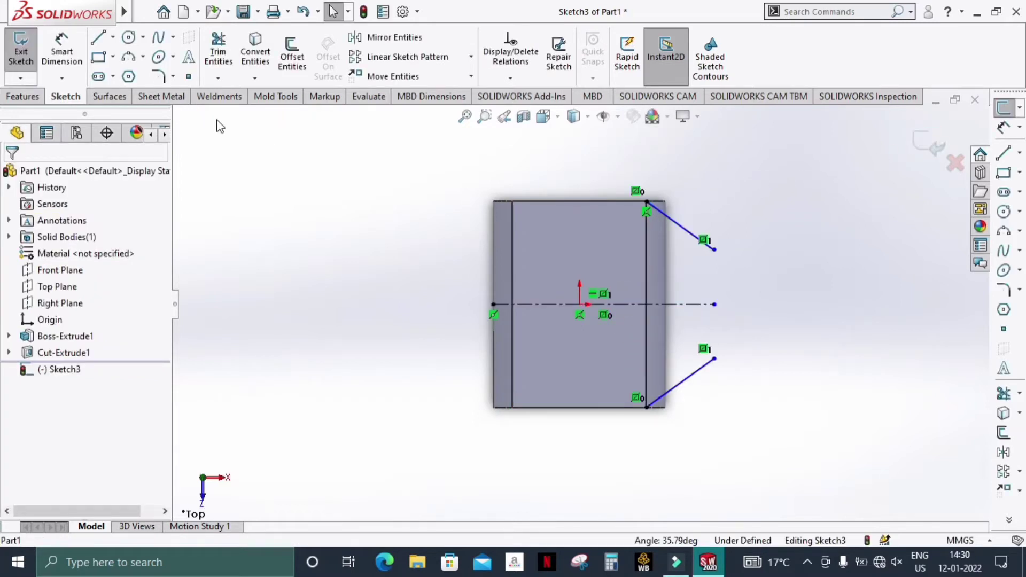
Close the fin outline with a vertical line at the slanted ends and one along the block's right edge
left_click(98, 37)
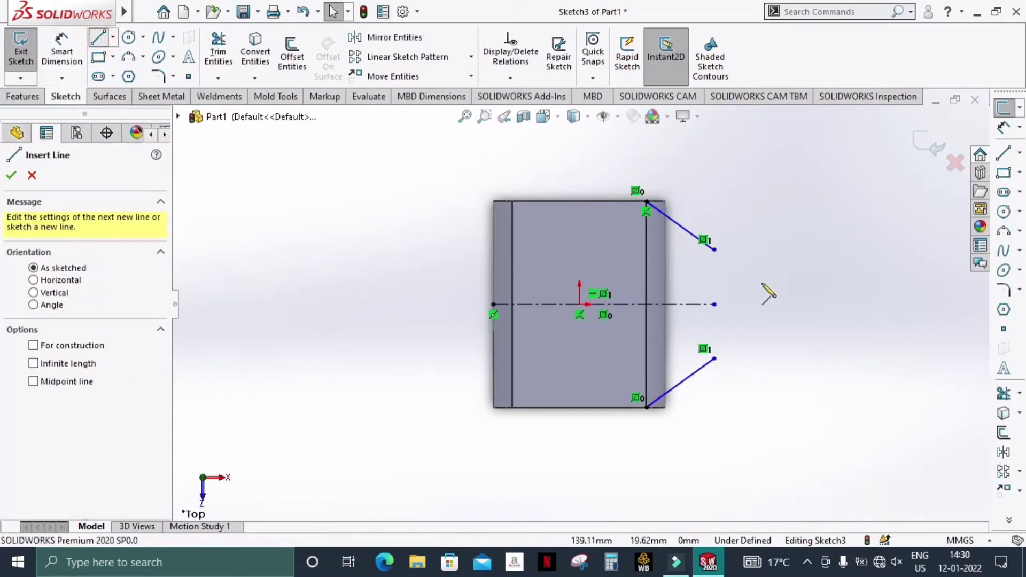
left_click(715, 250)
left_click(715, 358)
right_click(727, 364)
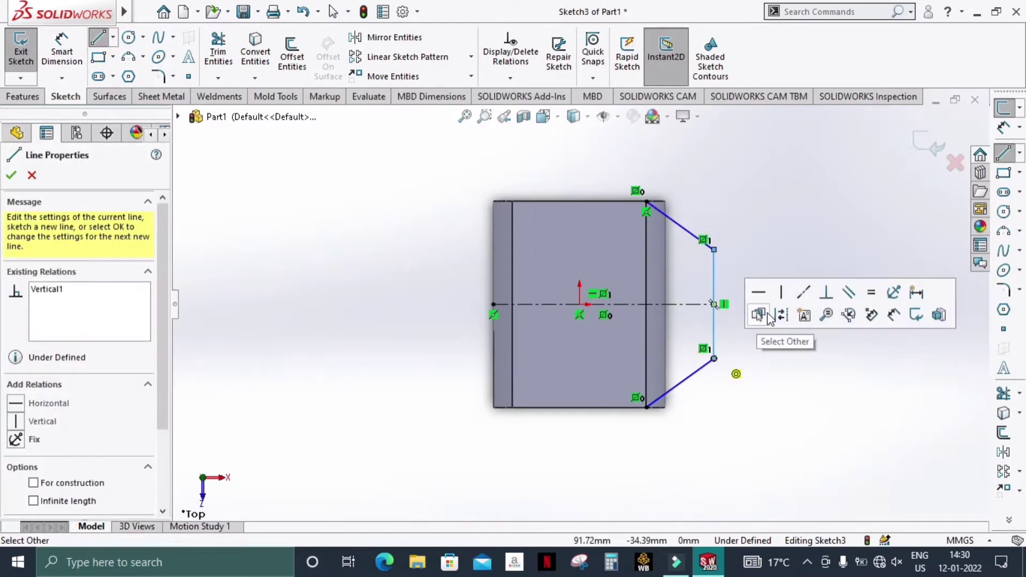
key("Escape")
scroll(743, 238, "down", 2)
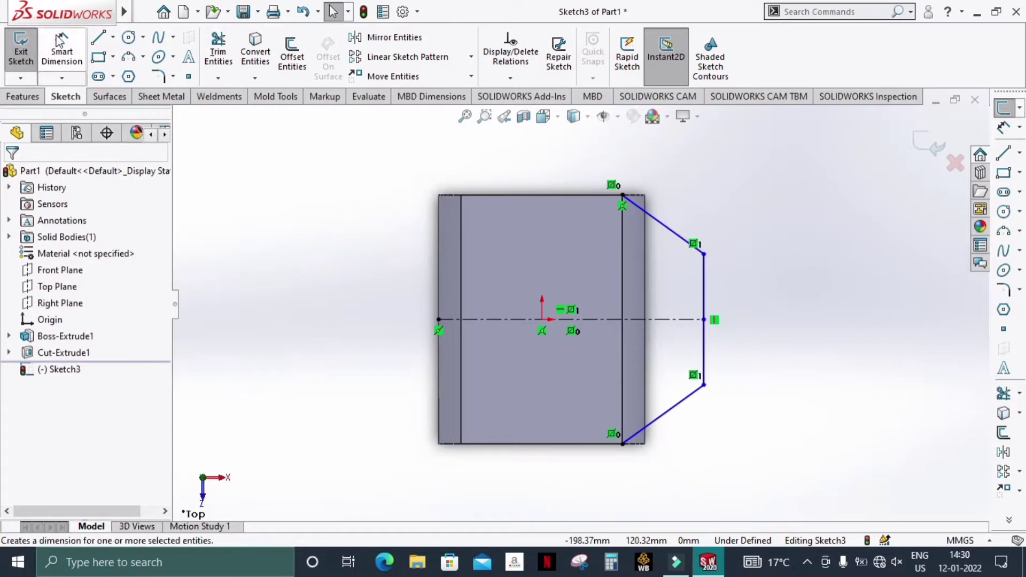
left_click(98, 37)
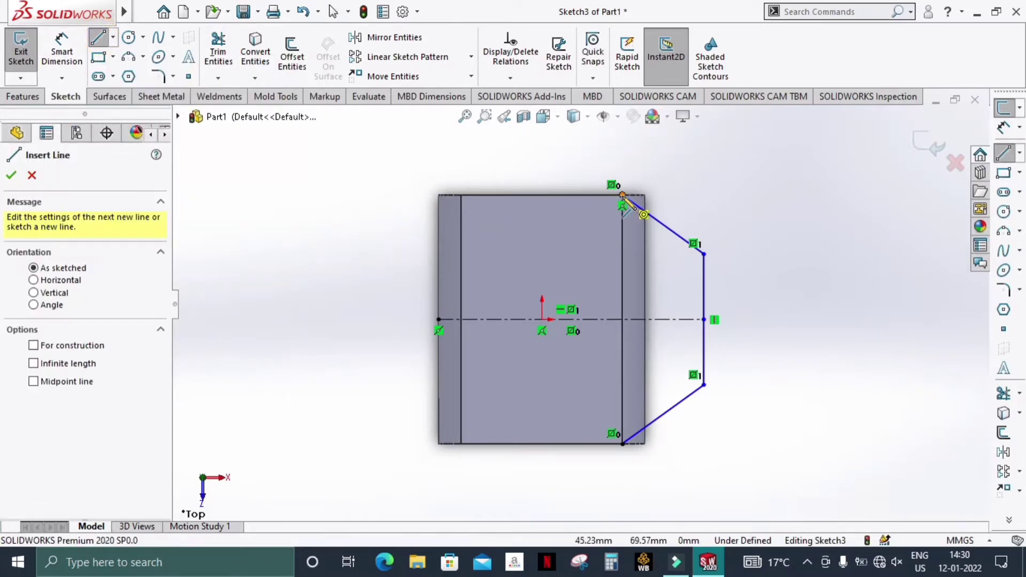
left_click_drag(622, 196, 623, 443)
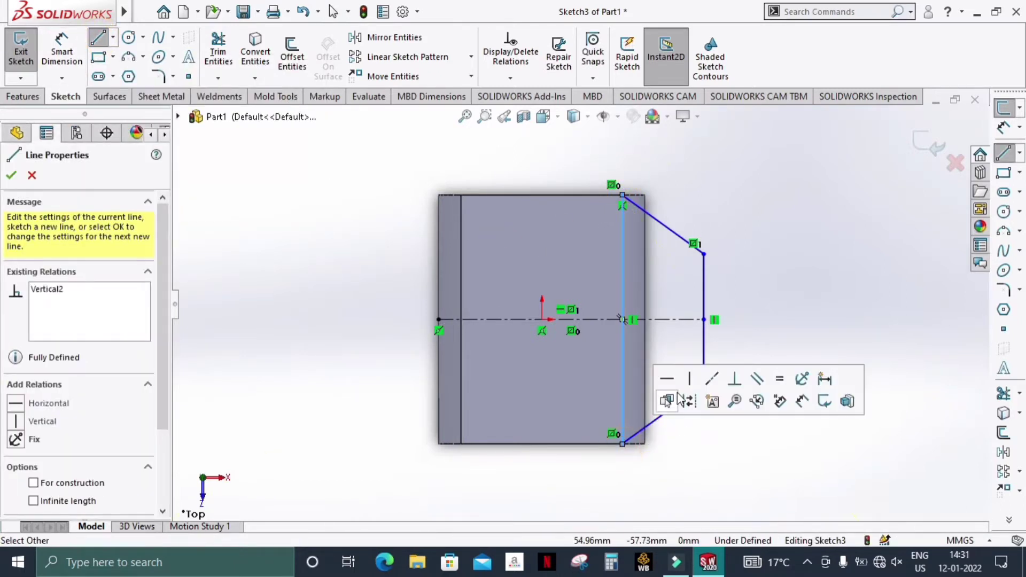
key("Escape")
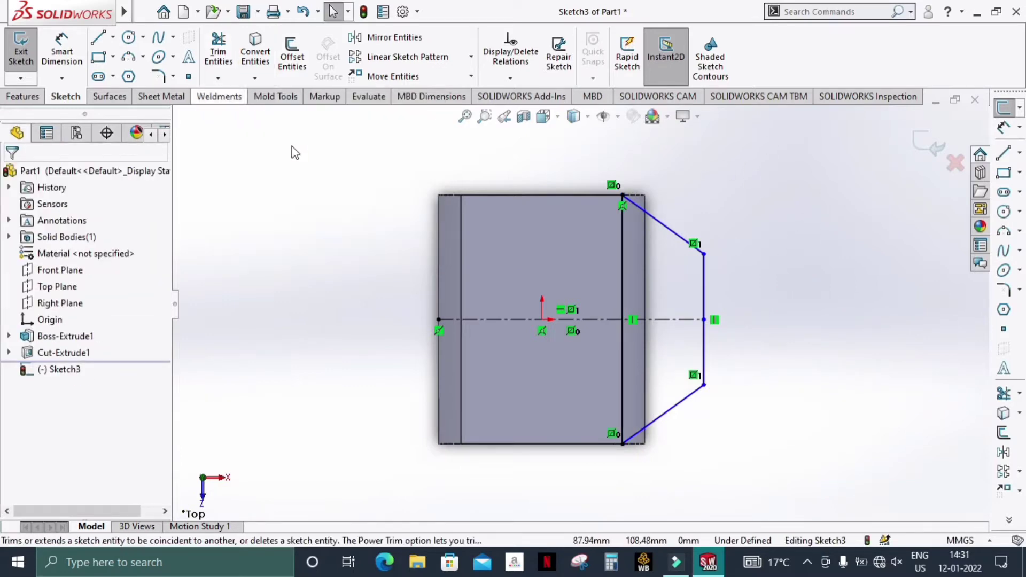
Draw a vertical centerline through the block's middle, from top edge to bottom edge
left_click(112, 37)
left_click(128, 74)
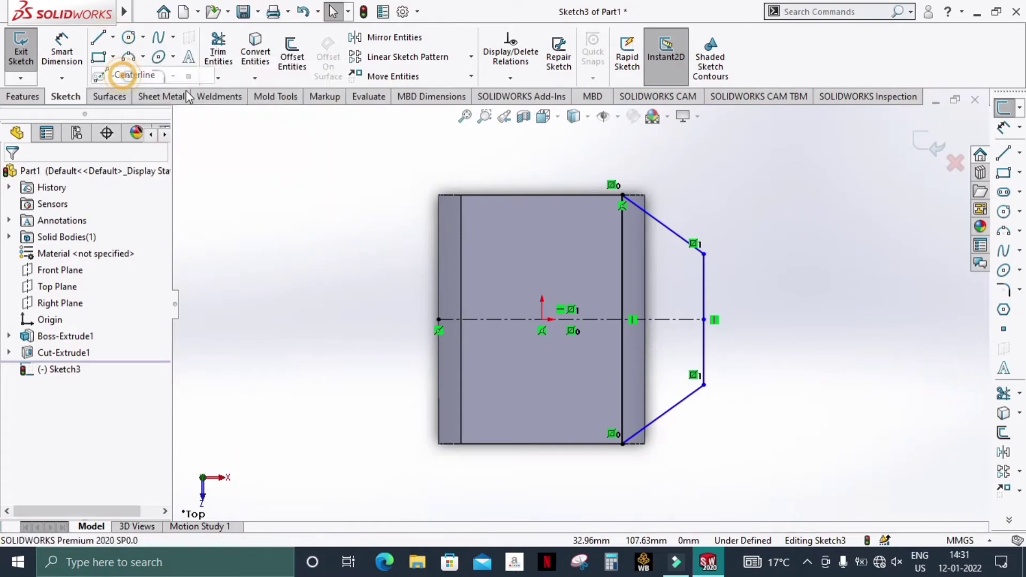
left_click(542, 195)
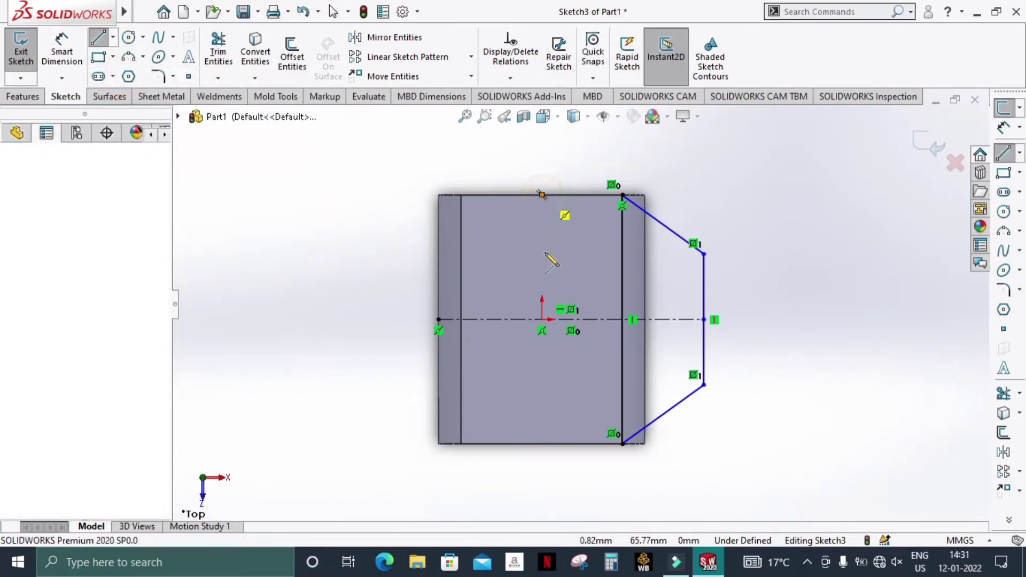
left_click(541, 444)
key("Escape")
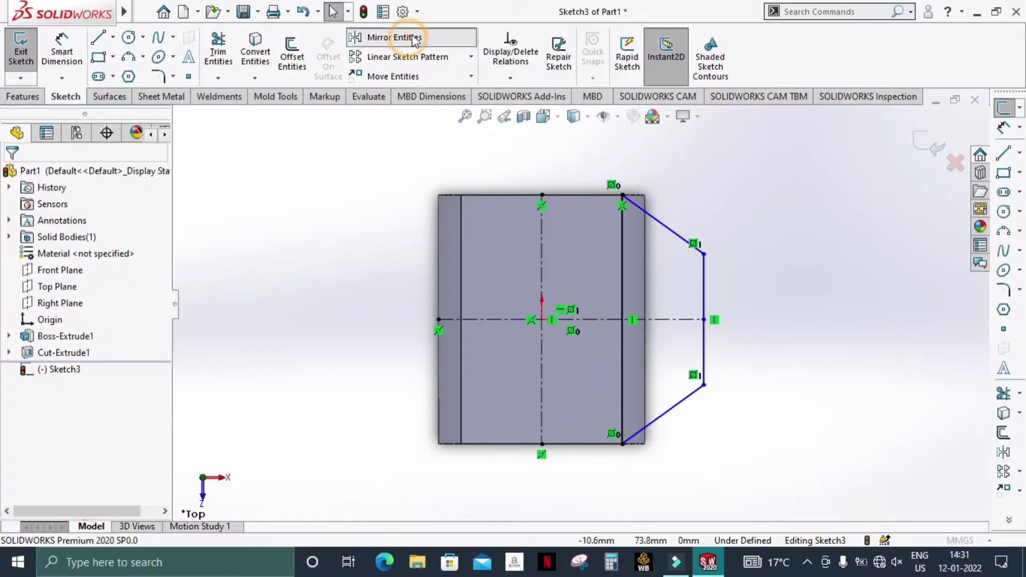
Mirror the four right-side fin lines about the vertical centerline
left_click(390, 37)
left_click(660, 224)
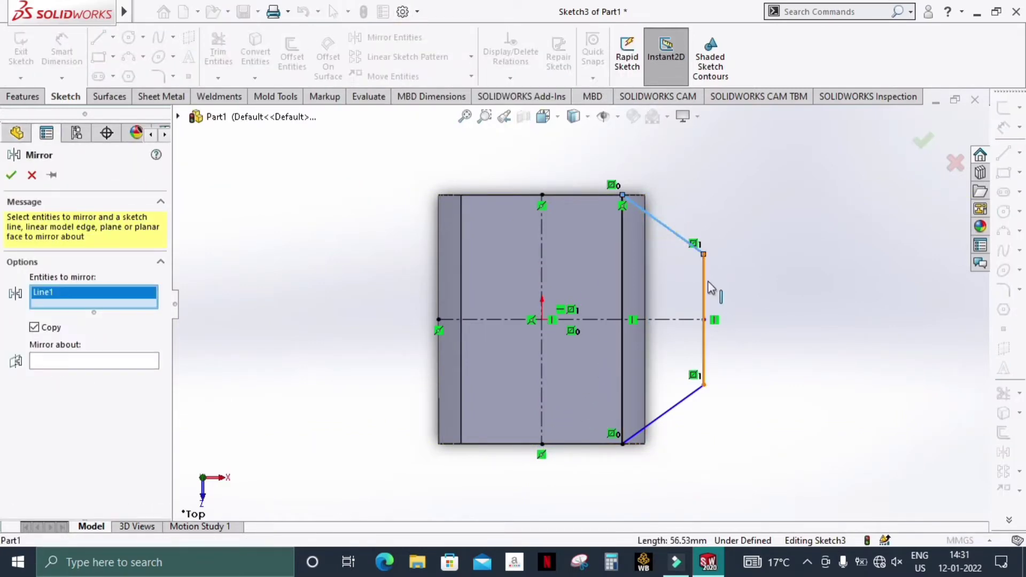
left_click(704, 288)
left_click(675, 407)
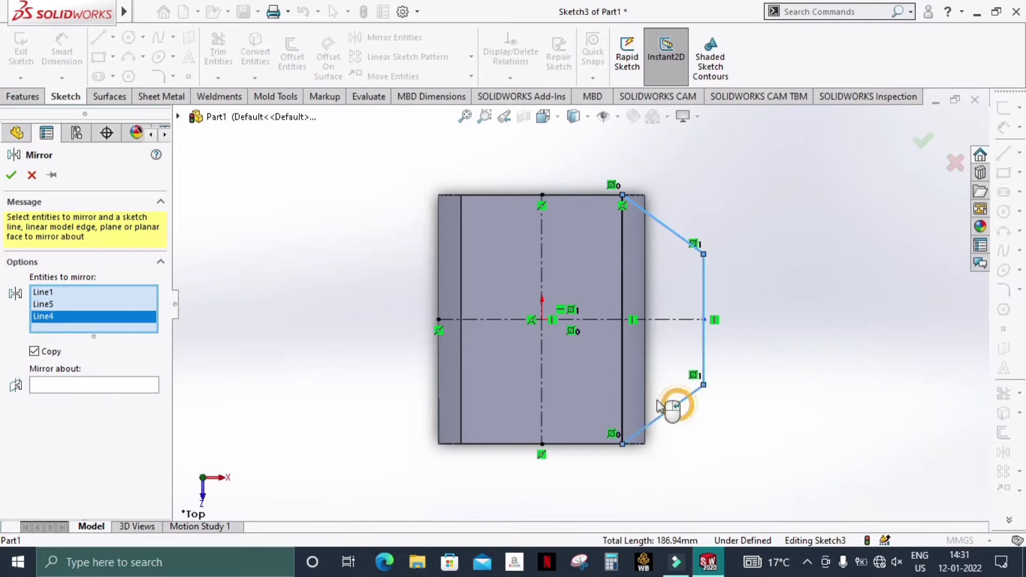
left_click(624, 380)
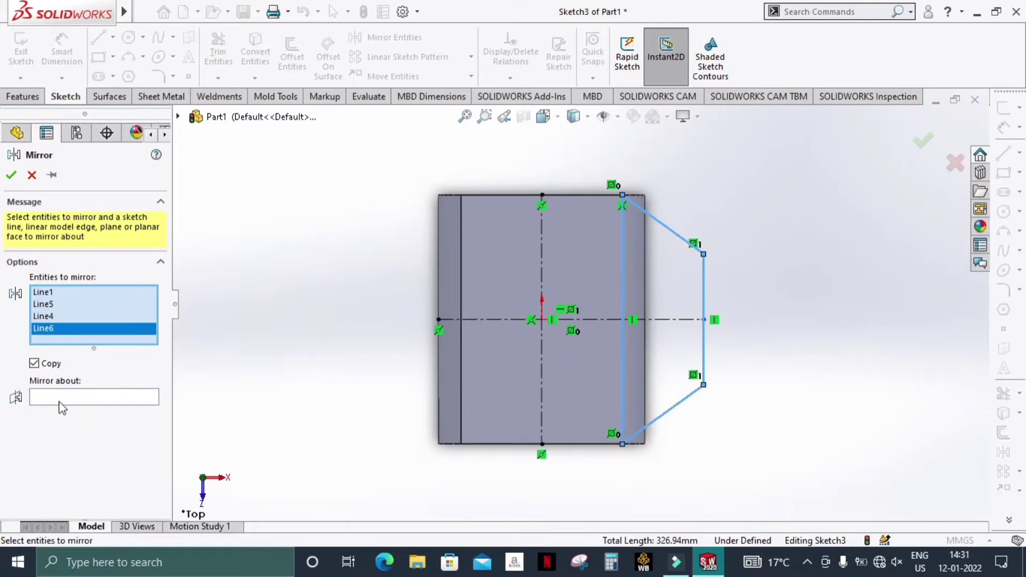
left_click(82, 401)
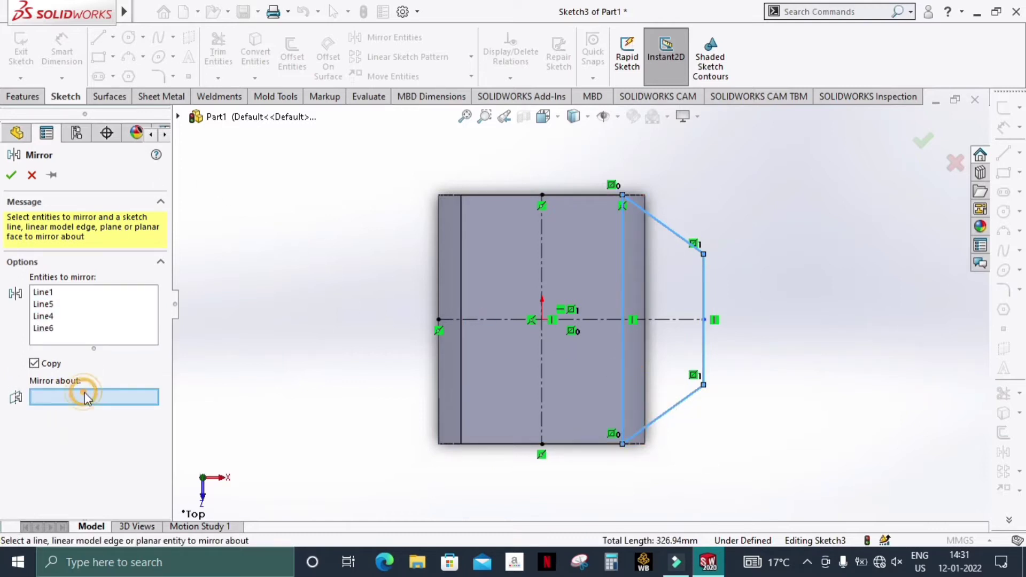
left_click(575, 321)
left_click(575, 321)
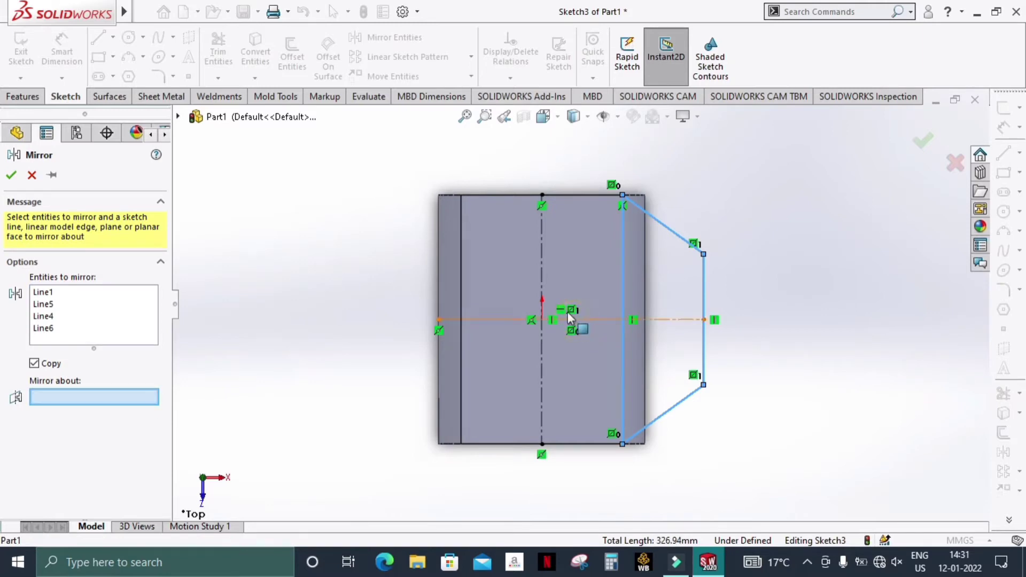
left_click(543, 264)
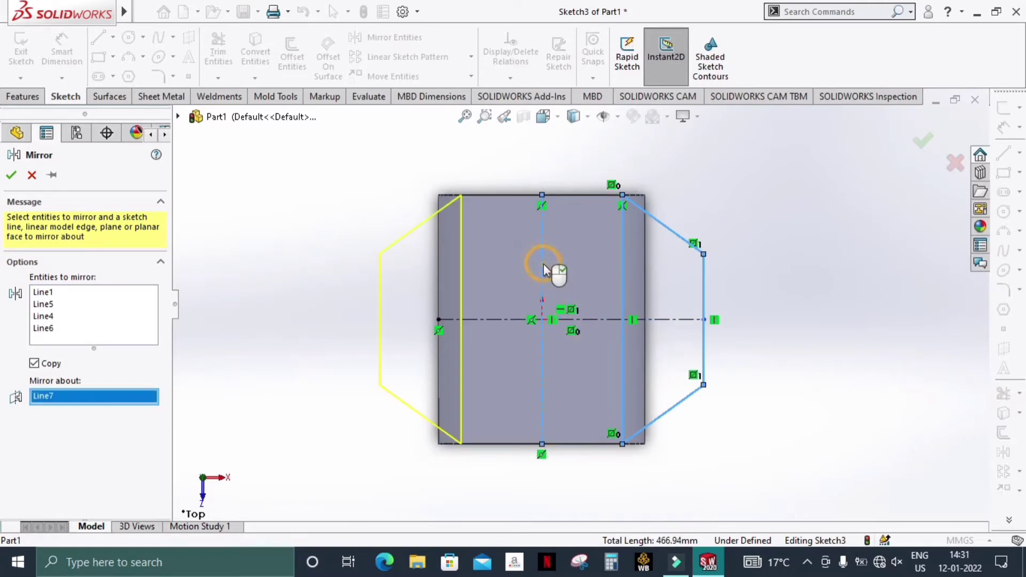
left_click(11, 177)
Exit the sketch and start a Mid Plane boss extrusion of the fin sketch
left_click(928, 144)
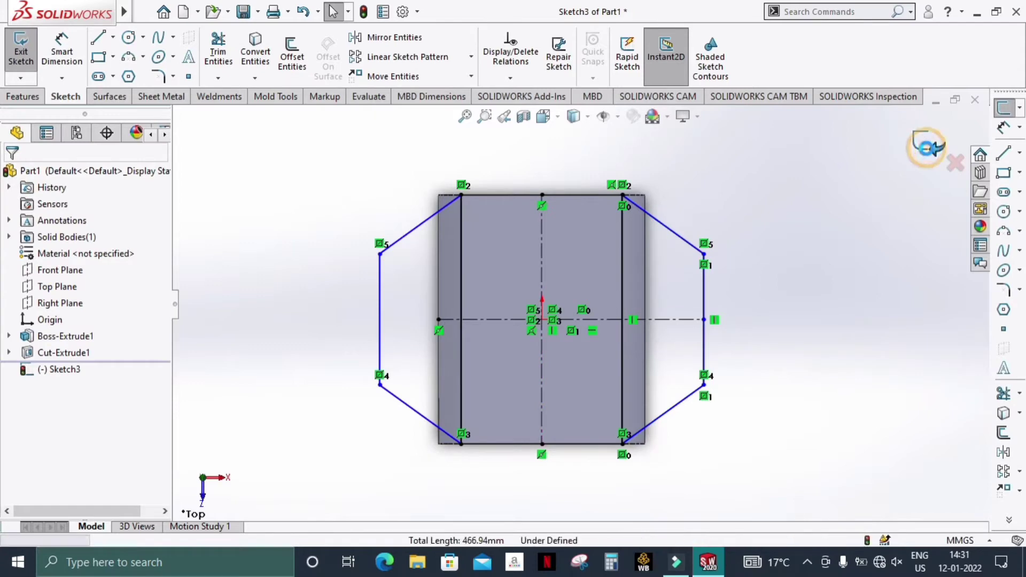
middle_click_drag(785, 259, 778, 362)
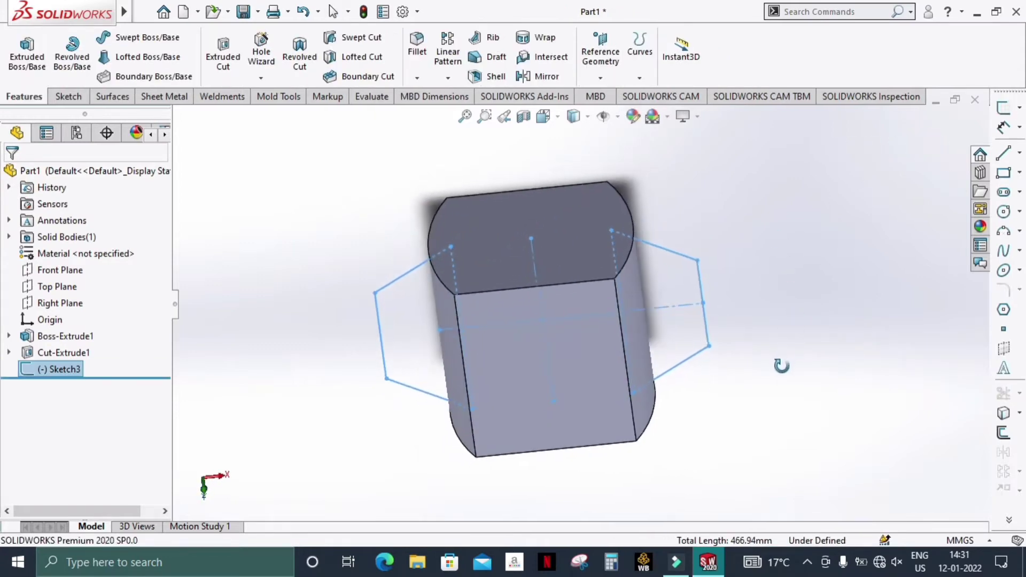
left_click(34, 69)
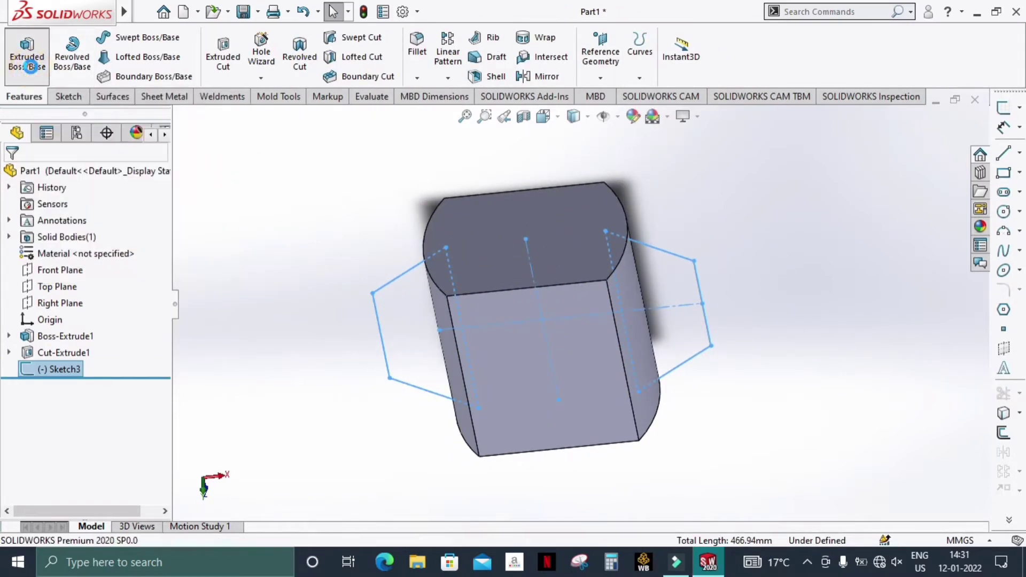
left_click(82, 264)
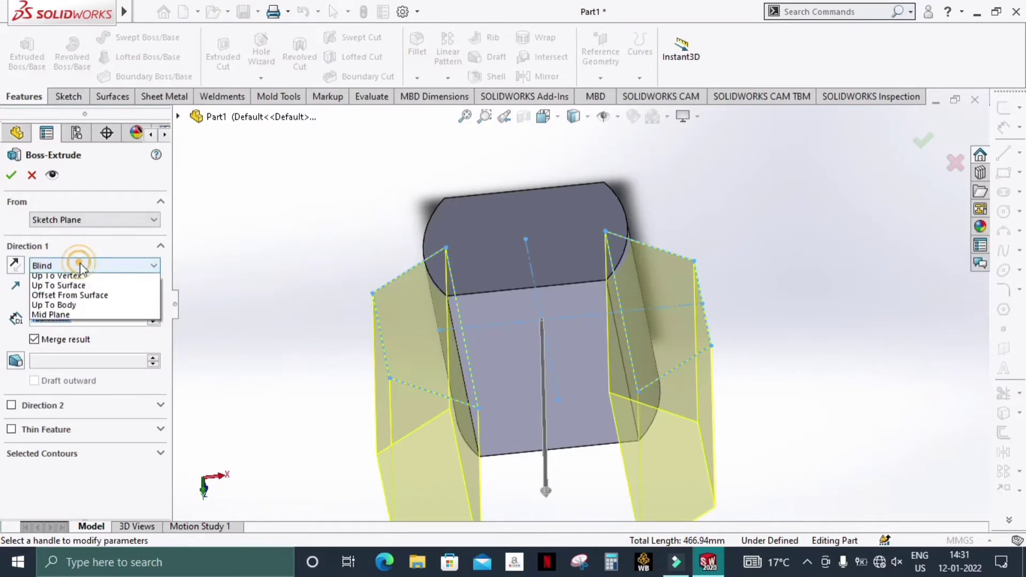
left_click(68, 338)
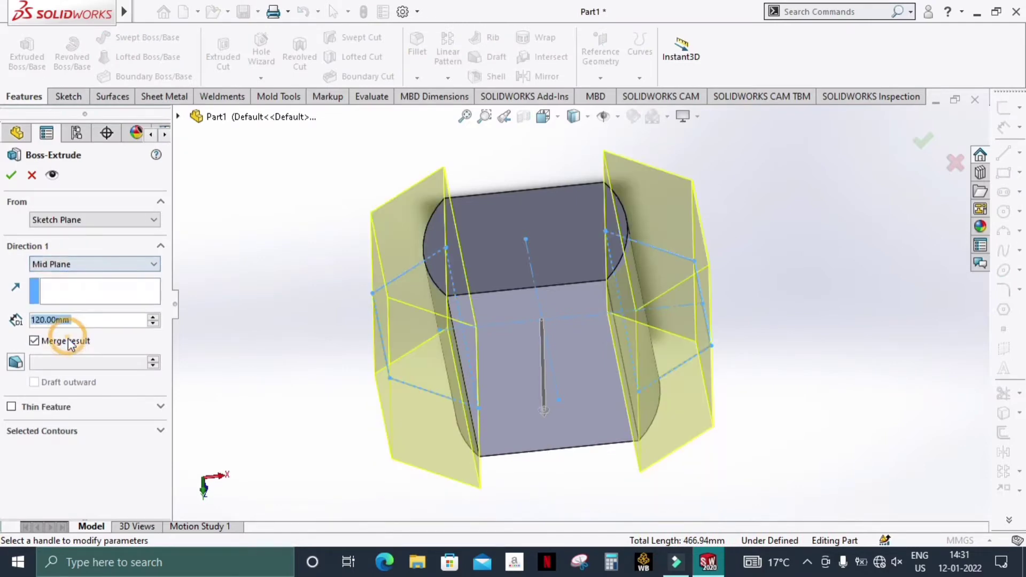
scroll(695, 229, "up", 3)
middle_click_drag(699, 229, 704, 227)
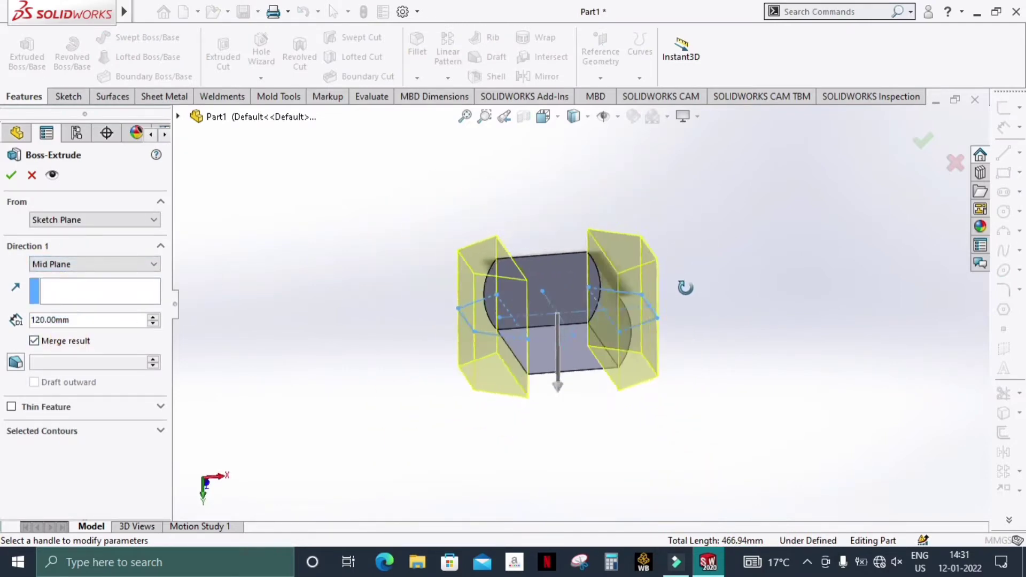
Set the fin extrusion depth to 20 mm and accept Boss-Extrude2
left_click(154, 324)
left_click(153, 323)
left_click(154, 324)
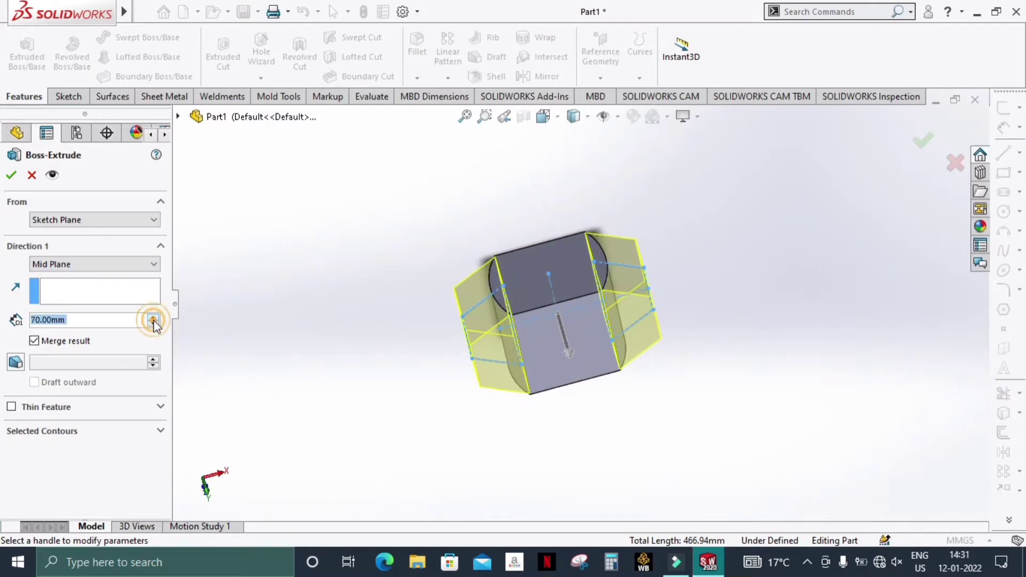
left_click(153, 318)
left_click(153, 323)
left_click(154, 324)
left_click(153, 324)
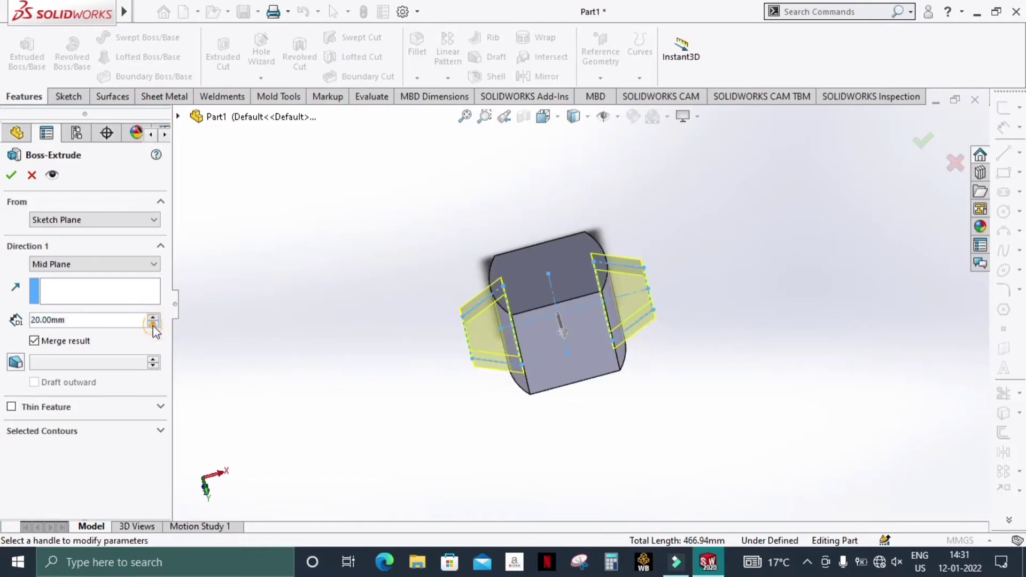
mouse_move(411, 272)
middle_mouse_down()
mouse_move(445, 307)
mouse_move(477, 410)
mouse_move(502, 247)
middle_mouse_up()
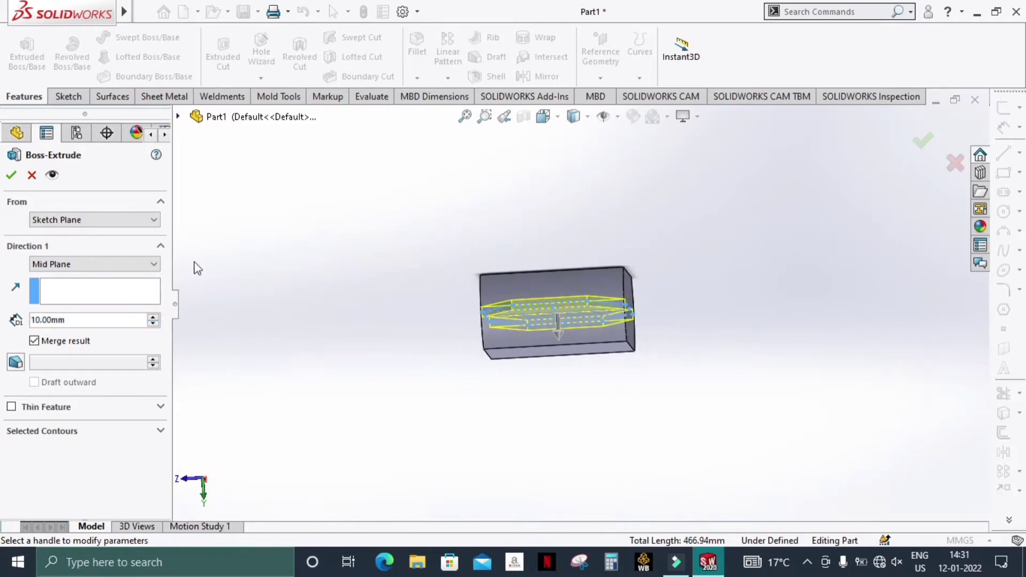
left_click(154, 318)
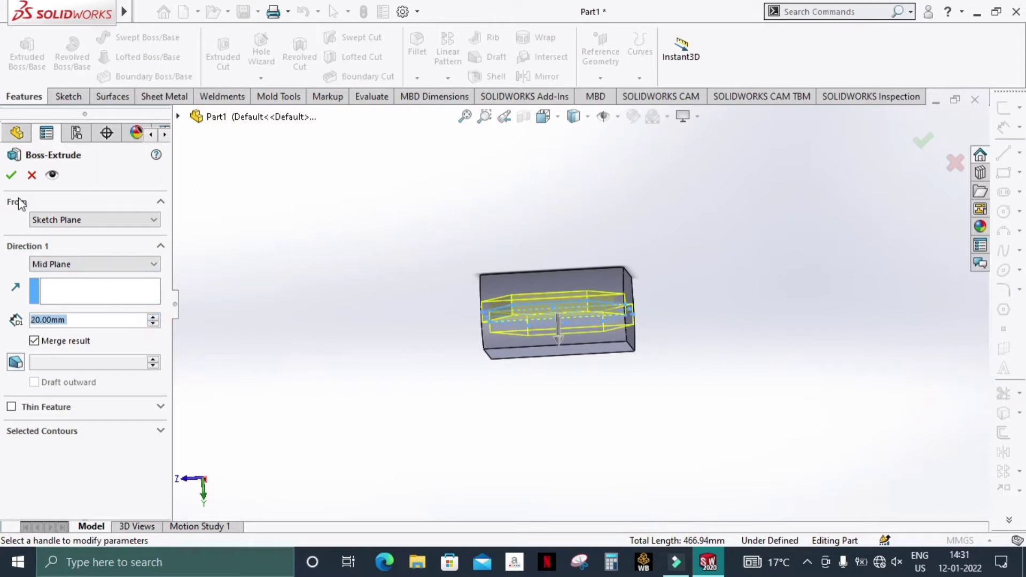
left_click(12, 176)
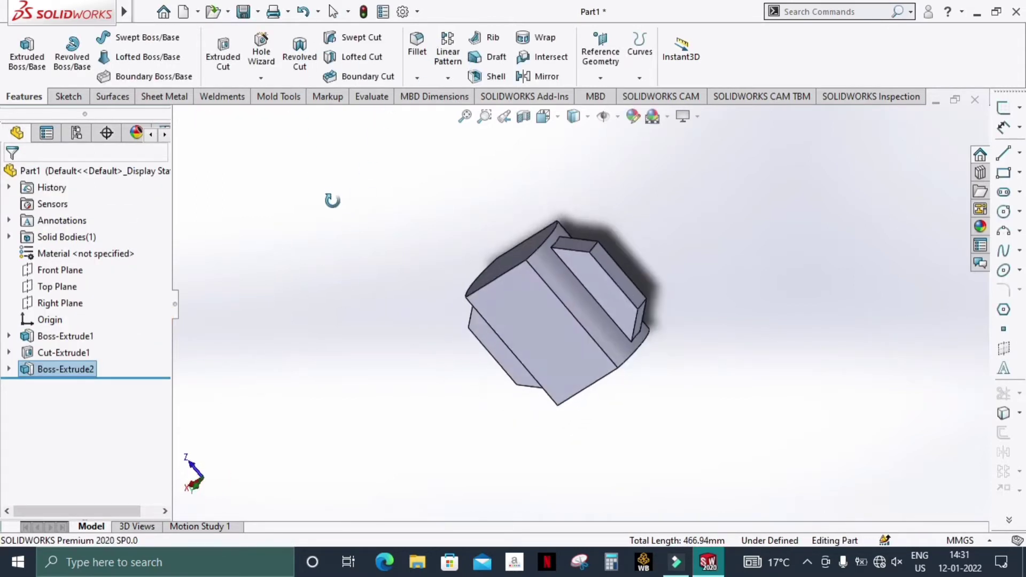
Apply a 10 mm face fillet across three faces of the first fin's top (Fillet1)
middle_click_drag(332, 199, 547, 264)
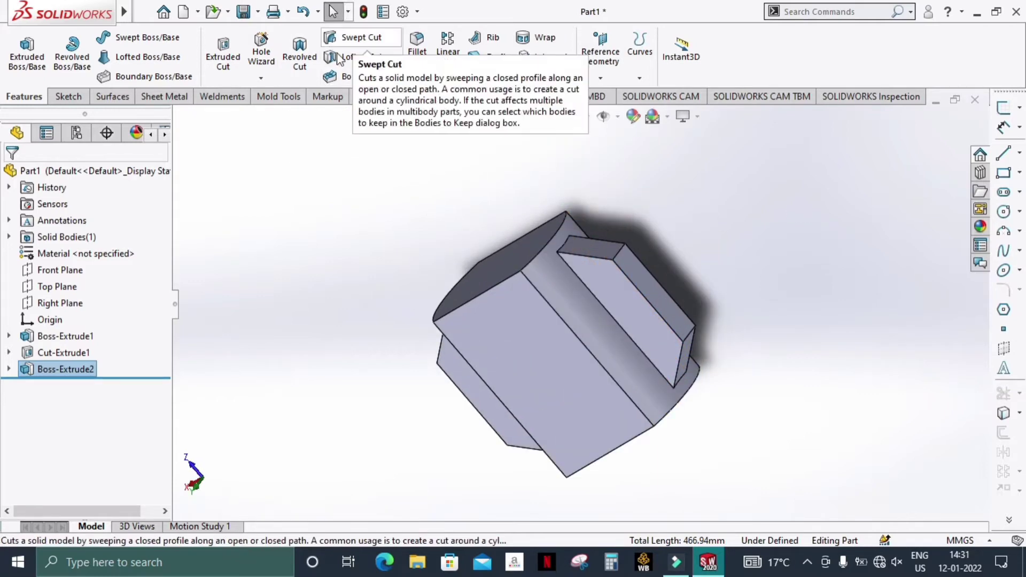
left_click(420, 45)
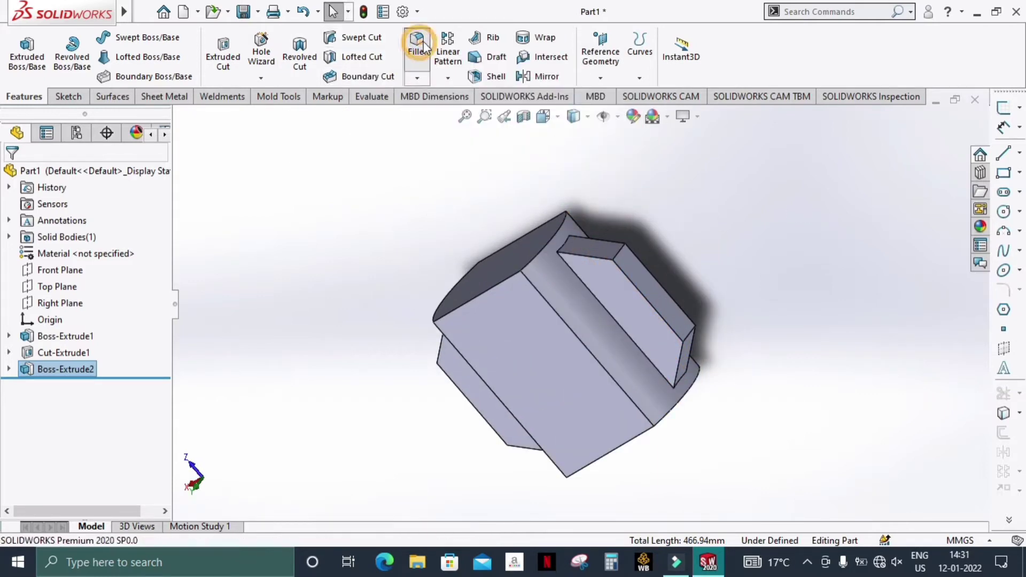
left_click(603, 255)
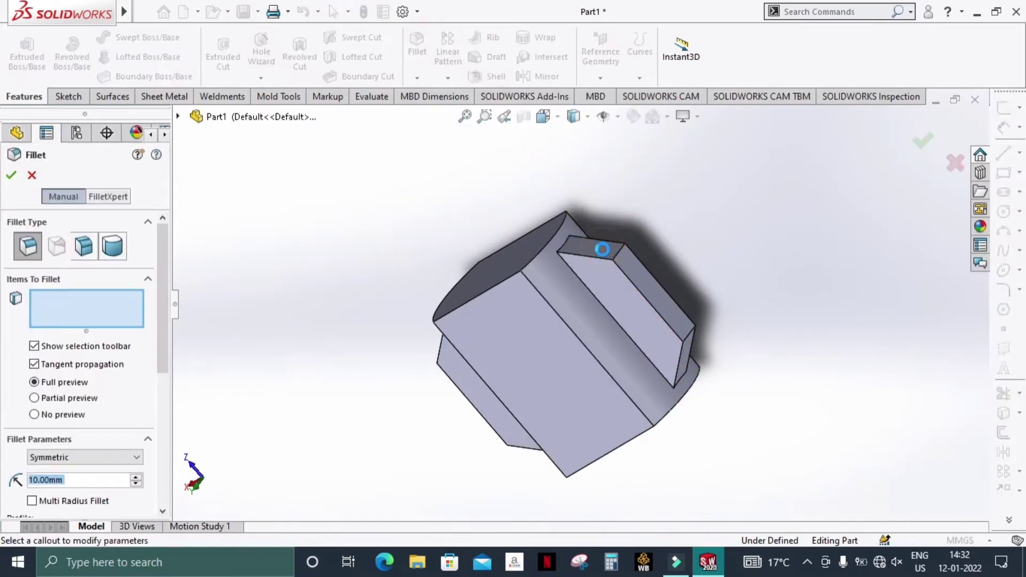
left_click(639, 279)
mouse_move(672, 293)
middle_mouse_down()
mouse_move(681, 289)
mouse_move(614, 252)
middle_mouse_up()
scroll(582, 291, "down", 5)
left_click(620, 225)
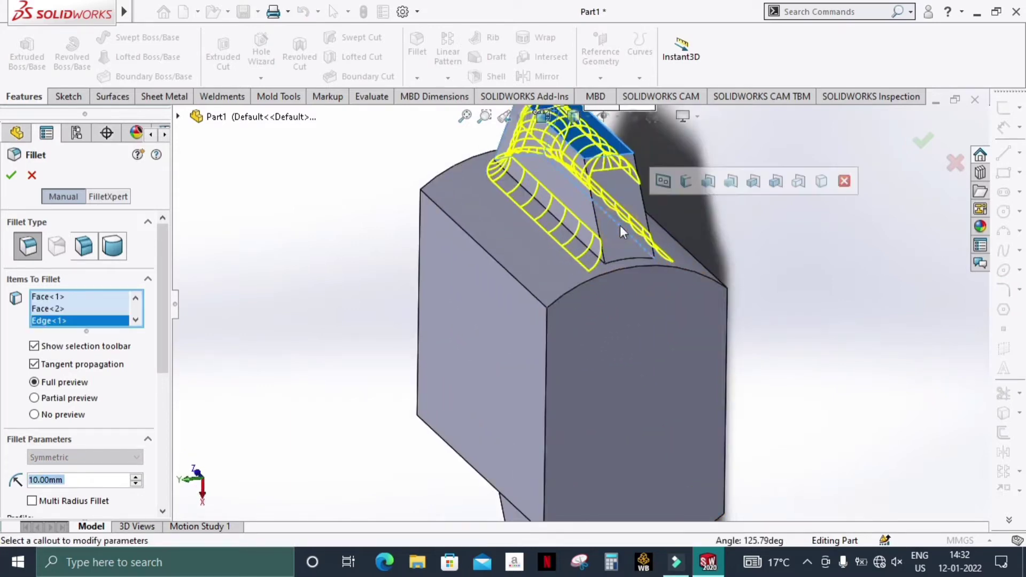
left_click(615, 229)
left_click(610, 233)
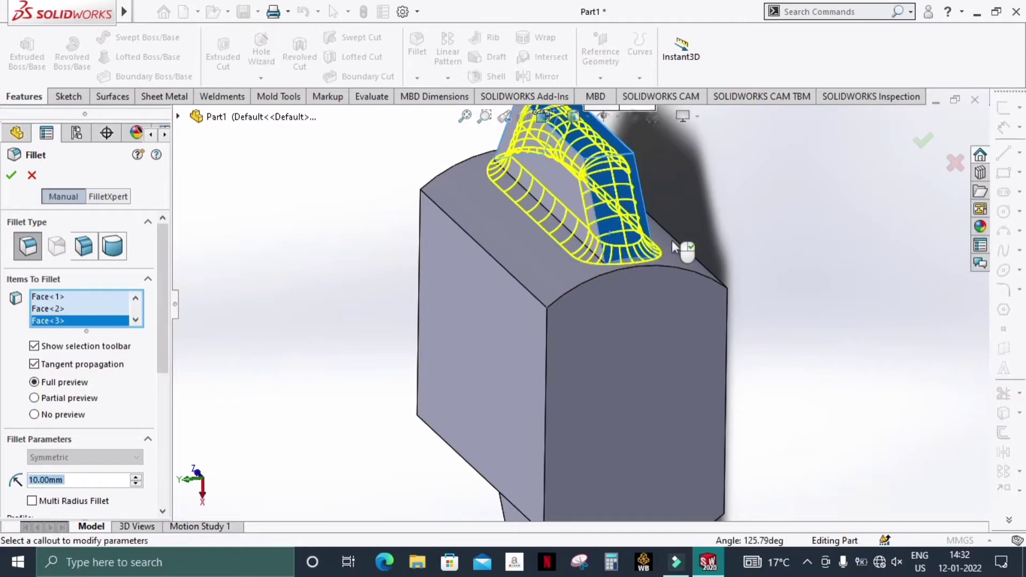
middle_click_drag(750, 218, 846, 183)
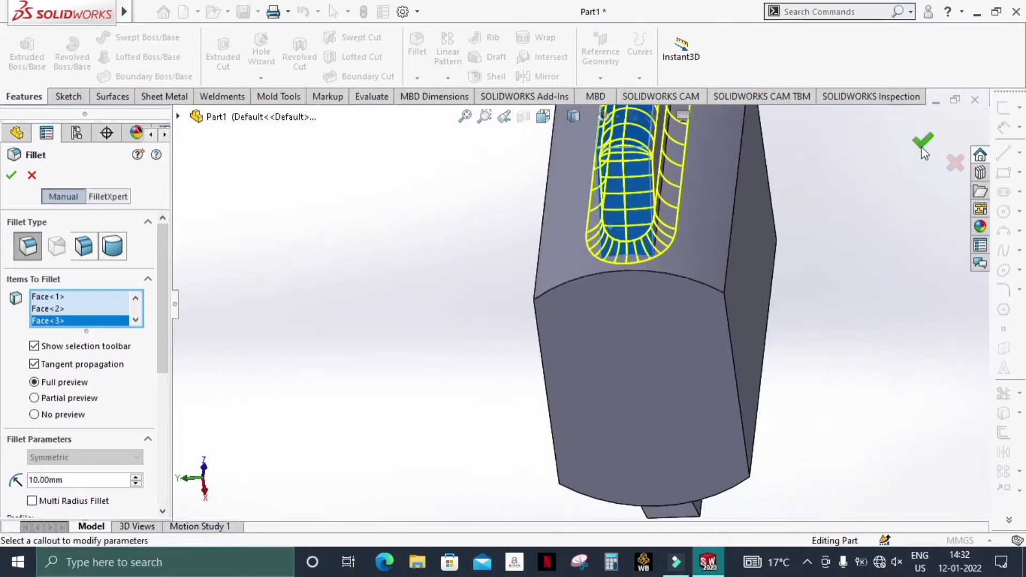
left_click(922, 144)
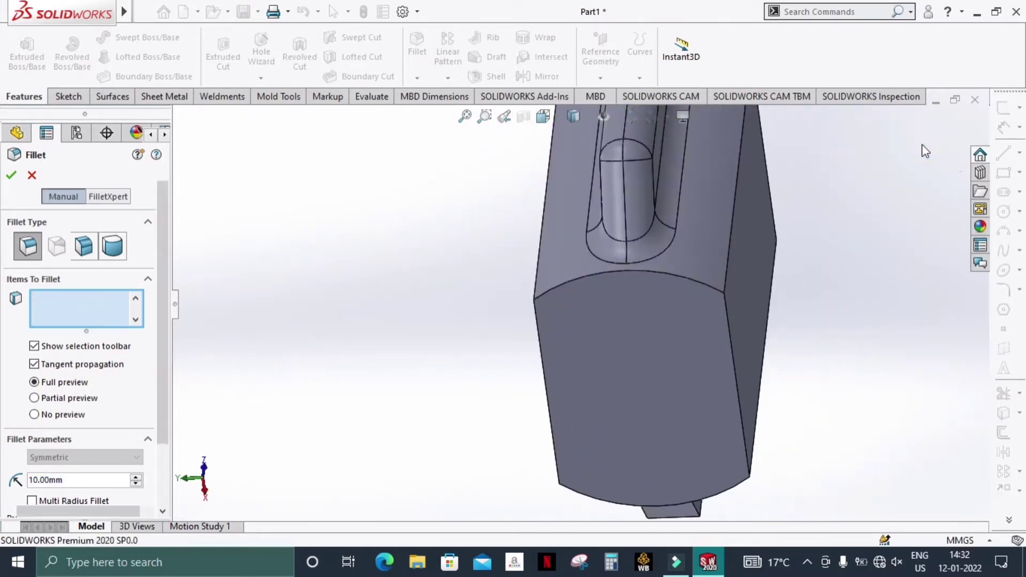
Apply a 10 mm fillet to three faces of the opposite fin (Fillet2)
scroll(769, 290, "up", 5)
mouse_move(747, 228)
middle_mouse_down()
mouse_move(811, 279)
mouse_move(953, 226)
middle_mouse_up()
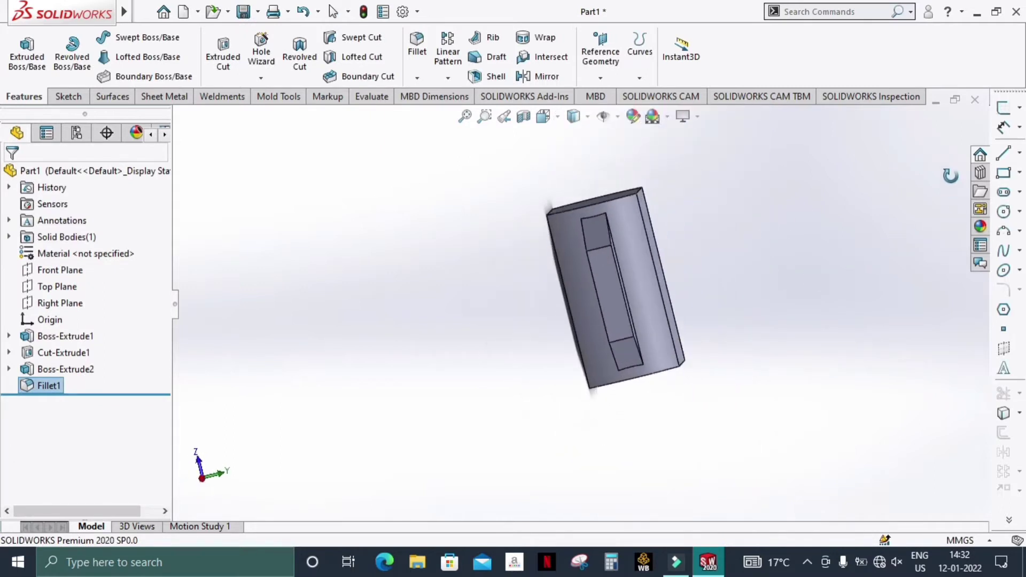
left_click(418, 53)
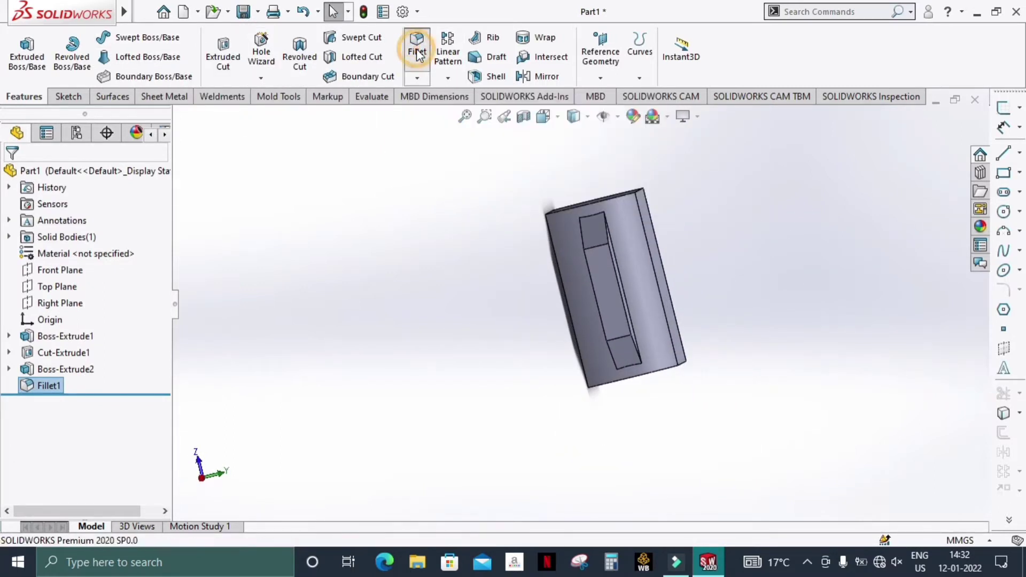
left_click(592, 239)
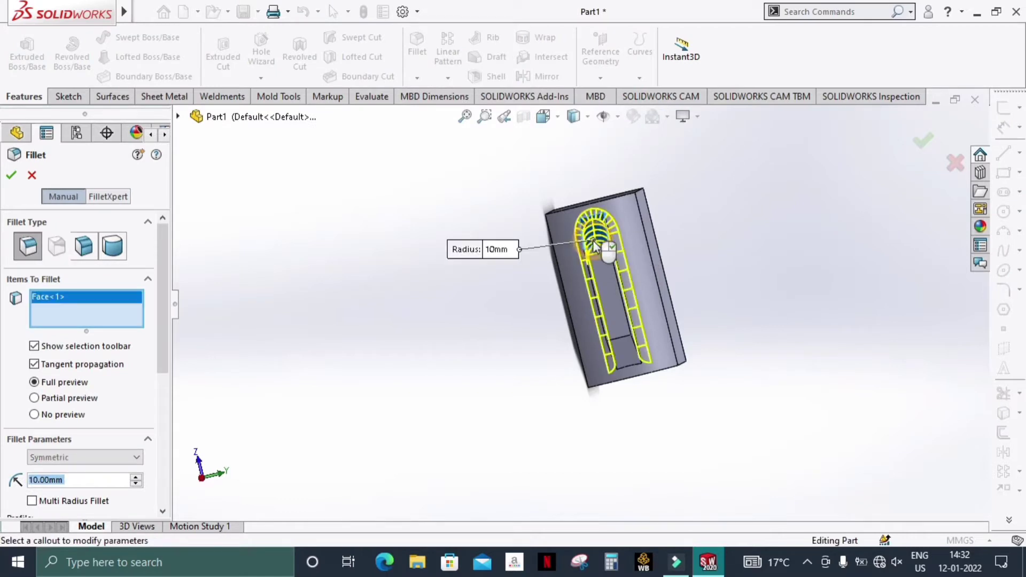
left_click(599, 275)
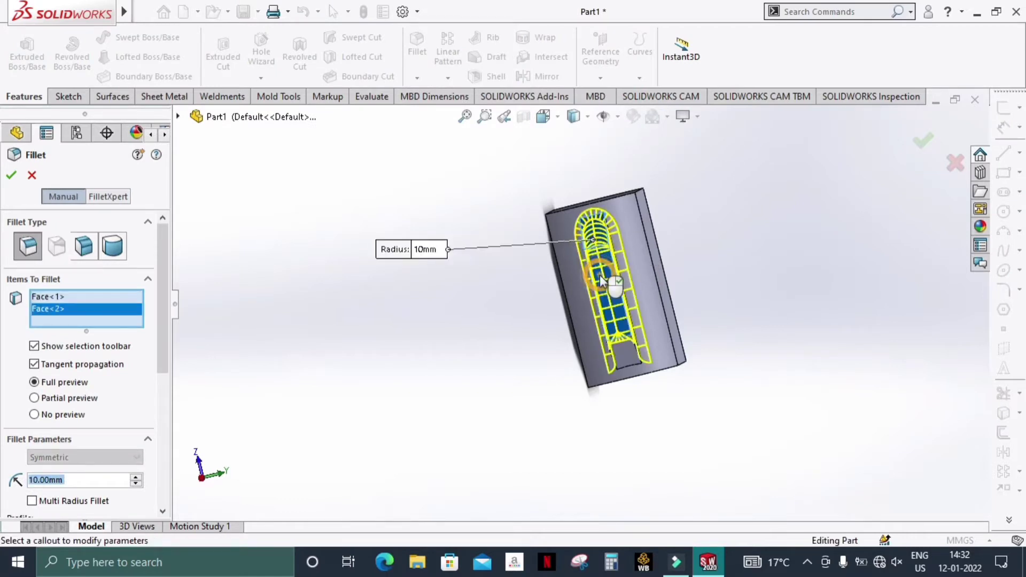
left_click(622, 356)
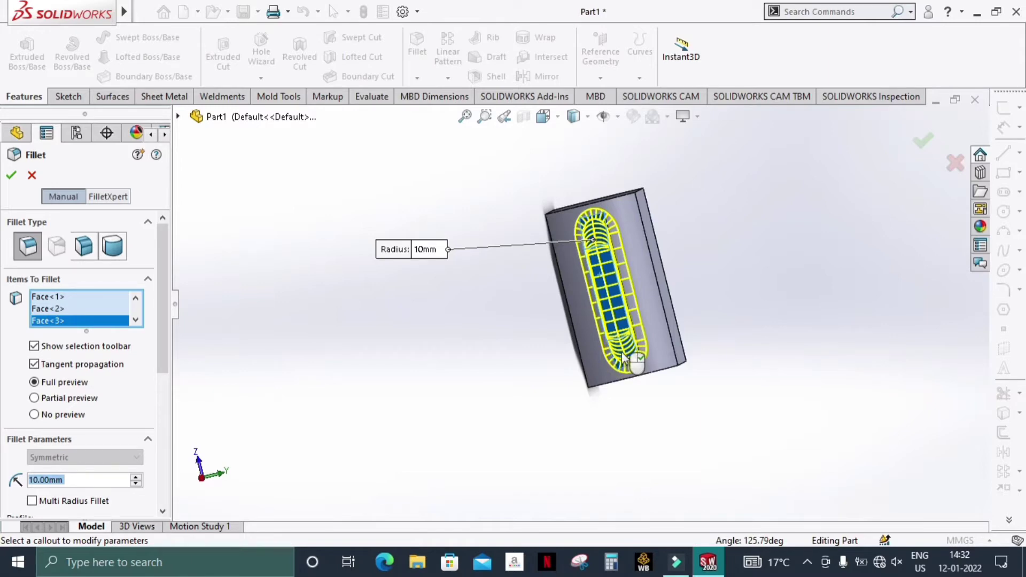
left_click(923, 144)
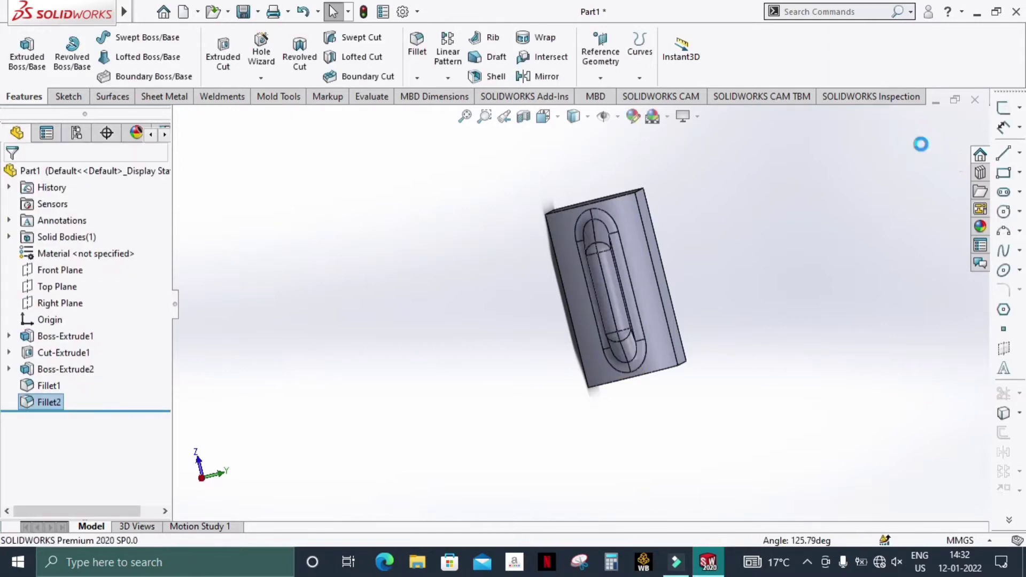
Fillet all twelve edges around the housing's end faces at 10 mm radius as Fillet3
middle_click_drag(866, 198, 790, 336)
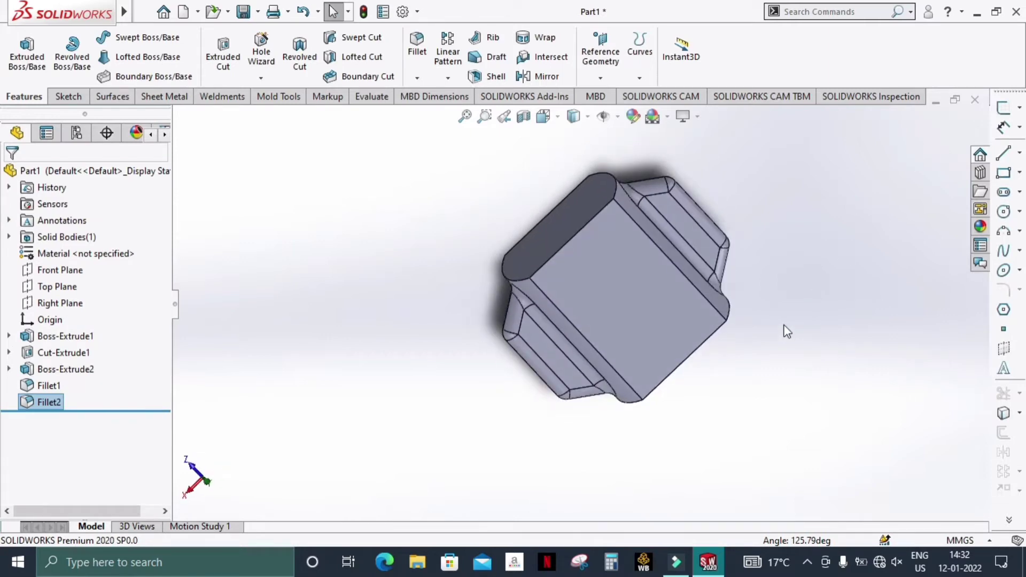
mouse_move(773, 337)
middle_mouse_down()
mouse_move(790, 298)
mouse_move(836, 326)
mouse_move(857, 415)
mouse_move(842, 441)
mouse_move(850, 409)
mouse_move(904, 474)
middle_mouse_up()
scroll(657, 267, "down", 2)
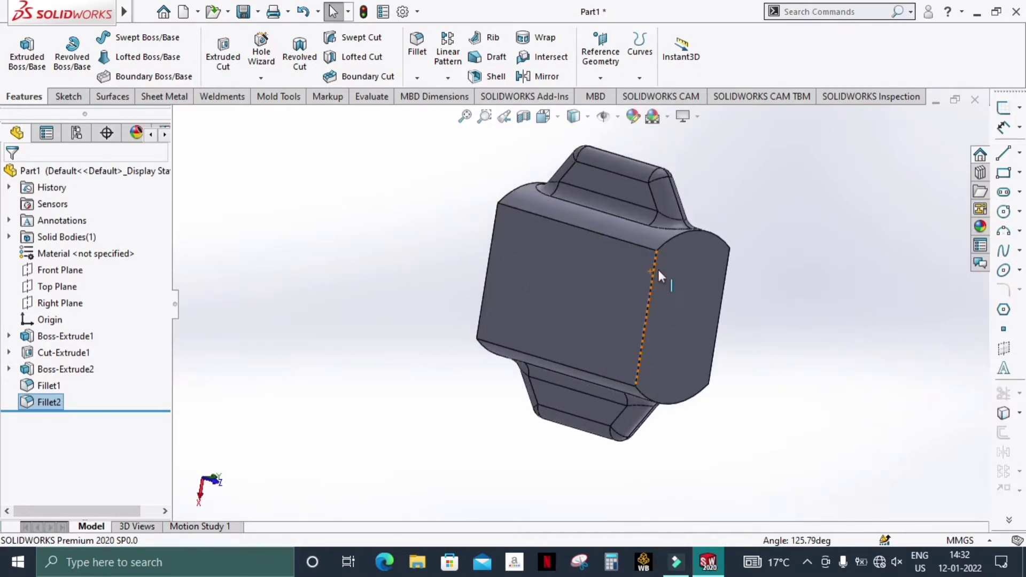
left_click(417, 44)
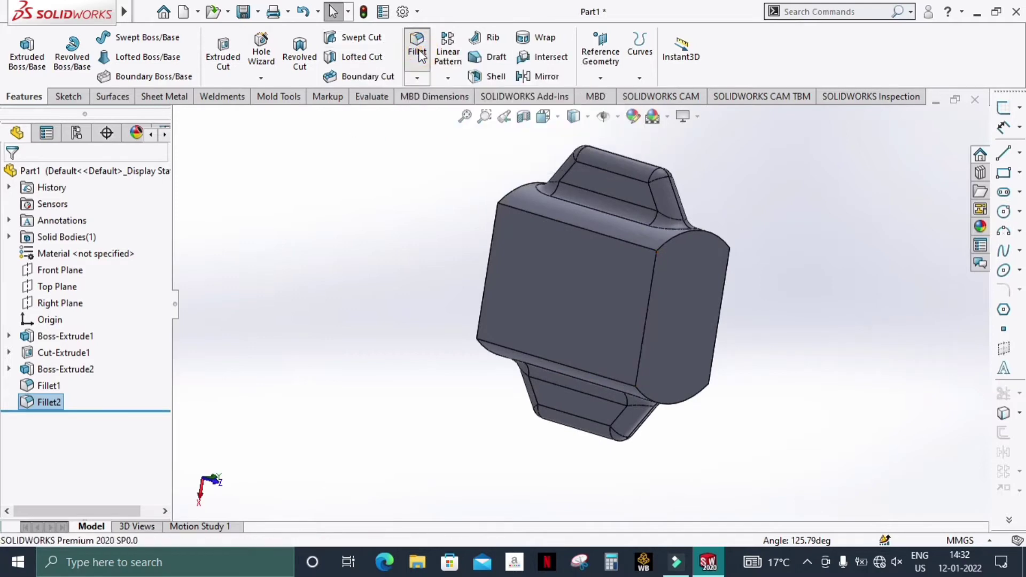
left_click(649, 299)
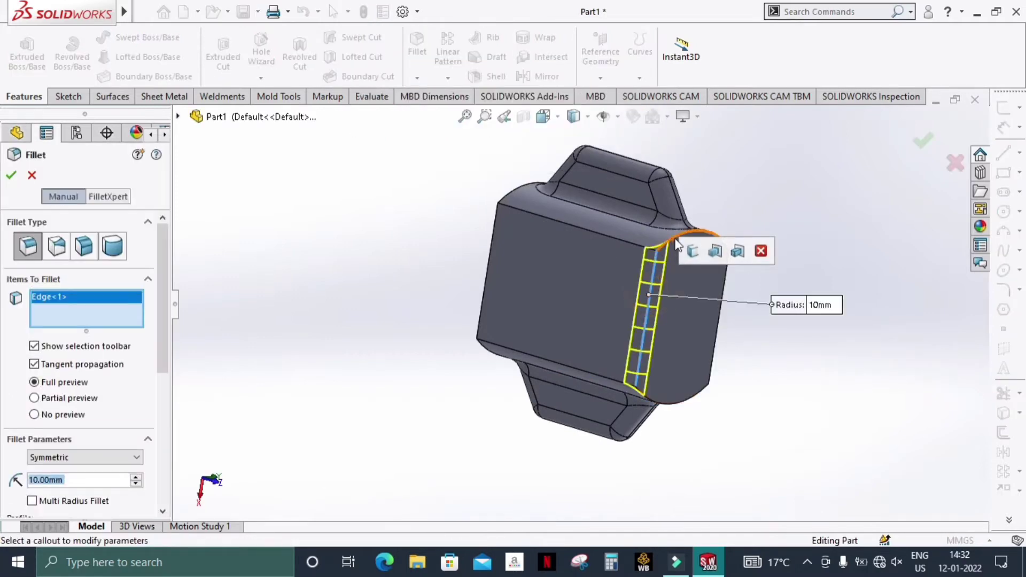
left_click(695, 392)
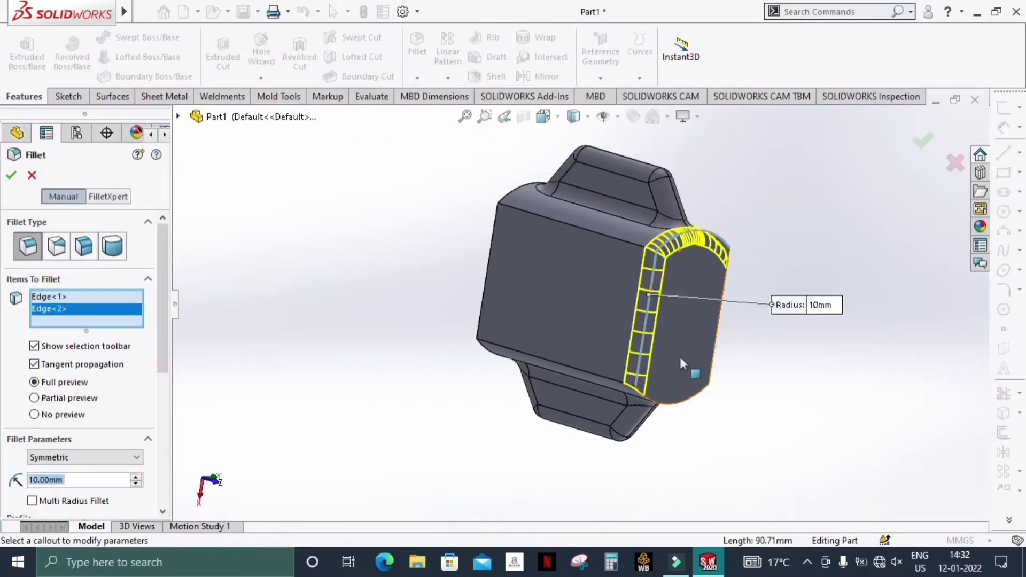
left_click(676, 405)
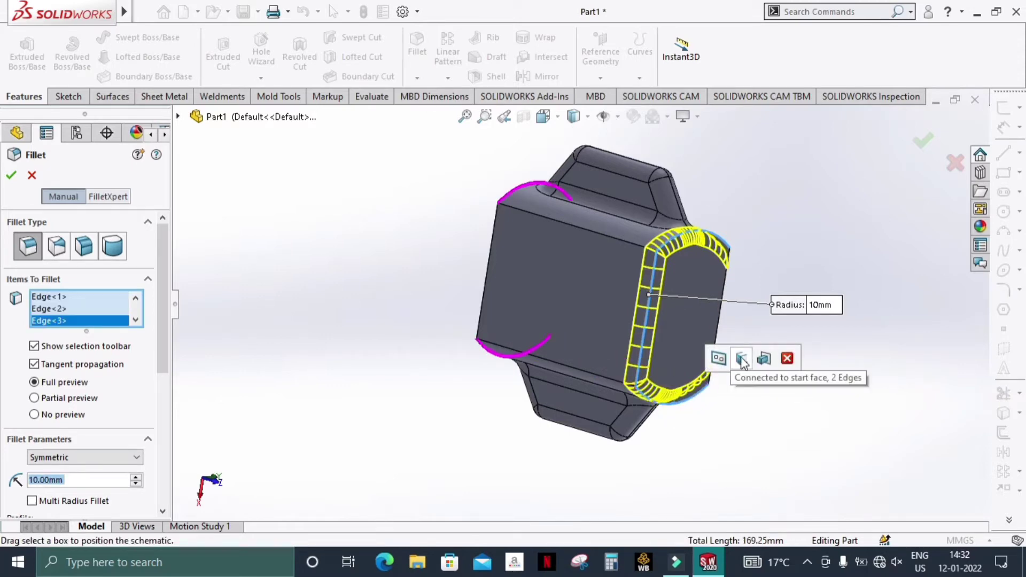
left_click(764, 359)
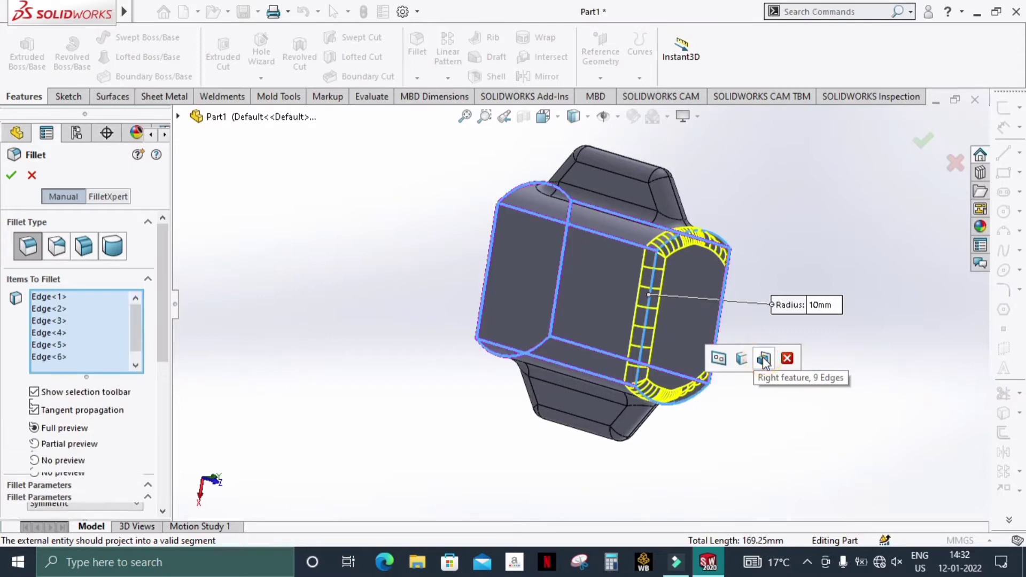
mouse_move(761, 355)
middle_mouse_down()
mouse_move(801, 385)
mouse_move(852, 339)
middle_mouse_up()
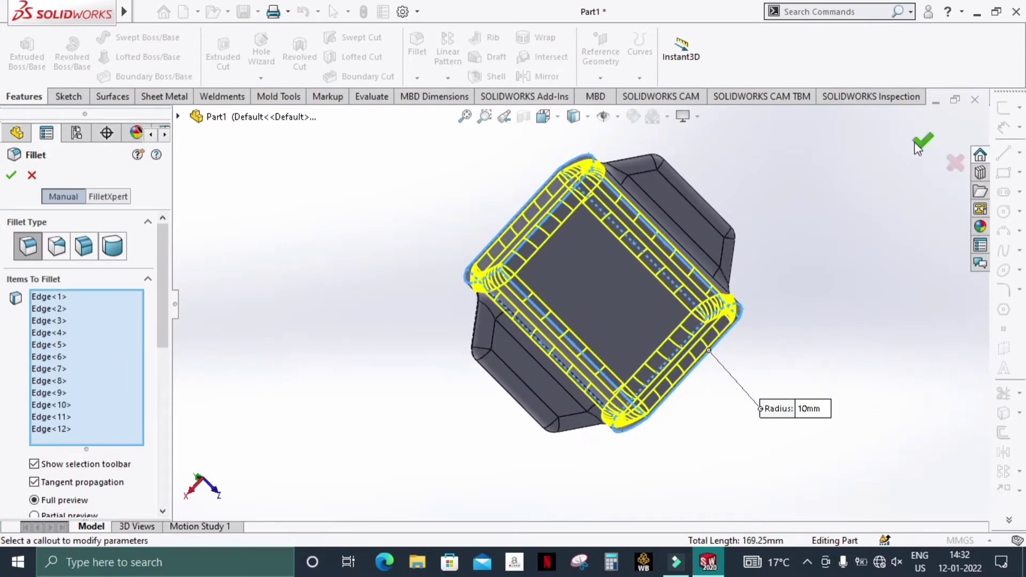
left_click(915, 143)
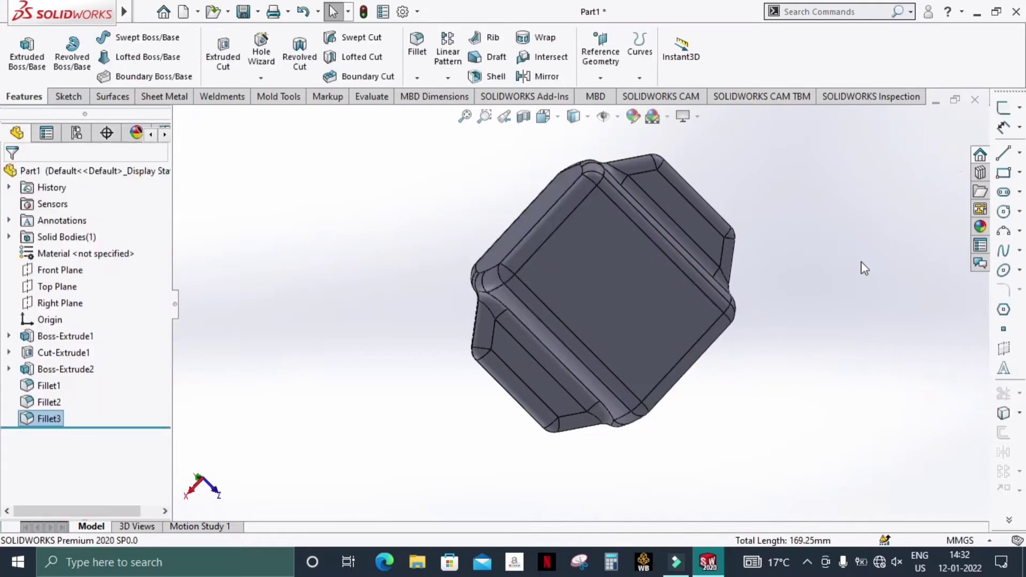
mouse_move(861, 261)
middle_mouse_down()
mouse_move(915, 341)
mouse_move(1009, 365)
mouse_move(688, 308)
middle_mouse_up()
Start Sketch4 on the housing's flat front face, viewed head-on, with a circle centred on the origin
left_click(581, 261)
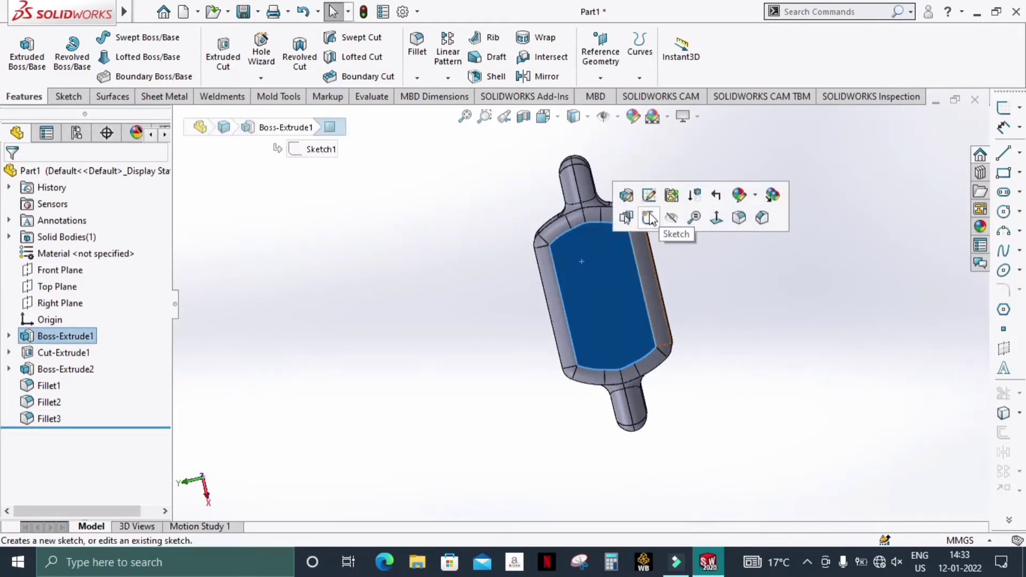
left_click(649, 217)
left_click(544, 116)
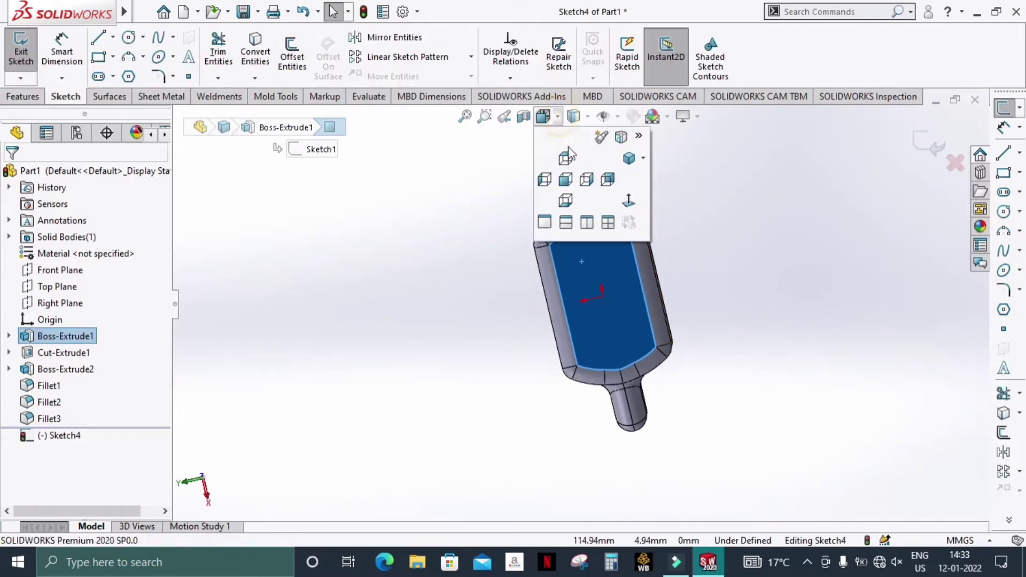
left_click(628, 203)
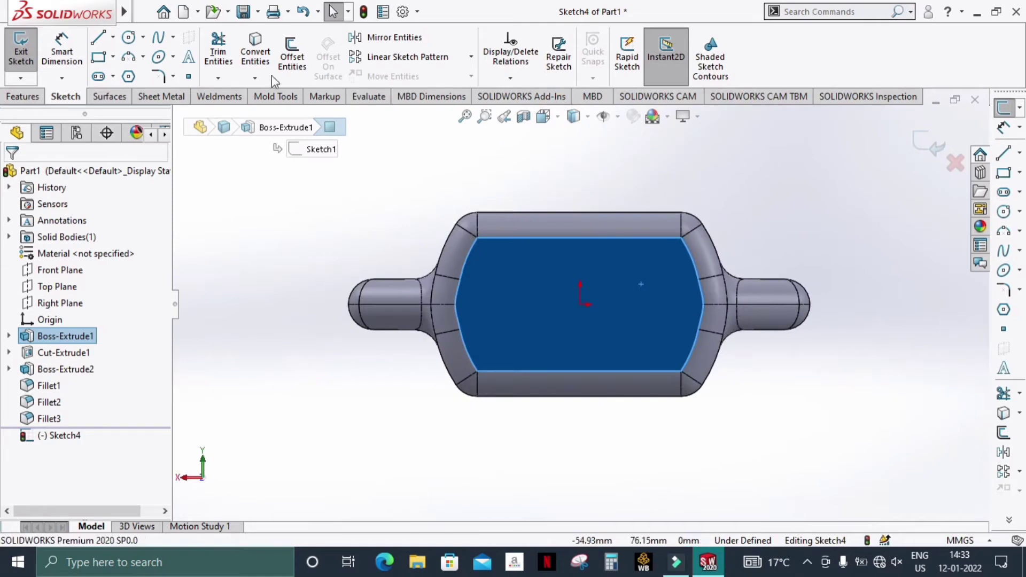
left_click(129, 37)
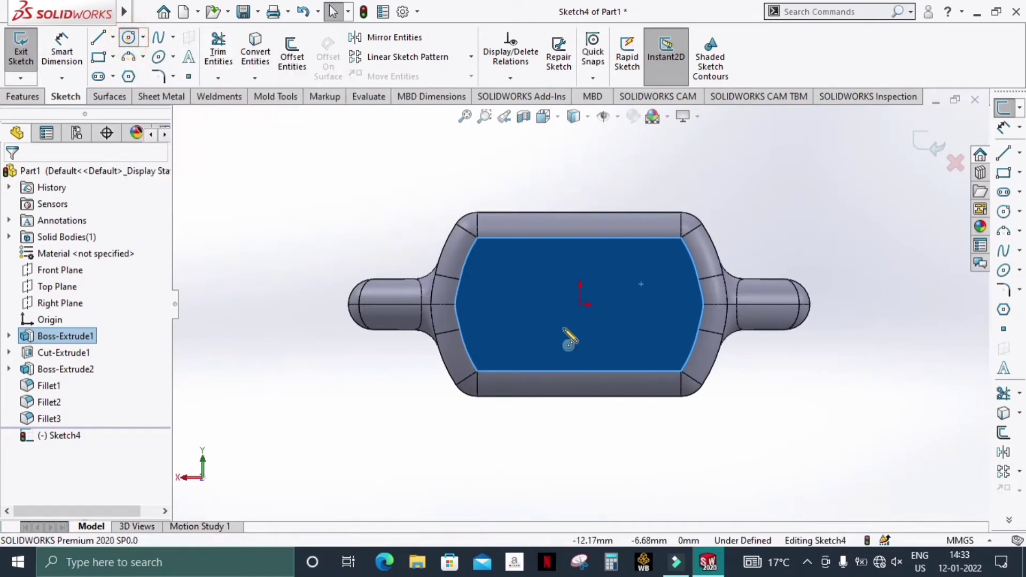
left_click(580, 304)
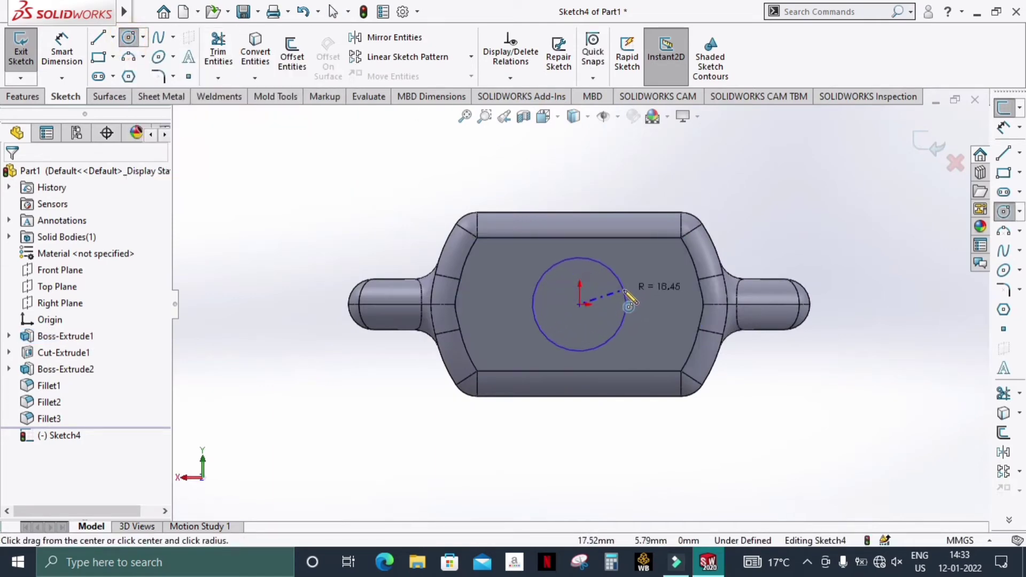
left_click(580, 239)
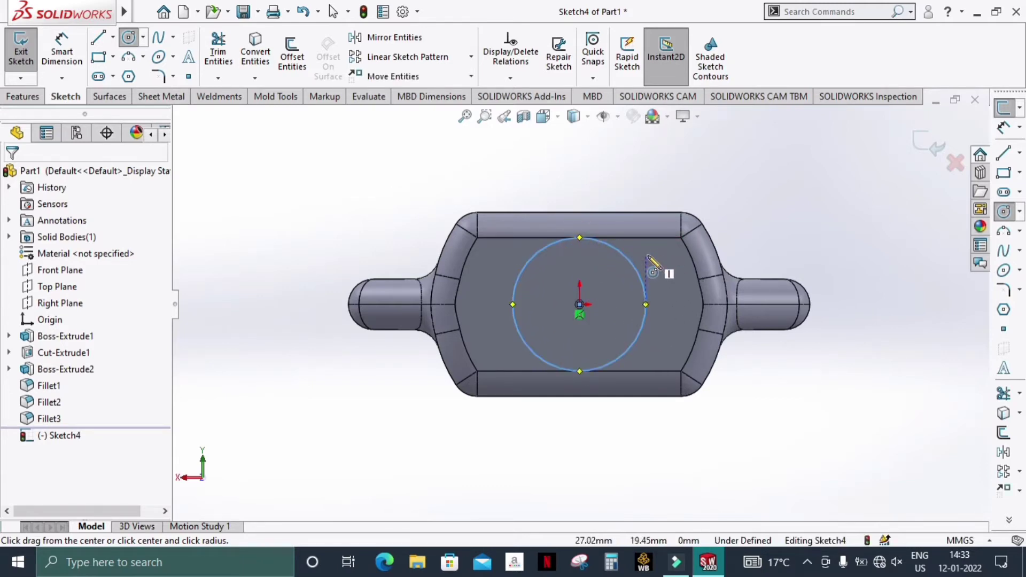
key("Escape")
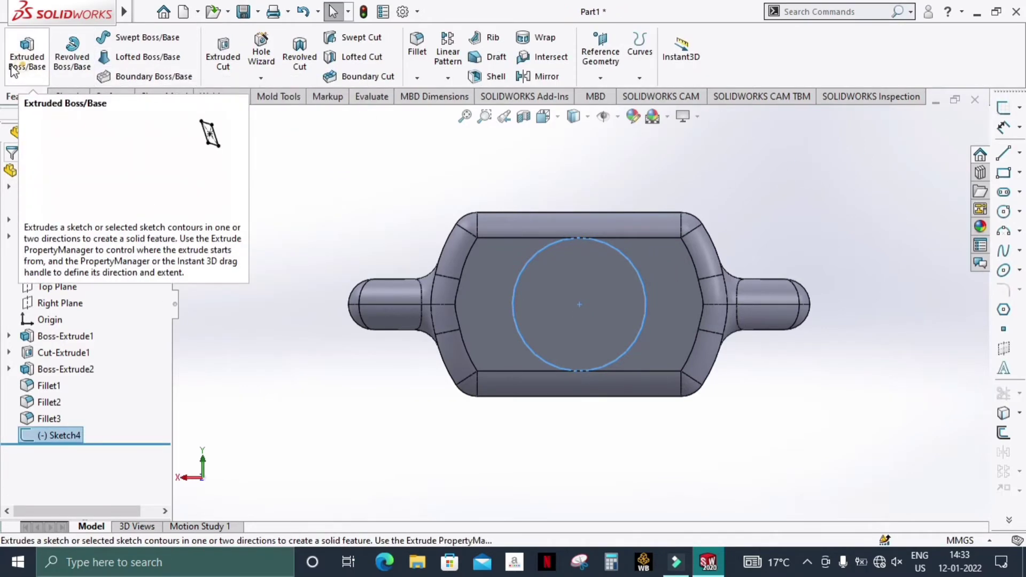
Extrude the circle as a 60 mm blind cylindrical boss, Boss-Extrude3
left_click(27, 53)
mouse_move(673, 243)
middle_mouse_down()
mouse_move(649, 357)
mouse_move(694, 308)
middle_mouse_up()
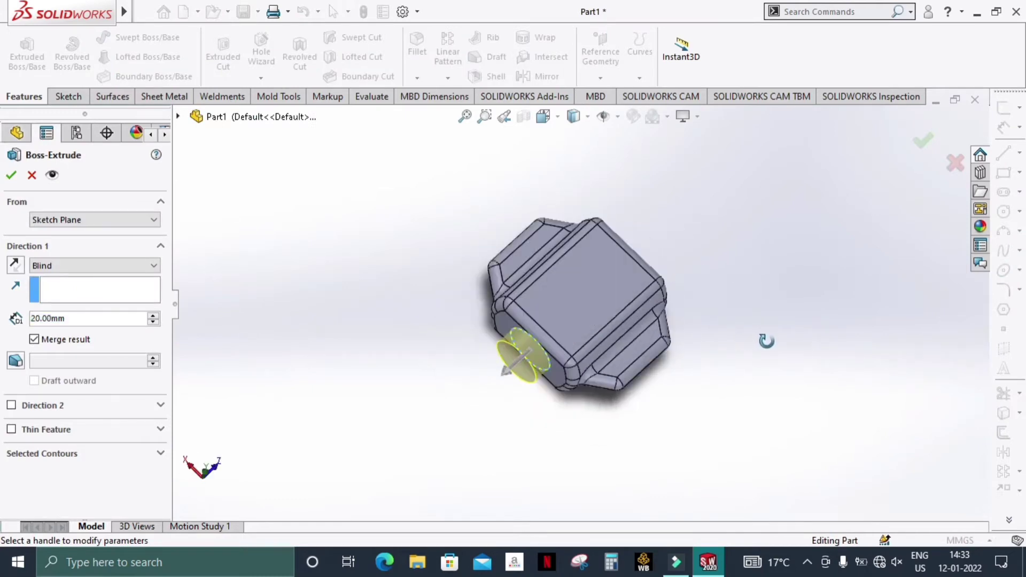
middle_click_drag(756, 262, 766, 325)
left_click(153, 315)
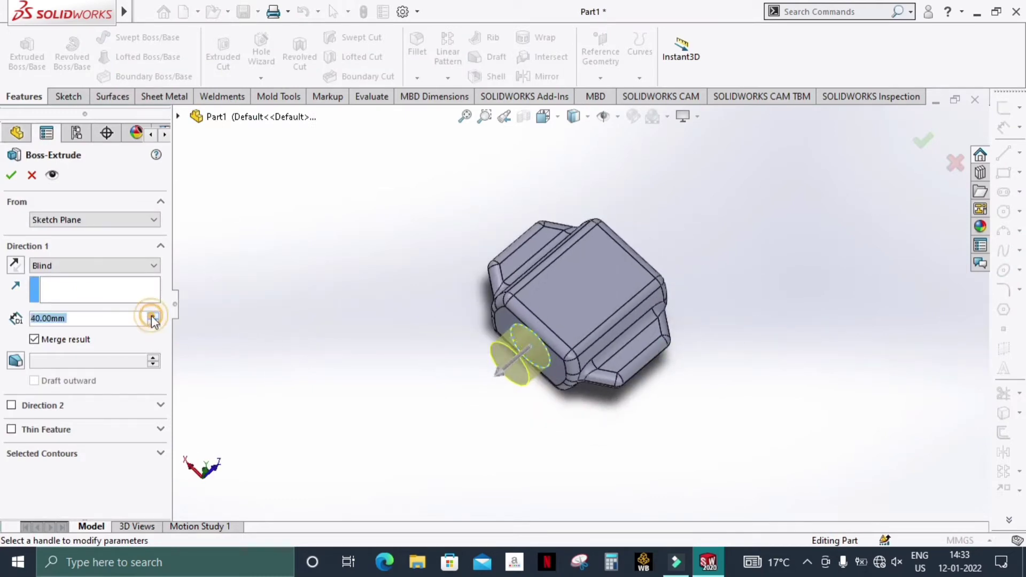
left_click(153, 315)
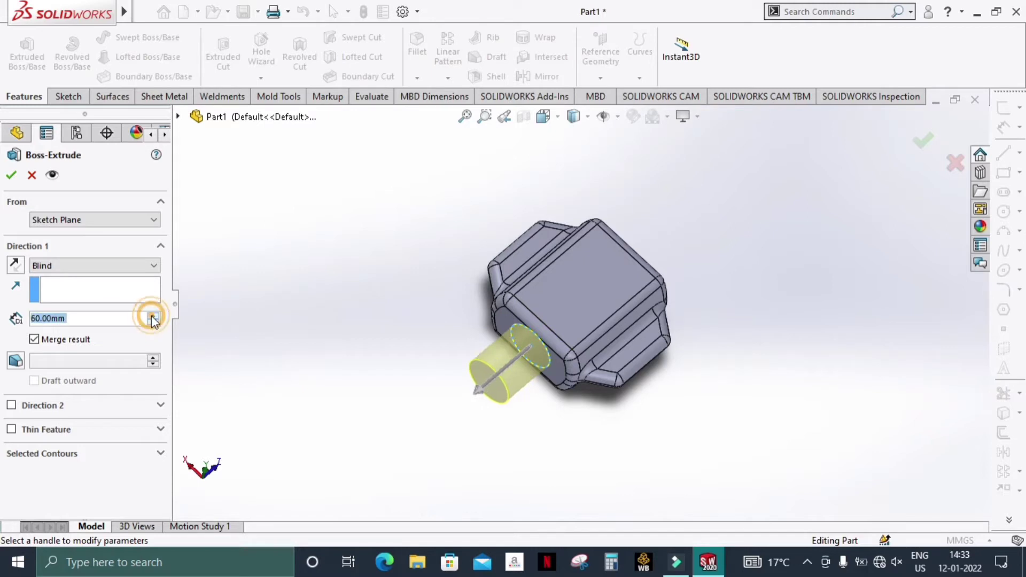
left_click(11, 176)
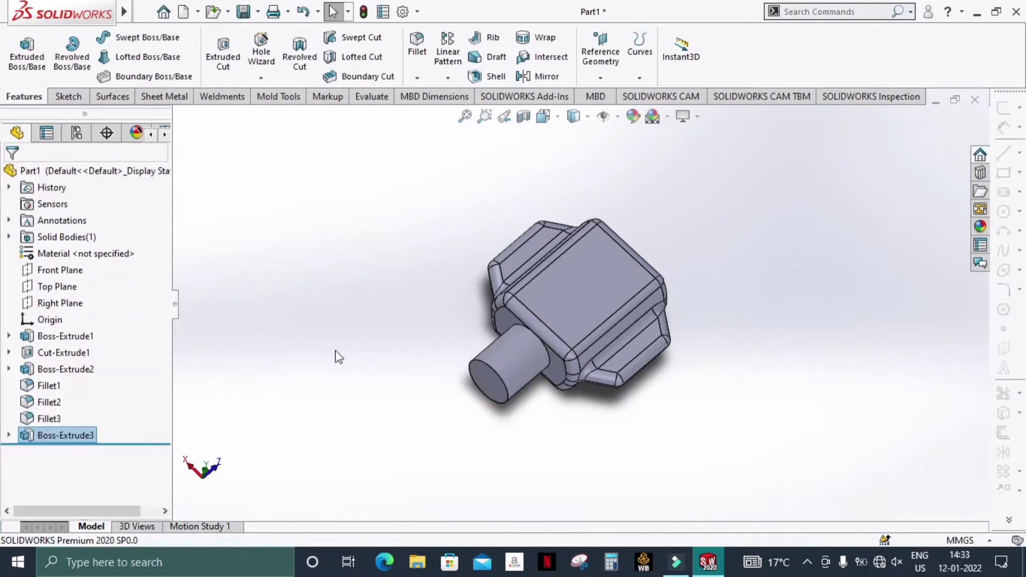
mouse_move(337, 355)
middle_mouse_down()
mouse_move(367, 291)
mouse_move(415, 330)
mouse_move(401, 327)
mouse_move(385, 293)
middle_mouse_up()
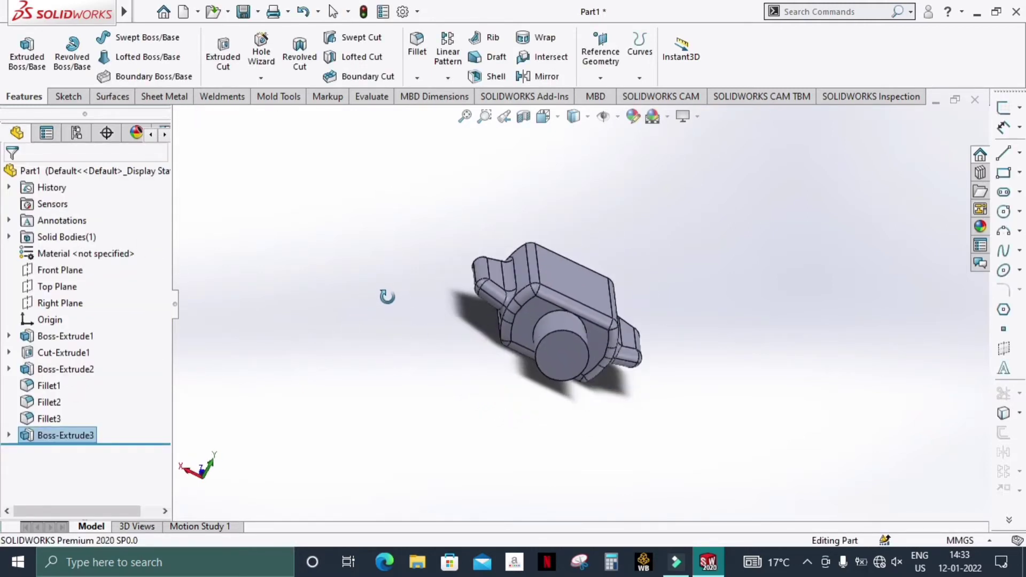
Start Sketch5 on the boss end face with an origin-centred circle larger than the boss
left_click(560, 356)
left_click(626, 311)
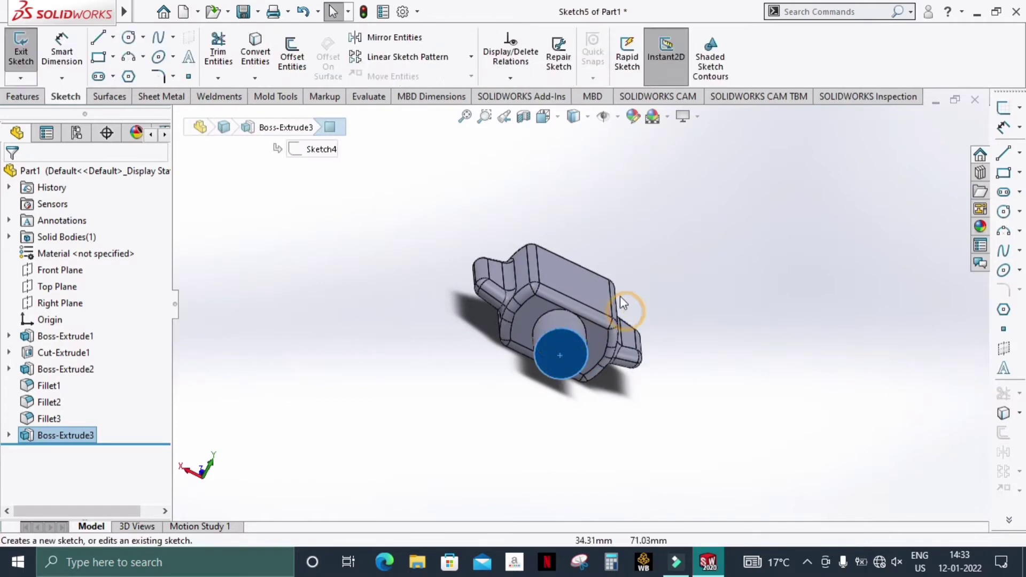
left_click(628, 200)
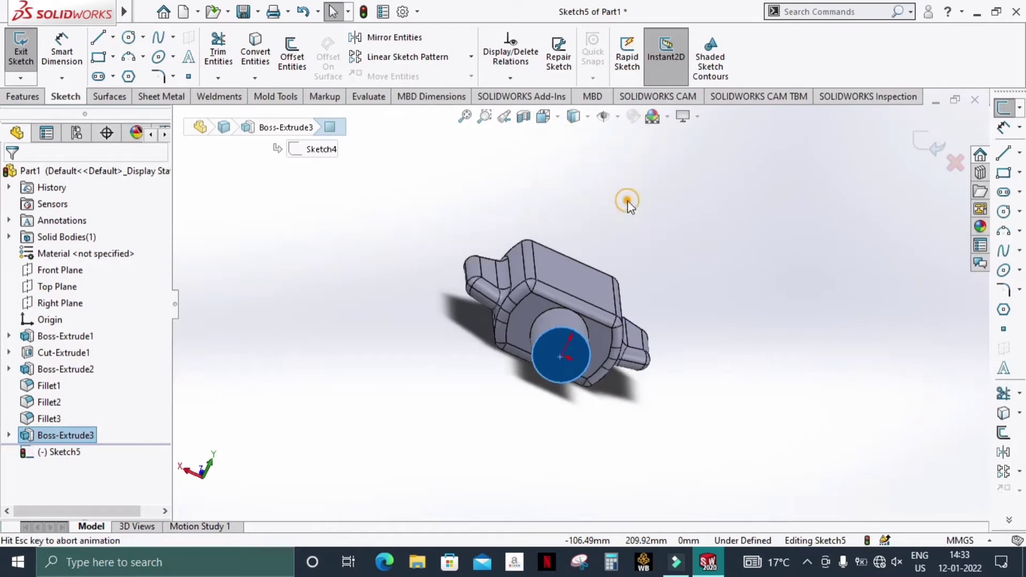
left_click(128, 37)
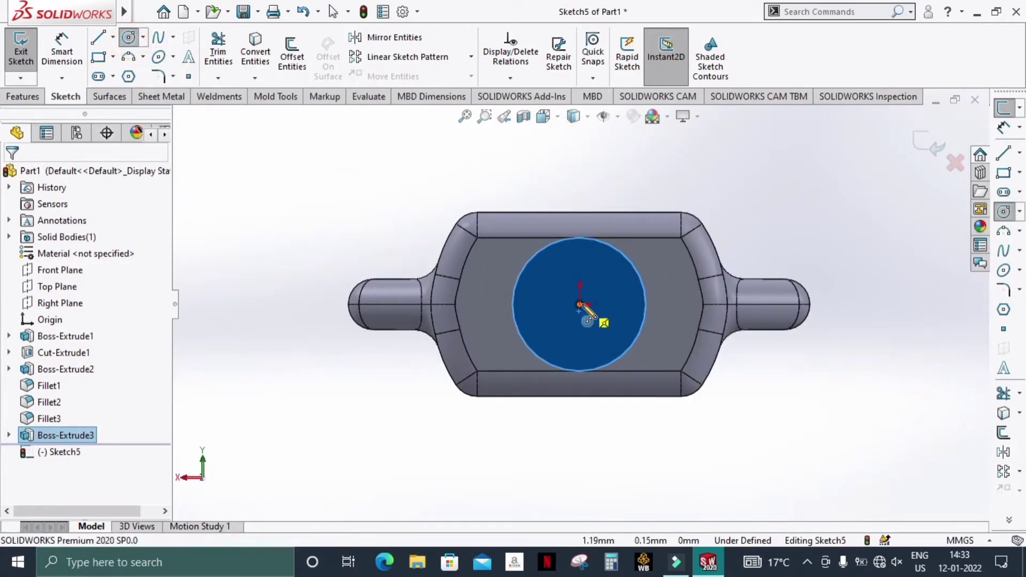
left_click(581, 304)
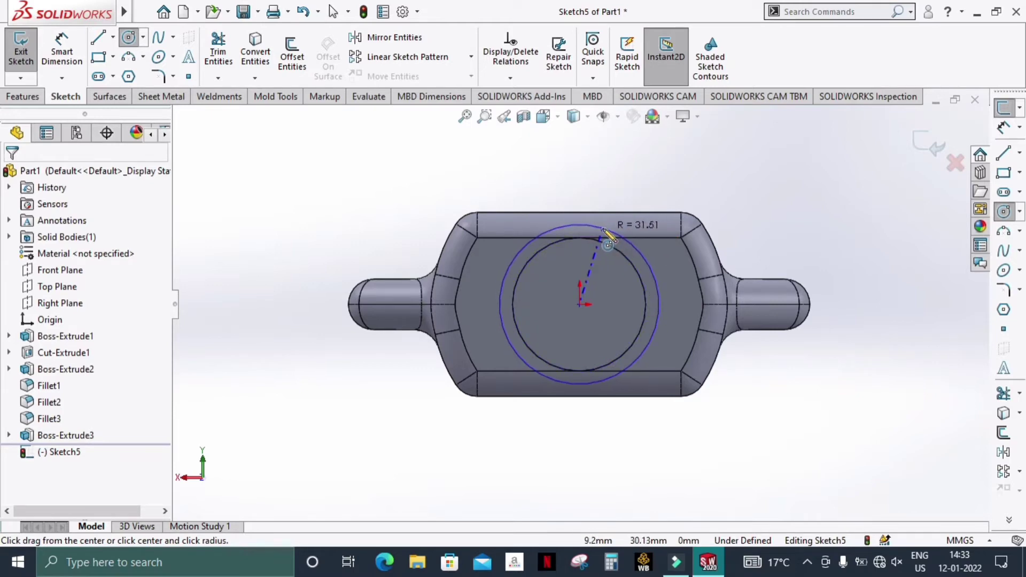
left_click(604, 231)
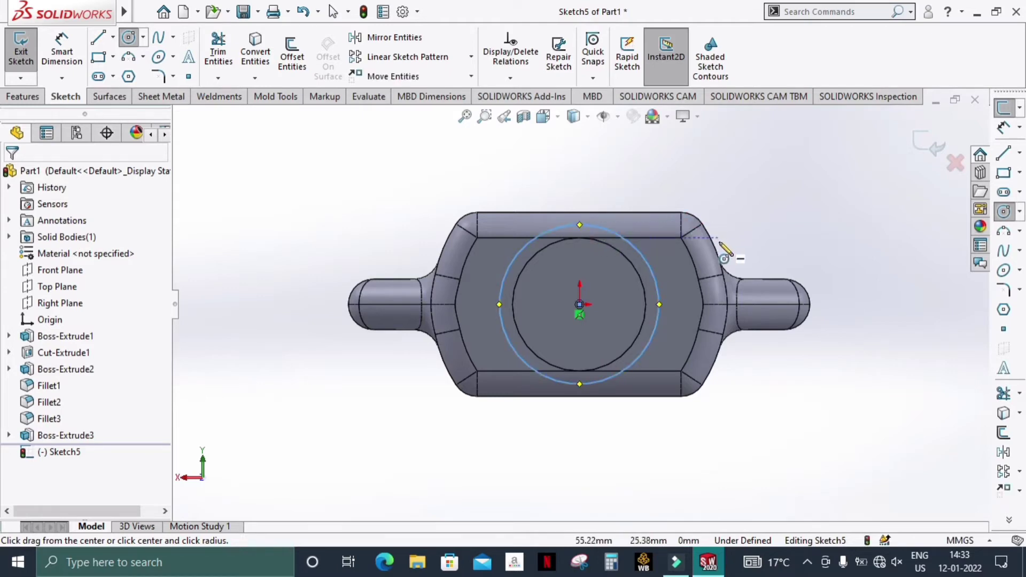
key("Escape")
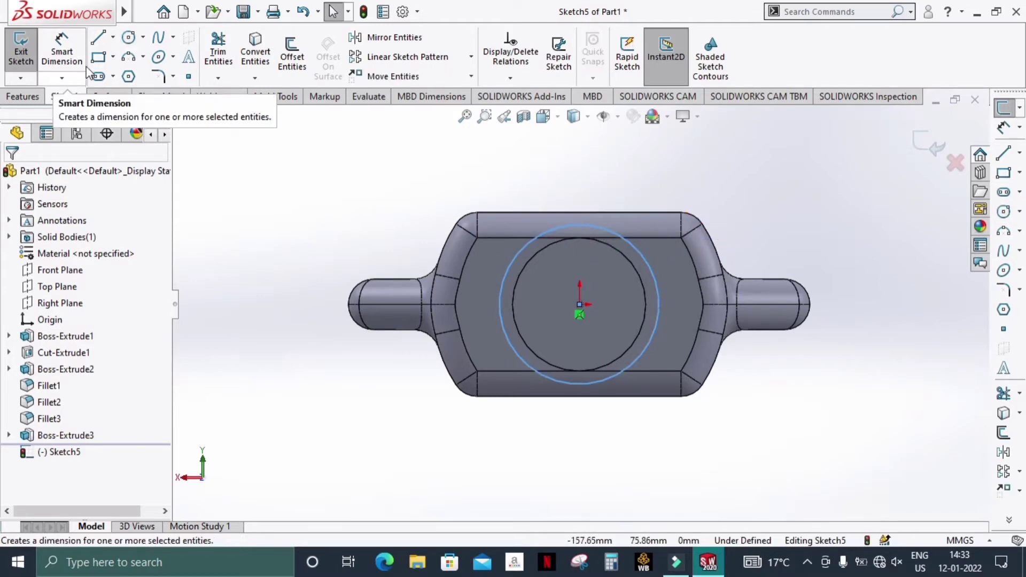
Convert the cylinder end's circular edge into the sketch with Convert Entities
left_click(256, 54)
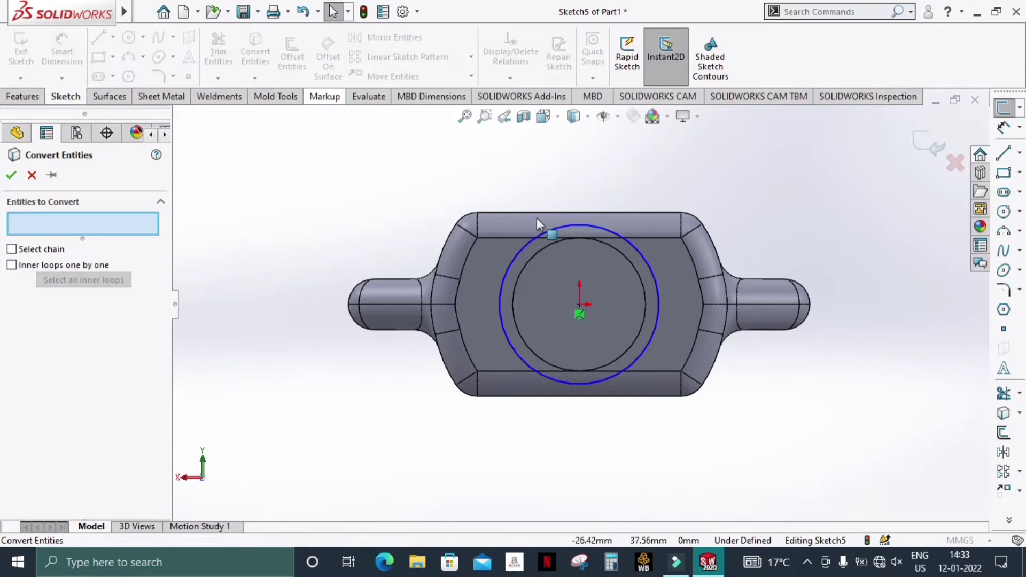
left_click(550, 248)
left_click(16, 176)
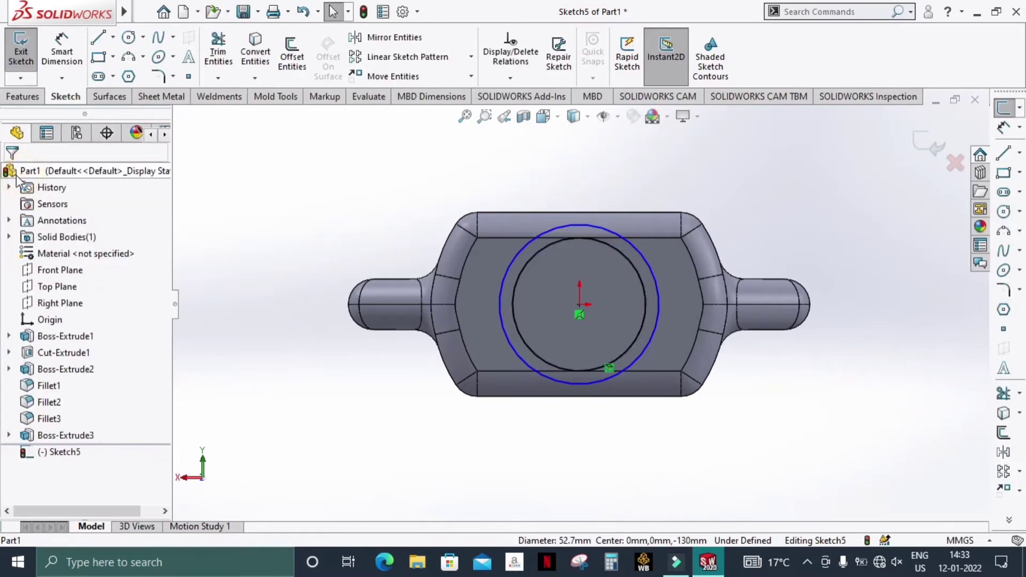
middle_click_drag(724, 207, 707, 254)
scroll(539, 343, "down", 2)
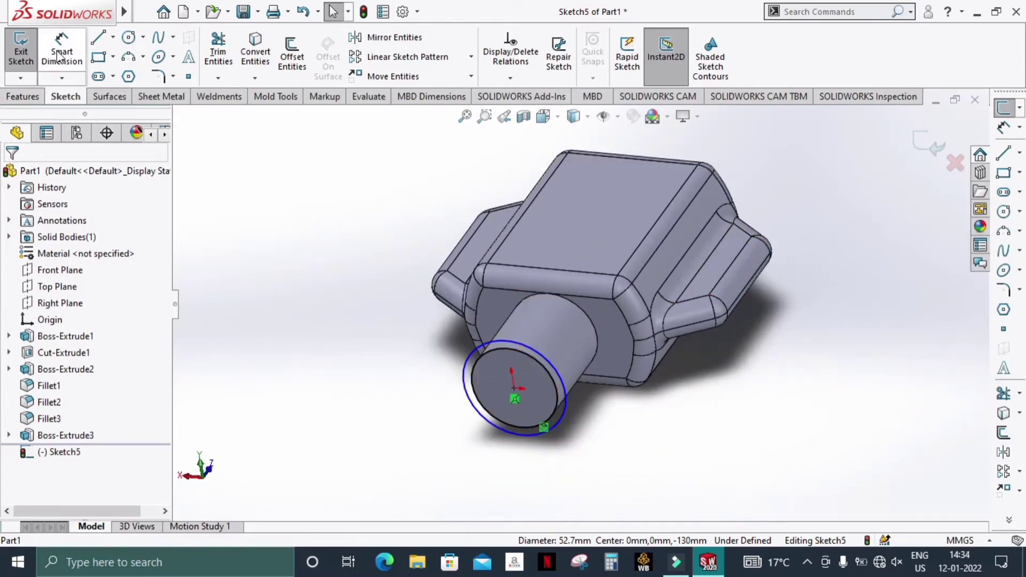
left_click(22, 97)
Extrude the flange sketch 5 mm, reversed back toward the housing, as Boss-Extrude4
left_click(47, 65)
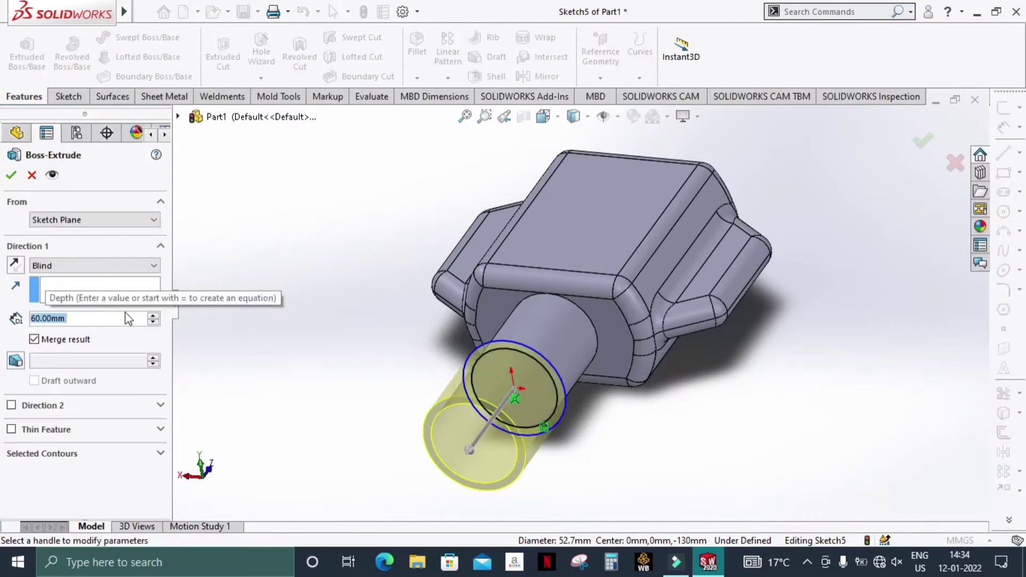
left_click(14, 265)
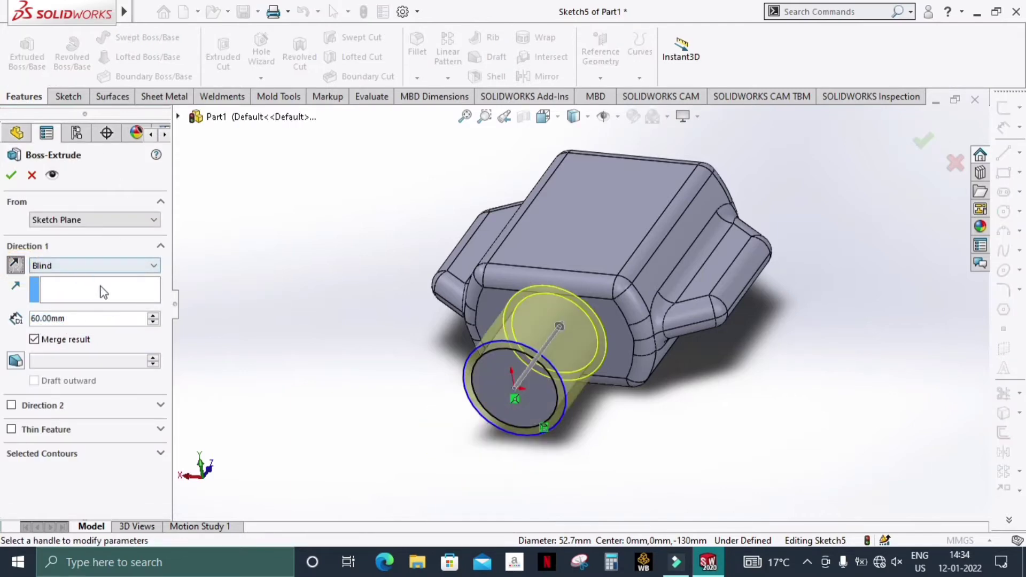
left_click(153, 323)
left_click(152, 323)
left_click(153, 323)
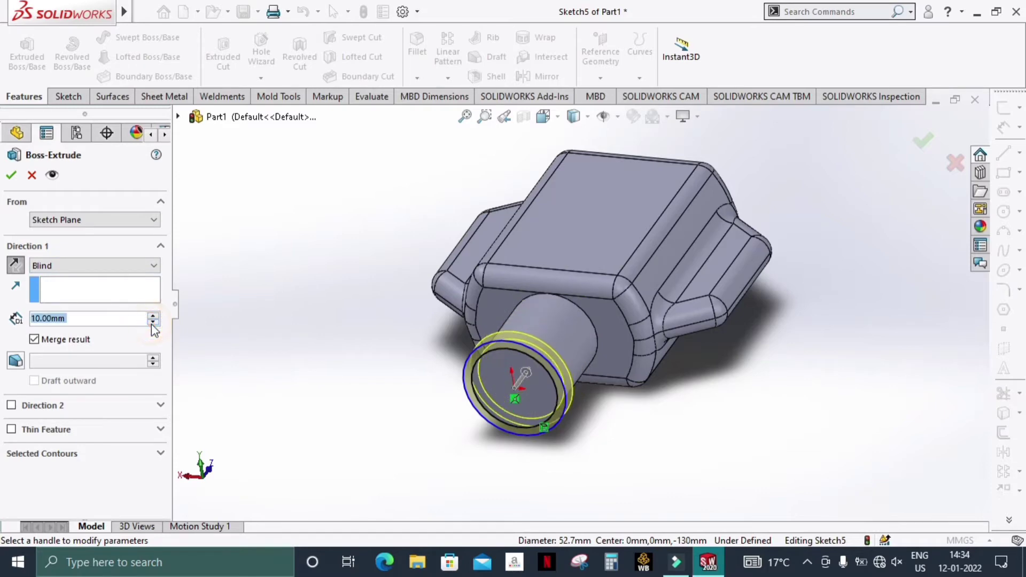
middle_click_drag(357, 306, 336, 366)
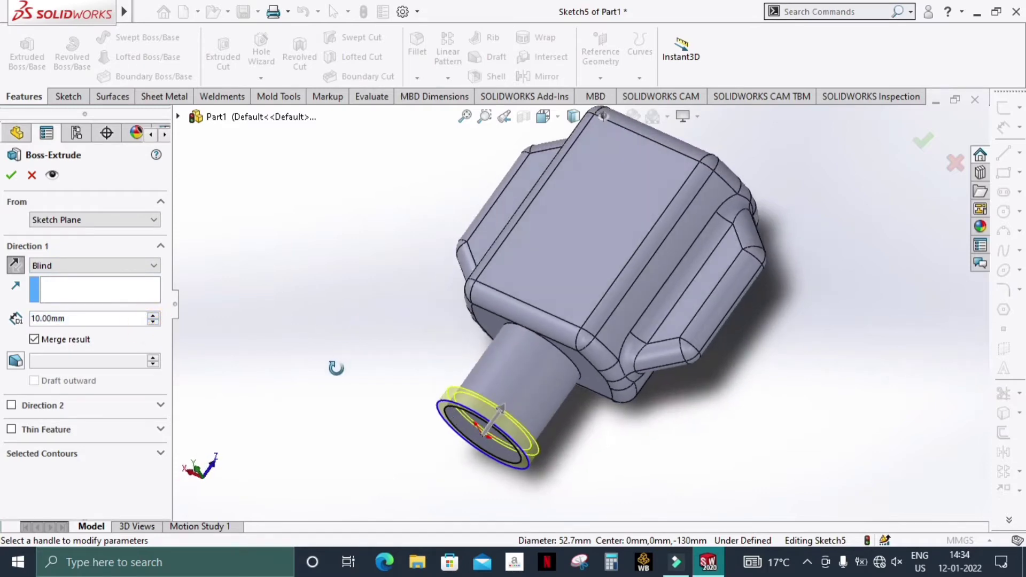
scroll(524, 409, "down", 3)
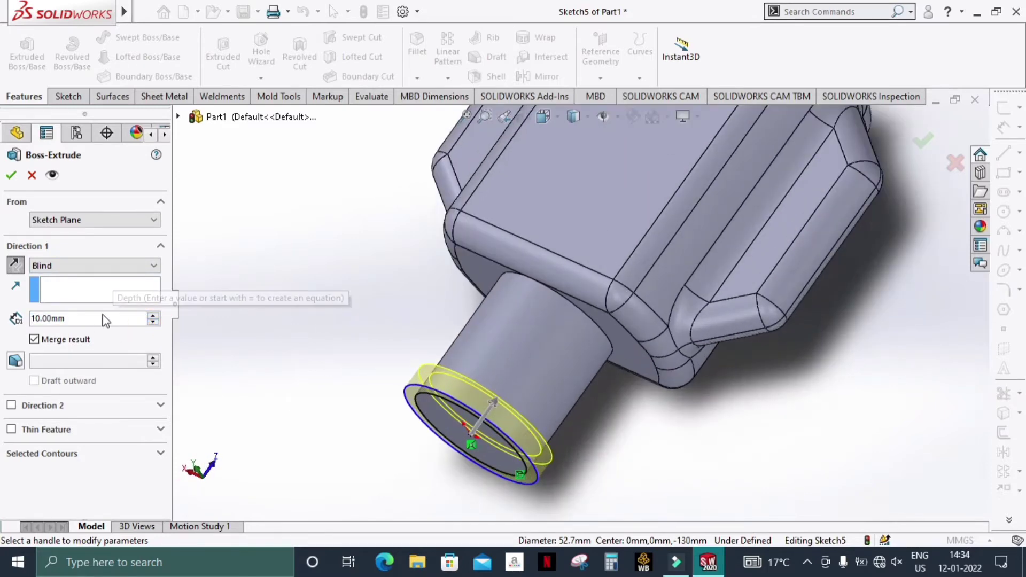
type("5")
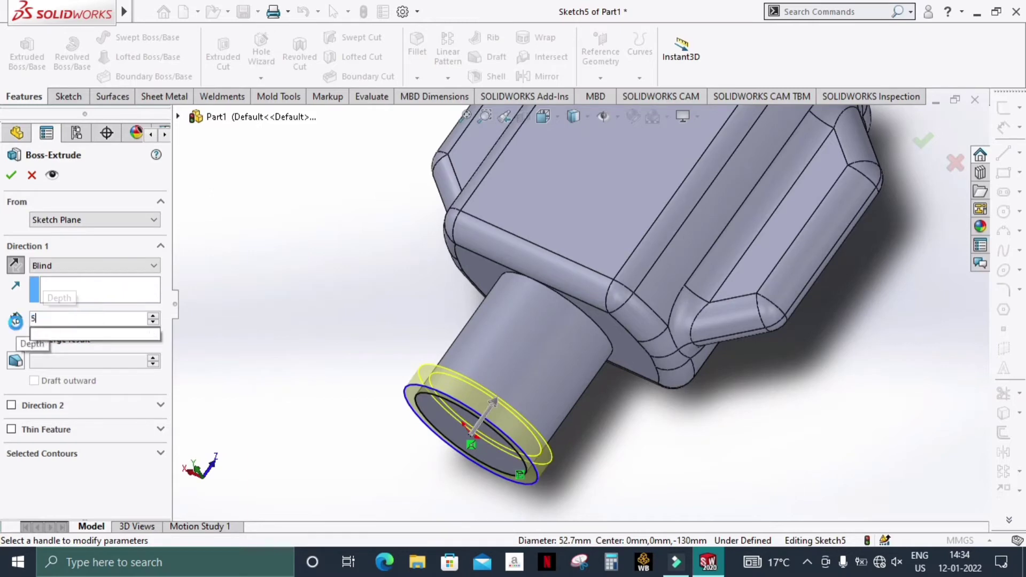
key("Return")
left_click(11, 175)
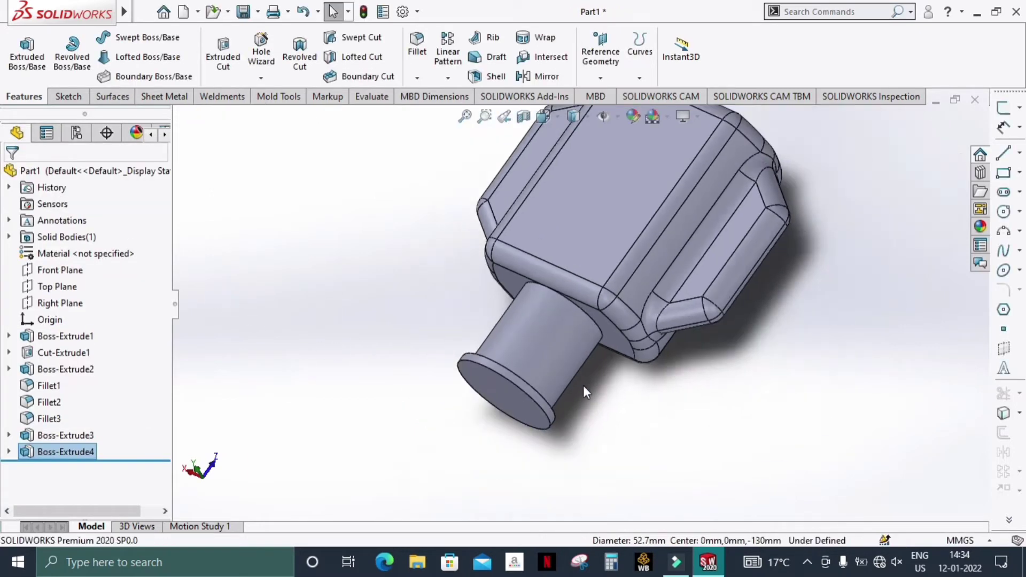
Round the flange's outer rim face with a 2 mm fillet, Fillet4
mouse_move(582, 386)
middle_mouse_down()
mouse_move(586, 367)
mouse_move(610, 433)
middle_mouse_up()
scroll(533, 394, "down", 5)
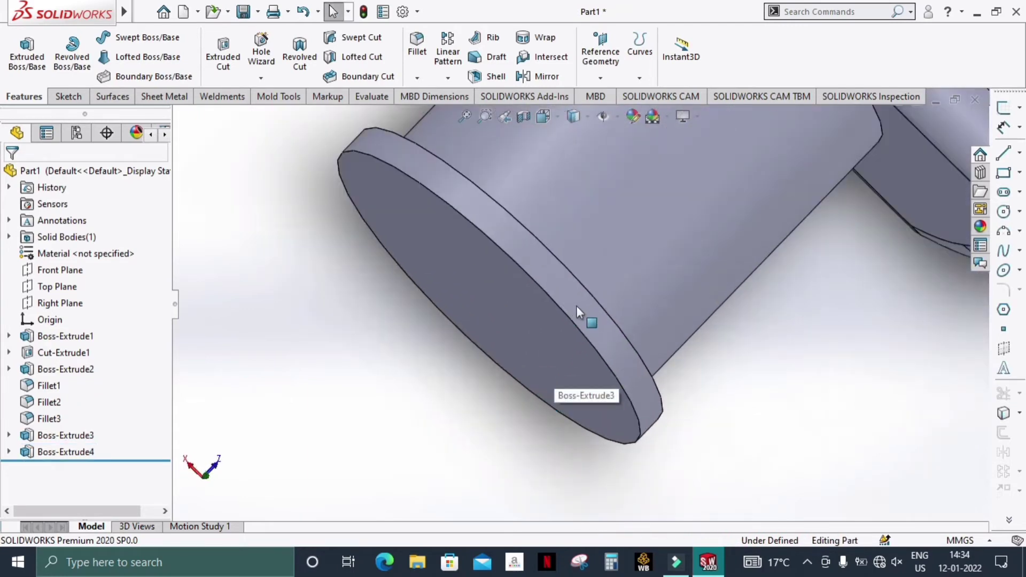
left_click(576, 304)
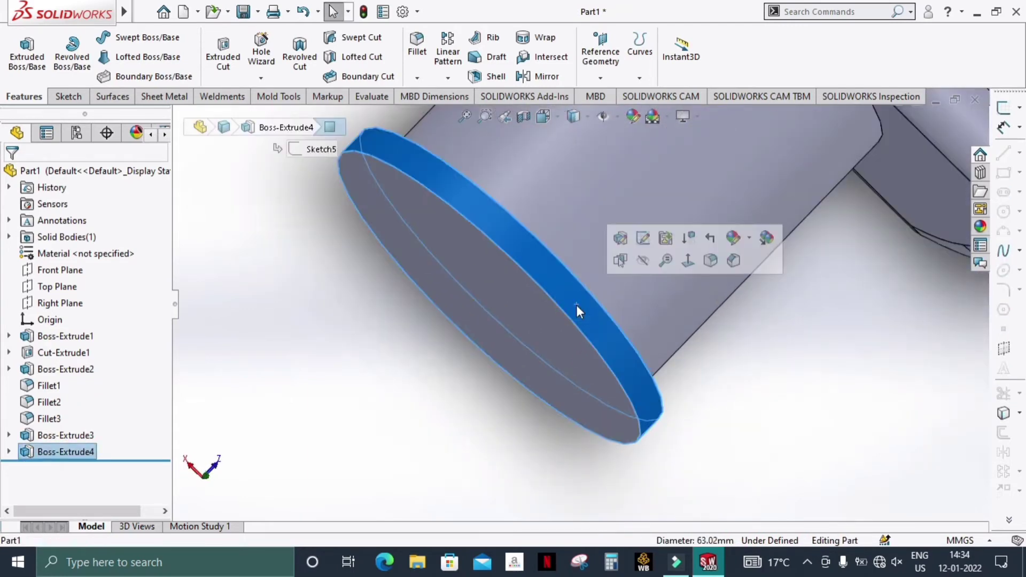
left_click(418, 47)
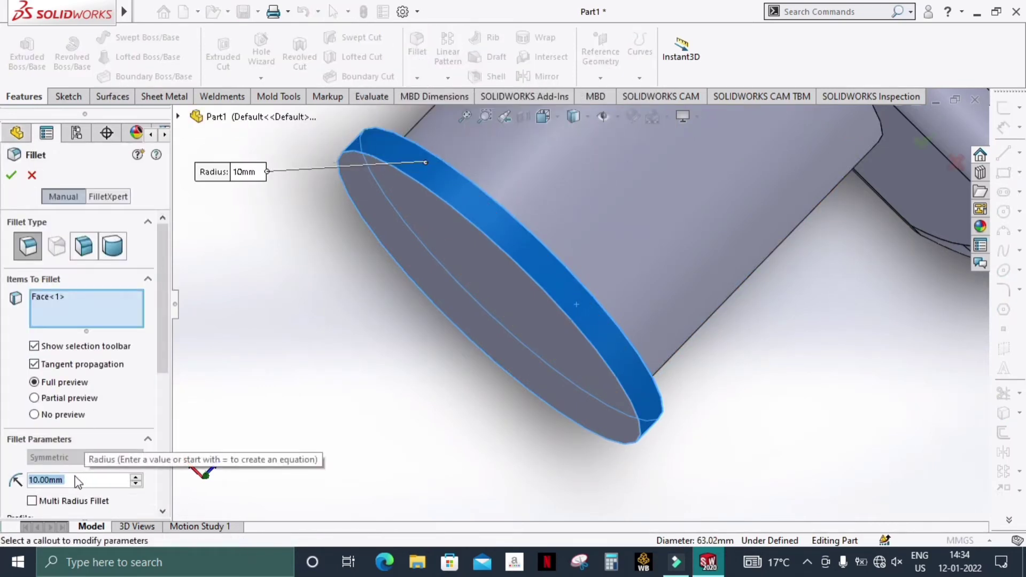
type("5")
key("Return")
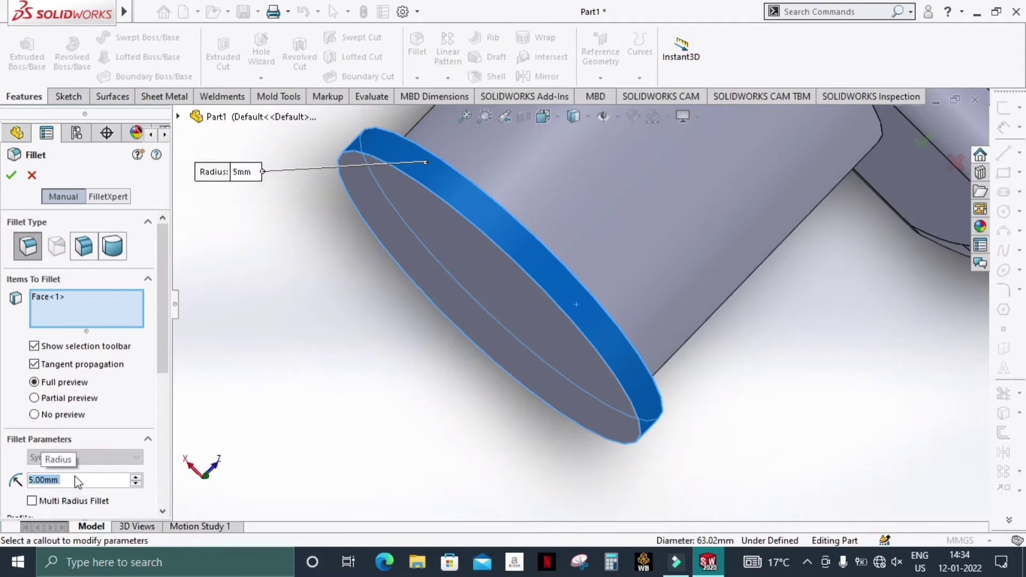
type("2")
key("Return")
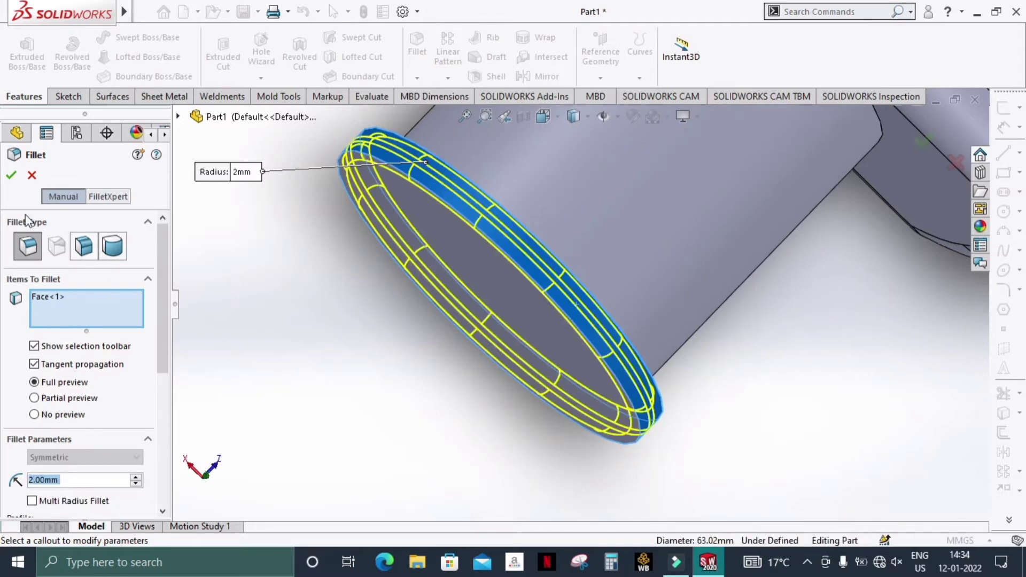
left_click(11, 175)
scroll(417, 302, "up", 3)
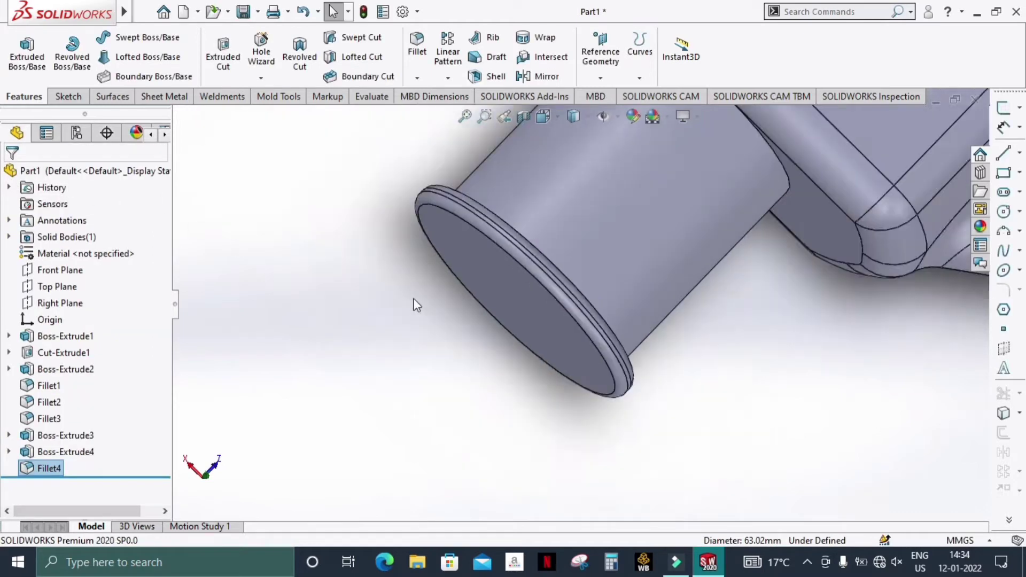
scroll(430, 306, "up", 2)
scroll(430, 302, "up", 3)
scroll(633, 225, "down", 2)
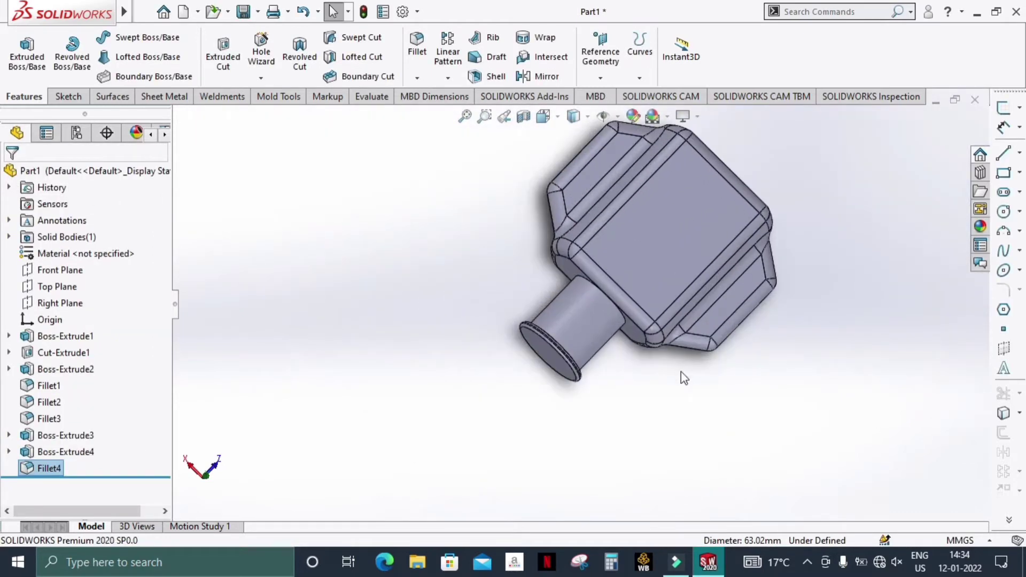
mouse_move(684, 377)
middle_mouse_down()
mouse_move(648, 244)
mouse_move(679, 348)
mouse_move(705, 359)
mouse_move(786, 339)
mouse_move(761, 297)
mouse_move(726, 270)
mouse_move(732, 331)
middle_mouse_up()
Start a Shell feature with the boss's end face as the face to remove
scroll(624, 285, "down", 2)
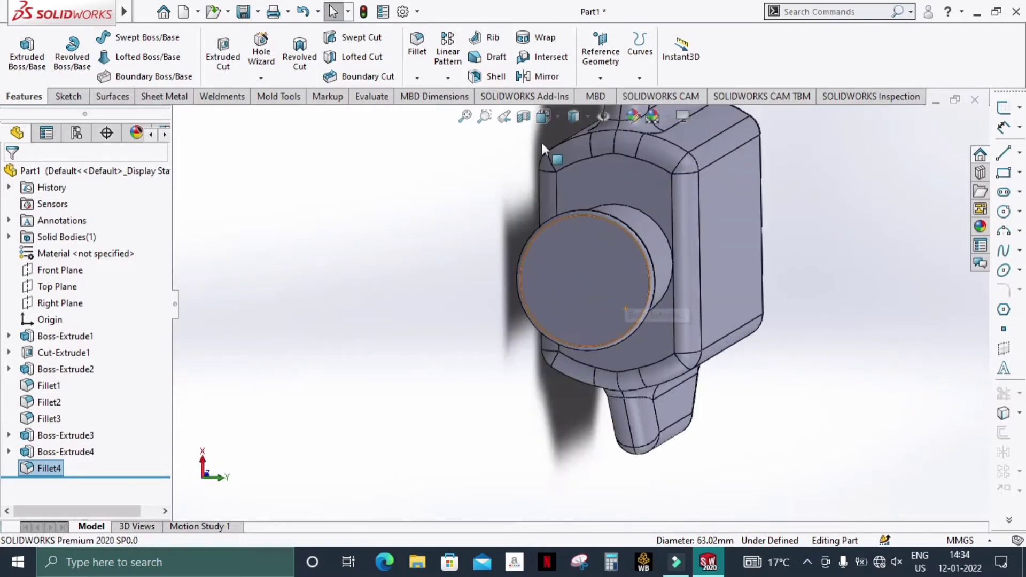
left_click(495, 76)
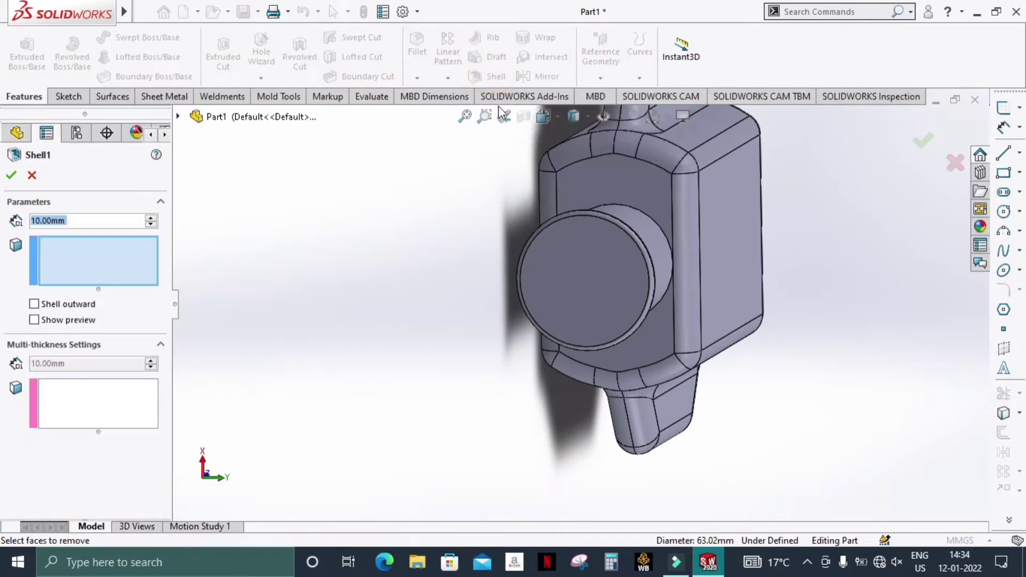
left_click(598, 275)
scroll(790, 391, "up", 2)
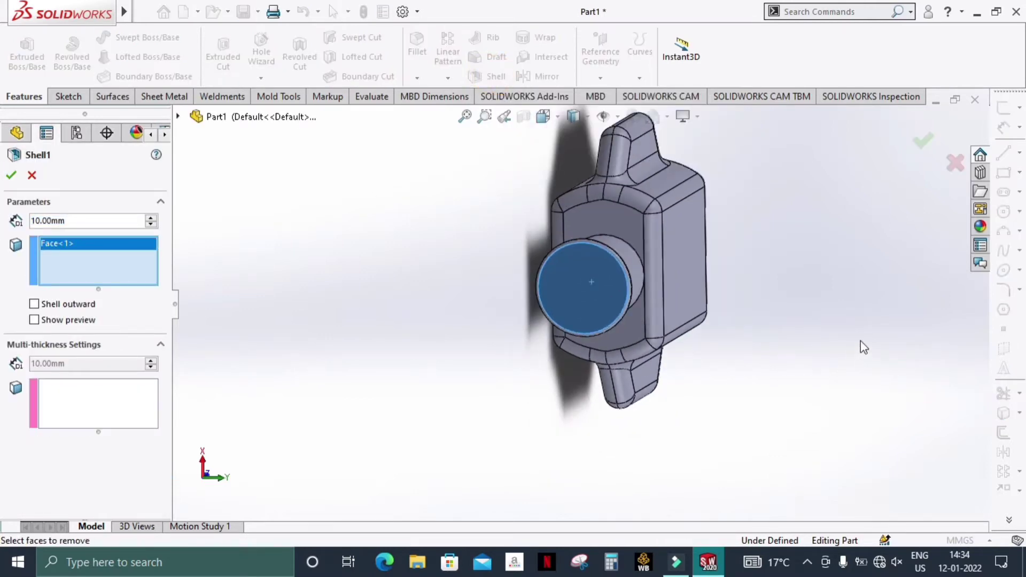
middle_click_drag(864, 348, 759, 382)
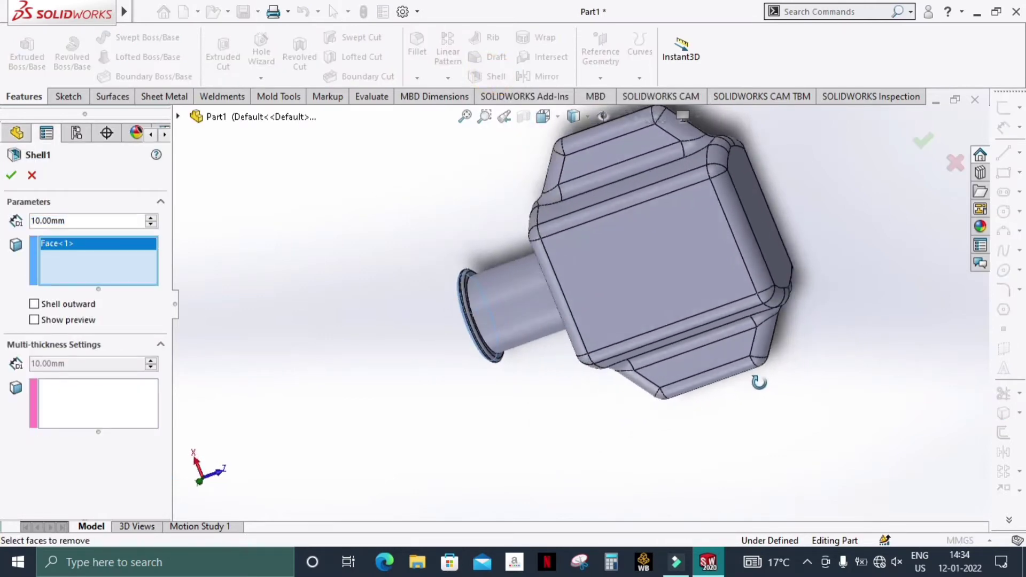
middle_click_drag(759, 382, 671, 318)
scroll(672, 319, "up", 2)
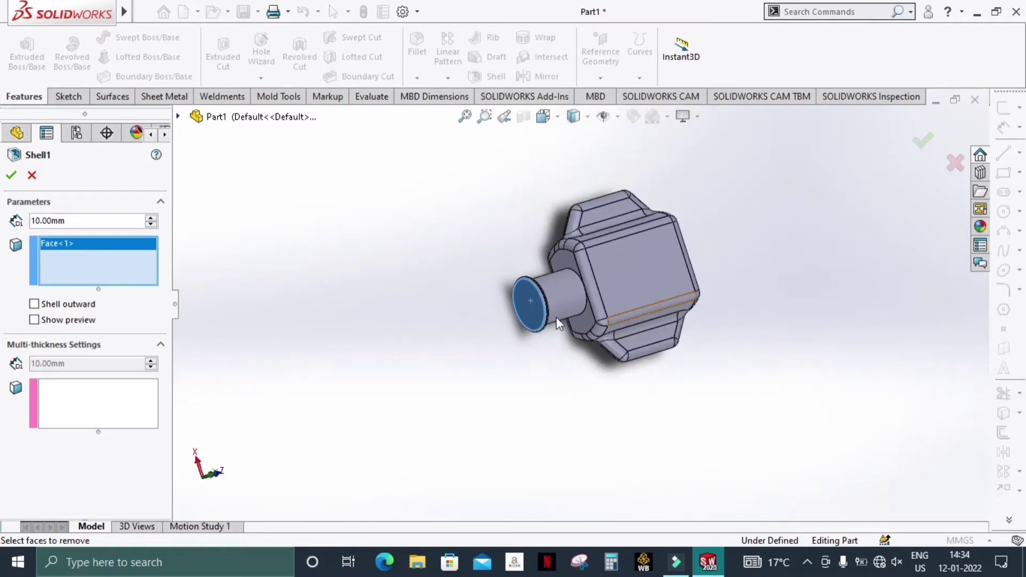
scroll(656, 249, "down", 2)
scroll(660, 278, "down", 2)
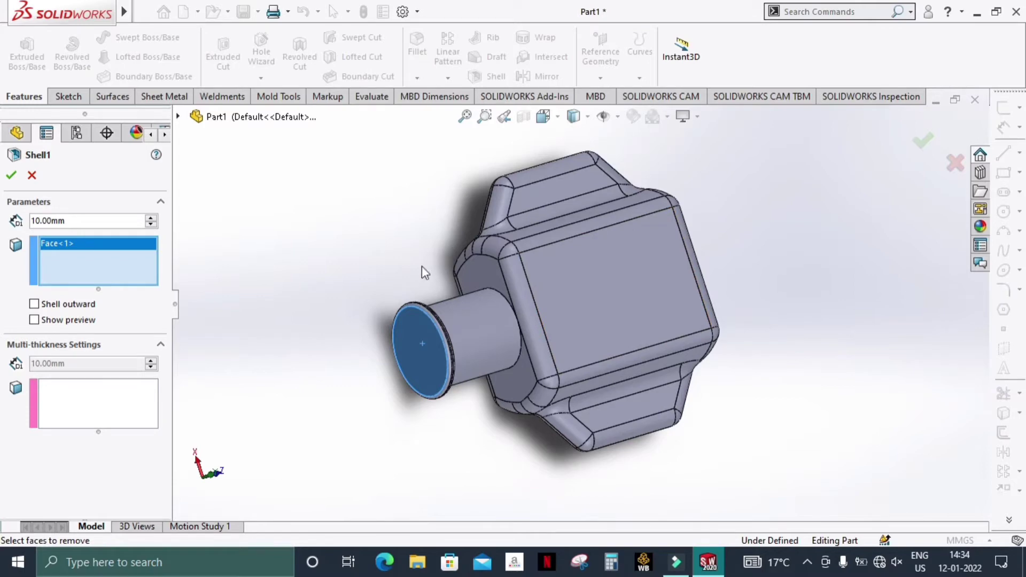
Preview the shell, set a 2 mm wall thickness, and accept Shell1
left_click(61, 320)
type("2")
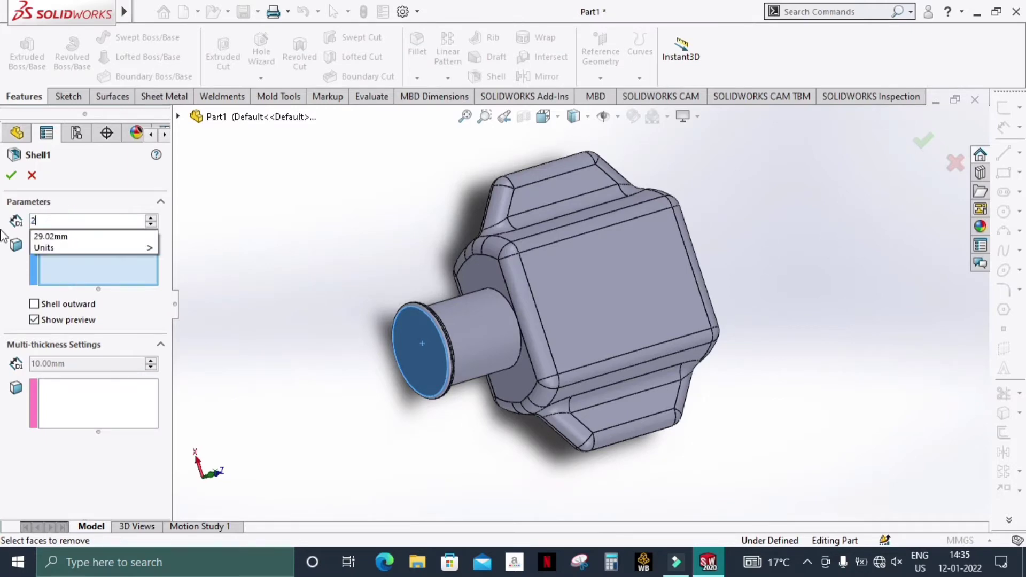
key("Return")
left_click(142, 11)
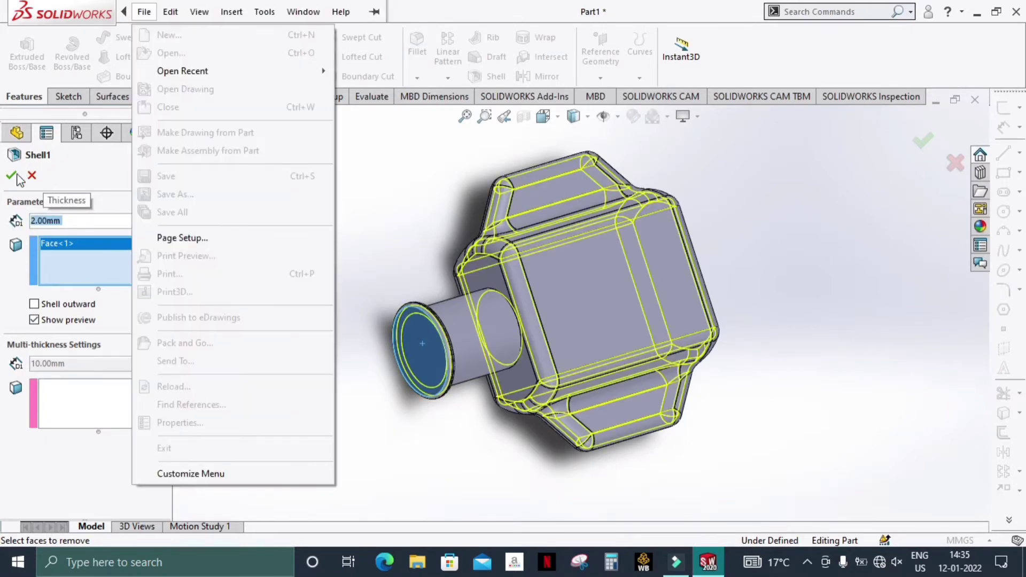
left_click(11, 177)
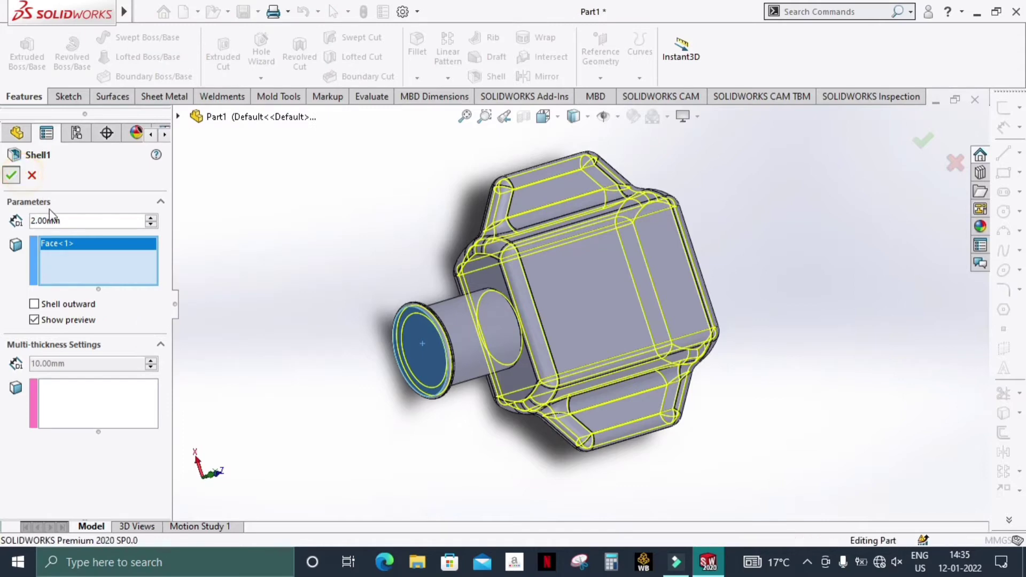
mouse_move(364, 332)
middle_mouse_down()
mouse_move(435, 222)
mouse_move(424, 318)
mouse_move(536, 415)
mouse_move(449, 259)
mouse_move(435, 142)
mouse_move(341, 206)
mouse_move(353, 298)
mouse_move(329, 83)
mouse_move(392, 181)
middle_mouse_up()
mouse_move(649, 273)
middle_mouse_down()
mouse_move(738, 238)
mouse_move(721, 171)
mouse_move(676, 223)
mouse_move(713, 235)
mouse_move(716, 222)
middle_mouse_up()
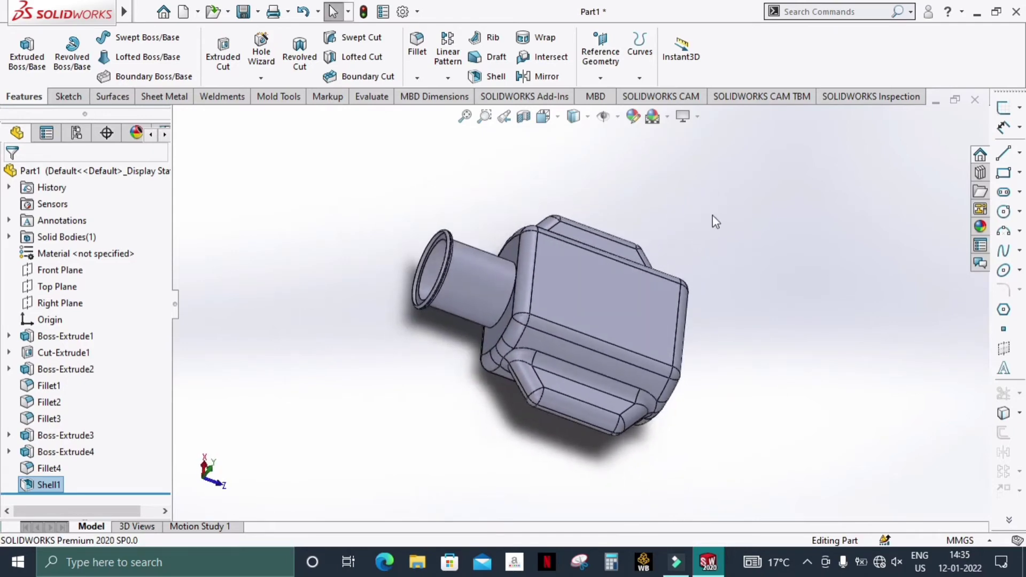
Create Plane1 as a reference plane offset 50 mm above the Top Plane
left_click(58, 287)
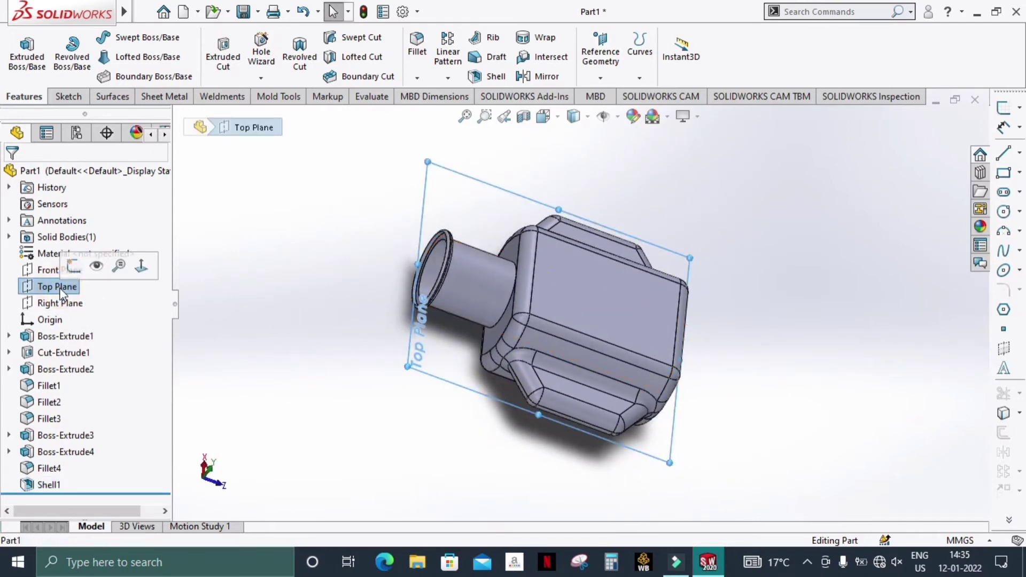
left_click(600, 78)
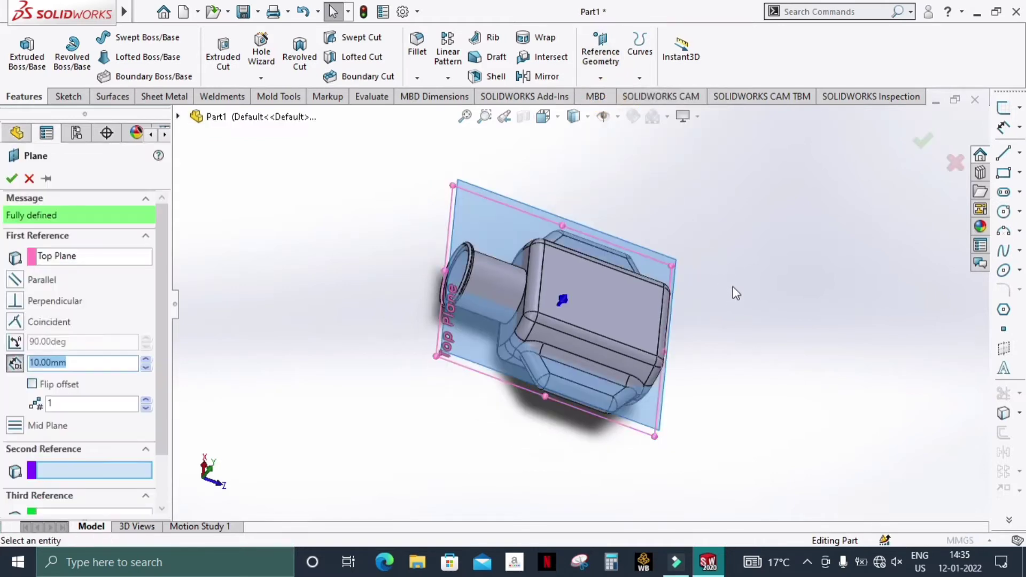
mouse_move(738, 325)
middle_mouse_down()
mouse_move(762, 226)
mouse_move(757, 238)
middle_mouse_up()
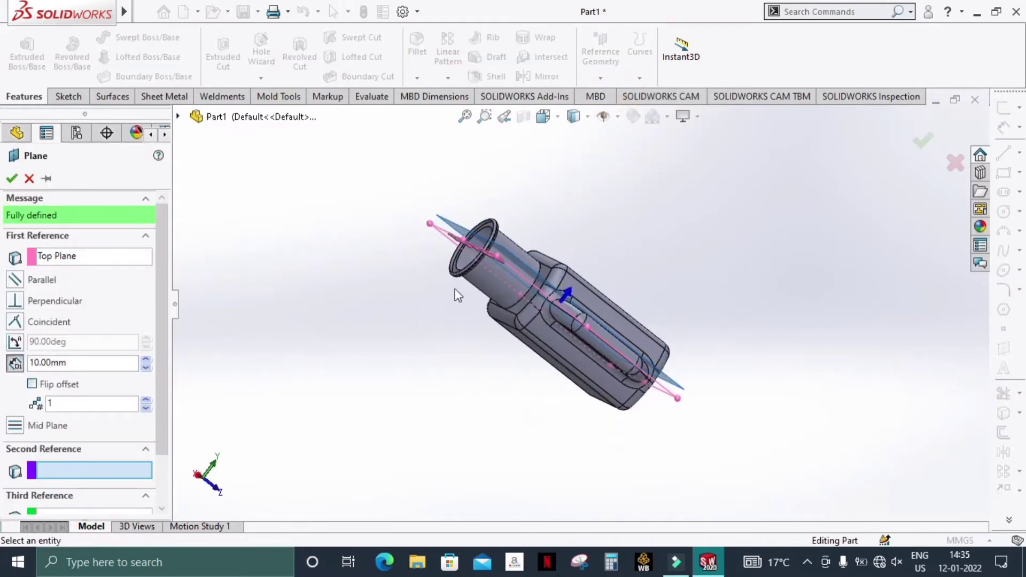
left_click(146, 359)
left_click(146, 360)
left_click(145, 359)
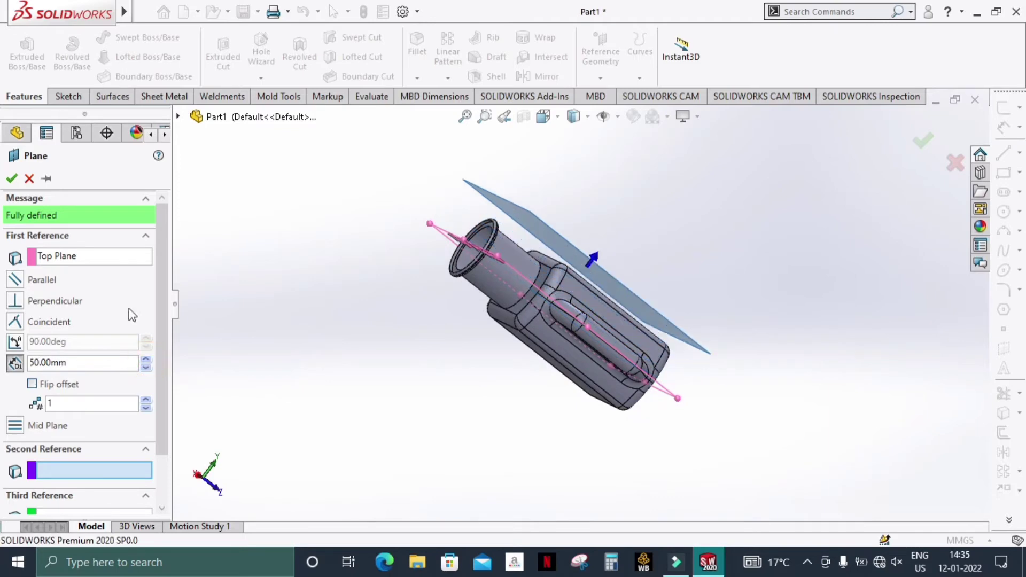
left_click(11, 178)
middle_click_drag(596, 251, 622, 187)
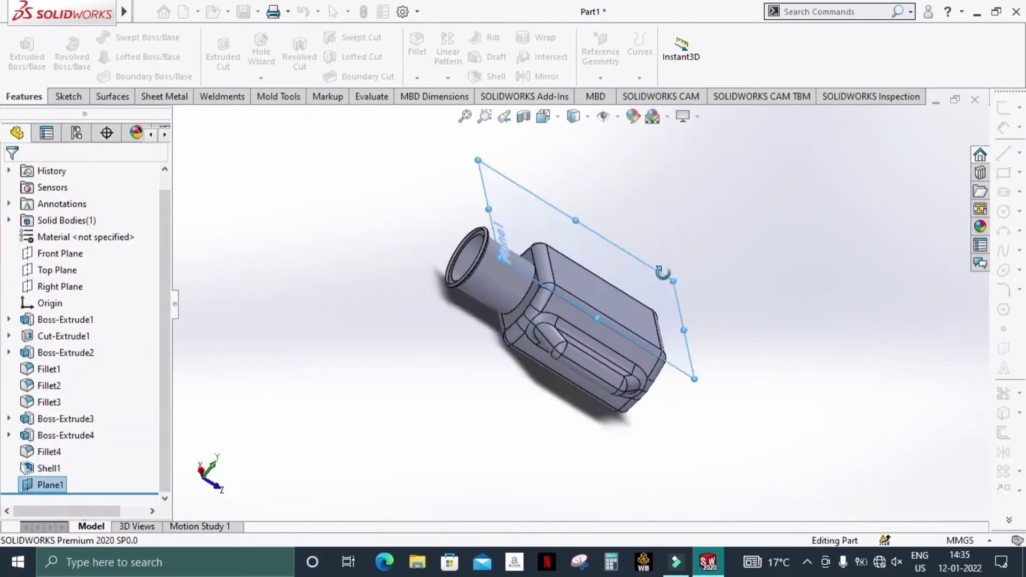
left_click(596, 199)
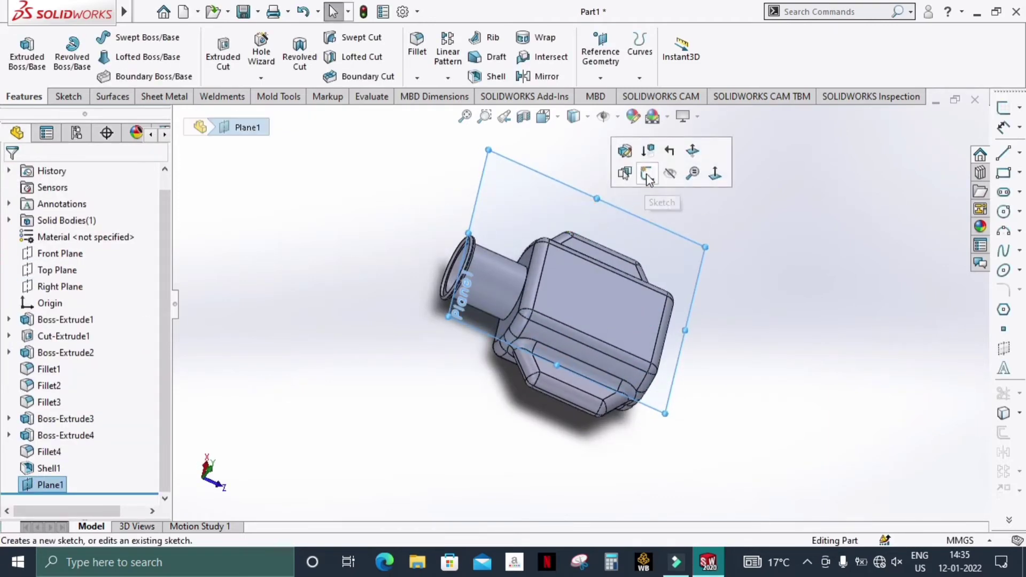
On Plane1, viewed Normal To, sketch one vertical line from the face's top to bottom edge
left_click(647, 174)
left_click(544, 116)
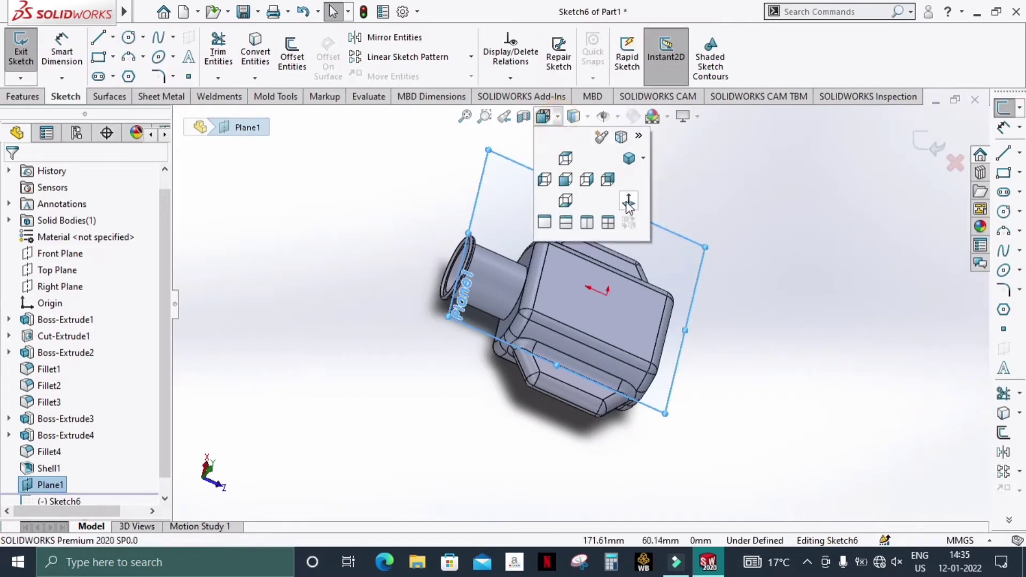
left_click(628, 203)
scroll(602, 457, "down", 2)
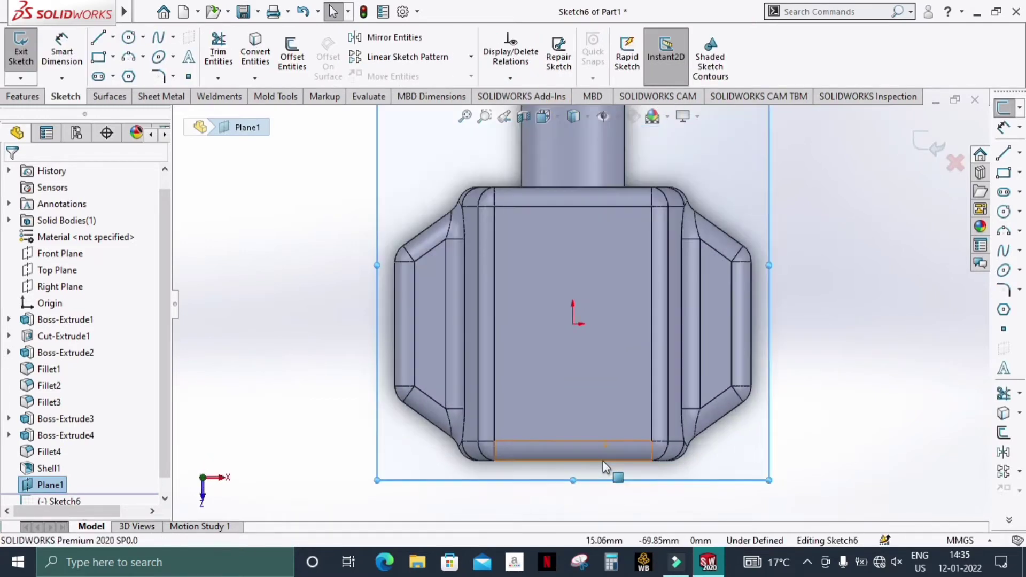
left_click(98, 37)
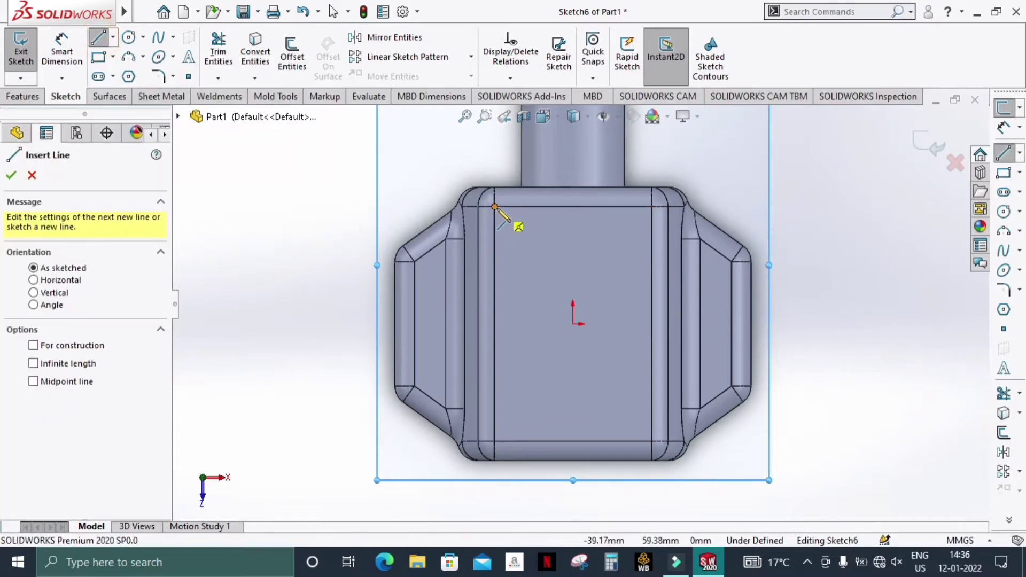
left_click(495, 206)
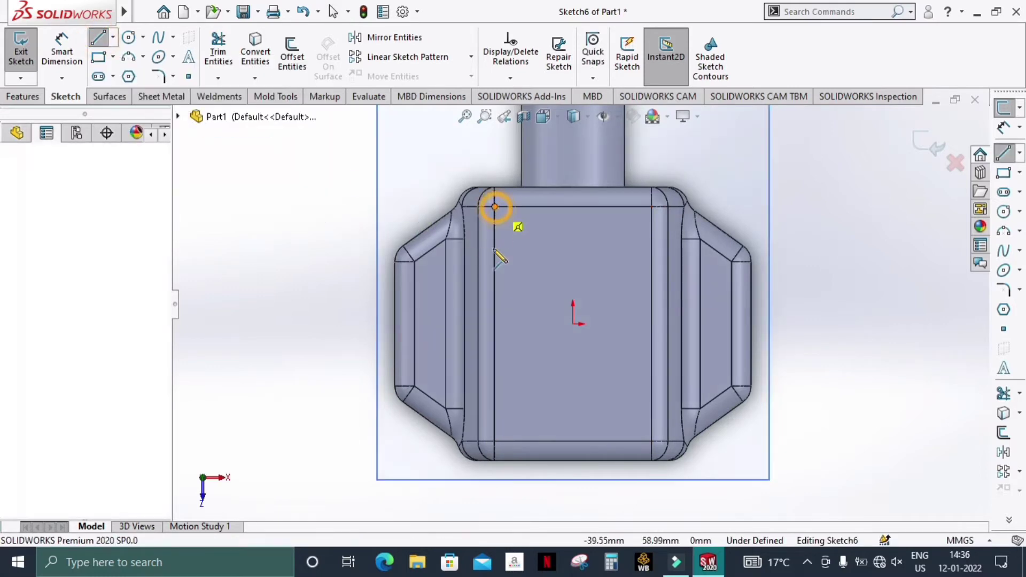
left_click(494, 442)
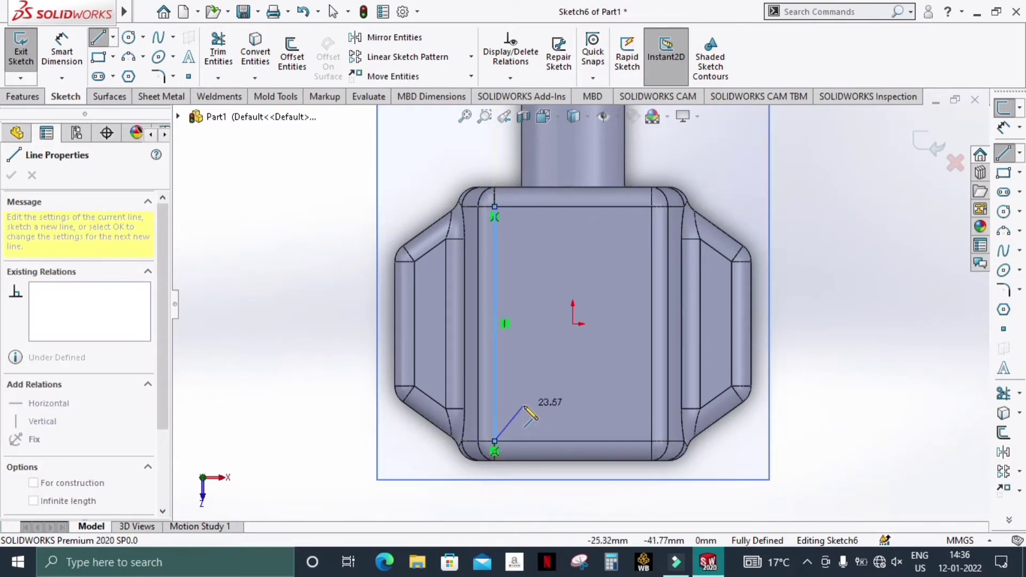
key("Escape")
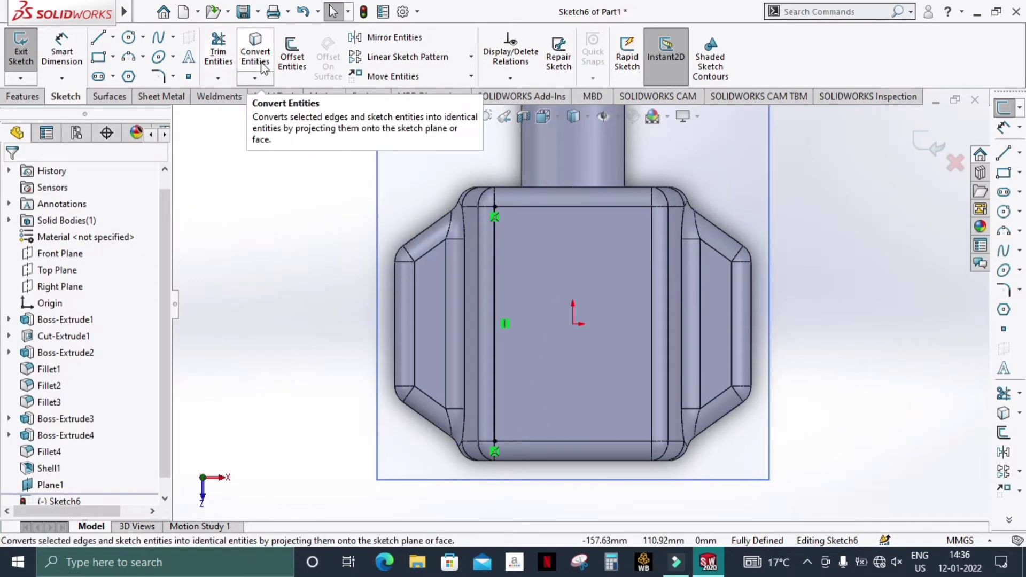
Pattern the vertical line into 21 instances spaced 4 mm apart and exit the sketch
left_click(422, 57)
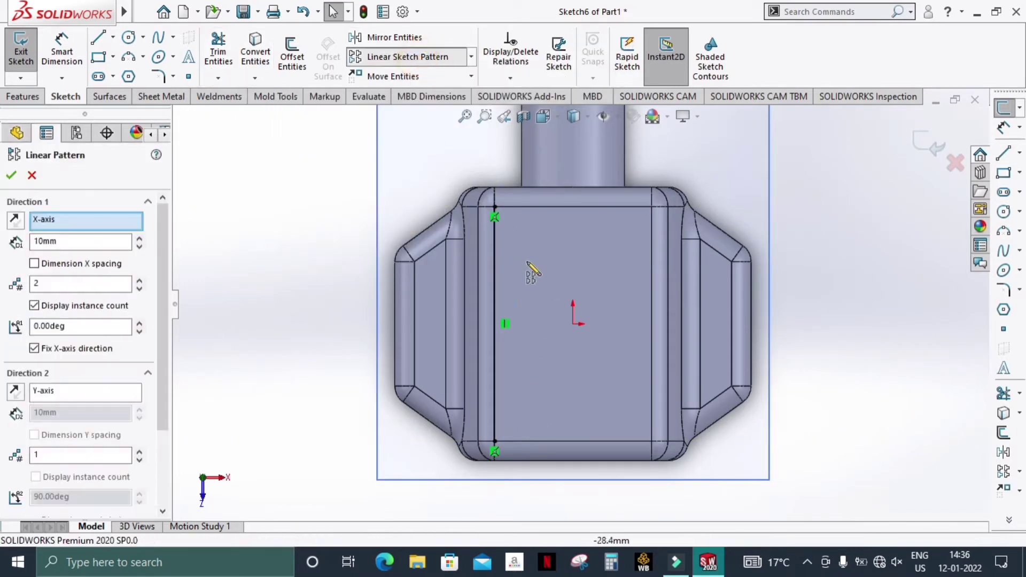
left_click(495, 269)
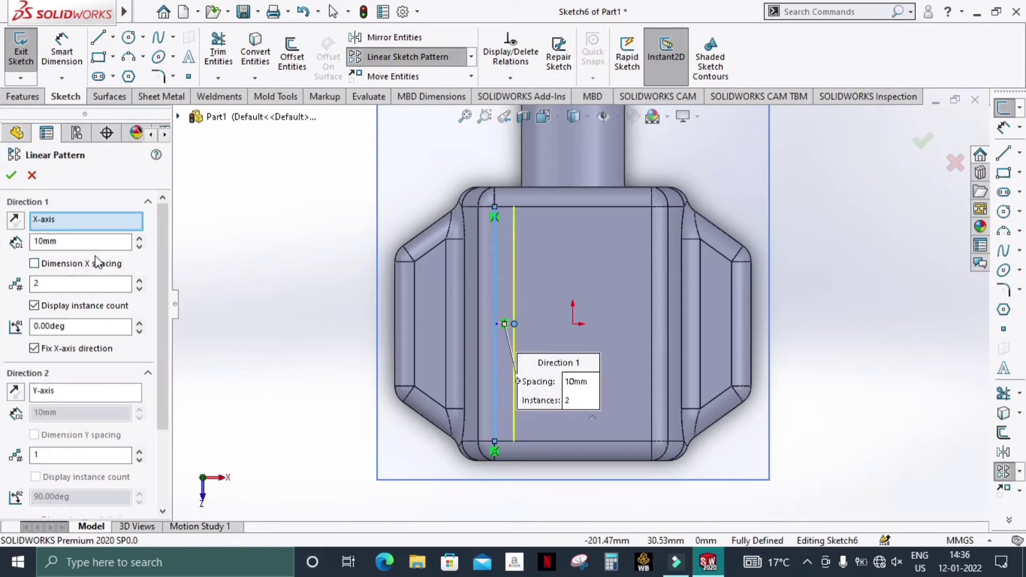
left_click(138, 280)
left_click(139, 280)
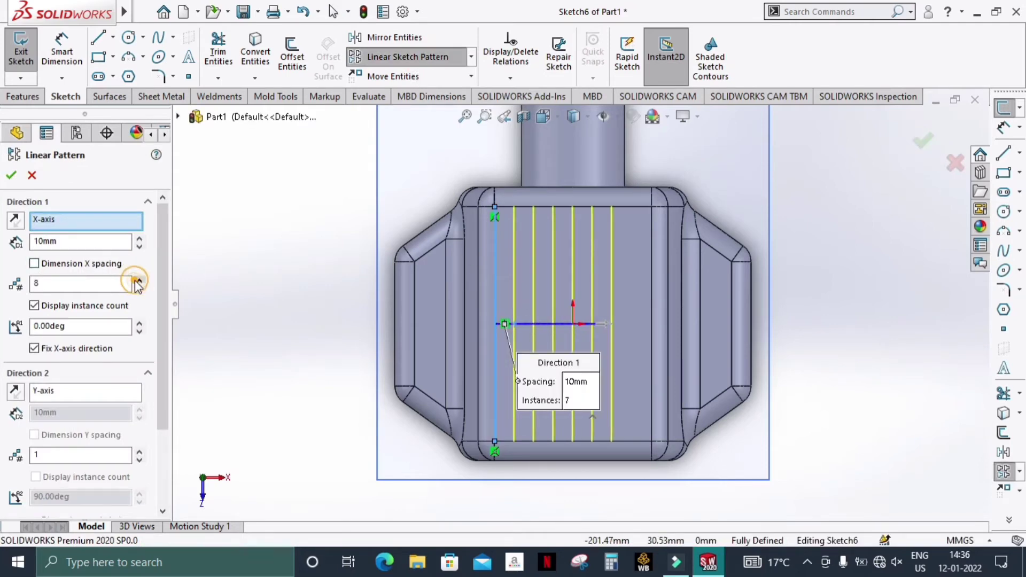
left_click(139, 280)
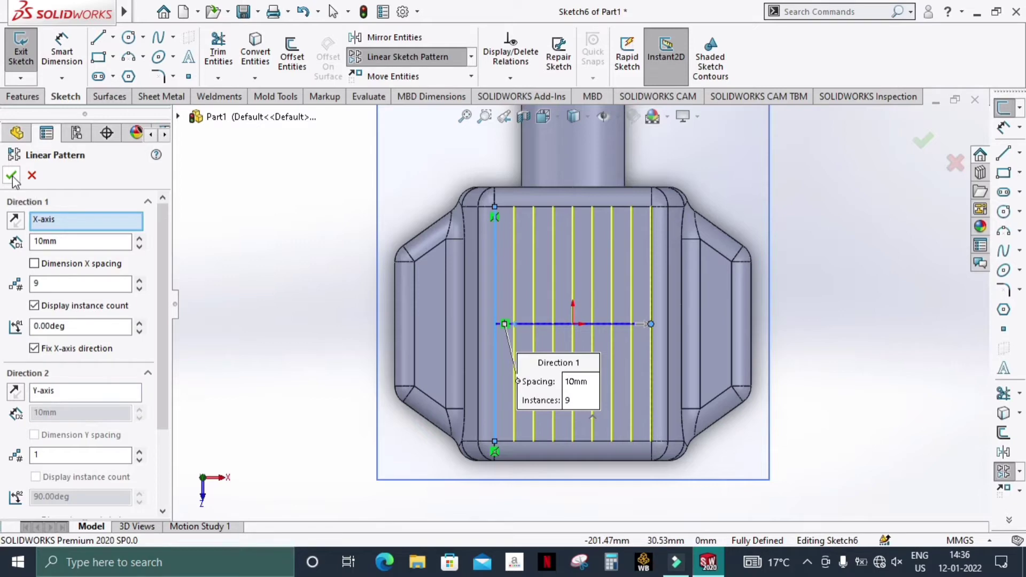
double_click(96, 241)
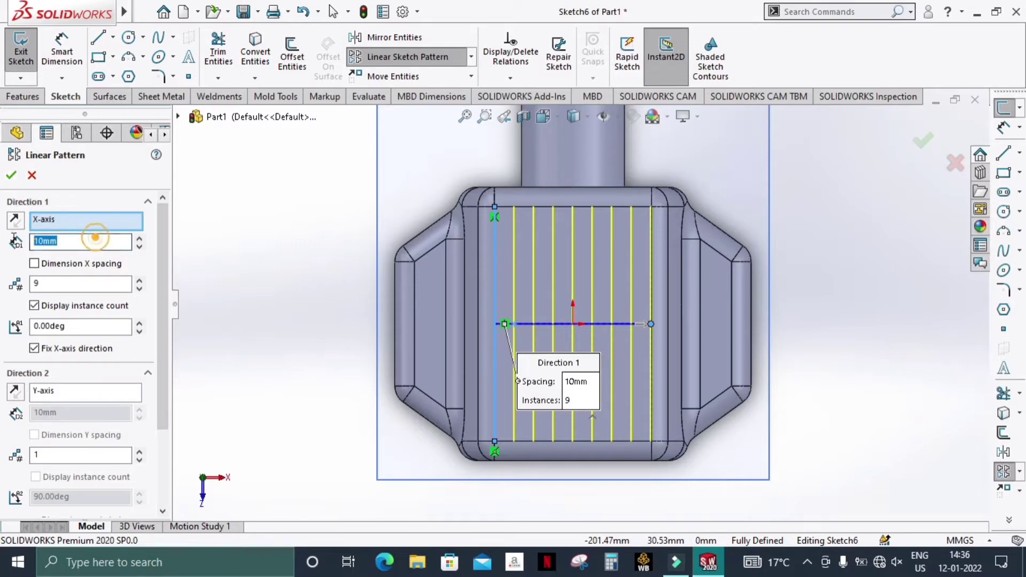
type("4")
key("Return")
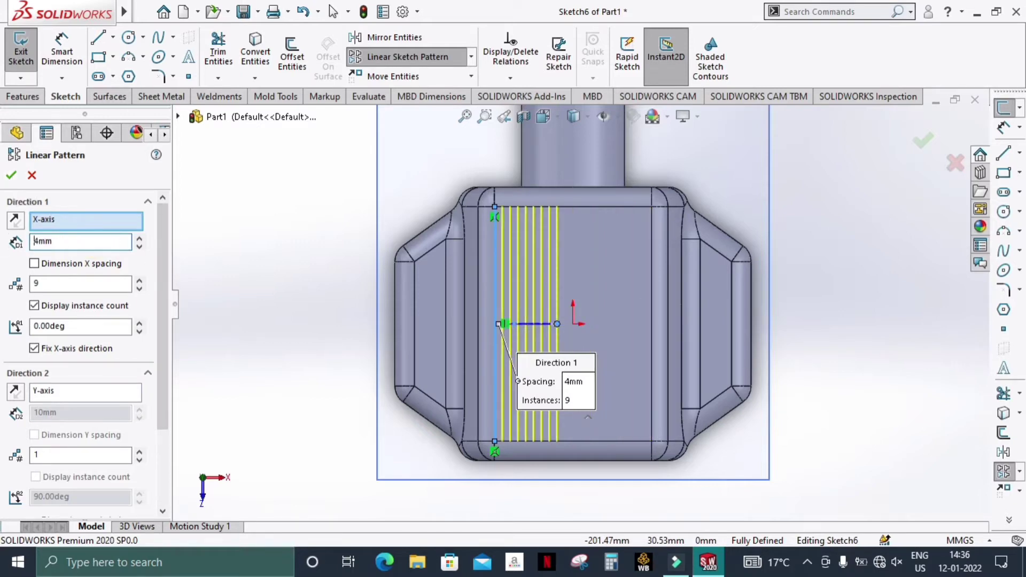
left_click(138, 279)
left_click(138, 279)
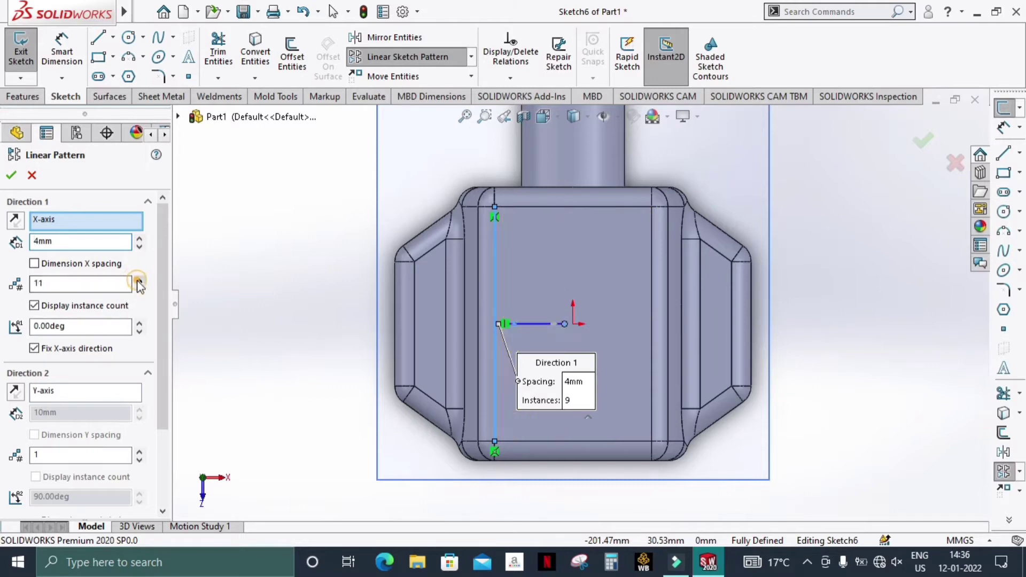
left_click(138, 280)
left_click(138, 279)
left_click(138, 280)
left_click(138, 280)
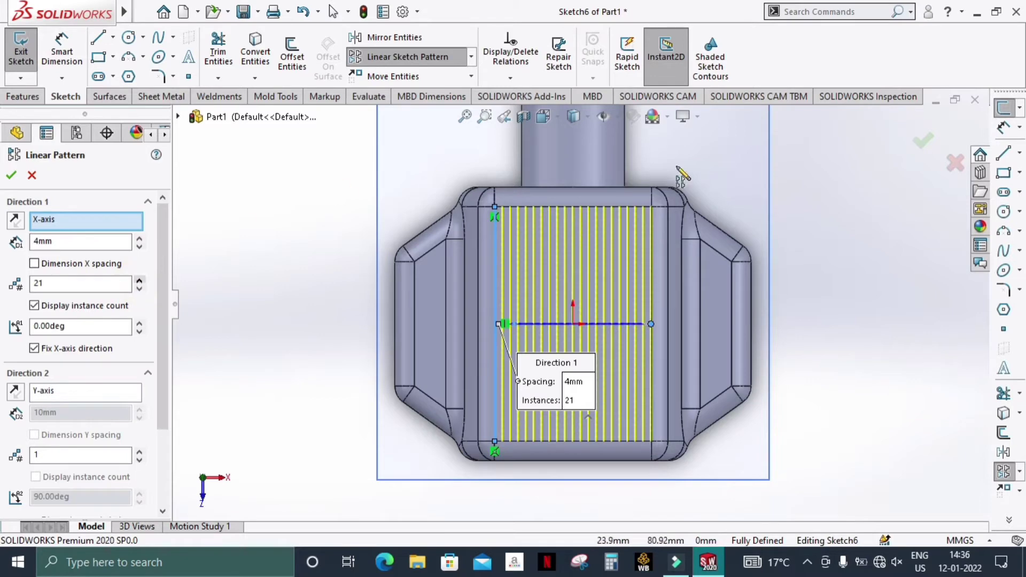
left_click(923, 141)
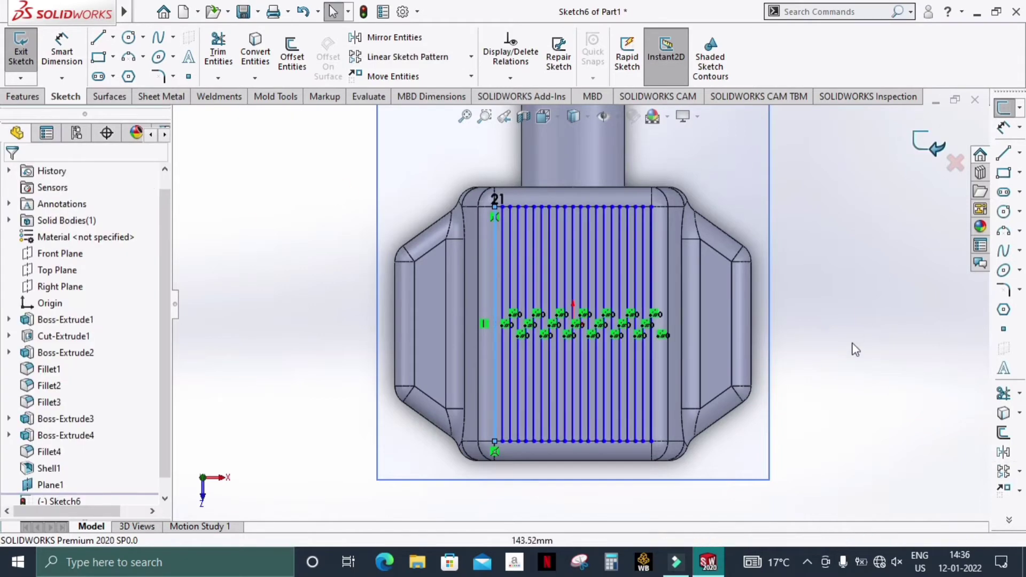
mouse_move(841, 362)
middle_mouse_down()
mouse_move(769, 255)
mouse_move(768, 232)
mouse_move(804, 250)
mouse_move(769, 235)
middle_mouse_up()
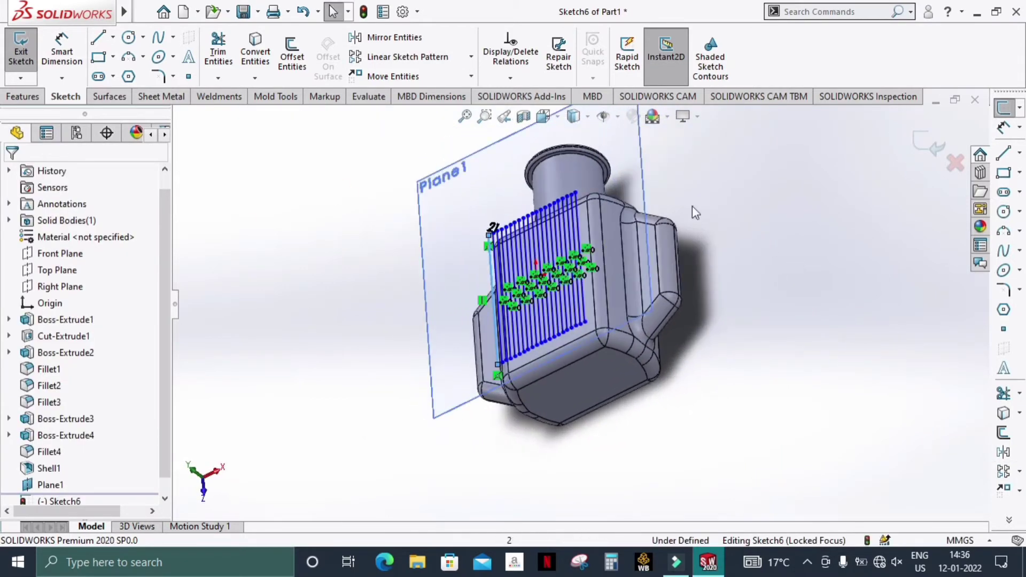
left_click(24, 97)
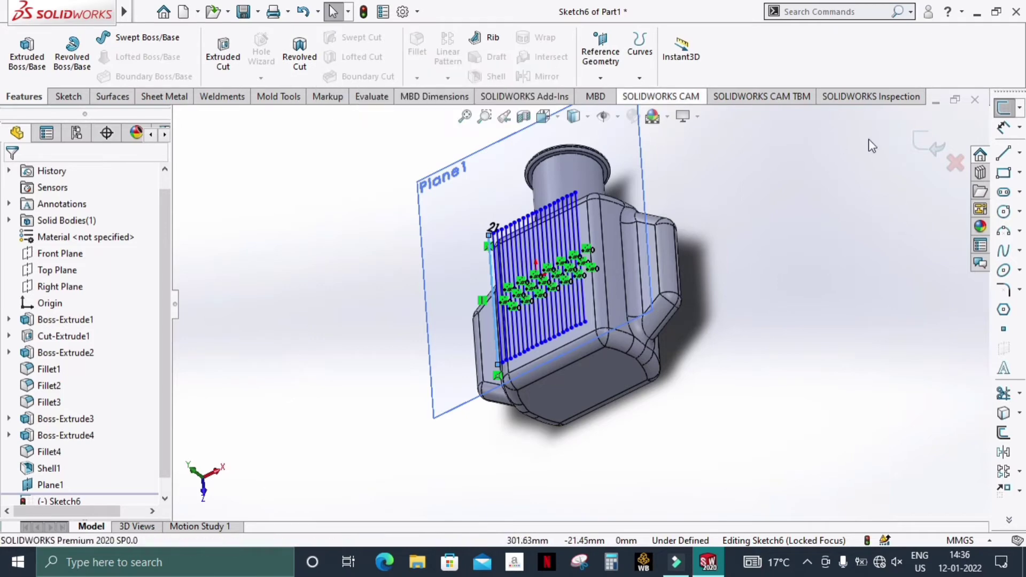
left_click(926, 143)
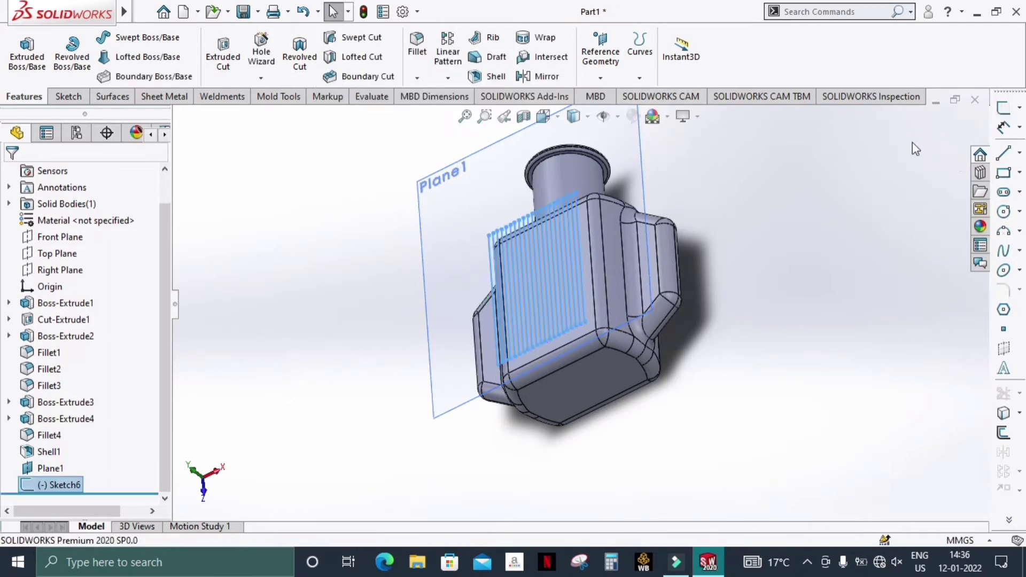
left_click(542, 37)
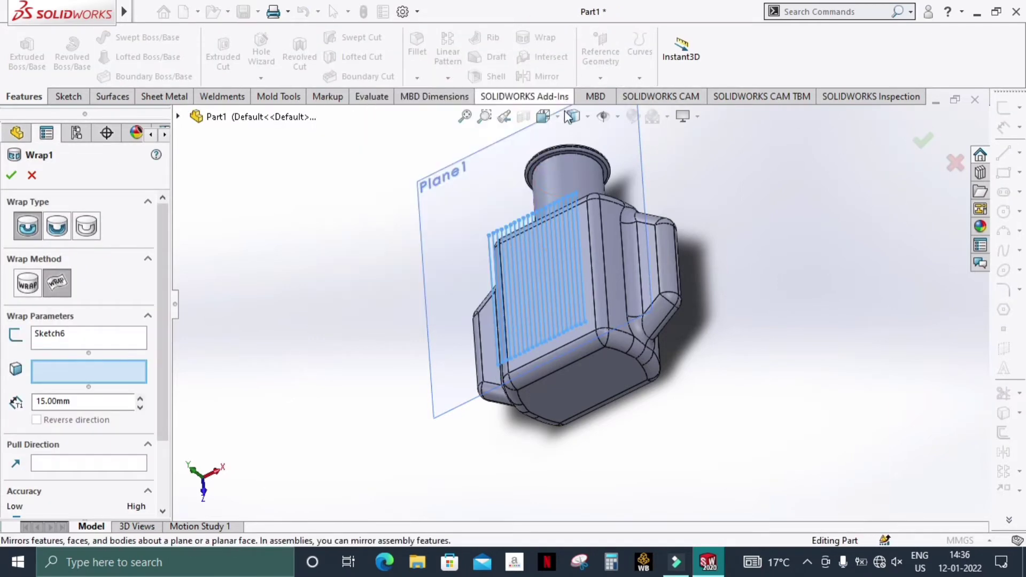
scroll(571, 272, "down", 3)
scroll(570, 272, "down", 2)
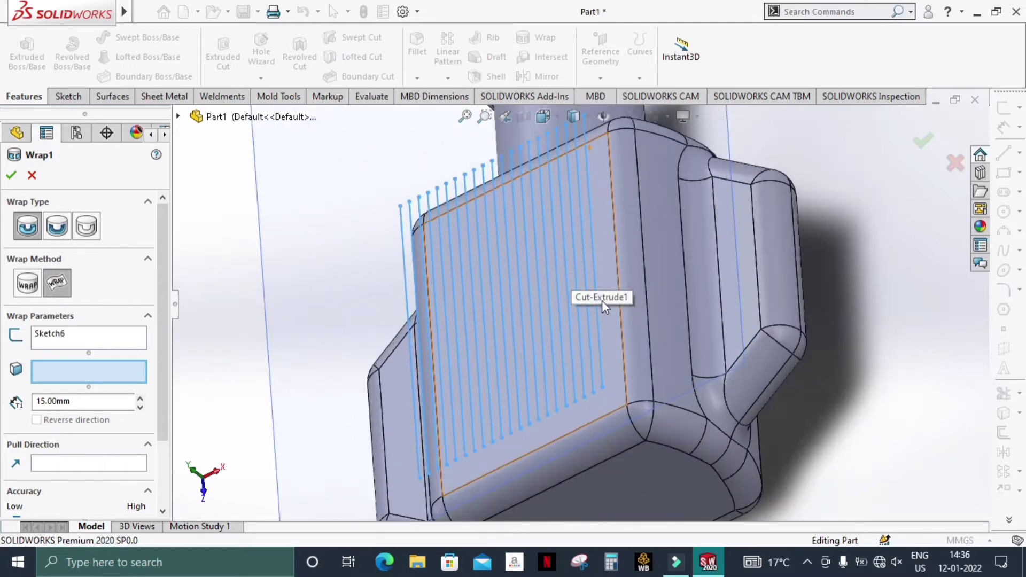
scroll(608, 377, "down", 4)
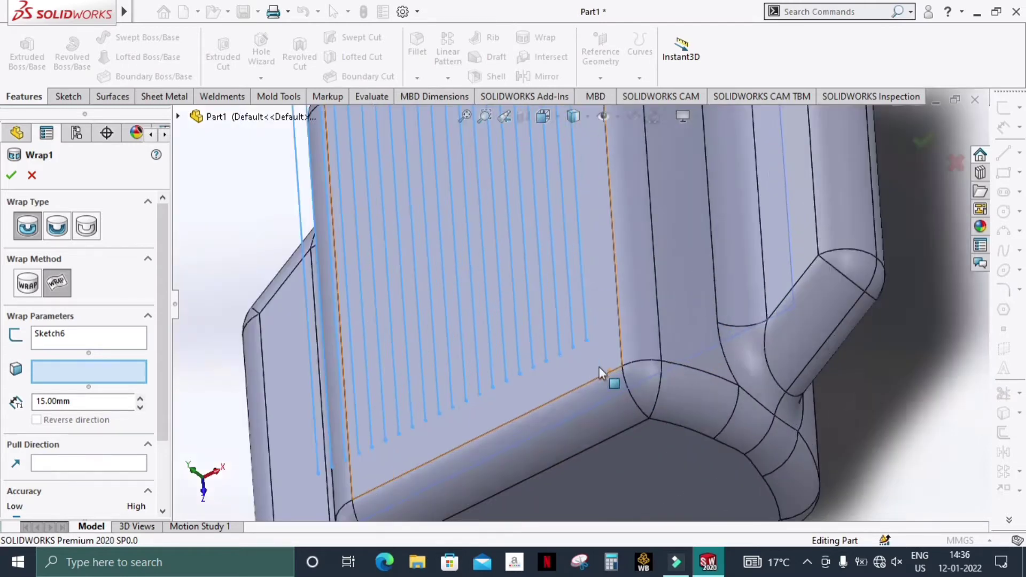
left_click(600, 348)
scroll(649, 321, "up", 1)
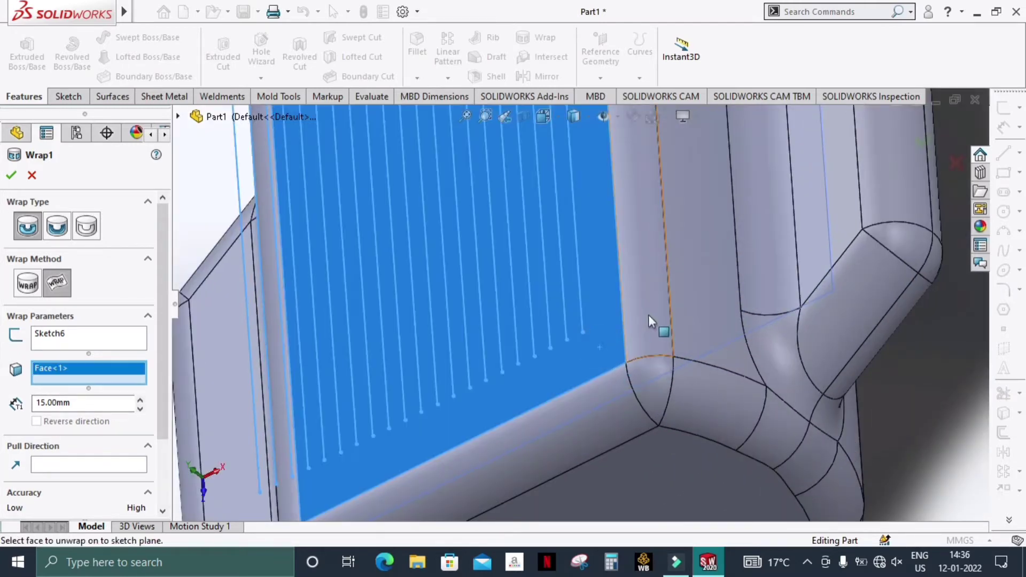
left_click(648, 322)
scroll(668, 310, "up", 5)
mouse_move(703, 374)
middle_mouse_down()
mouse_move(776, 332)
mouse_move(707, 309)
middle_mouse_up()
left_click(584, 300)
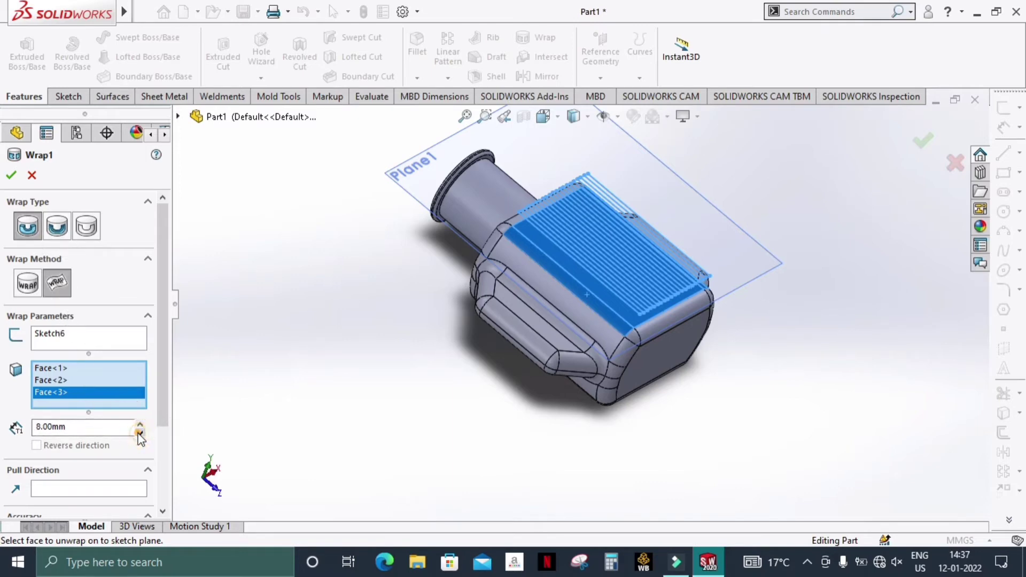
left_click_drag(163, 370, 163, 460)
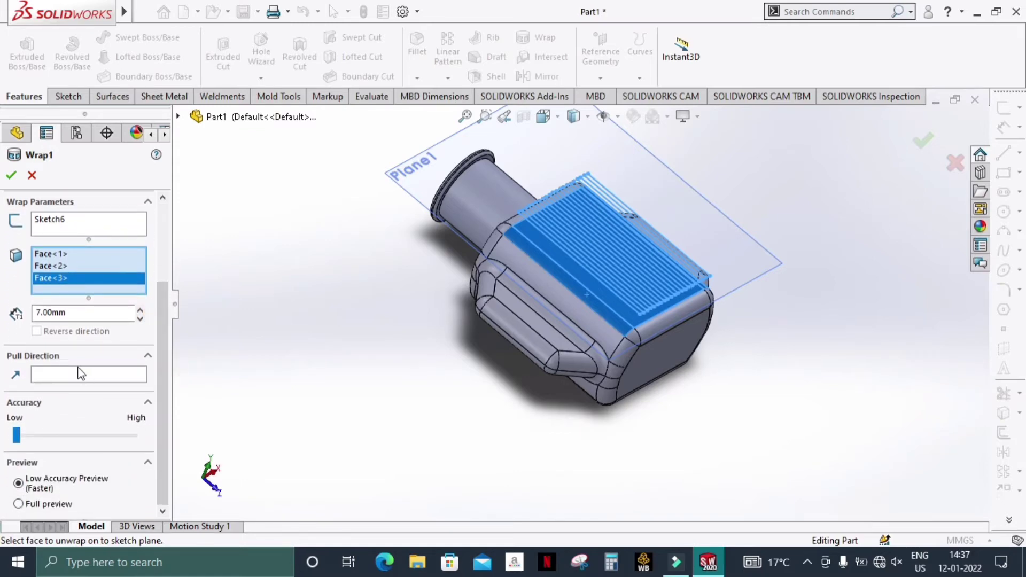
left_click(10, 180)
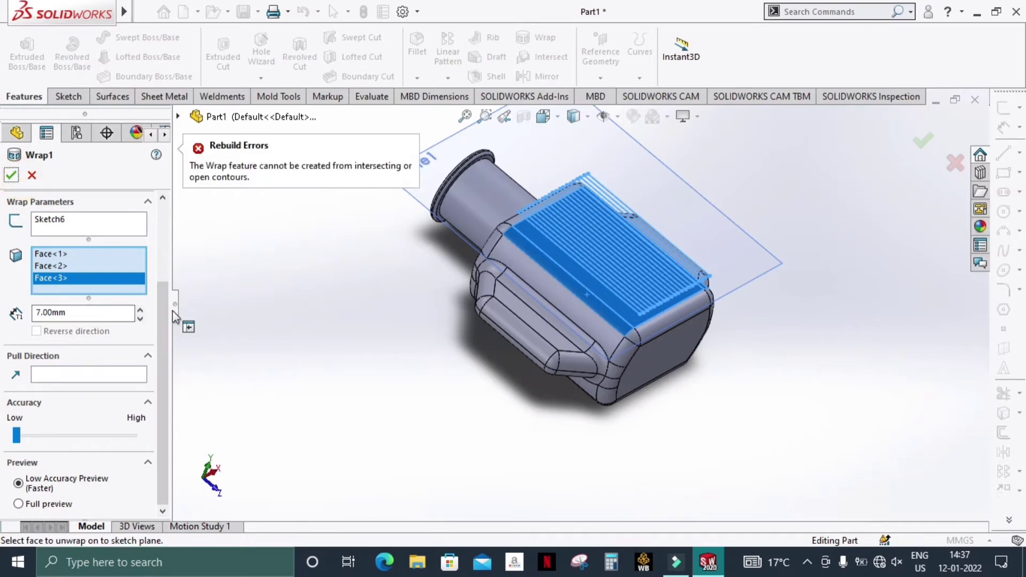
scroll(166, 293, "up", 3)
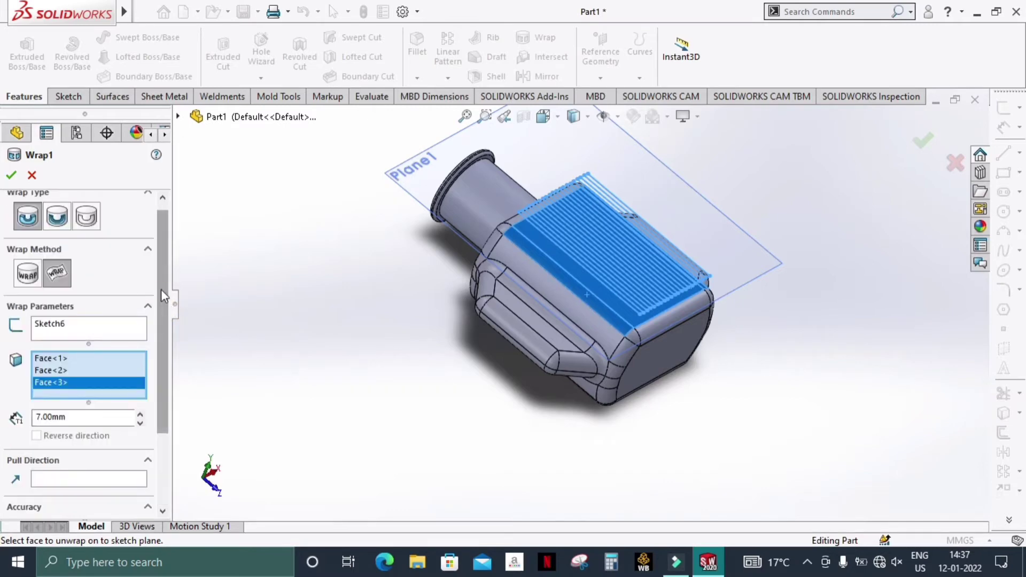
scroll(161, 289, "up", 1)
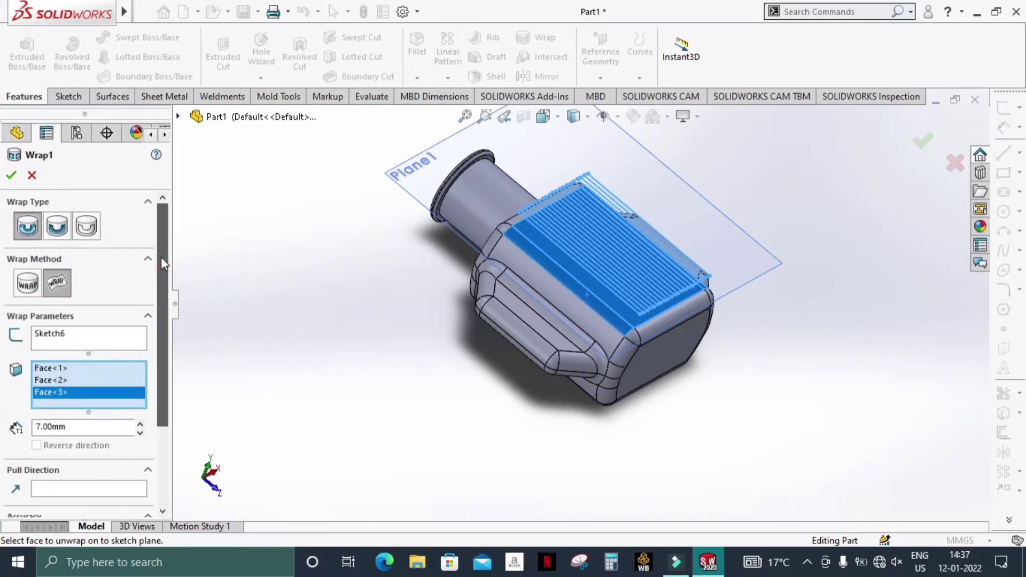
left_click(31, 175)
Reopen Sketch6 for editing, viewed Normal To its plane
scroll(565, 226, "down", 3)
scroll(573, 229, "down", 2)
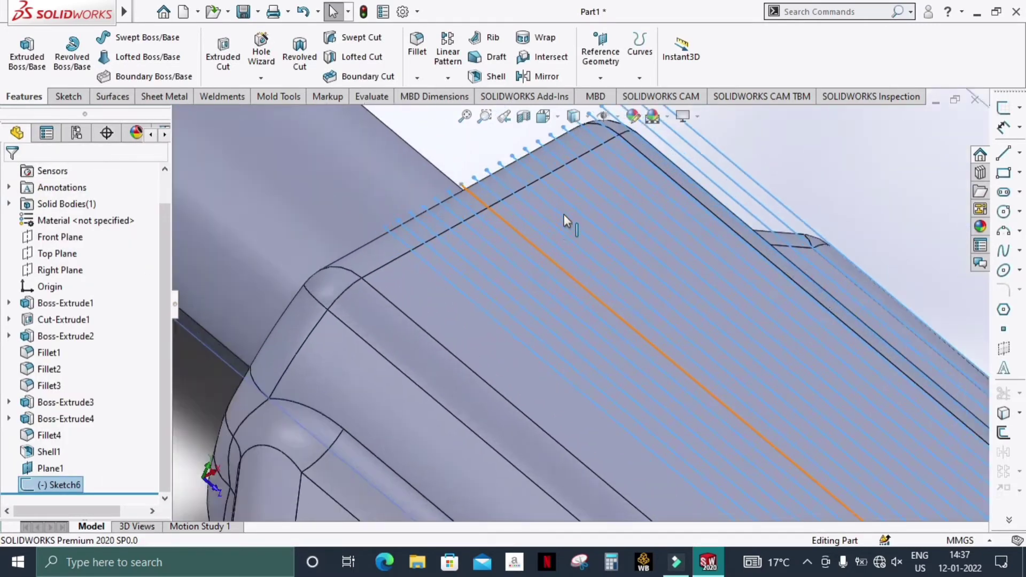
scroll(563, 214, "down", 2)
scroll(498, 257, "down", 2)
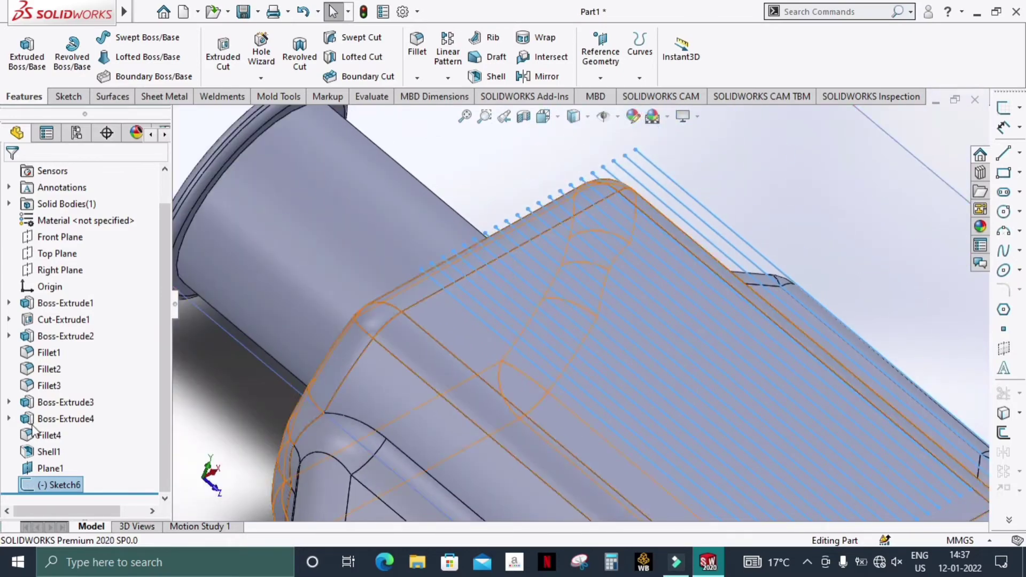
right_click(74, 484)
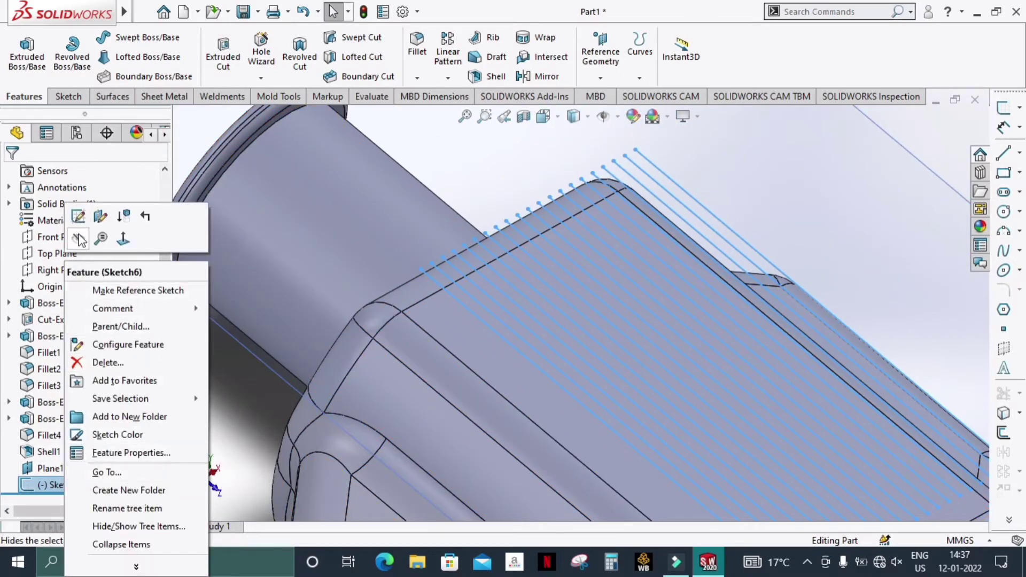
left_click(79, 215)
key("f")
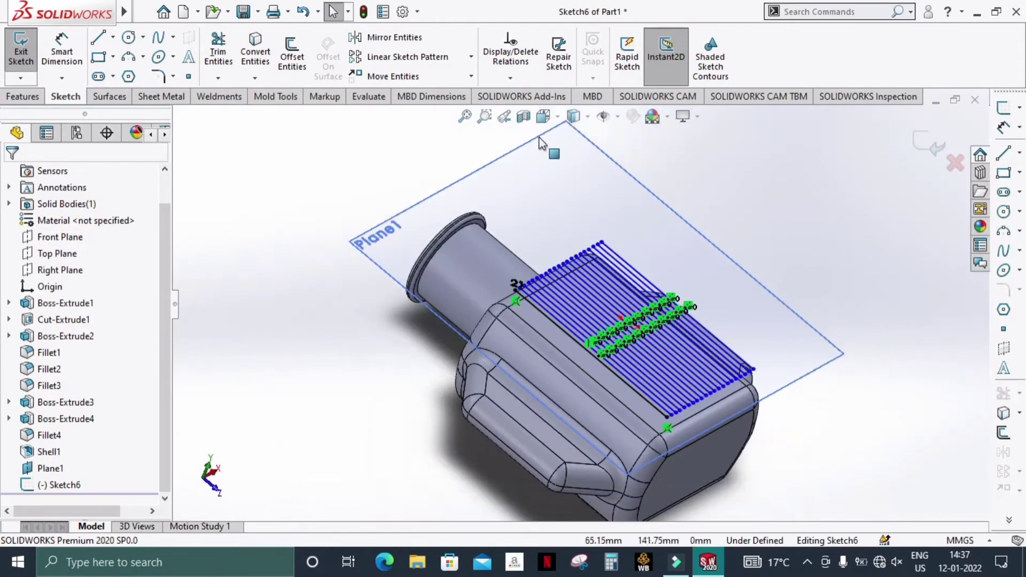
left_click(558, 118)
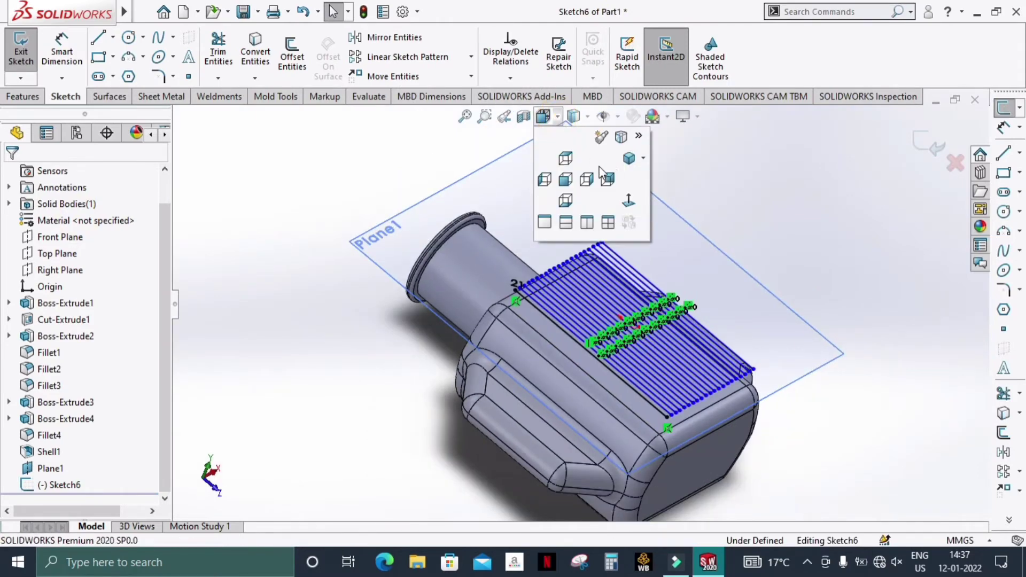
left_click(628, 202)
scroll(535, 268, "down", 3)
scroll(488, 176, "down", 3)
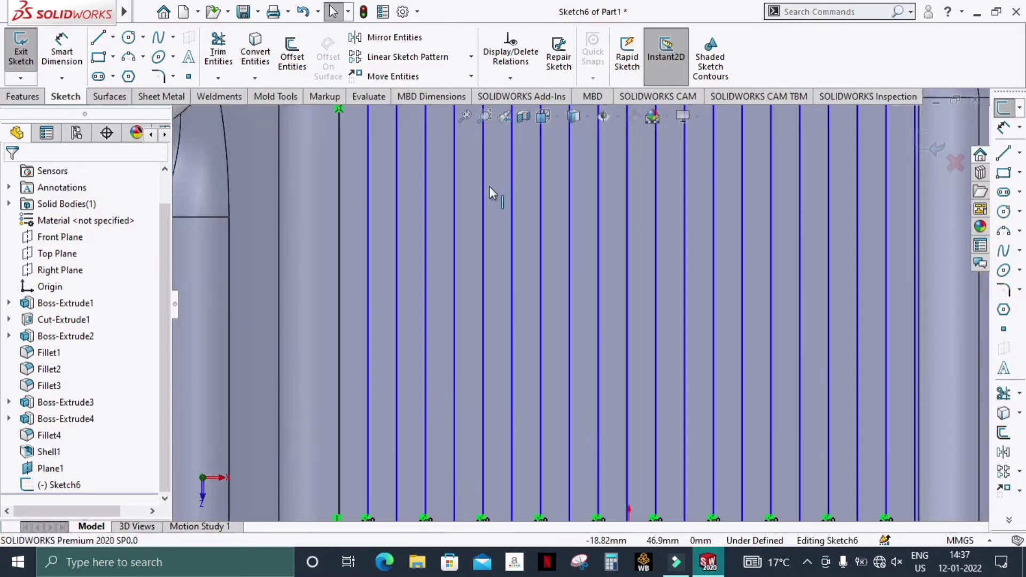
scroll(492, 224, "up", 5)
scroll(519, 246, "up", 2)
scroll(535, 249, "down", 5)
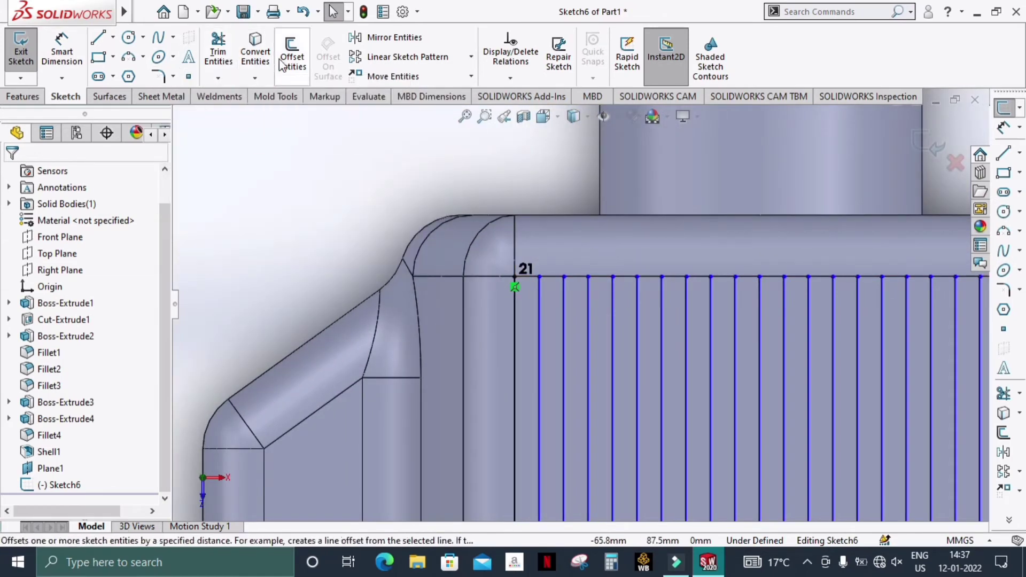
Close the tops of the first seven fins with short horizontal lines
left_click(97, 39)
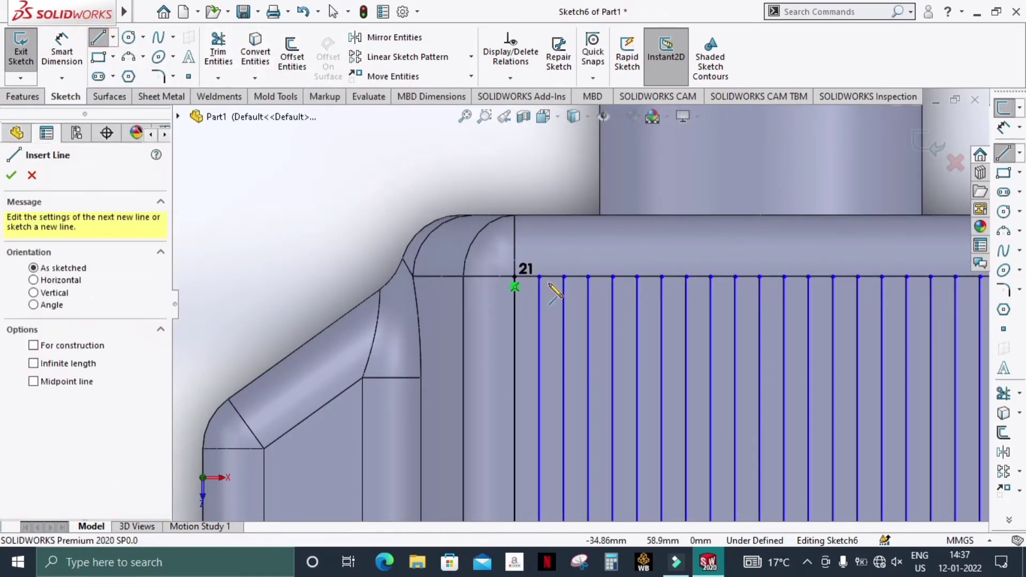
left_click_drag(539, 276, 563, 276)
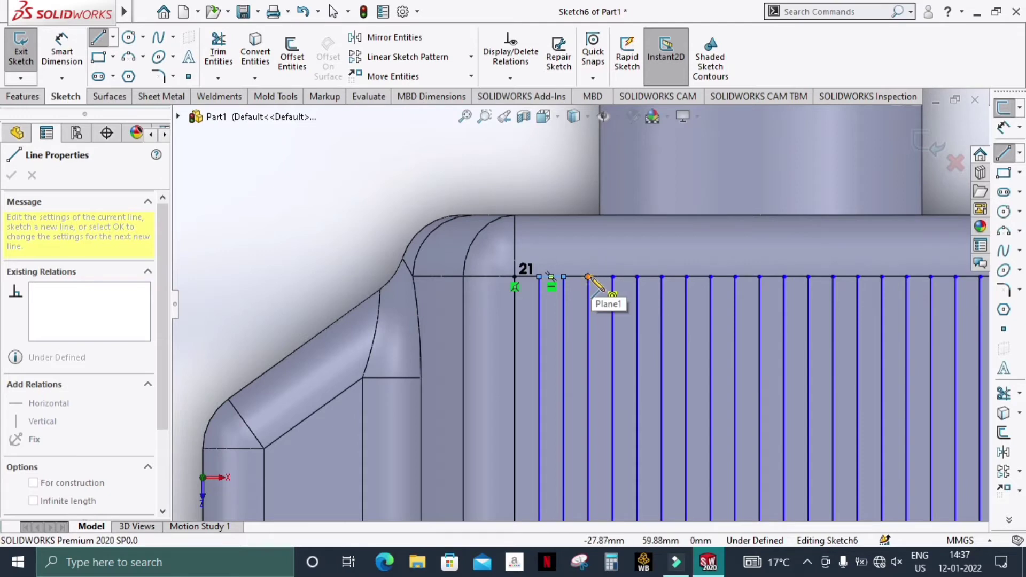
left_click_drag(587, 277, 613, 276)
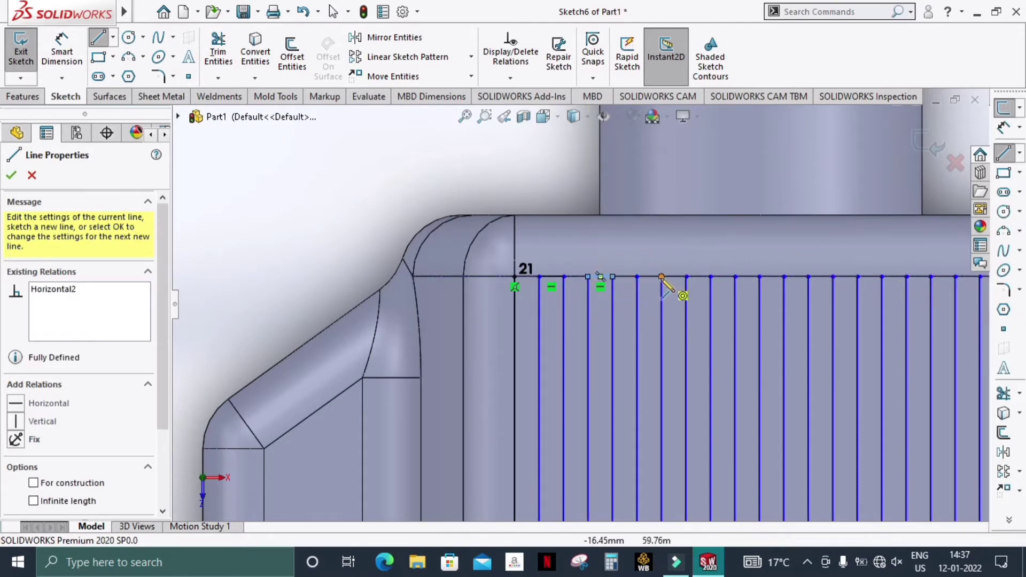
left_click_drag(638, 277, 662, 276)
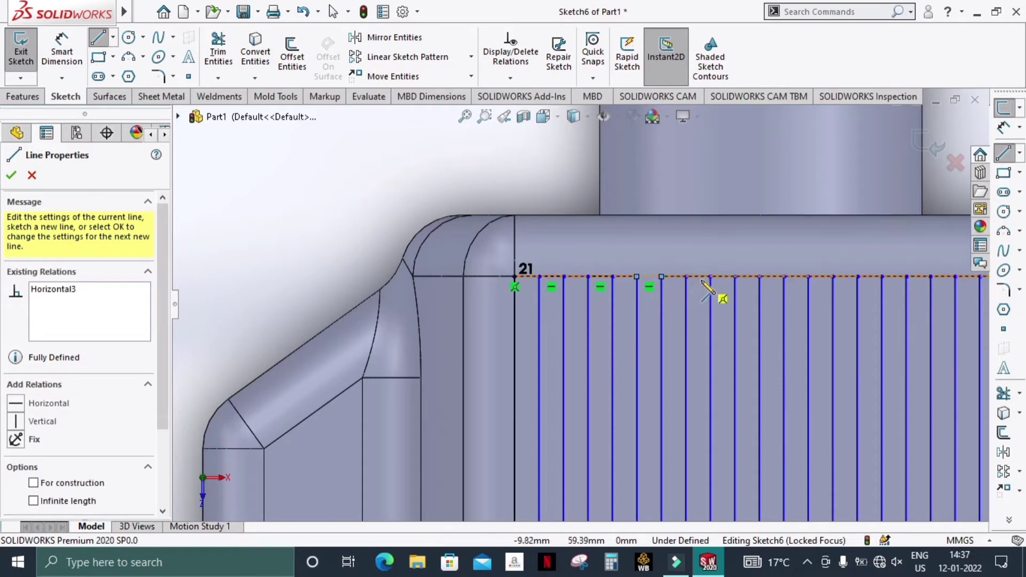
left_click(686, 277)
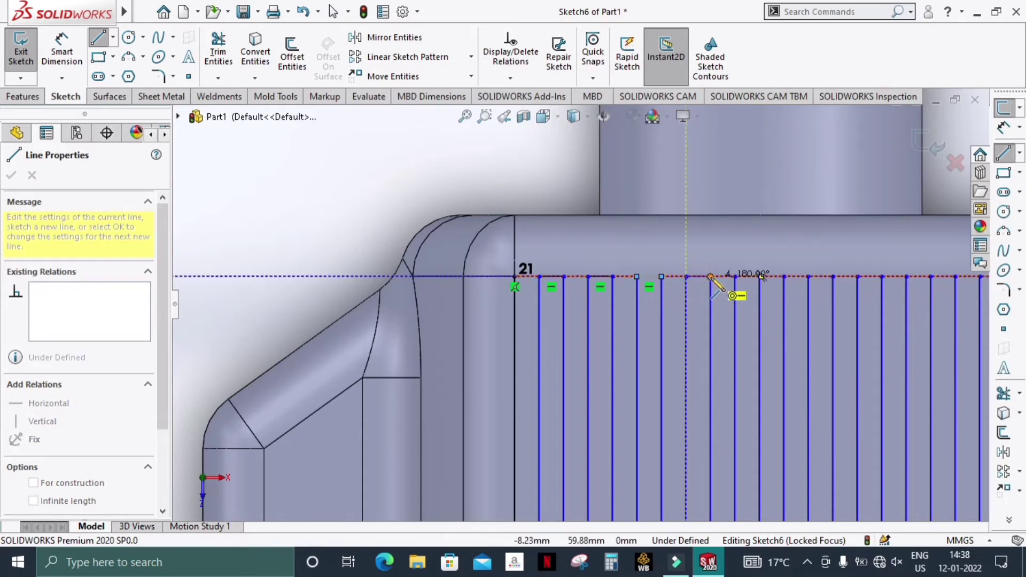
left_click(711, 277)
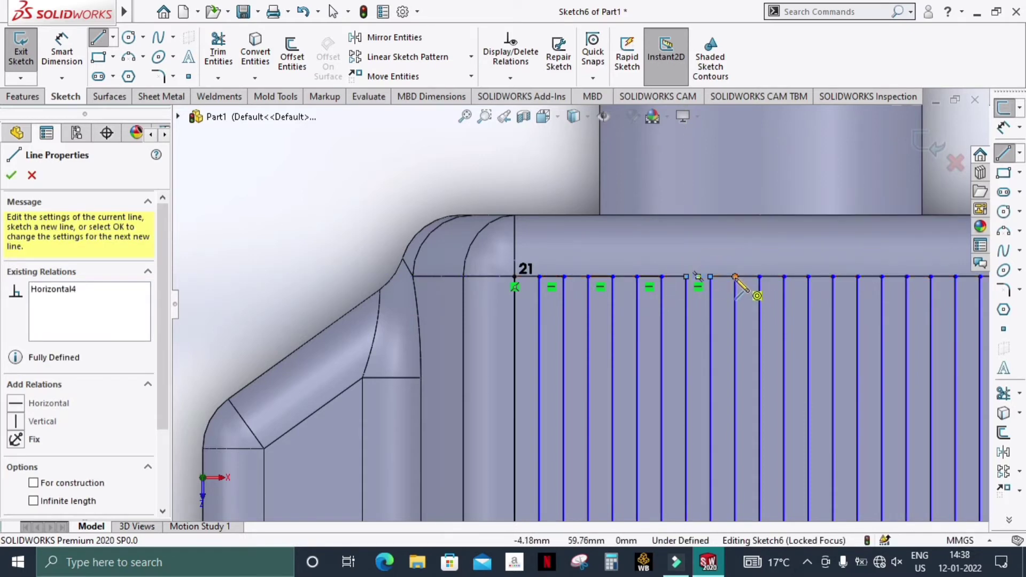
left_click(735, 276)
left_click(759, 277)
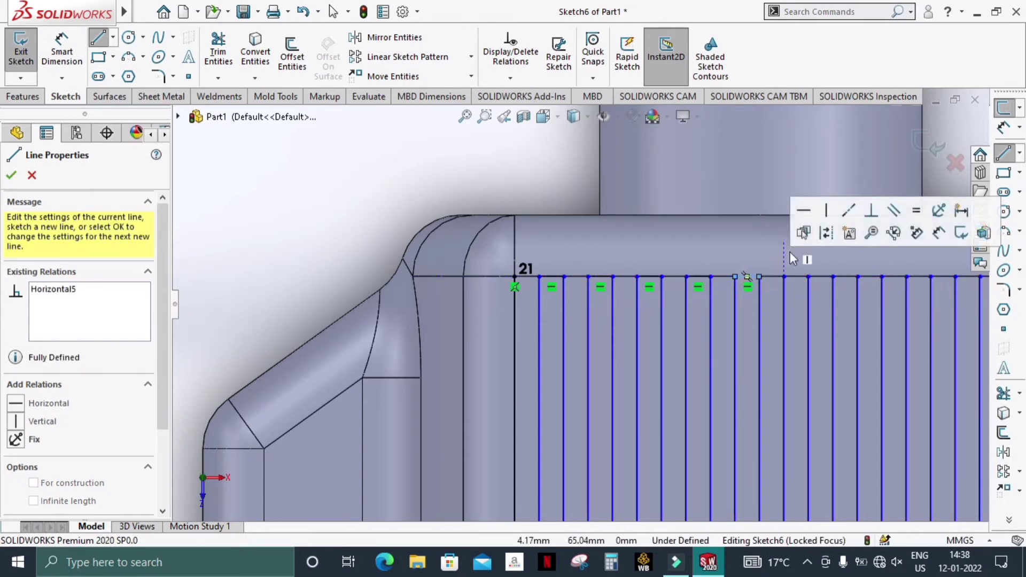
left_click(784, 277)
left_click(808, 277)
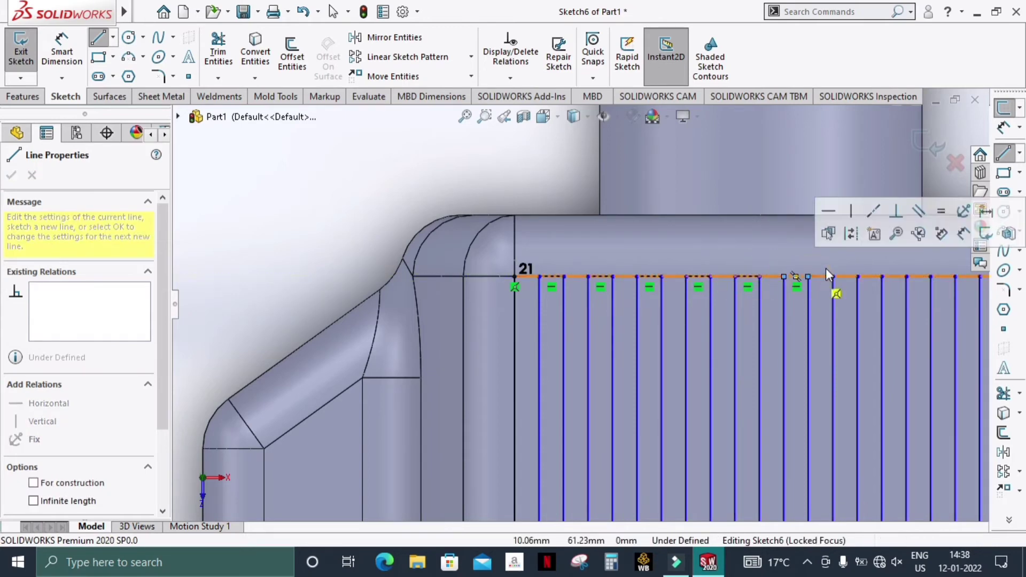
left_click(832, 277)
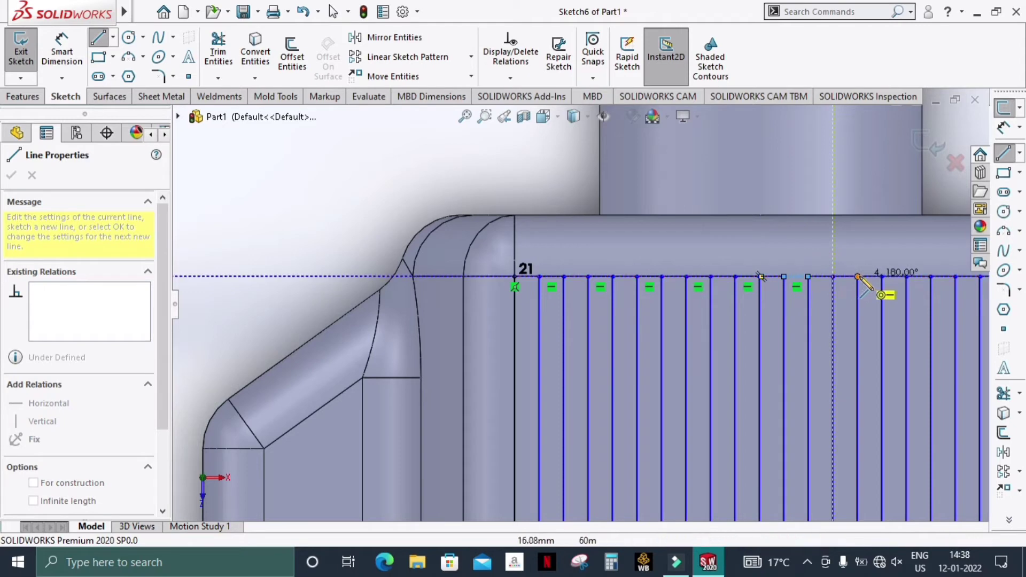
left_click(907, 277)
Close the top ends of the last two fins with horizontal lines
scroll(595, 363, "up", 1)
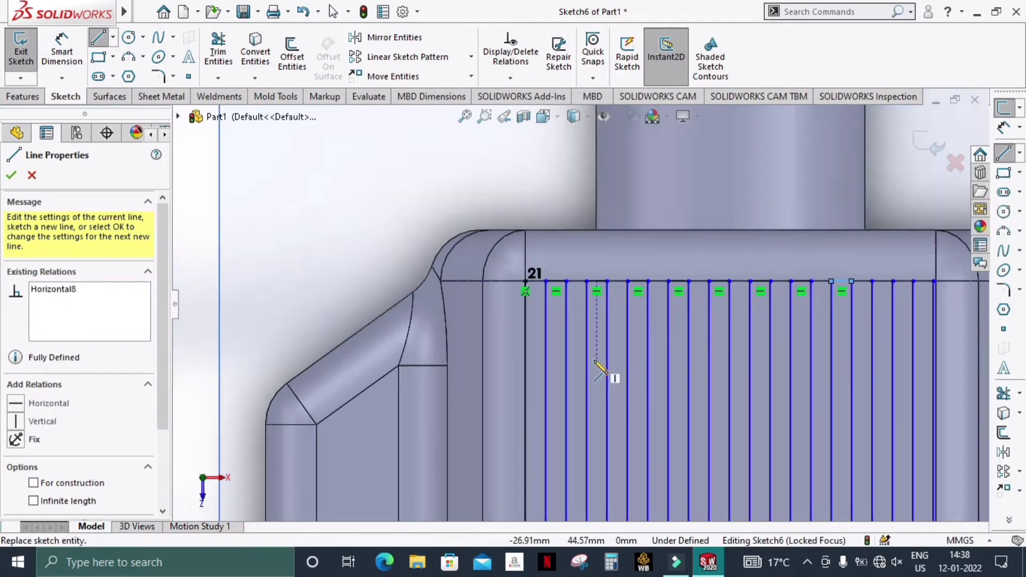
scroll(598, 369, "up", 2)
scroll(577, 276, "down", 2)
scroll(610, 277, "down", 2)
scroll(688, 280, "down", 2)
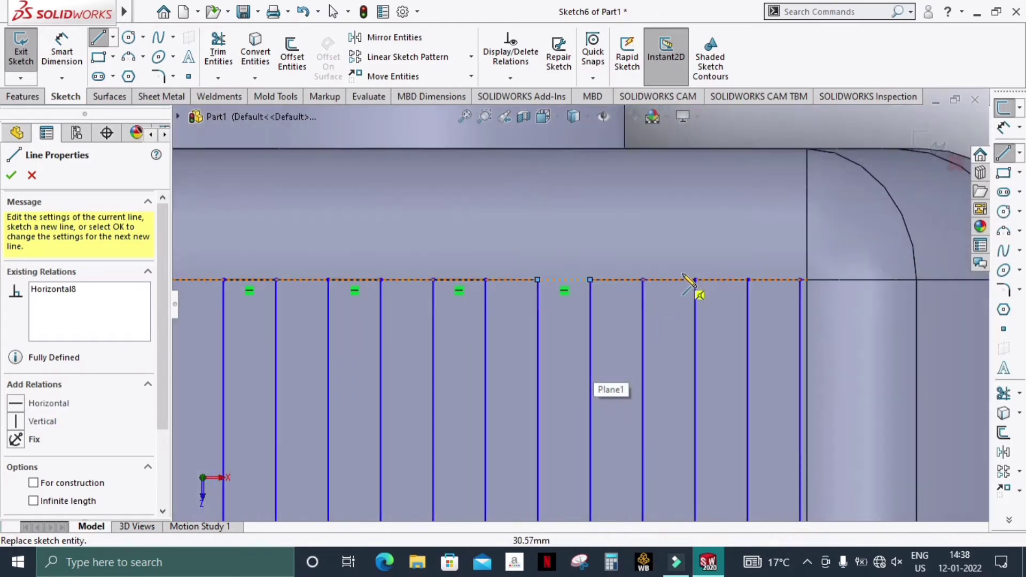
left_click(643, 280)
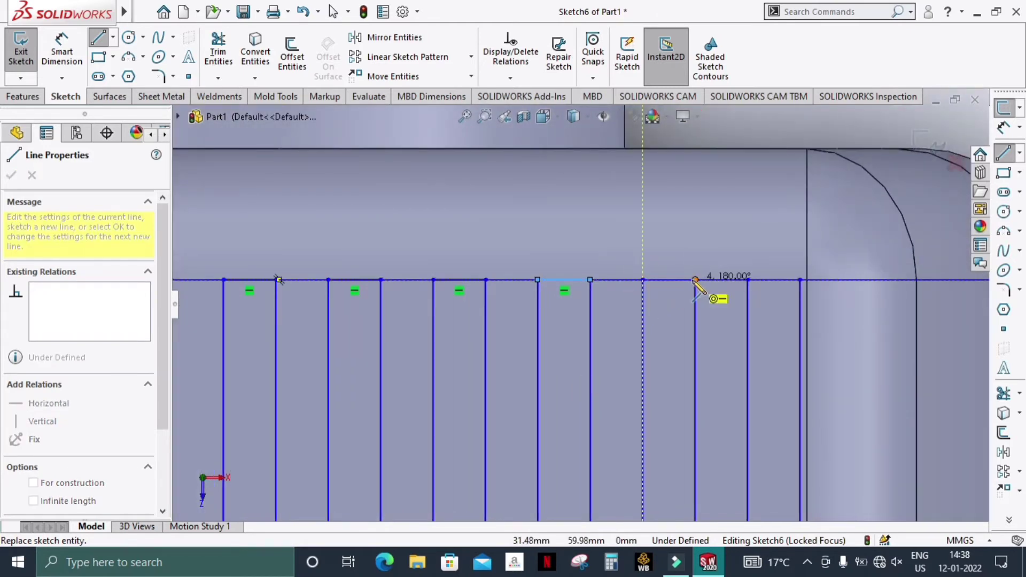
double_click(695, 280)
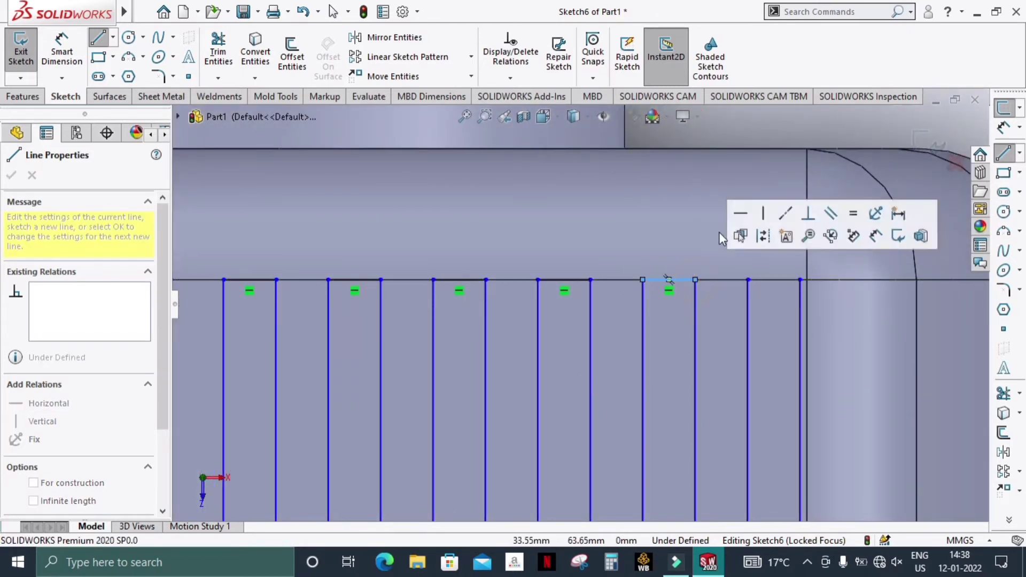
left_click(747, 280)
double_click(800, 280)
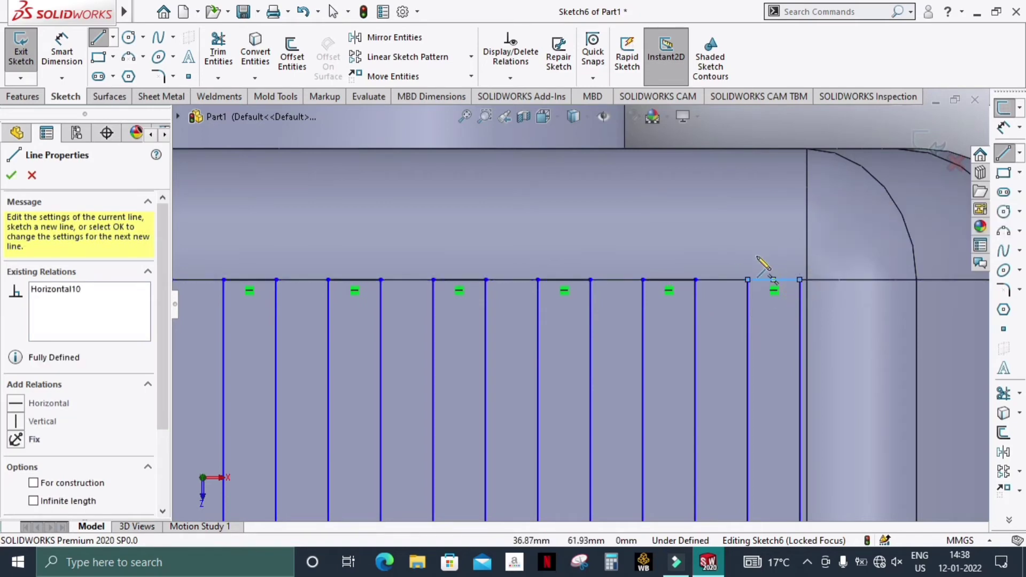
key("Escape")
Begin a horizontal line along the fins' bottom edge, then cancel it
scroll(769, 275, "up", 4)
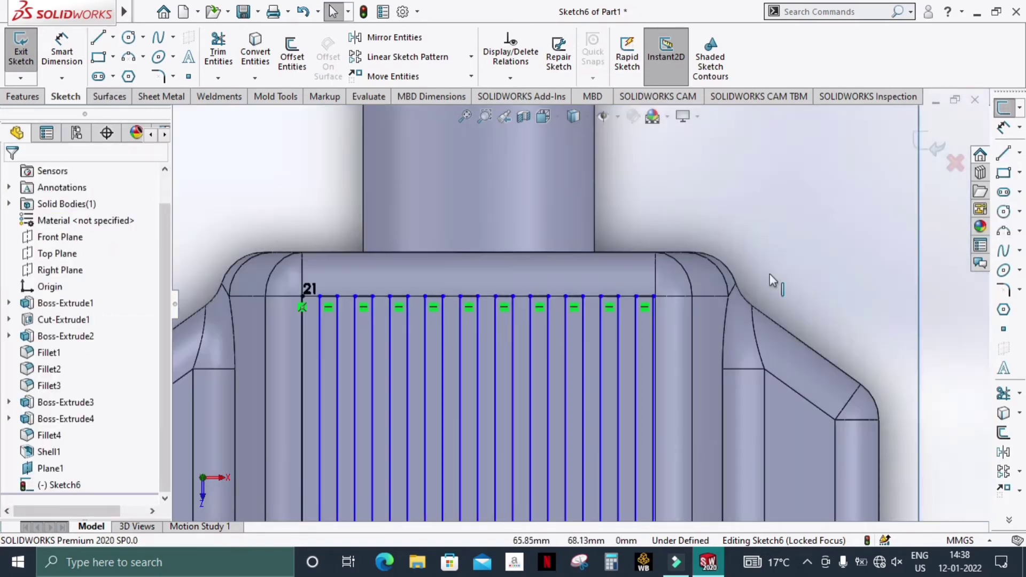
scroll(607, 413, "up", 3)
scroll(582, 429, "down", 3)
scroll(596, 399, "down", 3)
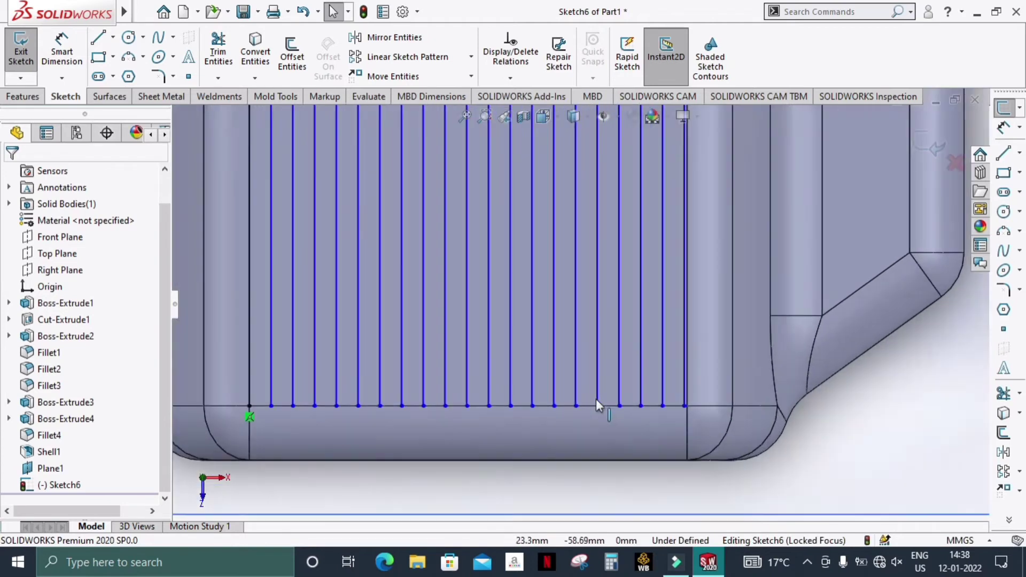
scroll(599, 400, "down", 1)
left_click(98, 37)
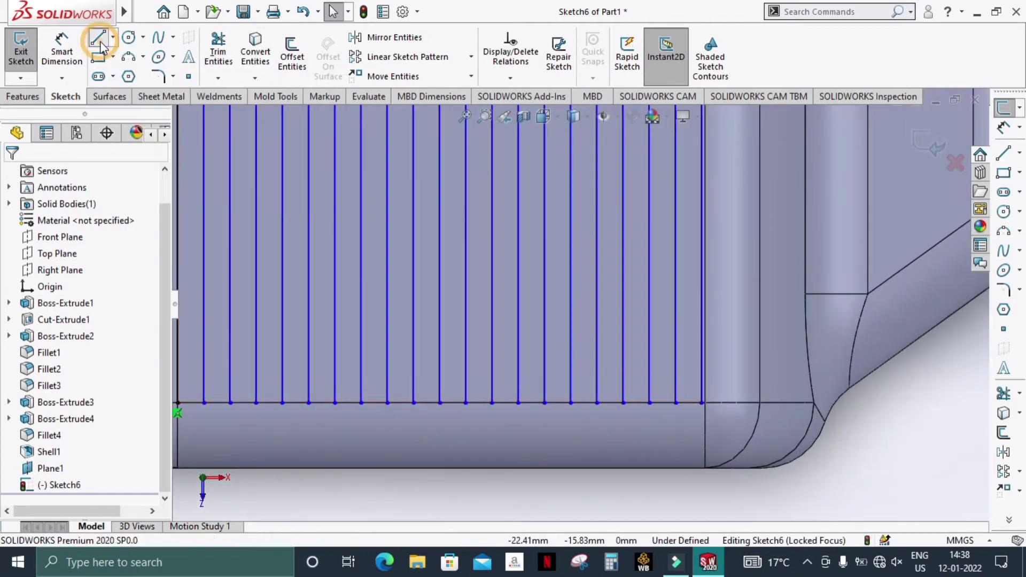
left_click(683, 408)
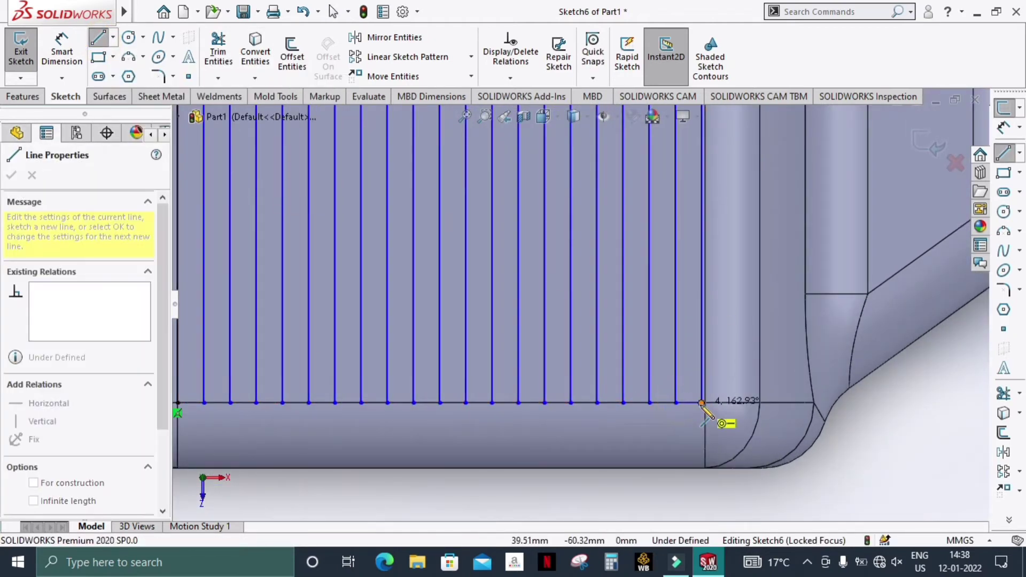
key("Escape")
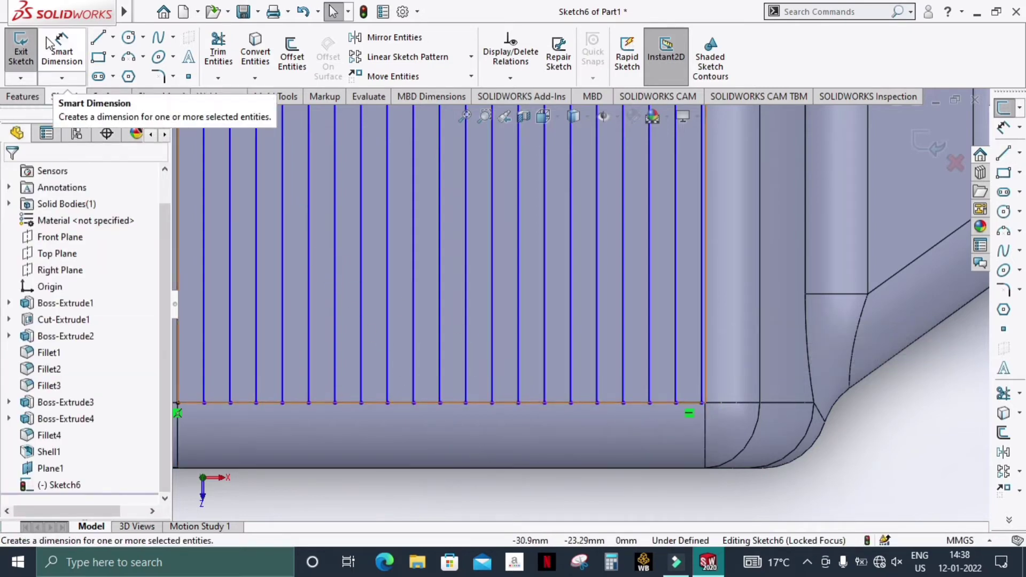
Close the bottoms of four fin pairs with short horizontal lines
left_click(98, 37)
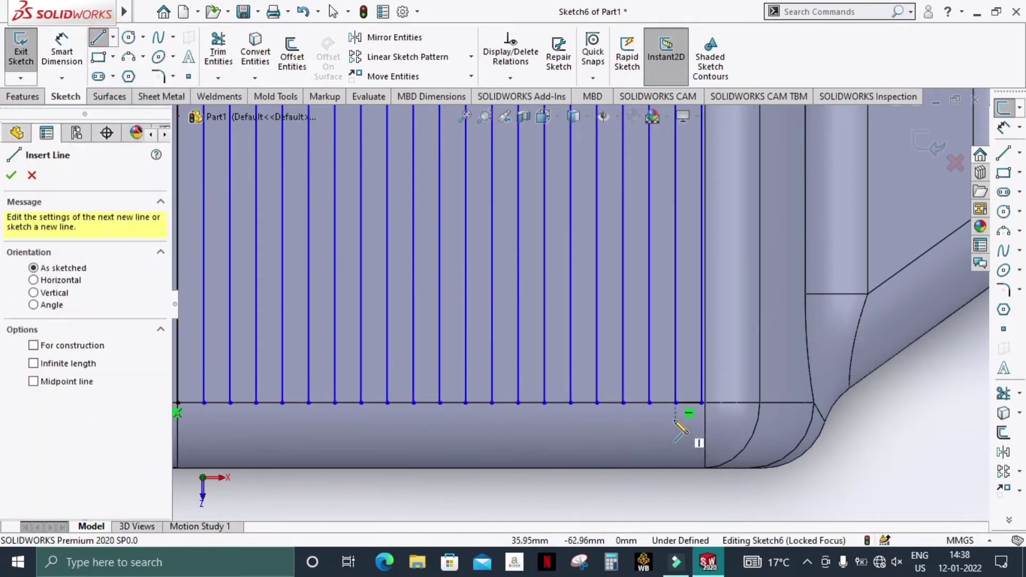
scroll(674, 422, "down", 3)
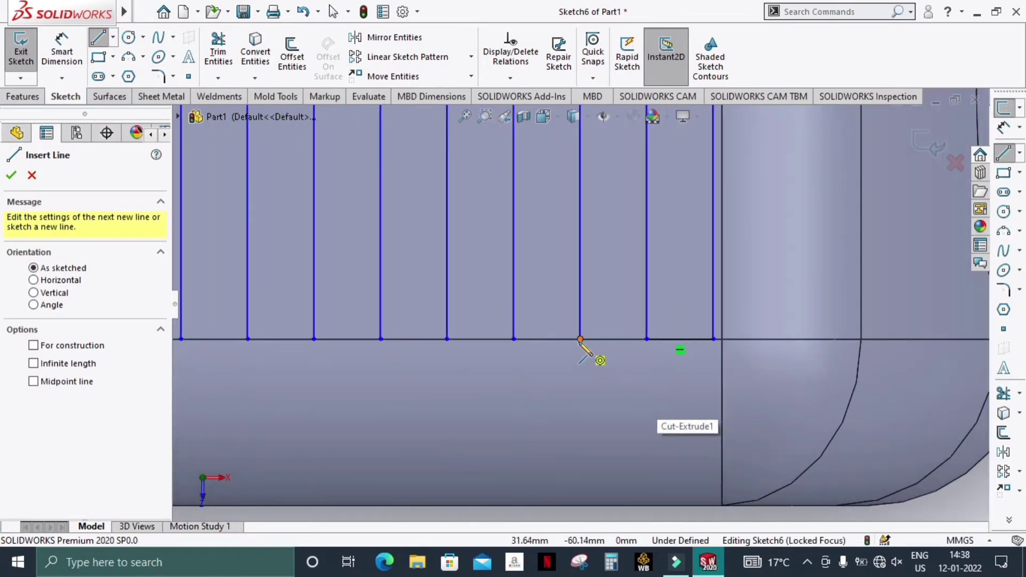
left_click_drag(581, 340, 513, 339)
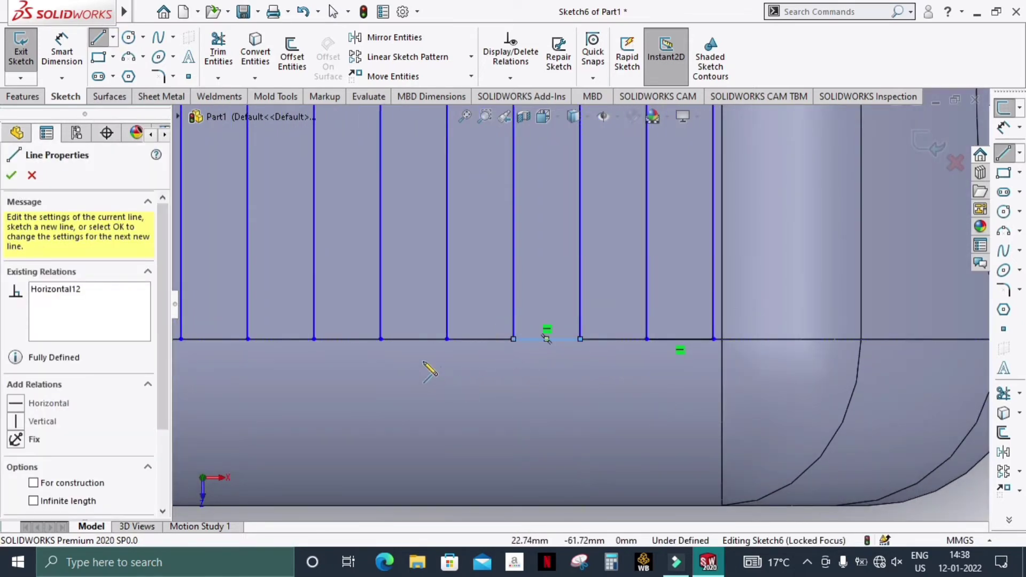
left_click_drag(446, 339, 380, 339)
left_click_drag(314, 339, 248, 339)
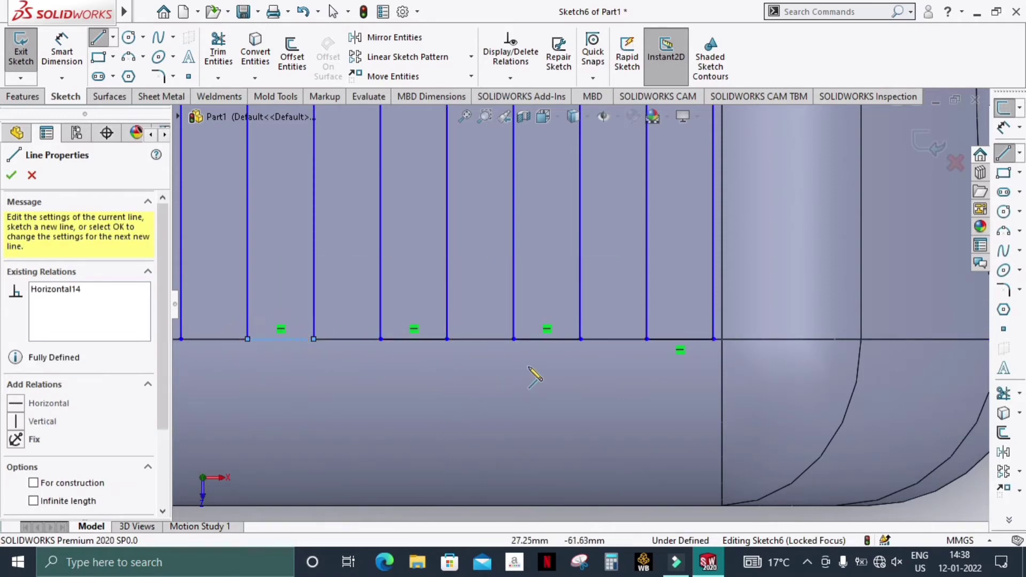
scroll(535, 377, "up", 2)
scroll(399, 324, "down", 2)
scroll(465, 327, "down", 1)
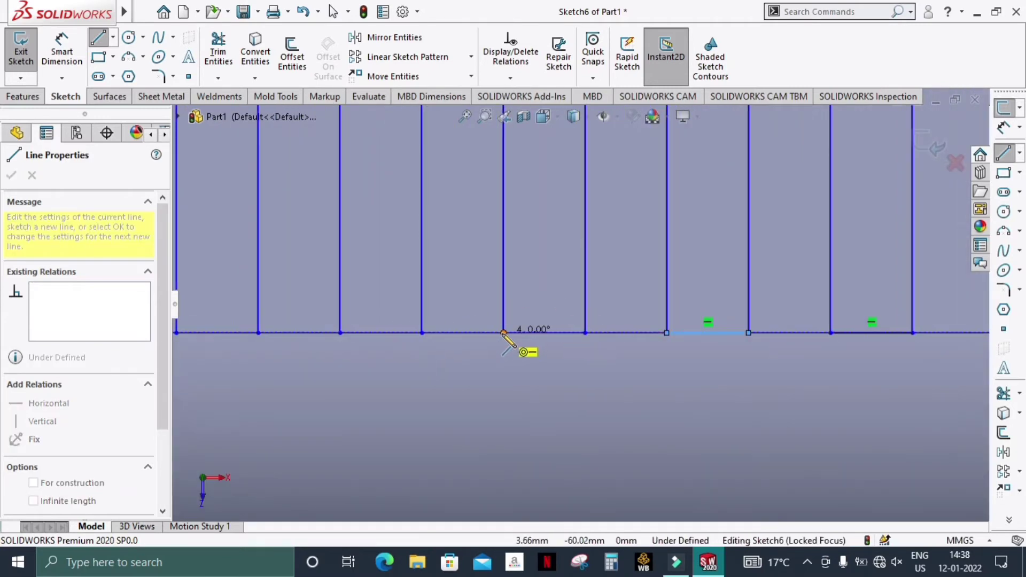
left_click_drag(585, 332, 503, 333)
key("Escape")
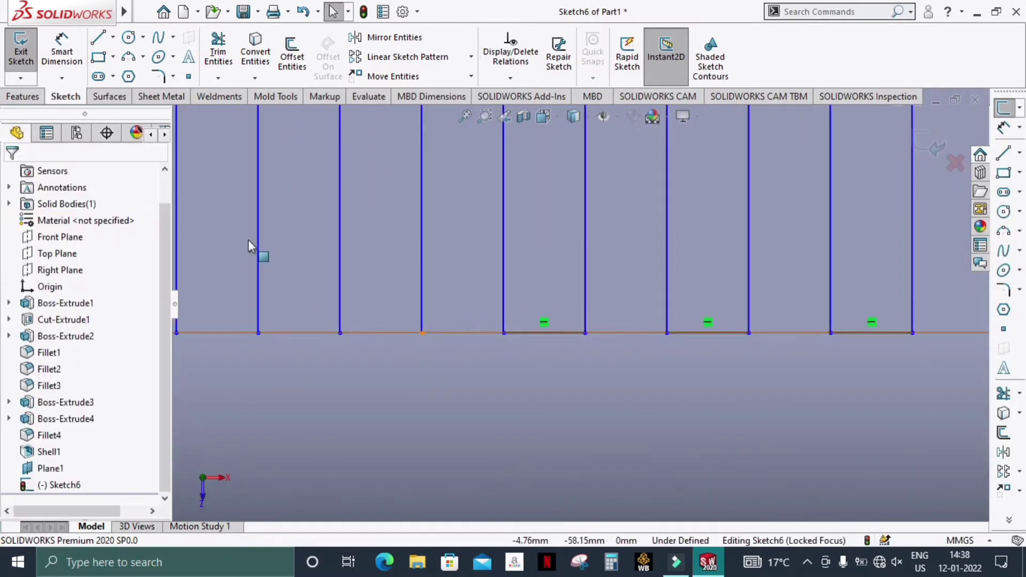
Close the bottoms of the remaining fin pairs, ending at the leftmost fin line
left_click(97, 37)
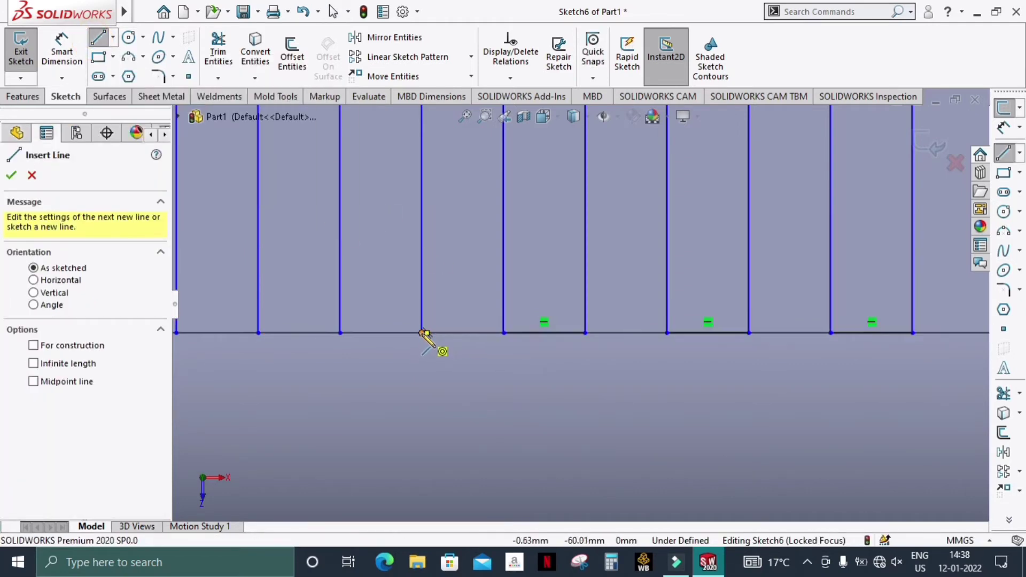
scroll(424, 334, "down", 5)
left_click_drag(501, 318, 252, 318)
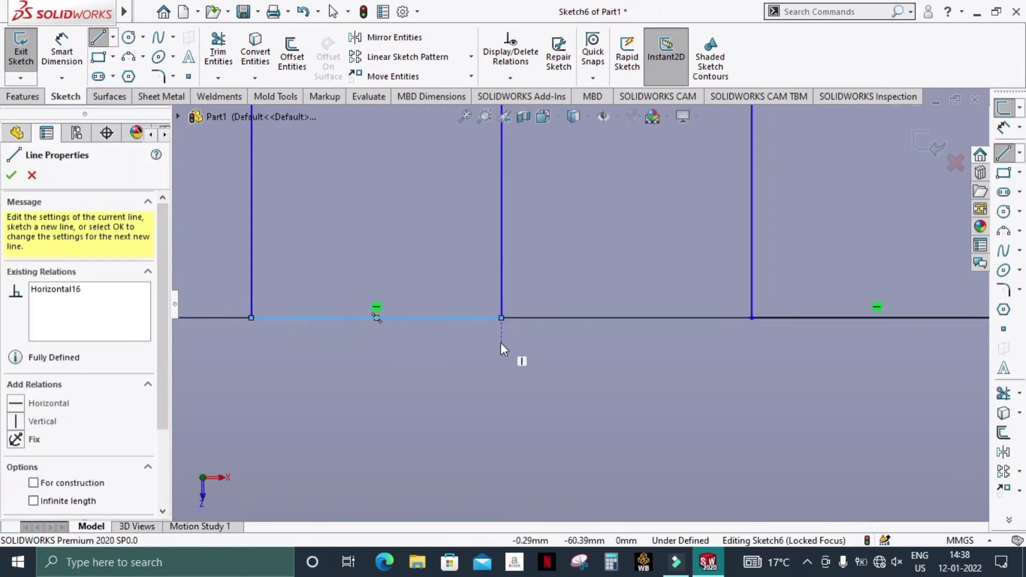
scroll(508, 347, "up", 4)
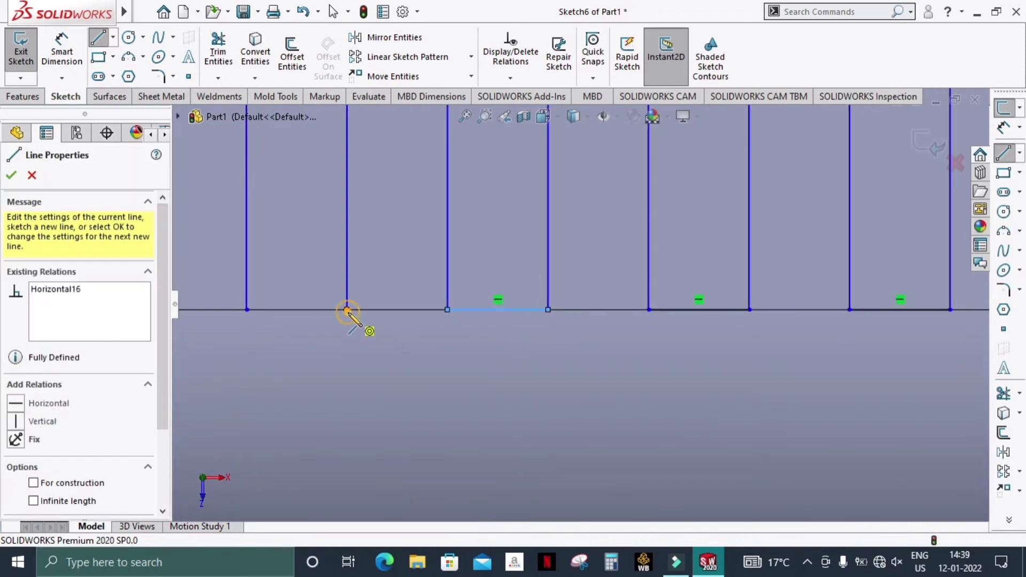
left_click_drag(348, 315, 251, 313)
scroll(302, 331, "up", 3)
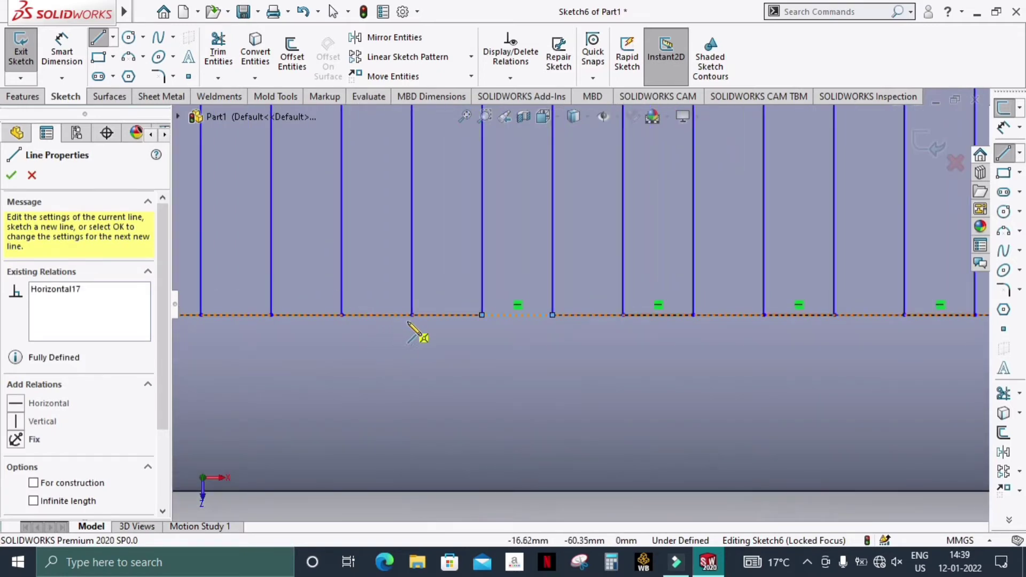
left_click_drag(412, 315, 342, 315)
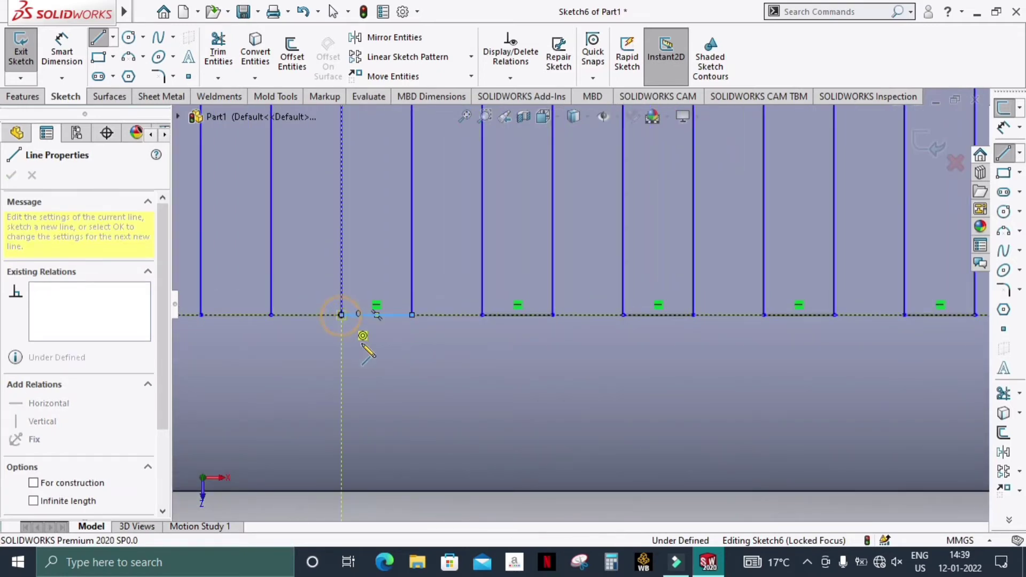
left_click_drag(271, 315, 202, 316)
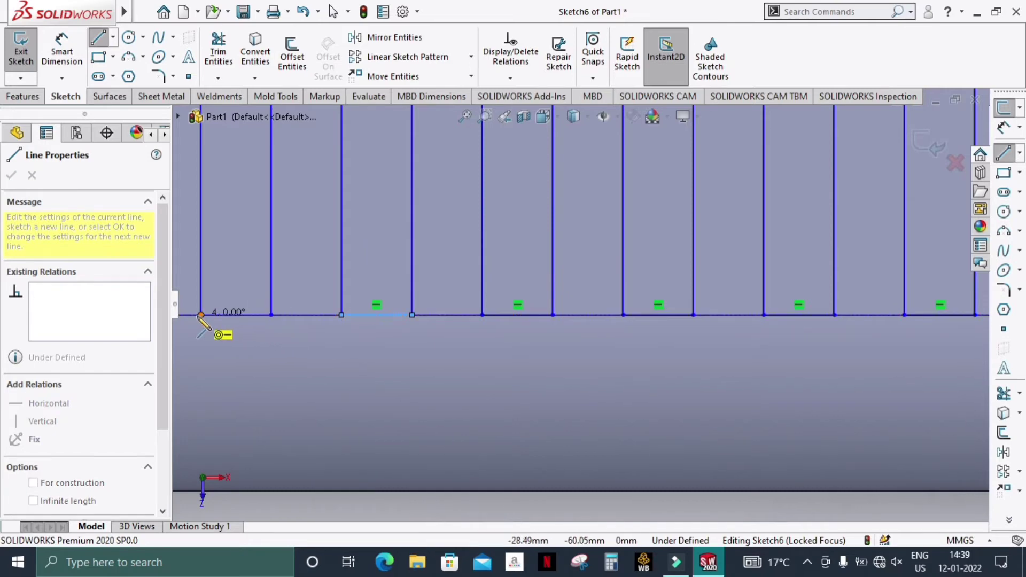
left_click(201, 316)
scroll(389, 351, "up", 1)
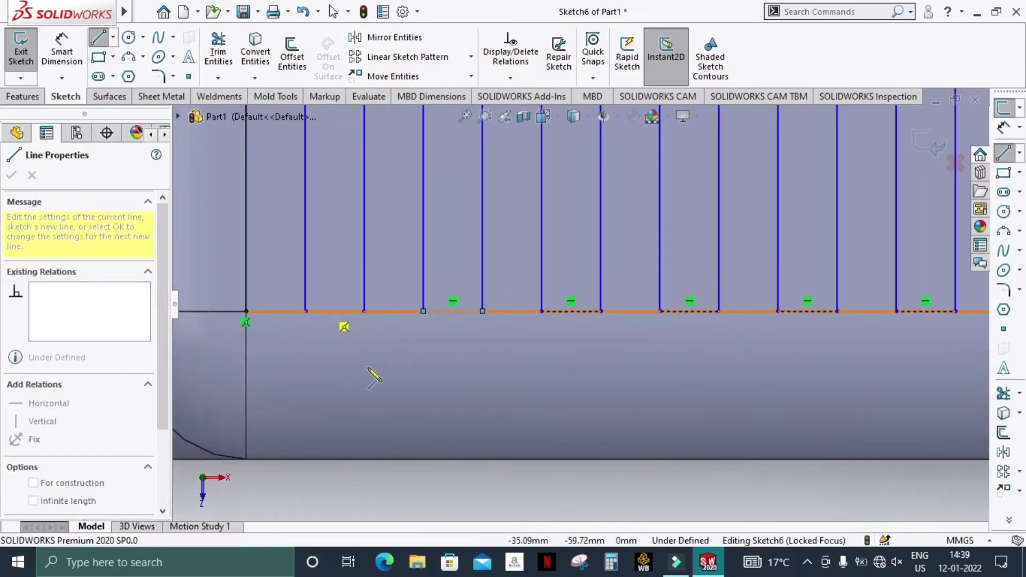
double_click(311, 314)
scroll(447, 383, "up", 3)
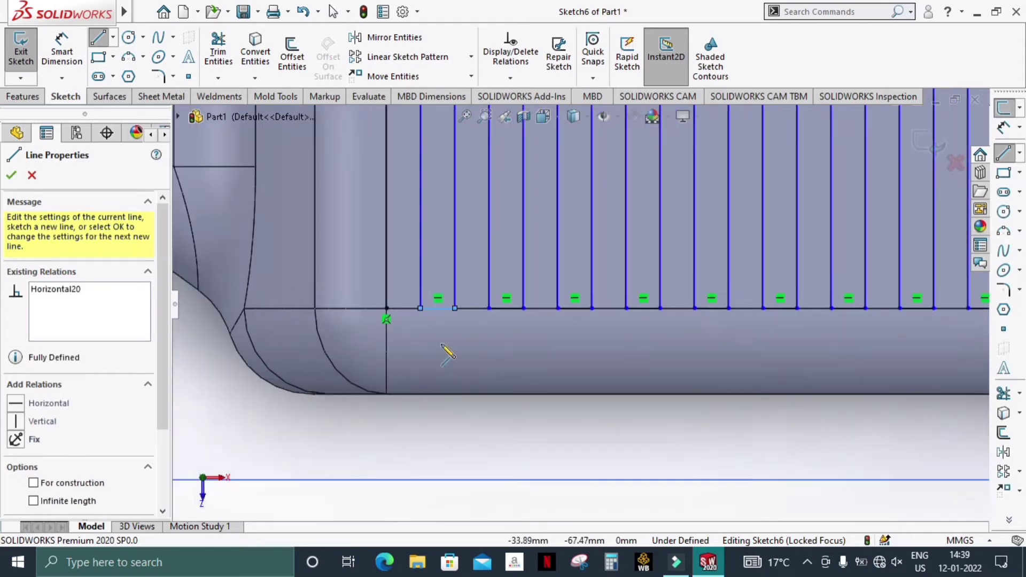
scroll(414, 350, "up", 4)
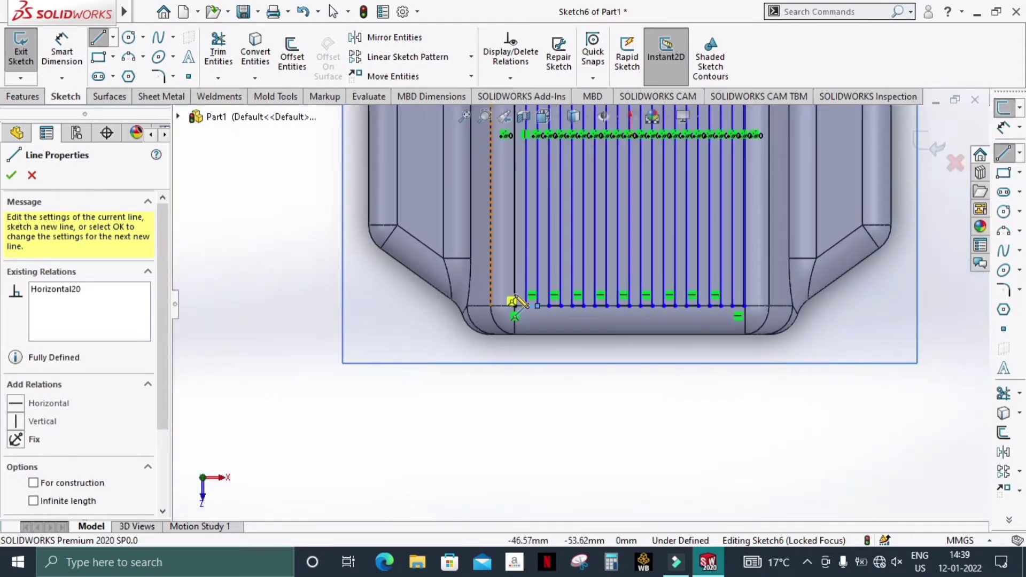
scroll(580, 299, "up", 3)
scroll(642, 224, "up", 1)
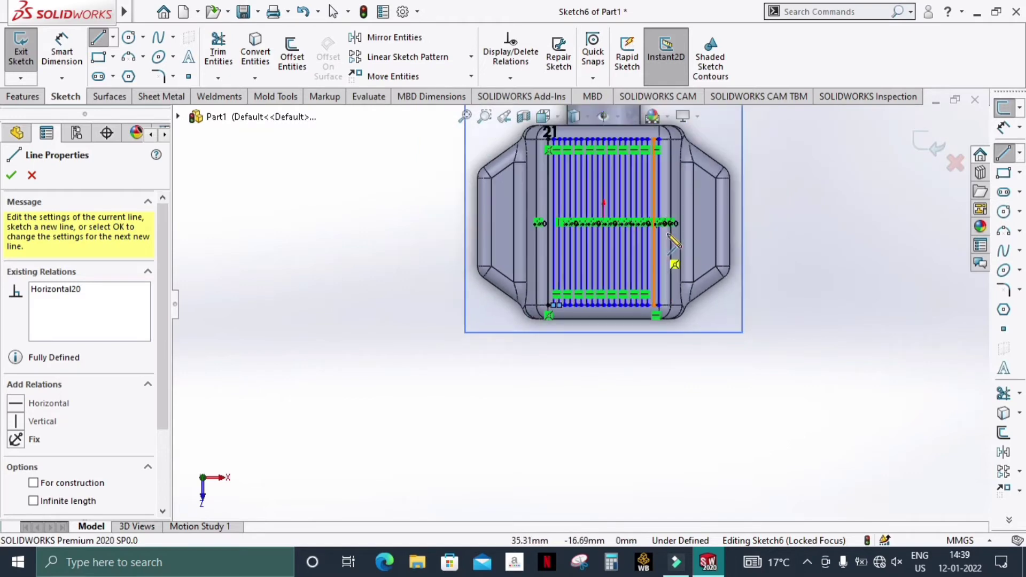
scroll(566, 235, "down", 4)
scroll(557, 256, "down", 3)
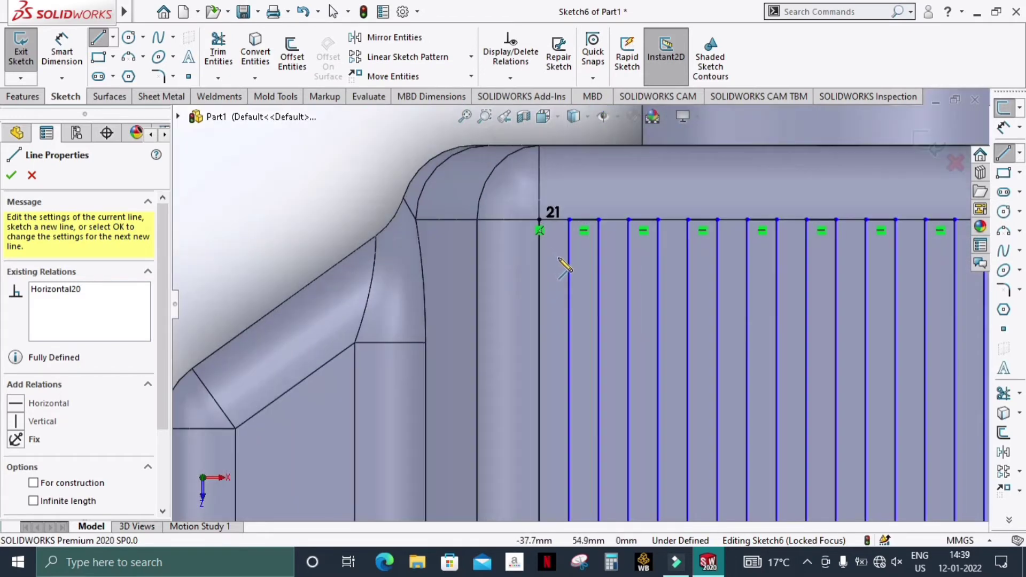
scroll(560, 249, "up", 5)
scroll(588, 291, "down", 2)
scroll(580, 321, "down", 1)
scroll(578, 323, "down", 3)
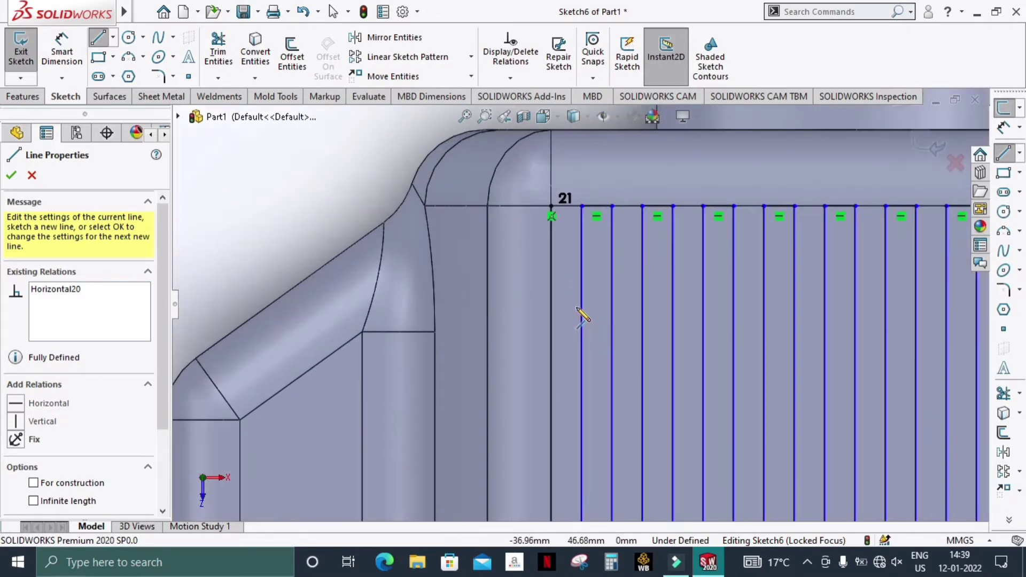
scroll(575, 299, "down", 1)
End line drawing and trim the stray extra line from Sketch6
key("Escape")
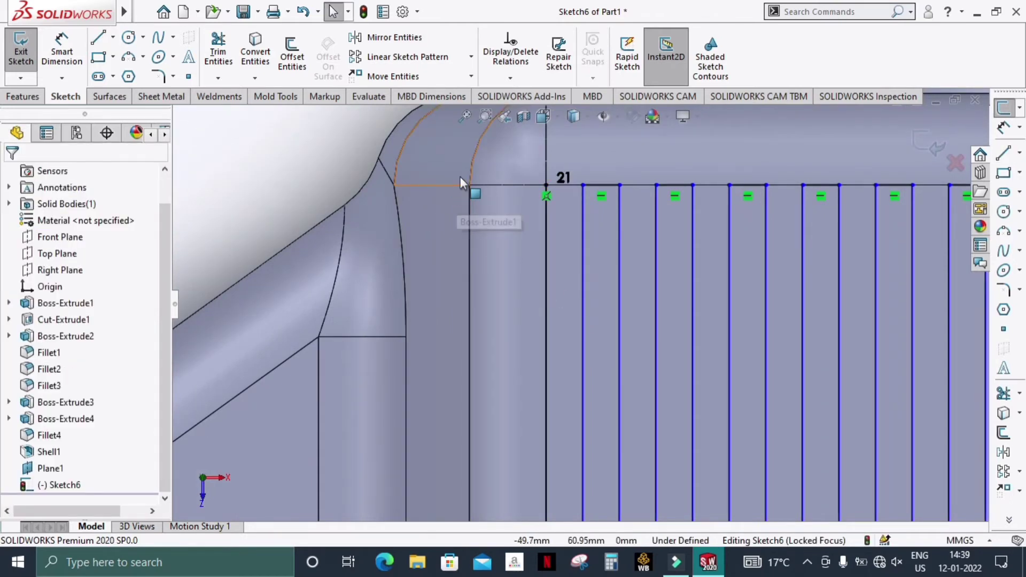
scroll(525, 226, "down", 1)
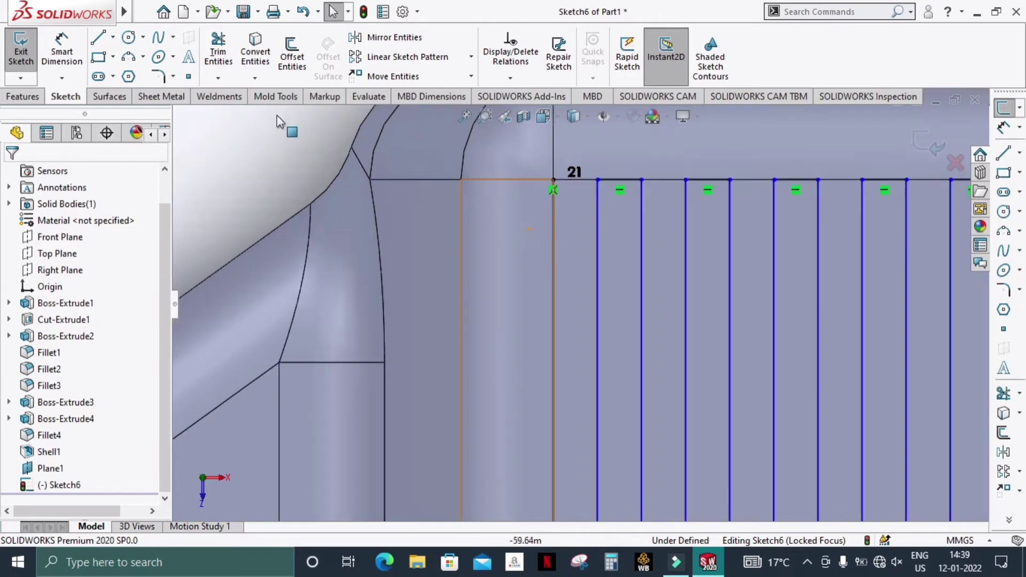
left_click(227, 56)
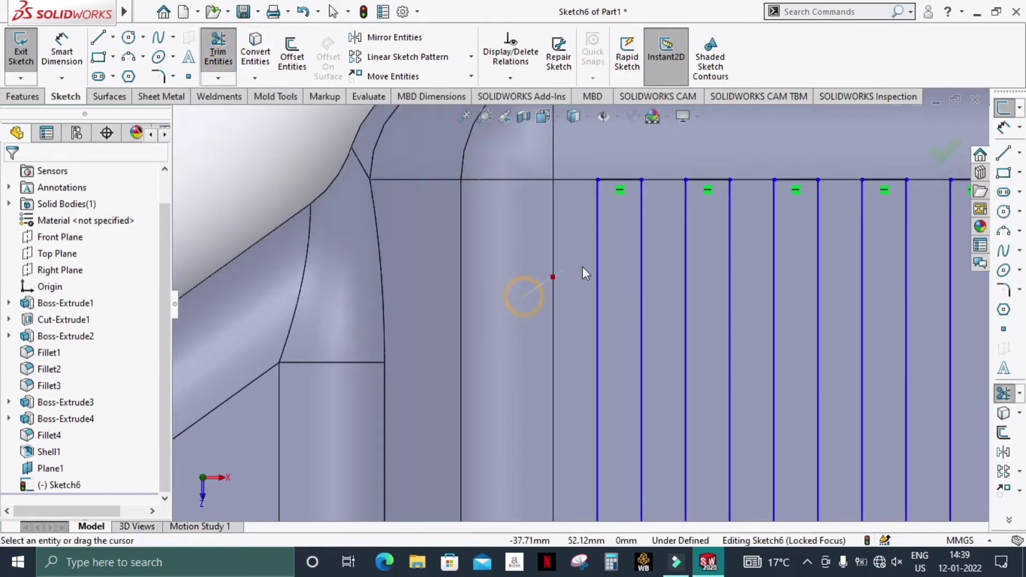
scroll(557, 293, "up", 3)
scroll(541, 298, "up", 1)
scroll(588, 360, "up", 2)
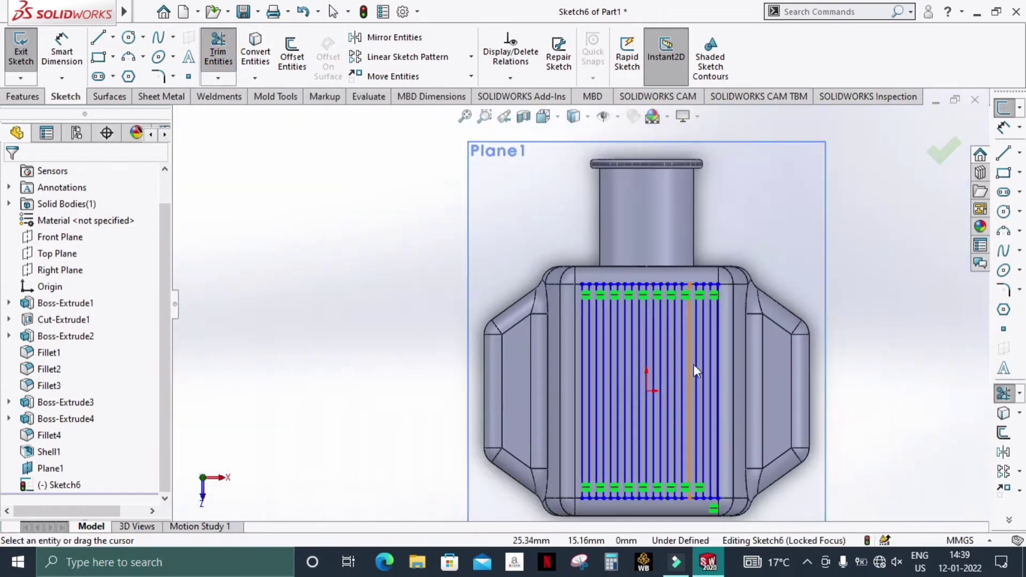
scroll(690, 406, "down", 1)
scroll(715, 319, "up", 2)
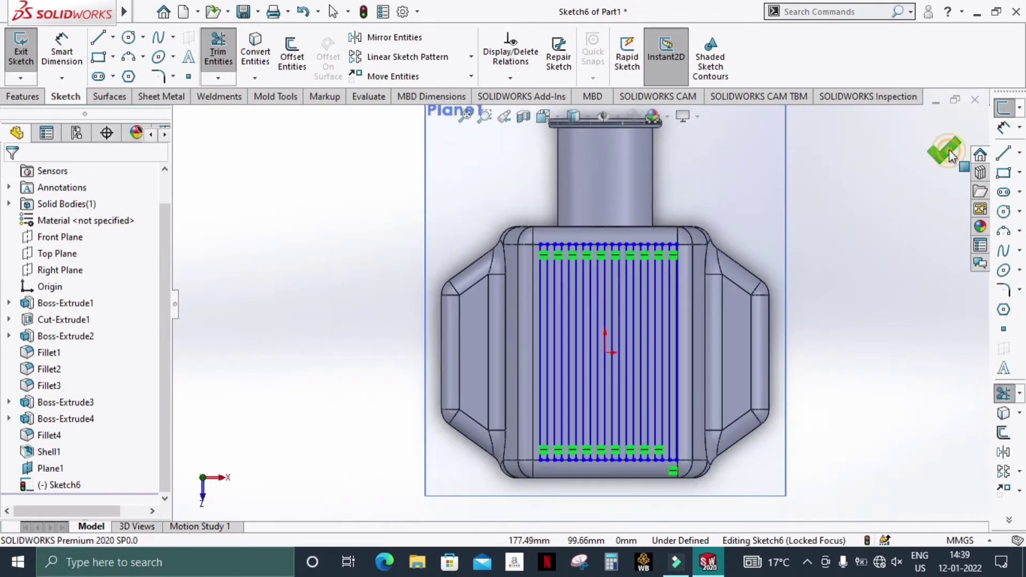
left_click(941, 153)
Exit the fin sketch and select Sketch6 in the feature tree
left_click(929, 143)
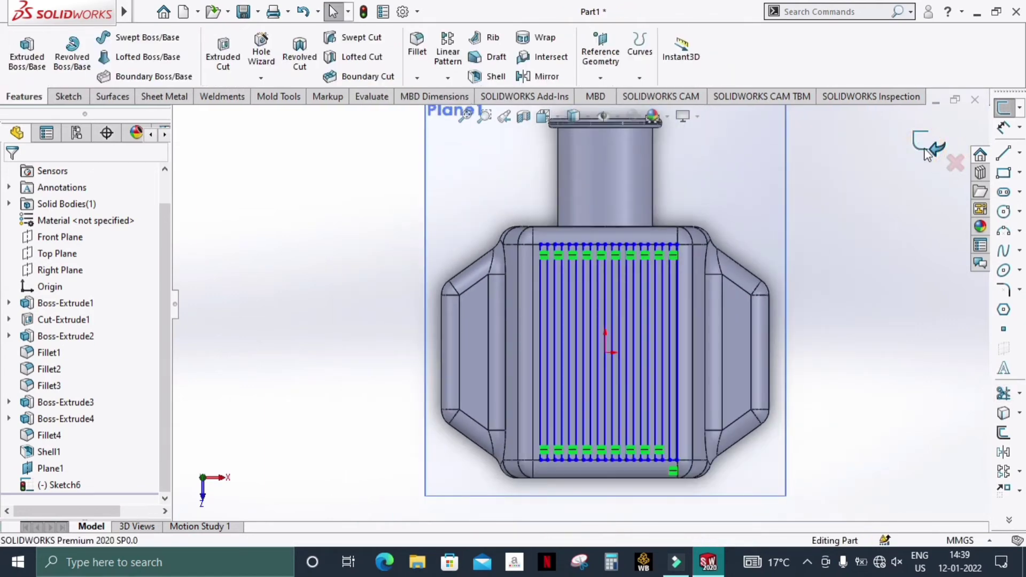
scroll(613, 472, "down", 3)
scroll(611, 473, "up", 1)
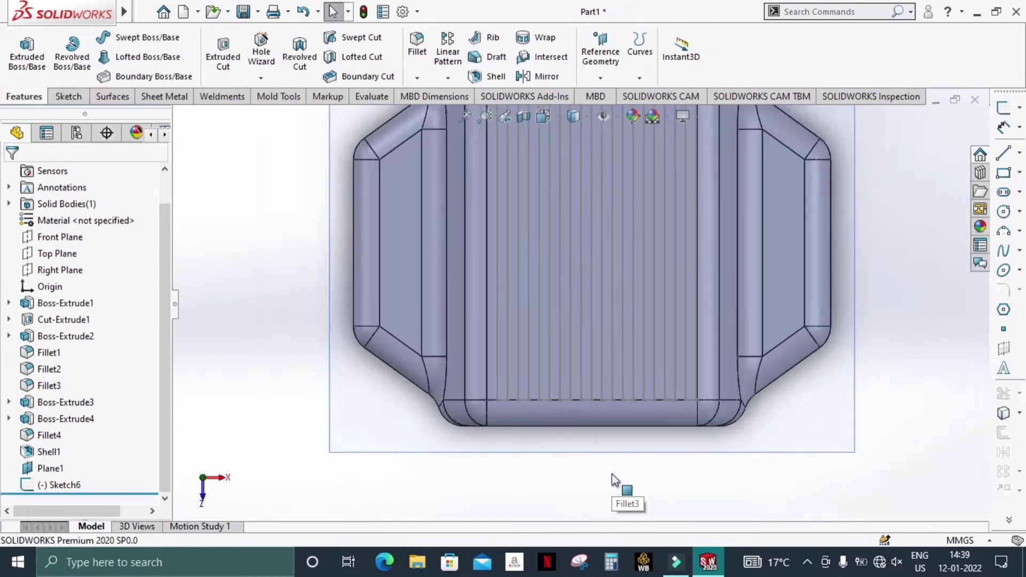
scroll(612, 473, "up", 1)
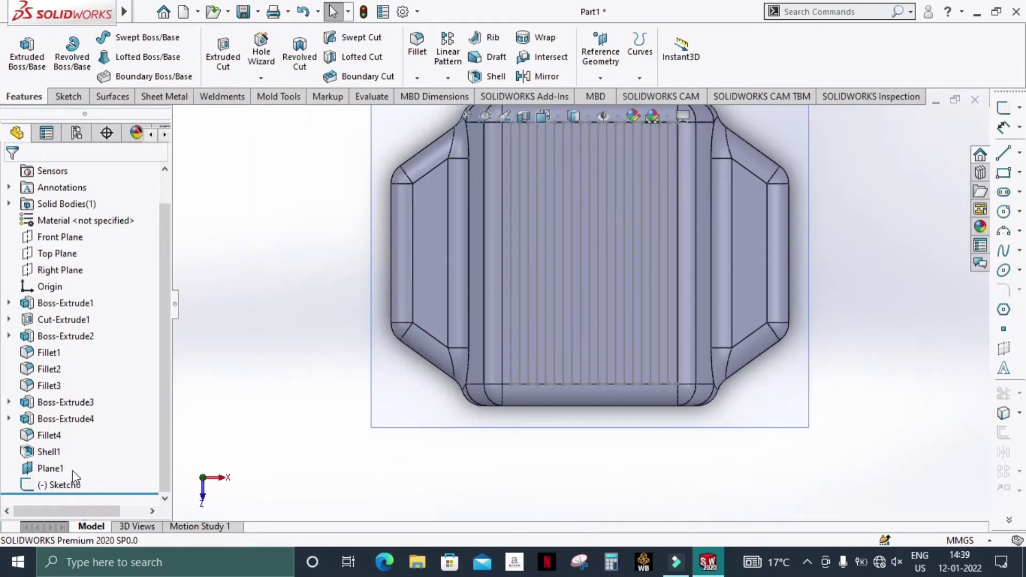
left_click(66, 483)
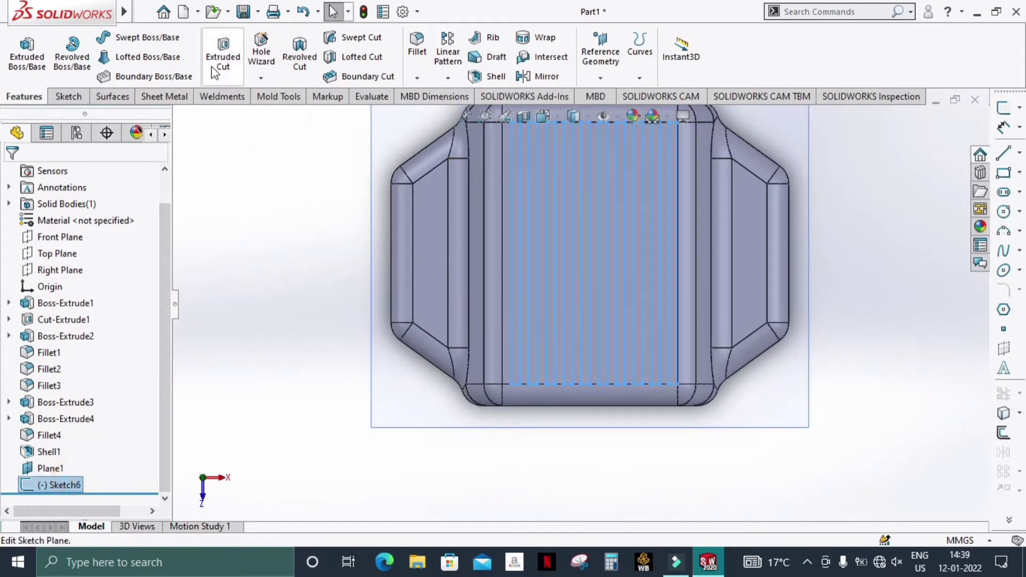
Wrap Sketch6 15 mm onto the striped front face and both narrow side faces
left_click(537, 38)
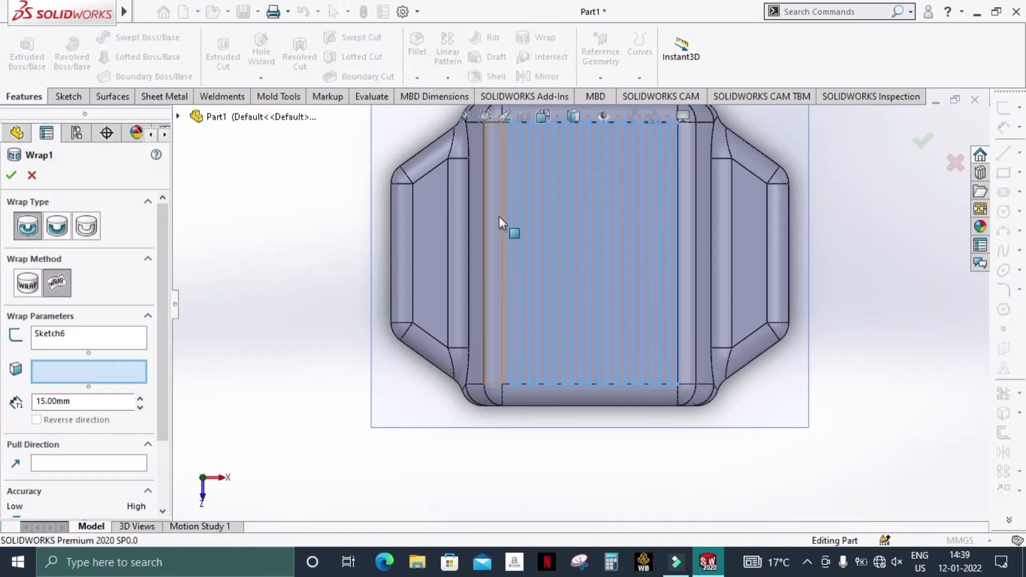
scroll(508, 214, "down", 5)
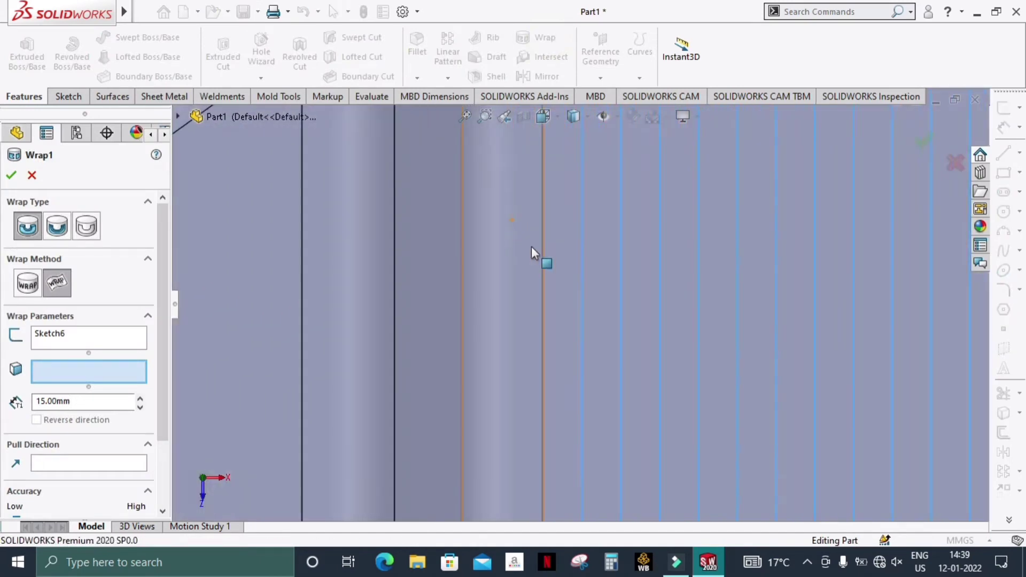
left_click(566, 242)
scroll(566, 242, "up", 3)
scroll(556, 248, "up", 2)
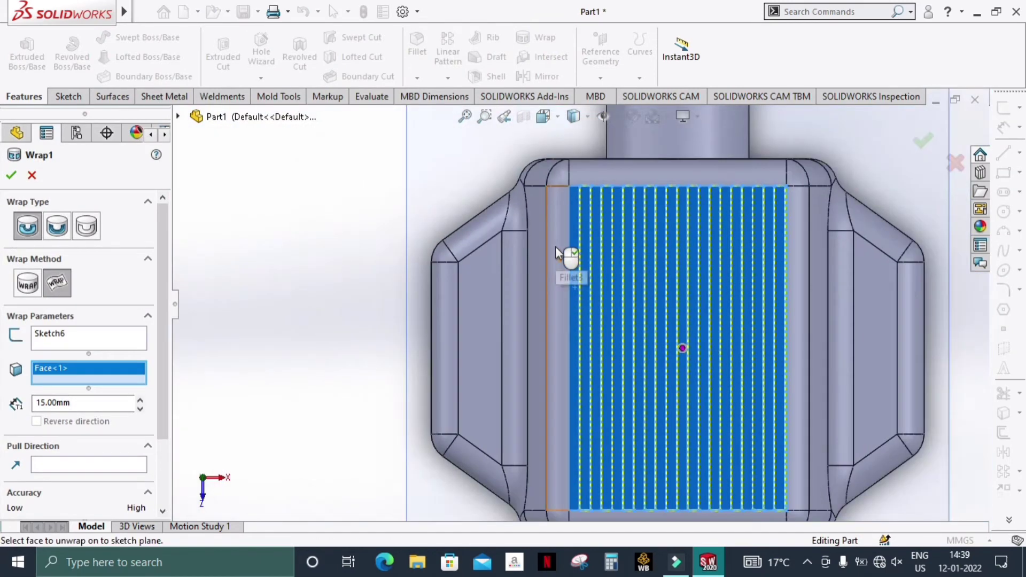
scroll(770, 272, "down", 3)
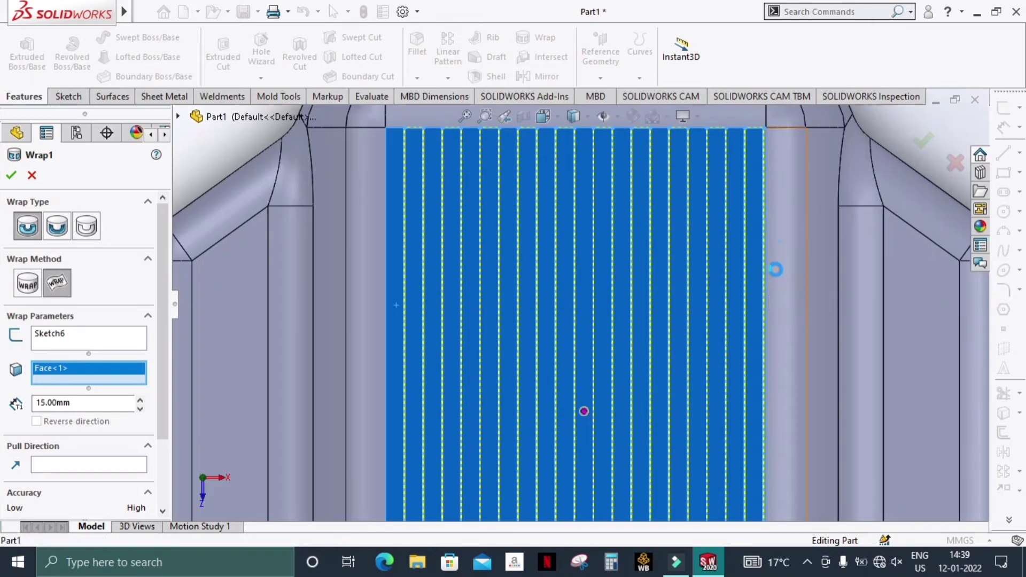
left_click(779, 269)
left_click(370, 278)
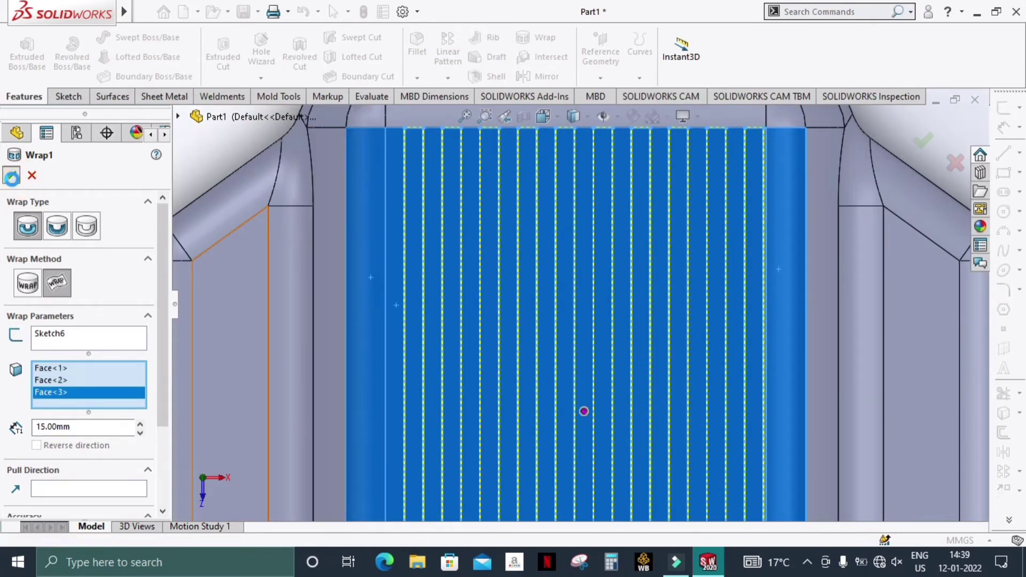
Complete Wrap1, orbit around the raised fins, and hide Plane1
key("f")
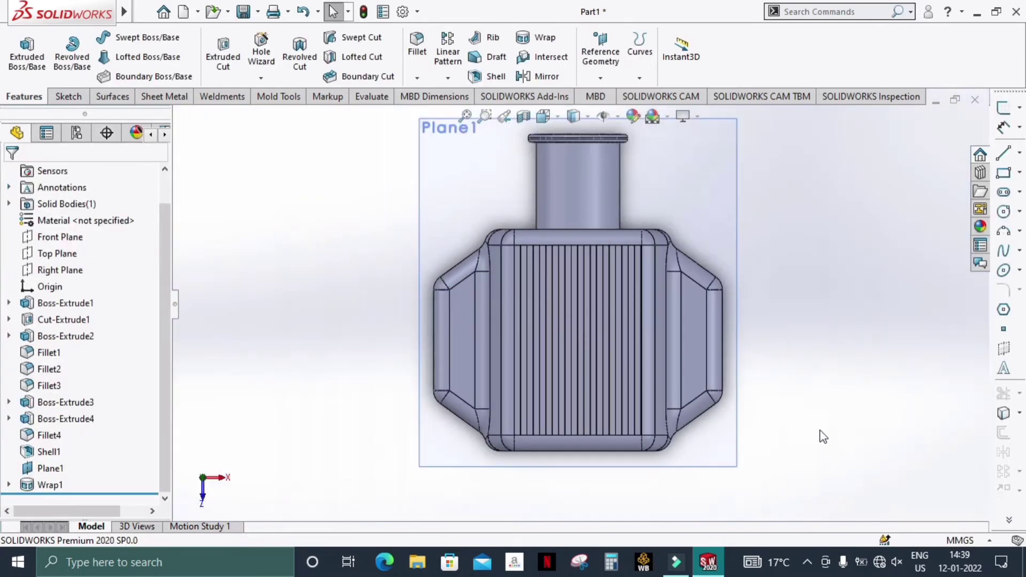
mouse_move(823, 436)
middle_mouse_down()
mouse_move(820, 287)
mouse_move(832, 216)
mouse_move(879, 227)
mouse_move(993, 376)
mouse_move(663, 305)
middle_mouse_up()
scroll(666, 278, "down", 3)
scroll(668, 238, "down", 3)
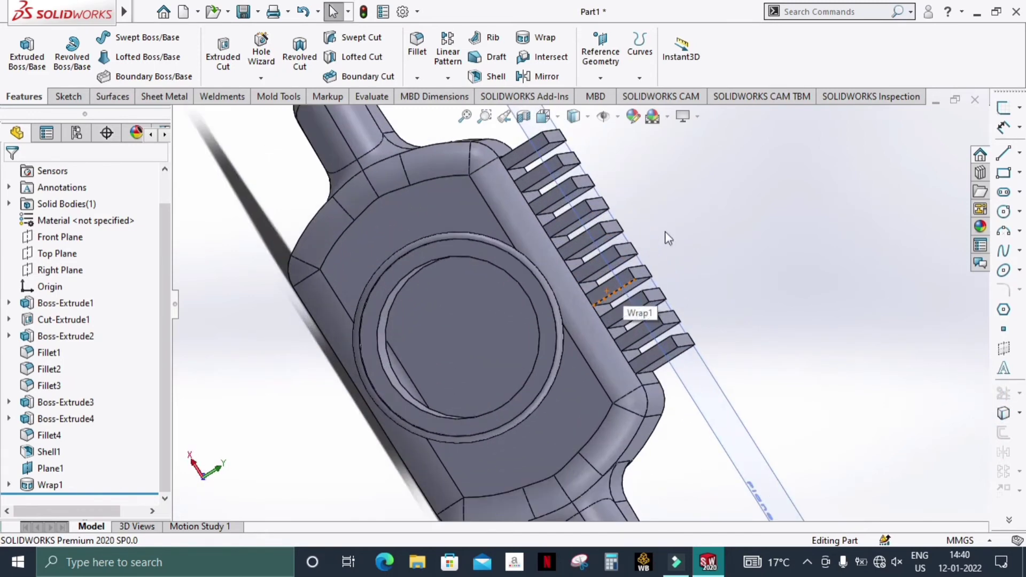
scroll(767, 264, "up", 3)
mouse_move(768, 264)
middle_mouse_down()
mouse_move(749, 261)
mouse_move(758, 298)
middle_mouse_up()
scroll(758, 297, "down", 2)
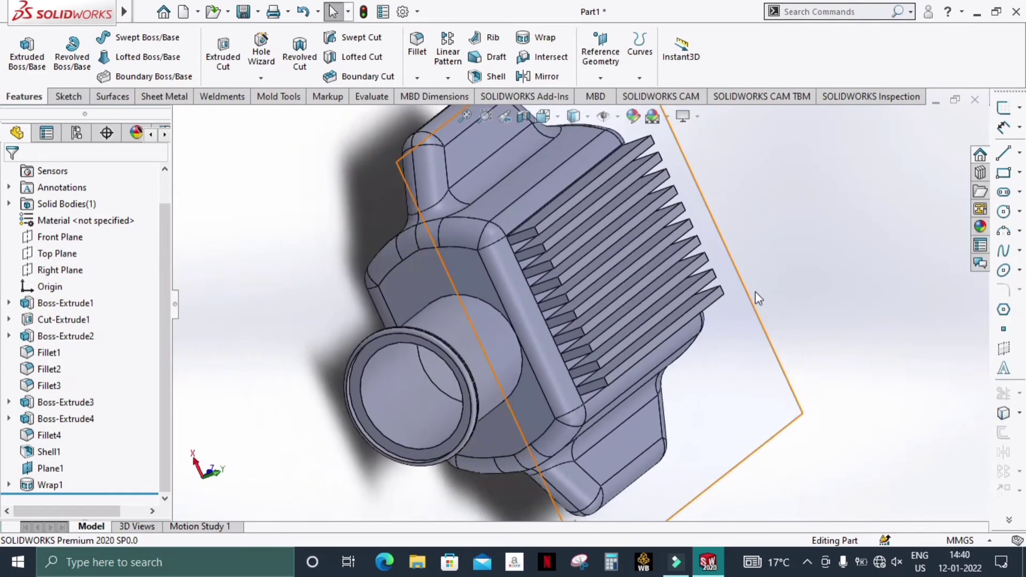
right_click(756, 342)
left_click(814, 309)
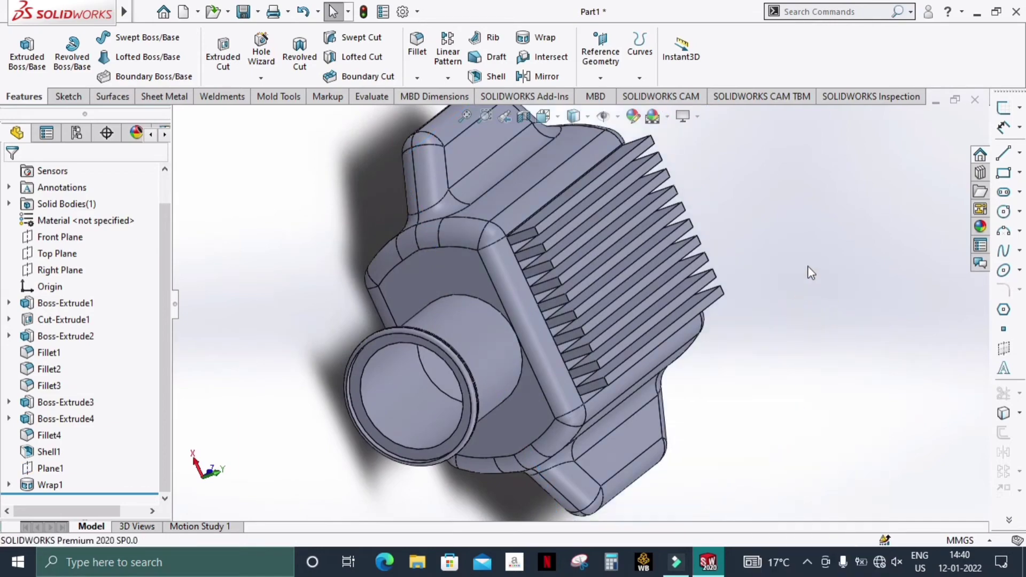
mouse_move(804, 273)
middle_mouse_down()
mouse_move(779, 295)
mouse_move(779, 230)
mouse_move(759, 220)
middle_mouse_up()
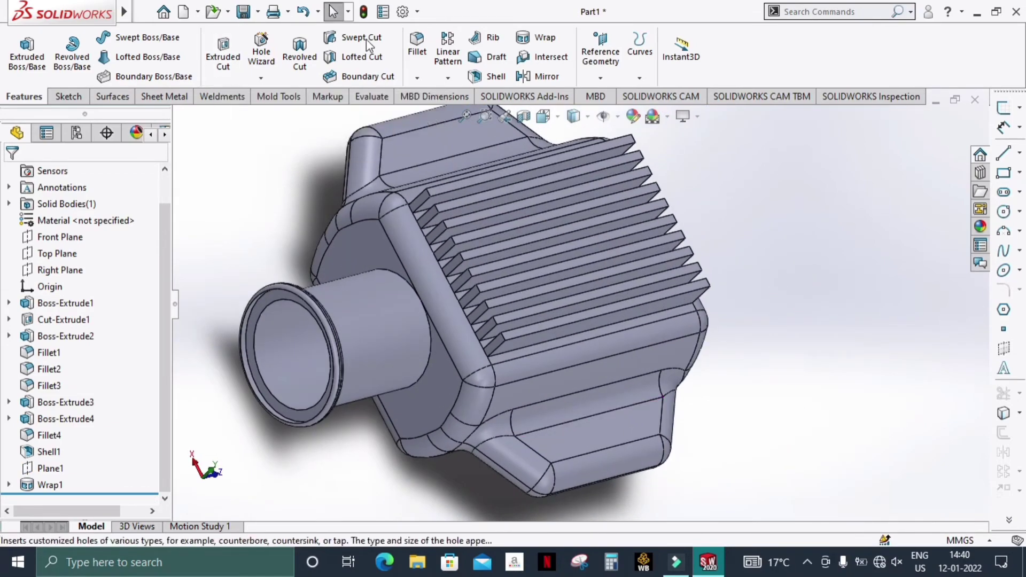
Start a fillet on the first fin's top face with a 1 mm radius
left_click(417, 48)
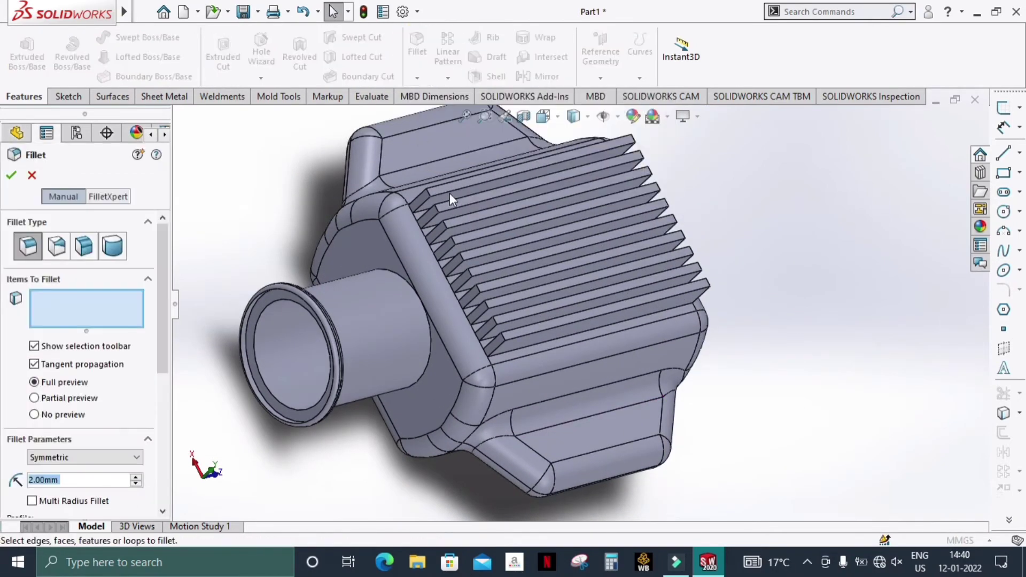
scroll(450, 194, "down", 3)
left_click(483, 193)
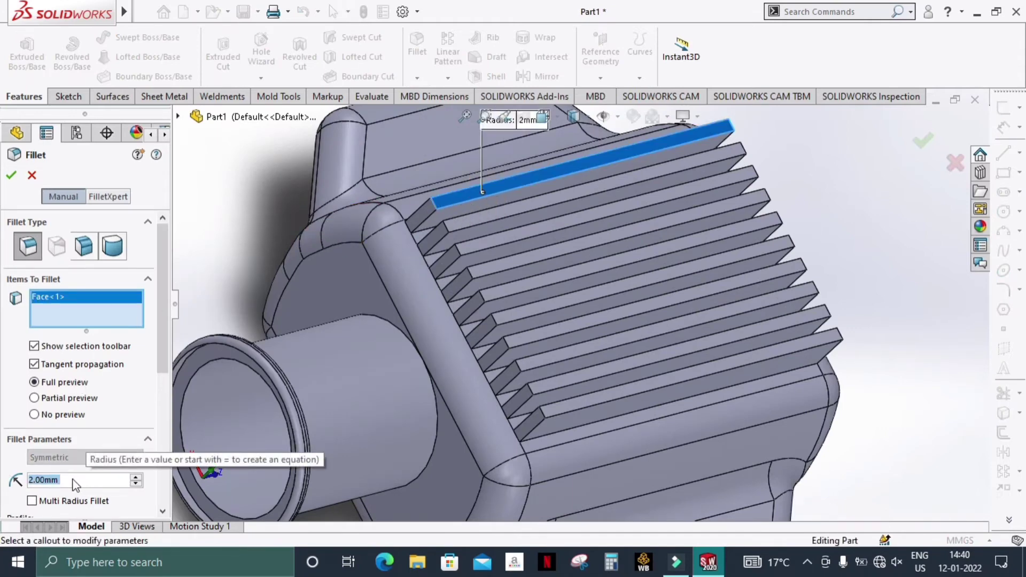
type("1")
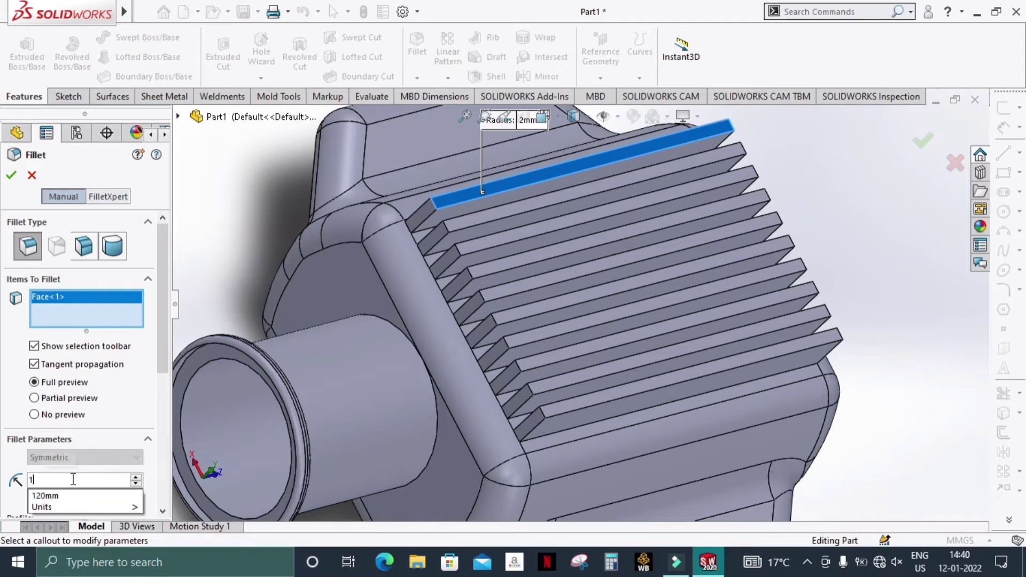
key("Return")
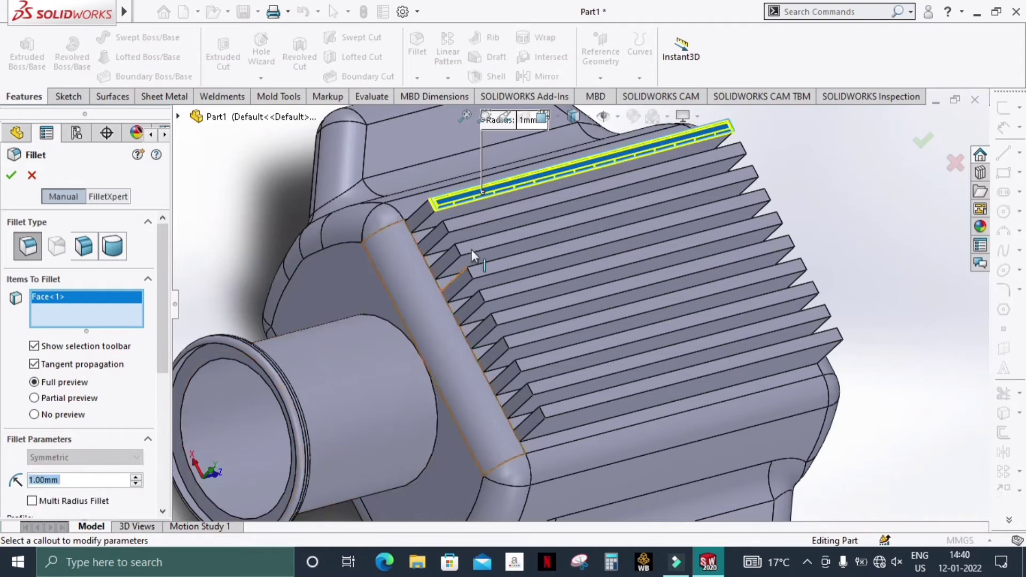
Add the second through ninth fin top faces to the fillet selection
left_click(489, 222)
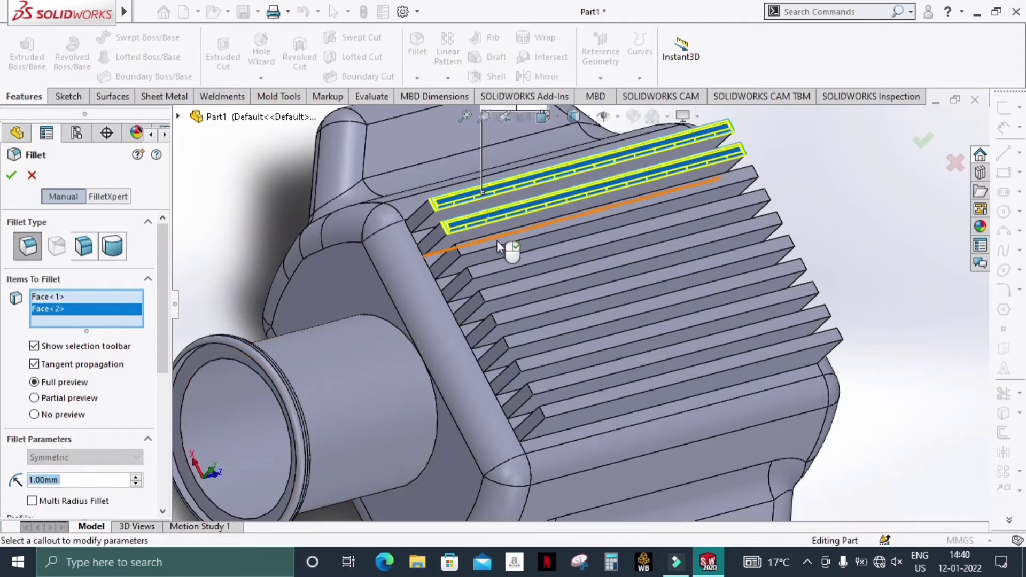
left_click(492, 235)
left_click(507, 266)
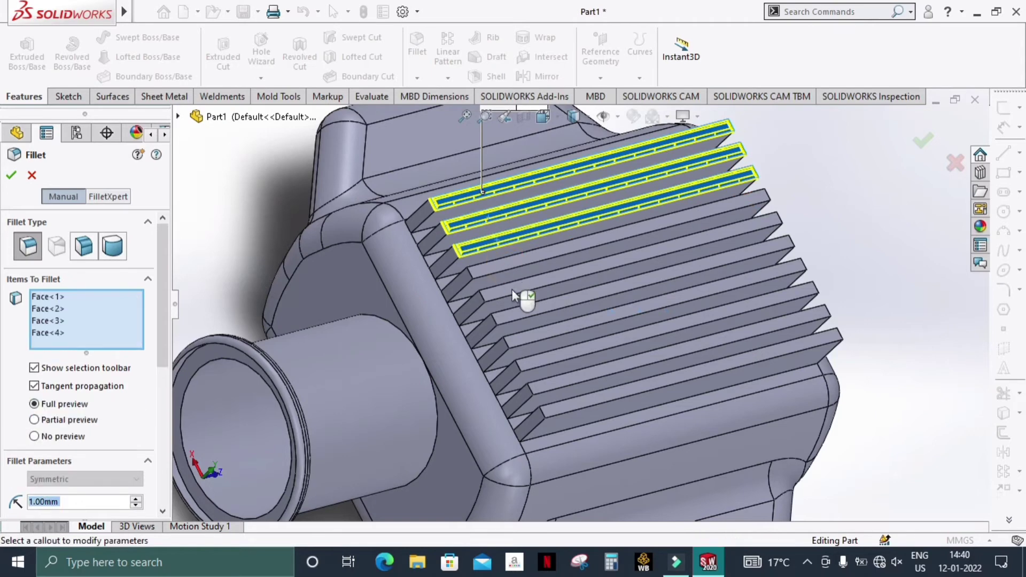
scroll(517, 291, "down", 3)
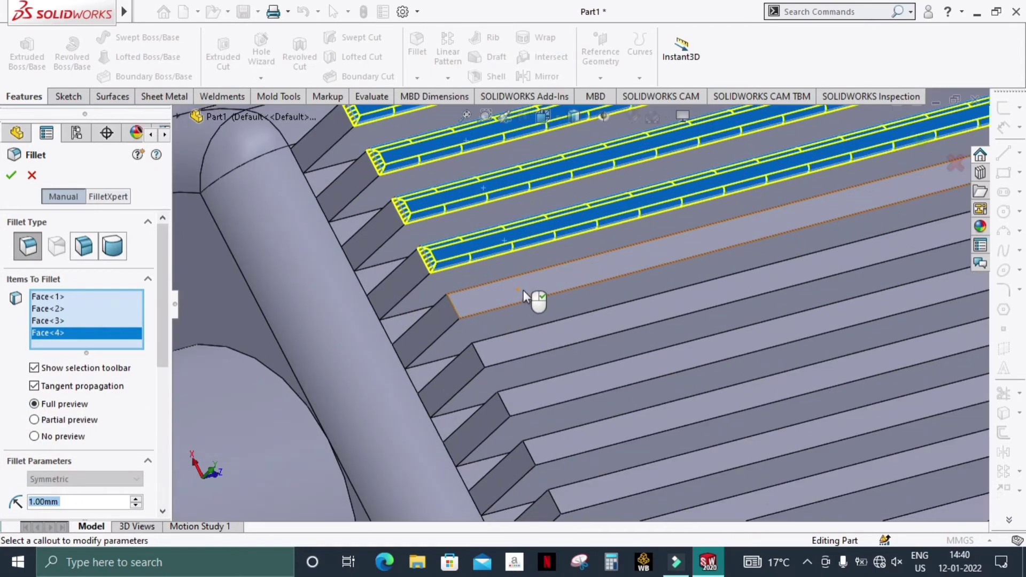
left_click(522, 291)
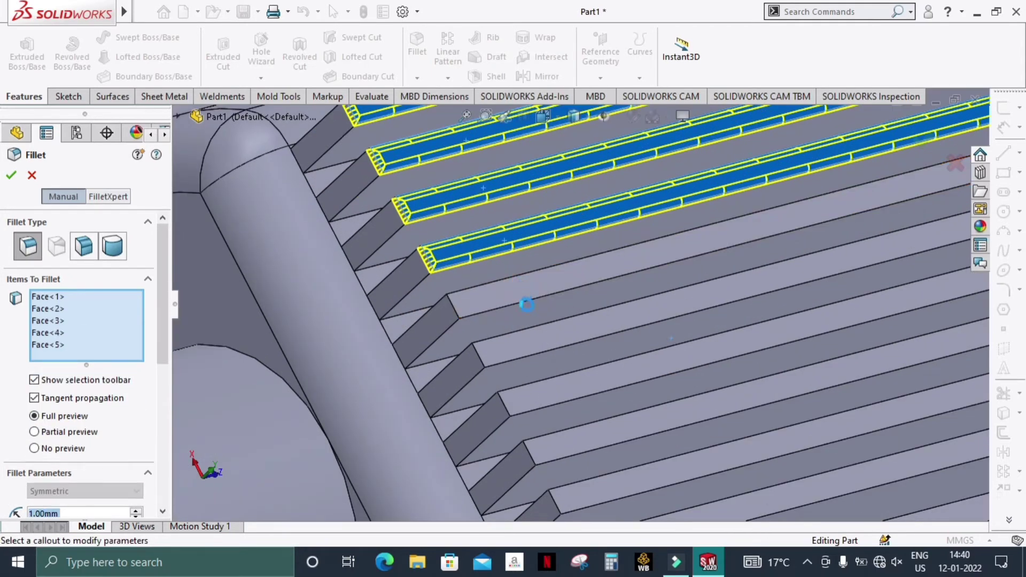
left_click(545, 336)
left_click(576, 383)
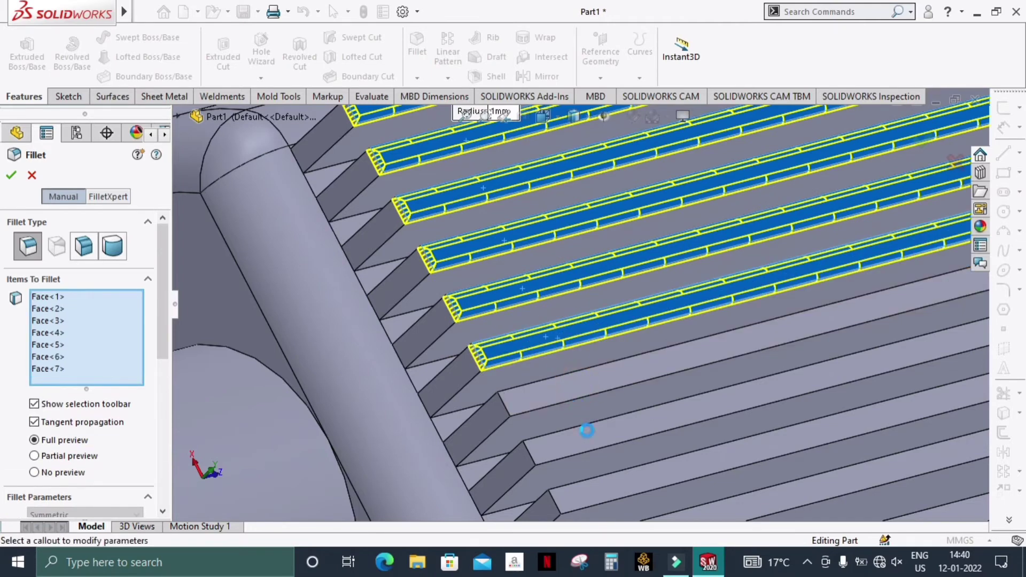
left_click(611, 447)
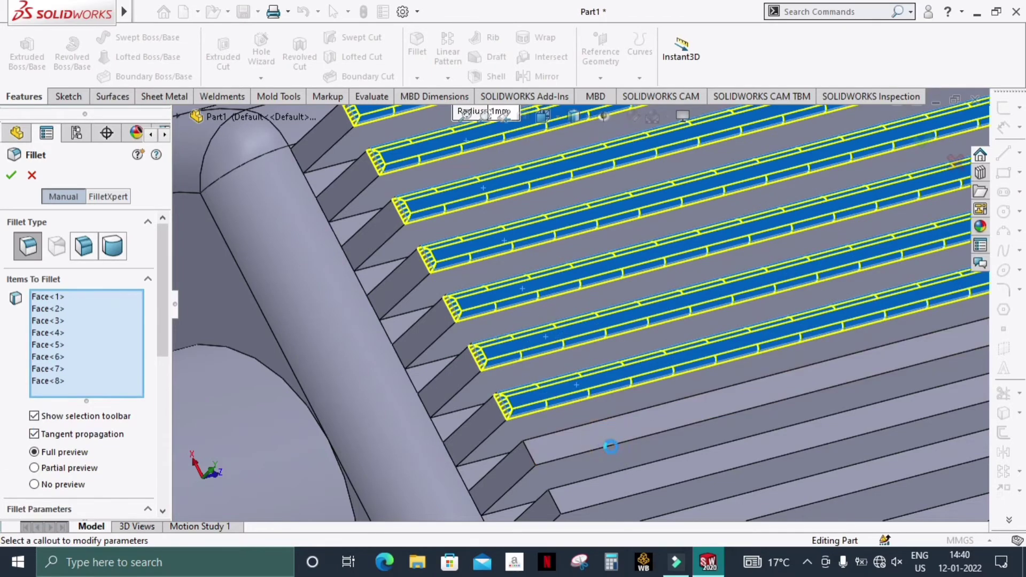
left_click(645, 480)
Add a tenth fin face and two fin end faces, and change the radius to 0.5 mm
scroll(643, 452, "up", 1)
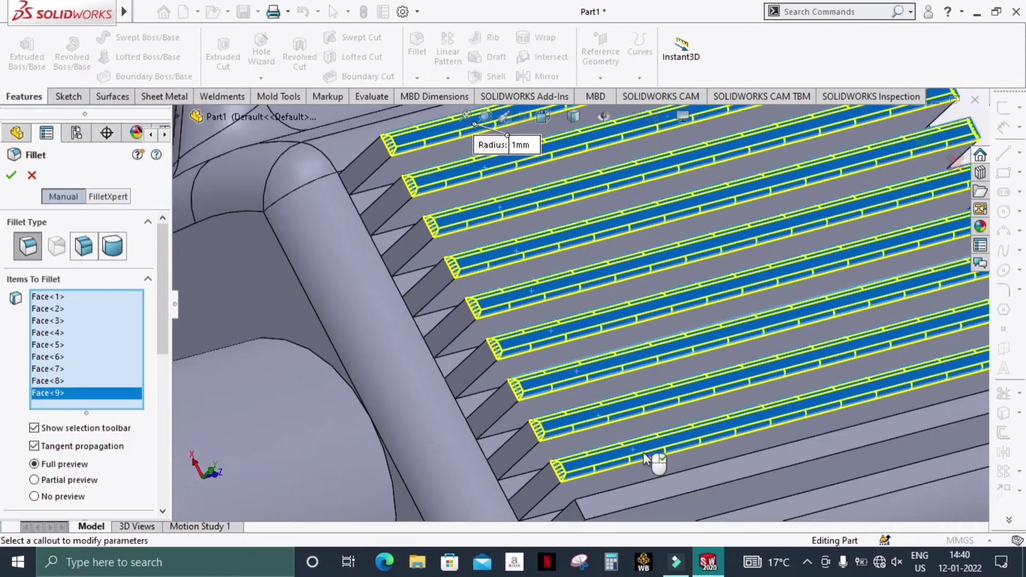
scroll(641, 443, "up", 3)
scroll(642, 406, "down", 3)
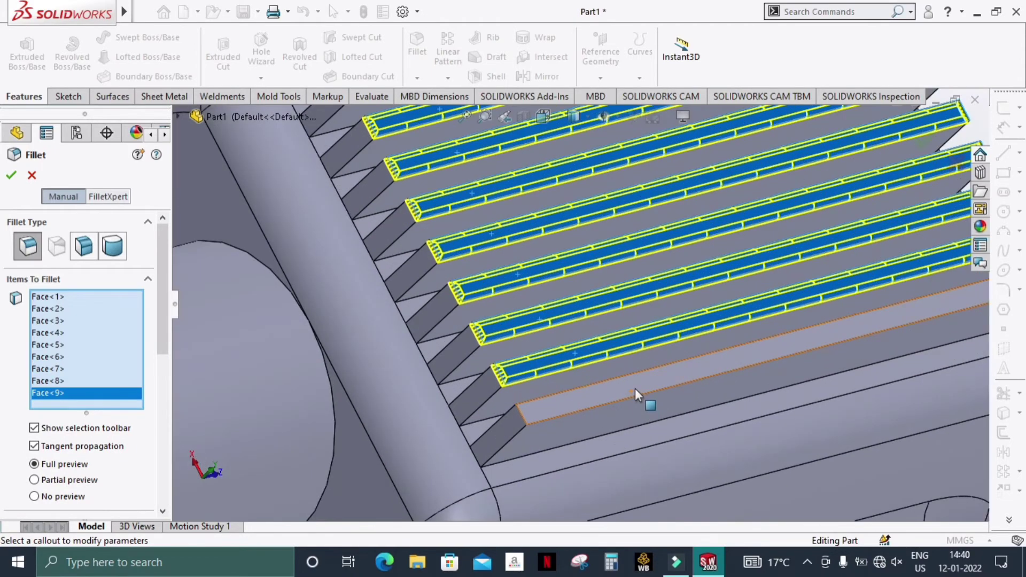
left_click(635, 390)
left_click(509, 424)
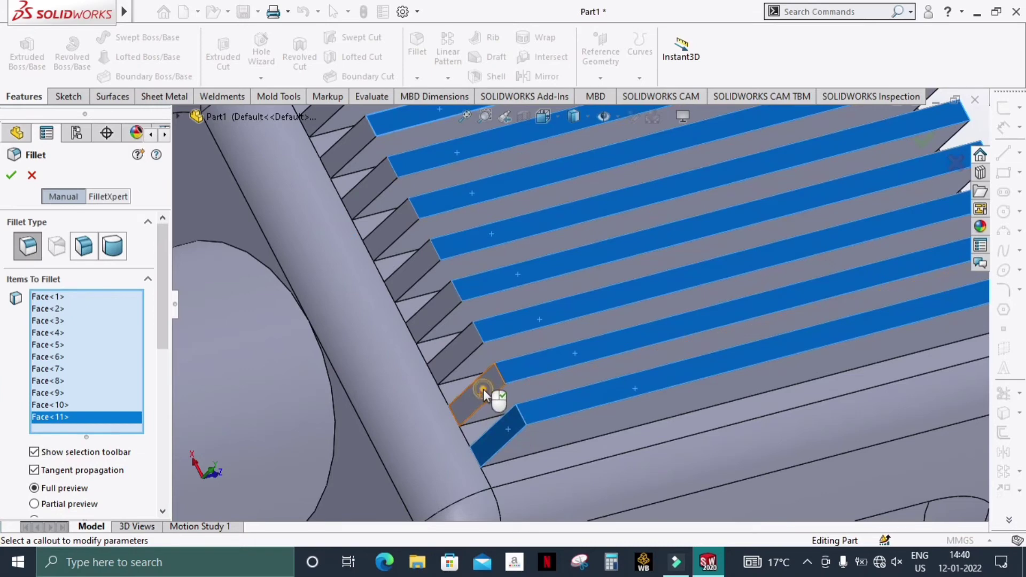
left_click(483, 390)
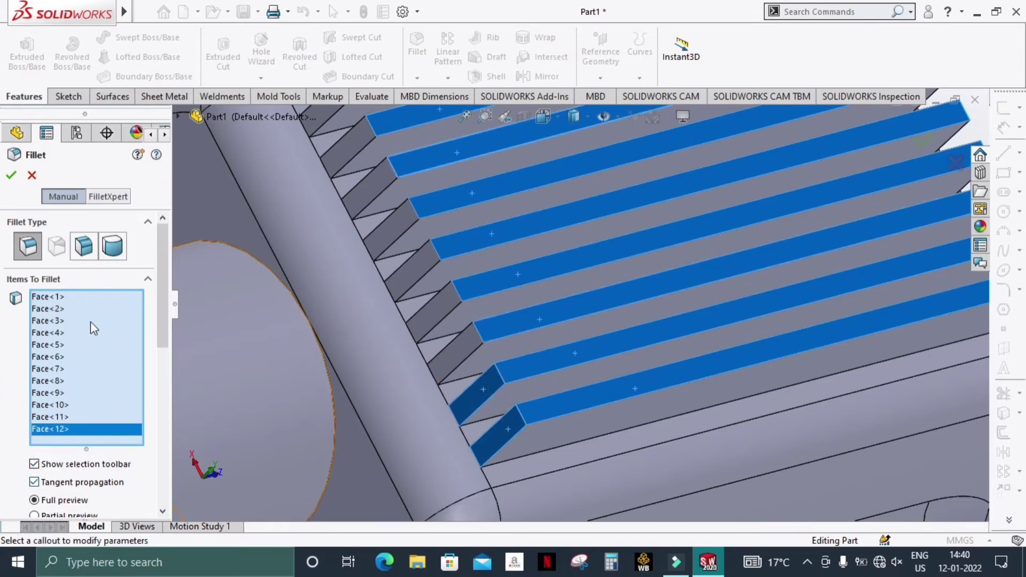
left_click_drag(166, 291, 162, 361)
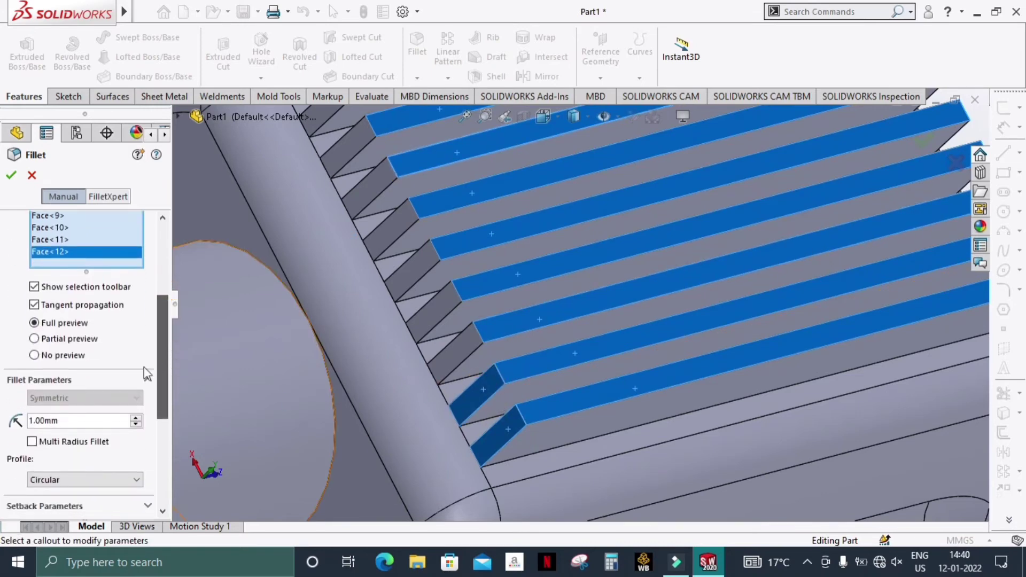
type("0")
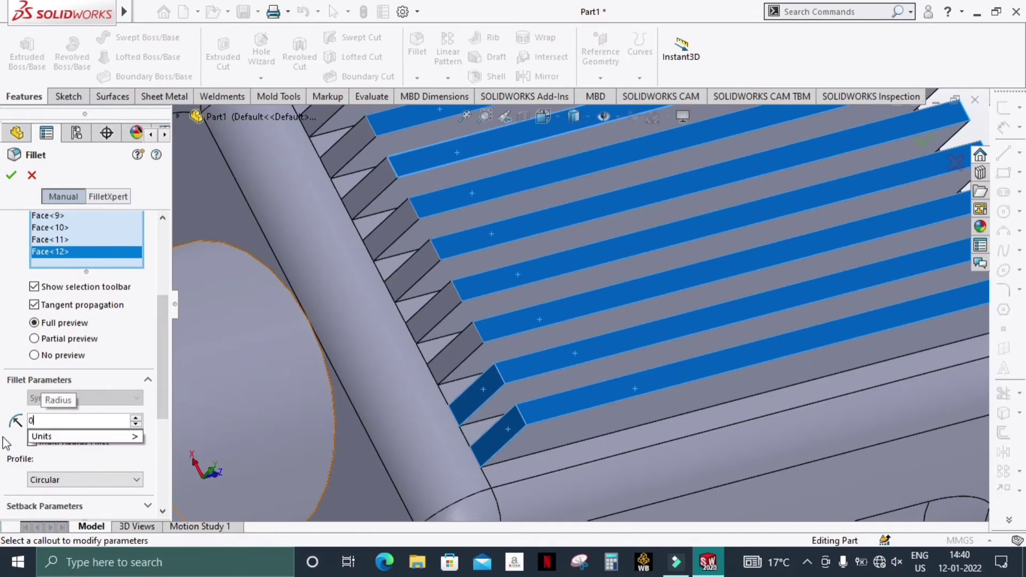
type(".5")
key("Return")
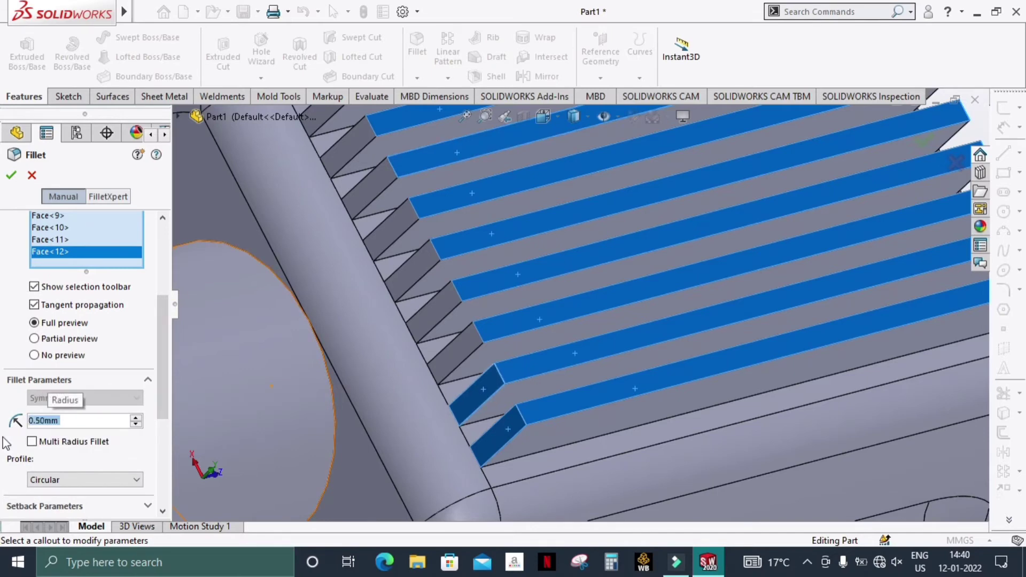
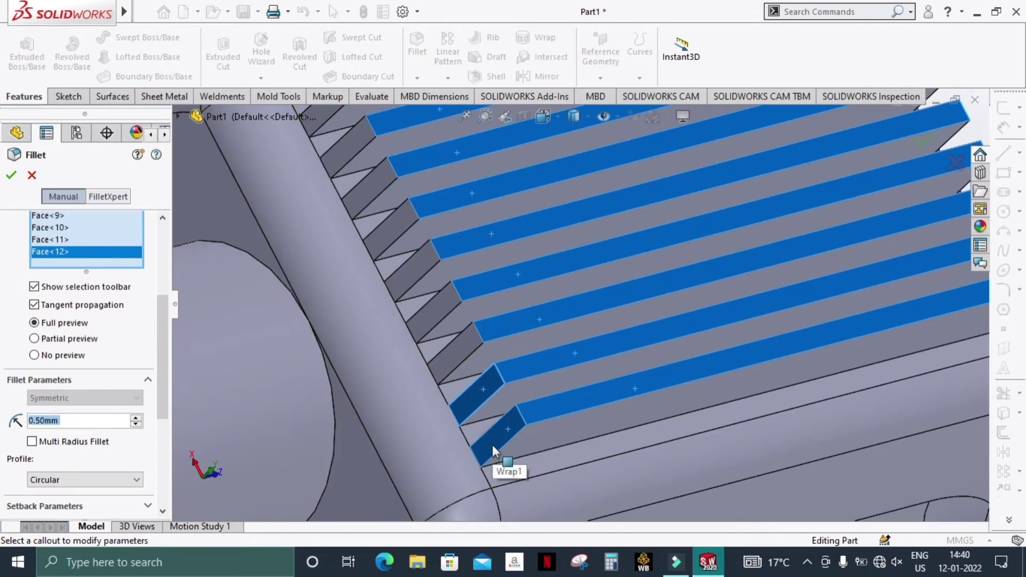
Leave out Face<11> and Face<12> and round the fin edges with a 1 mm fillet
left_click(493, 444)
left_click(470, 392)
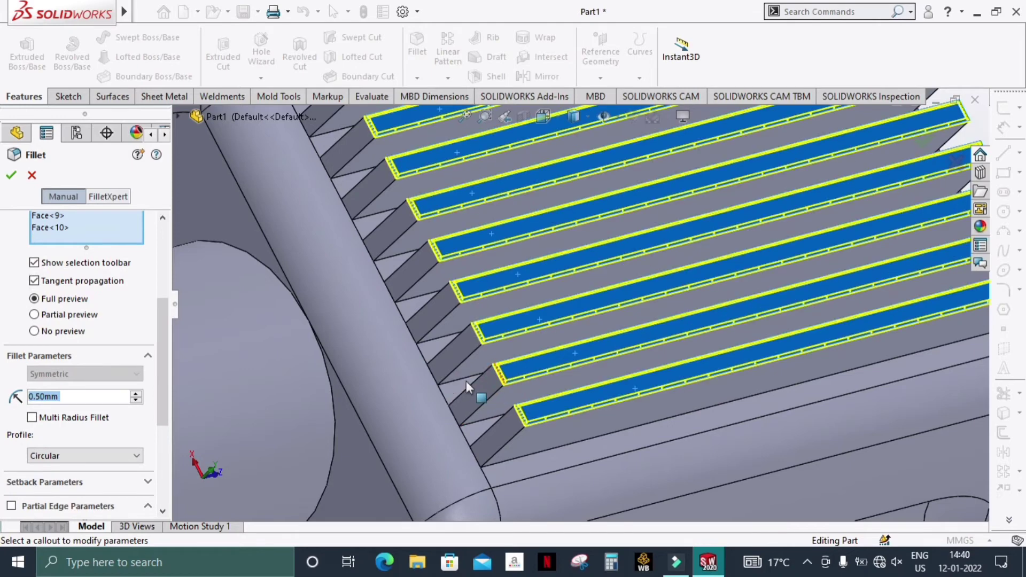
scroll(466, 381, "up", 2)
type("1.")
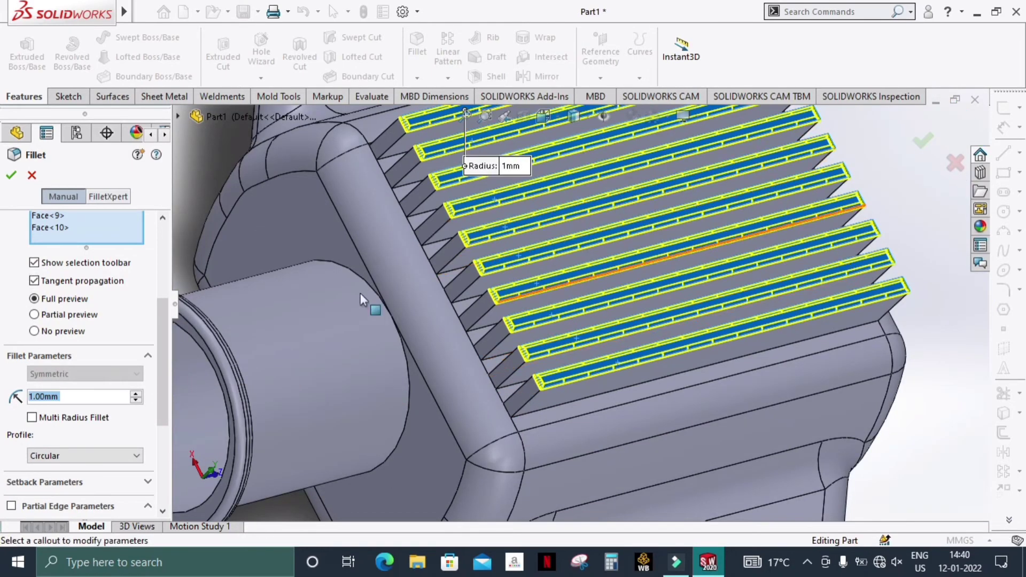
left_click(12, 178)
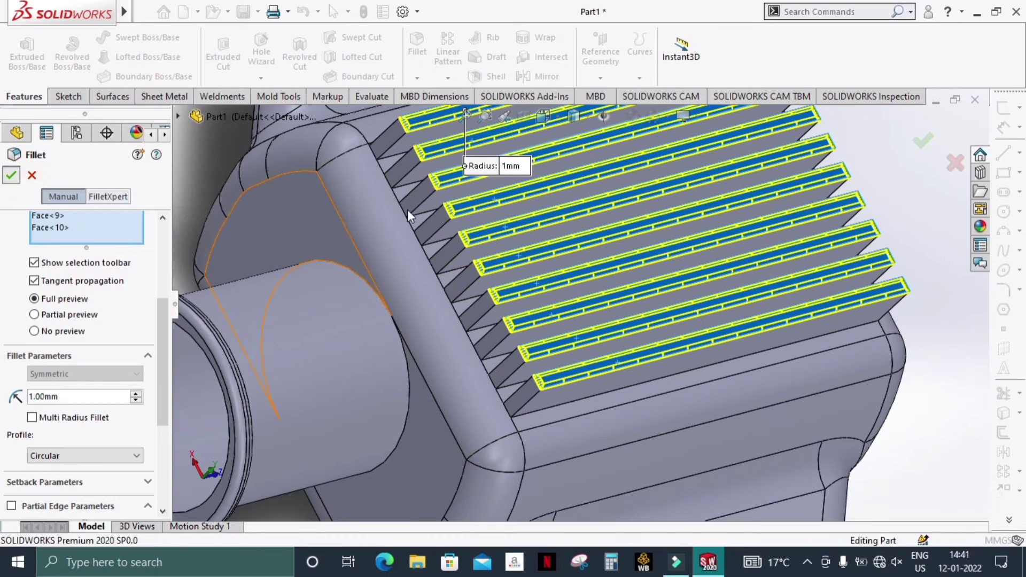
scroll(528, 317, "up", 5)
mouse_move(743, 184)
middle_mouse_down()
mouse_move(723, 249)
mouse_move(745, 228)
mouse_move(745, 114)
mouse_move(778, 204)
mouse_move(681, 161)
mouse_move(720, 197)
mouse_move(771, 183)
mouse_move(716, 123)
middle_mouse_up()
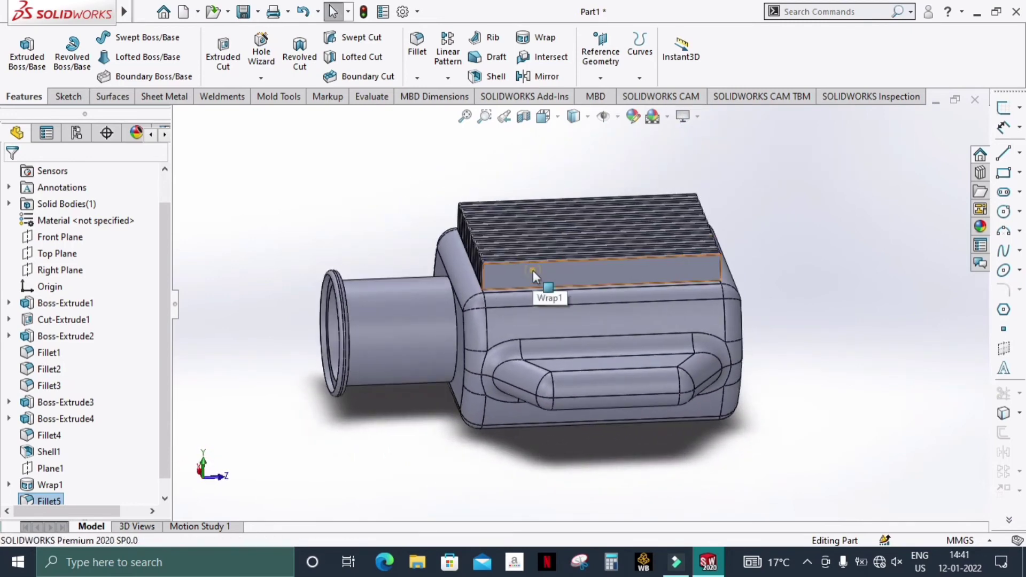
Start a new sketch on the Right Plane
left_click(533, 275)
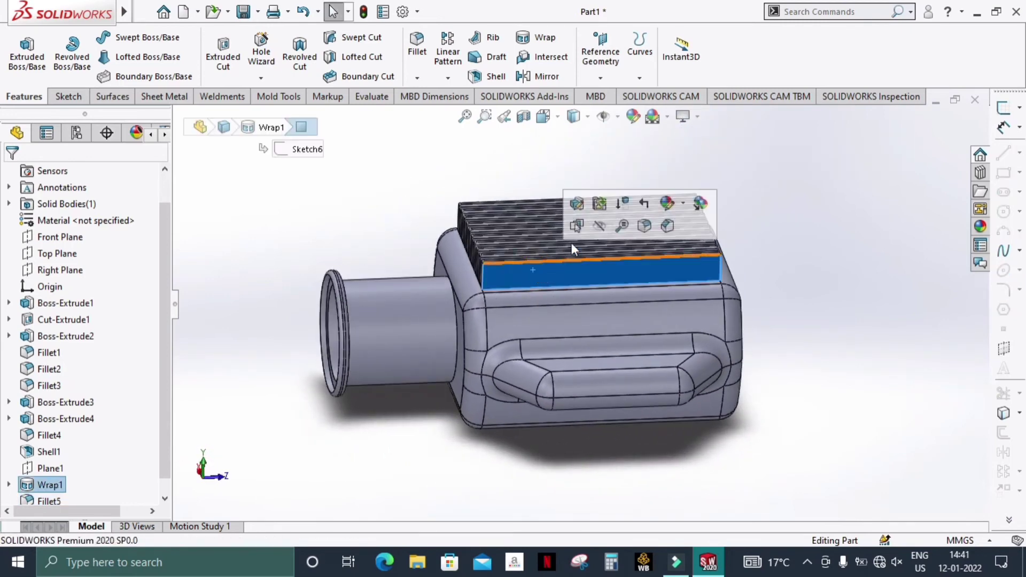
left_click(825, 241)
middle_click_drag(806, 257, 79, 238)
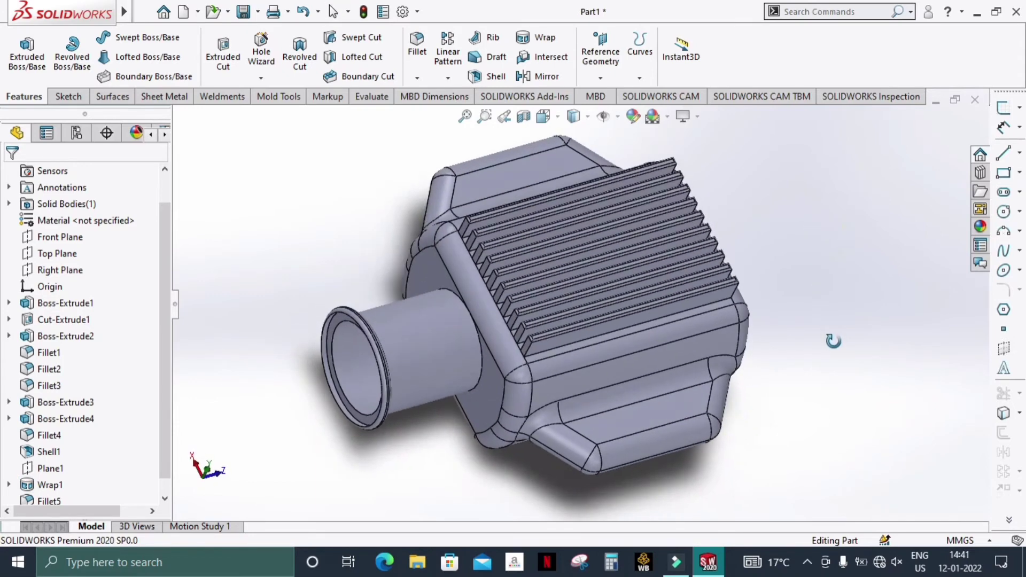
left_click(63, 249)
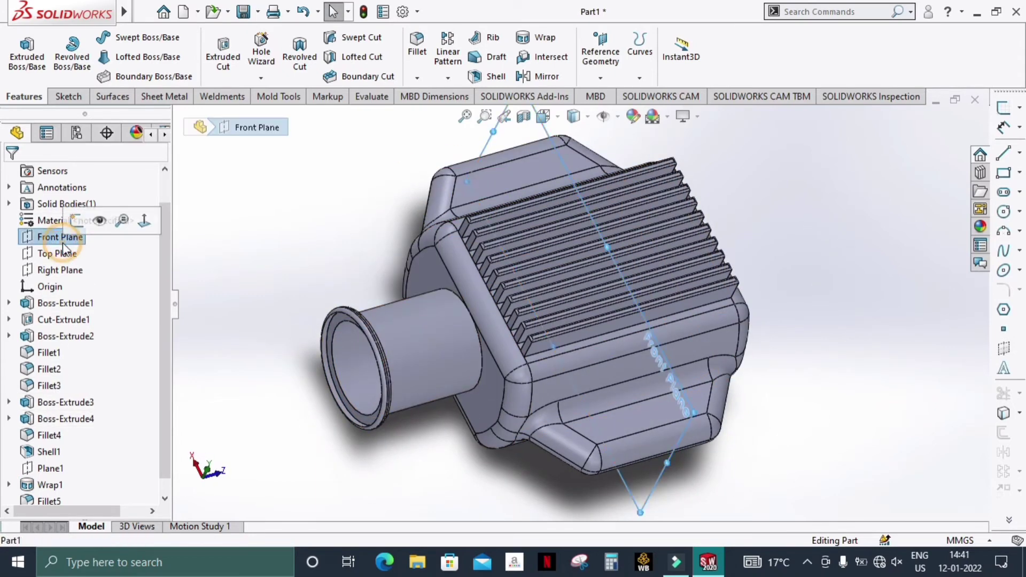
left_click(63, 272)
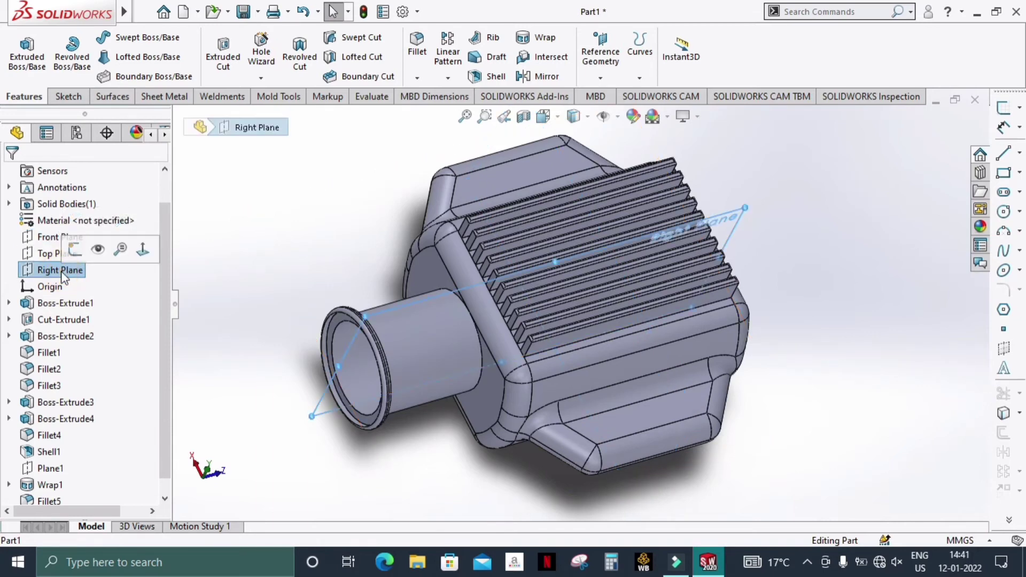
left_click(74, 248)
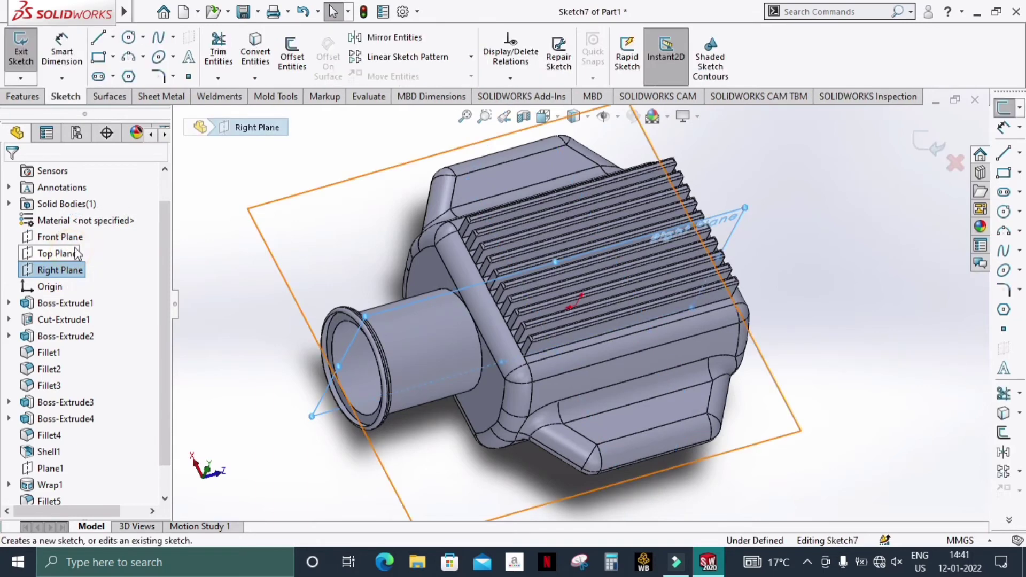
Look Normal To the plane and draw a corner rectangle over the fin block
left_click(557, 117)
left_click(626, 200)
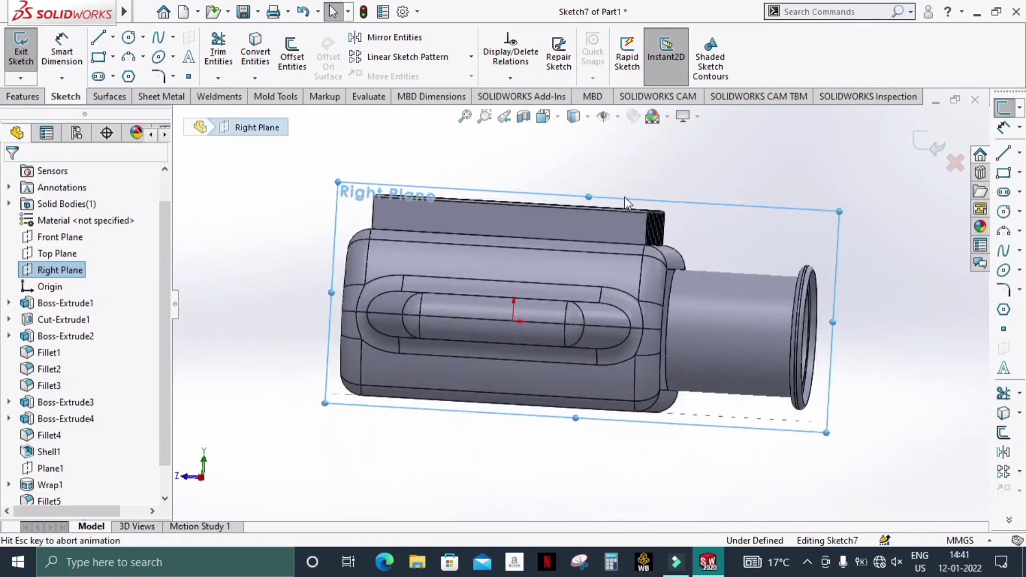
scroll(481, 187, "down", 3)
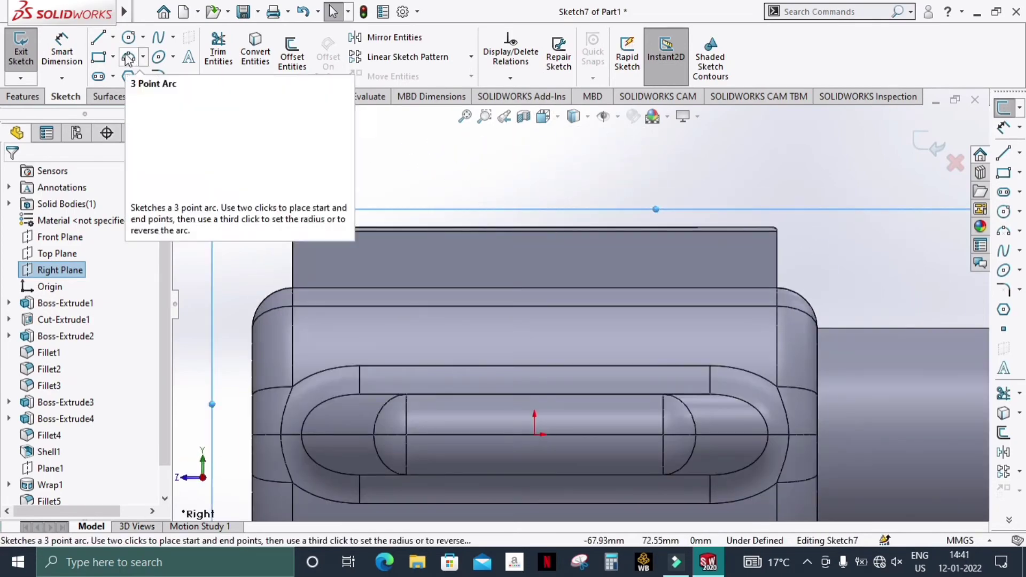
left_click(98, 56)
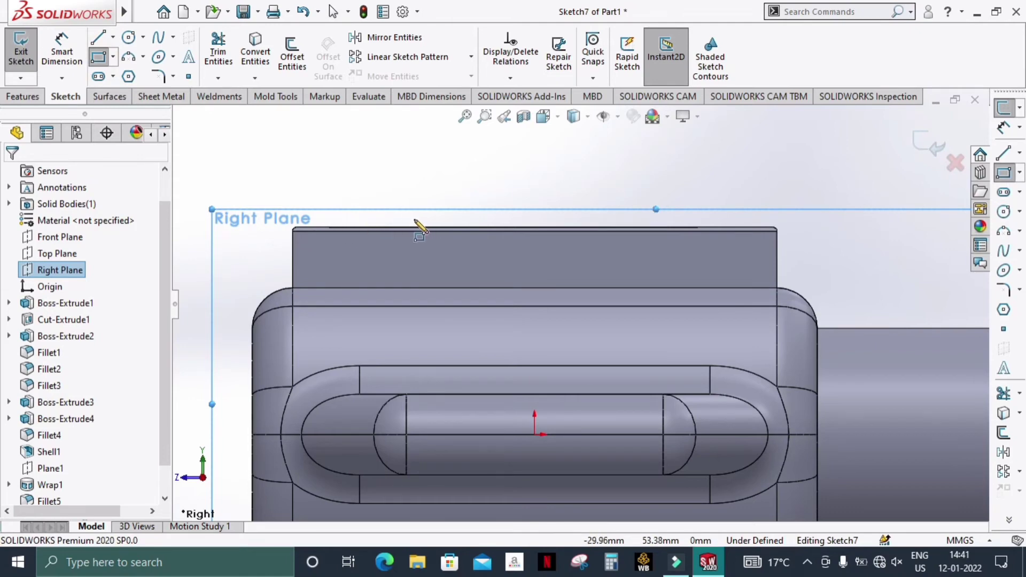
left_click(413, 218)
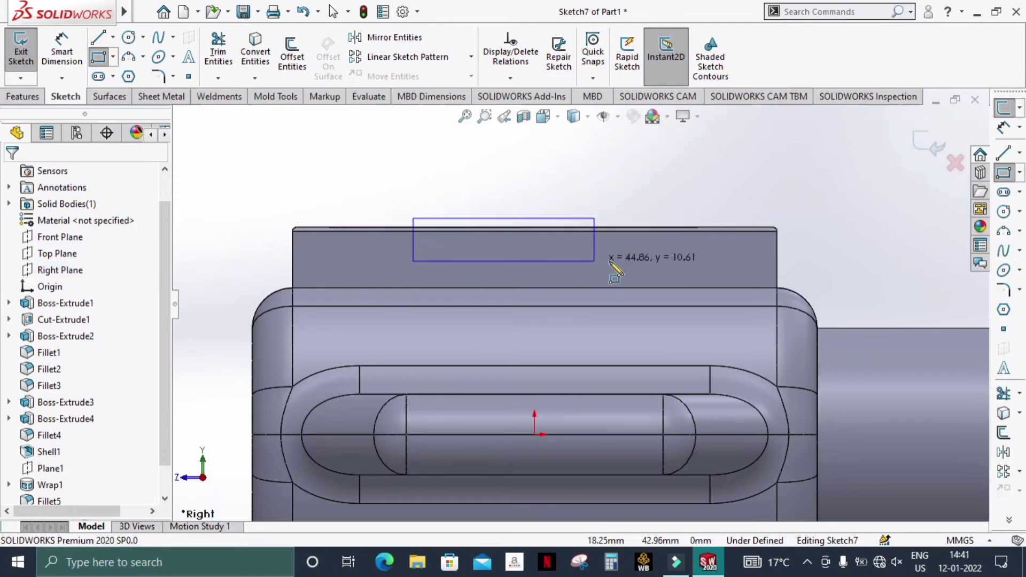
left_click(654, 256)
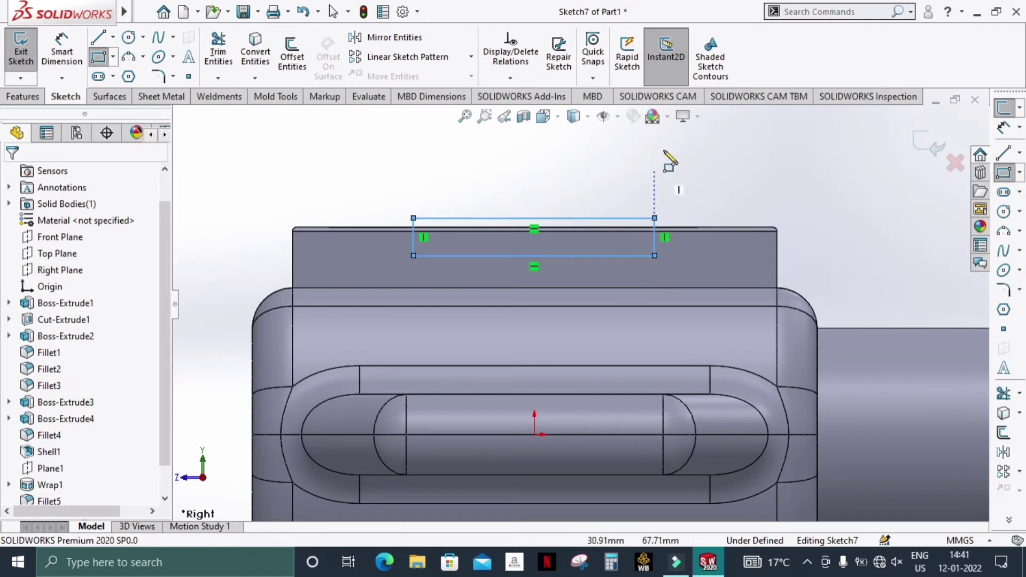
left_click(929, 148)
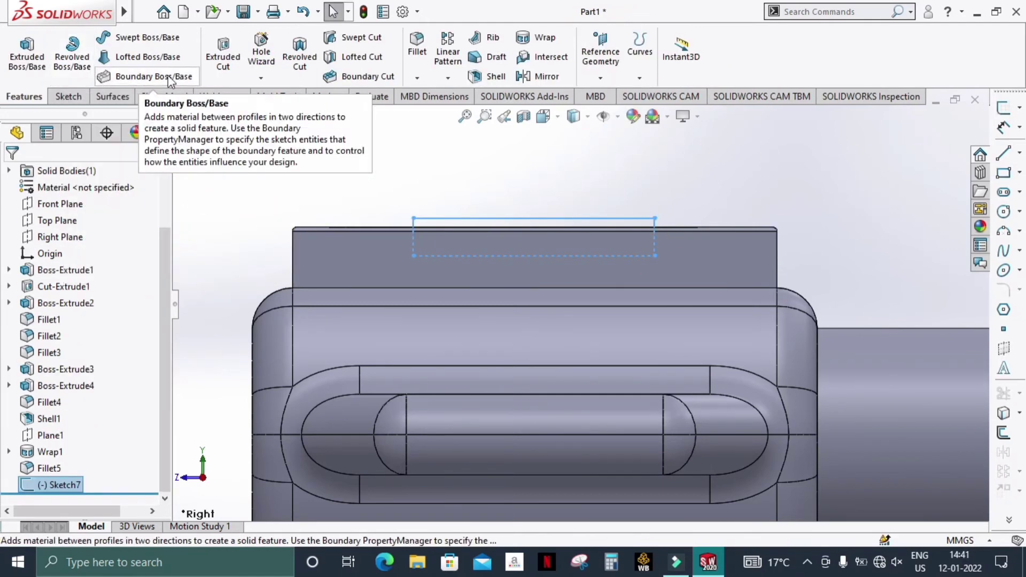
Extrude-cut Sketch7 Through All - Both to trim the central fins
left_click(220, 60)
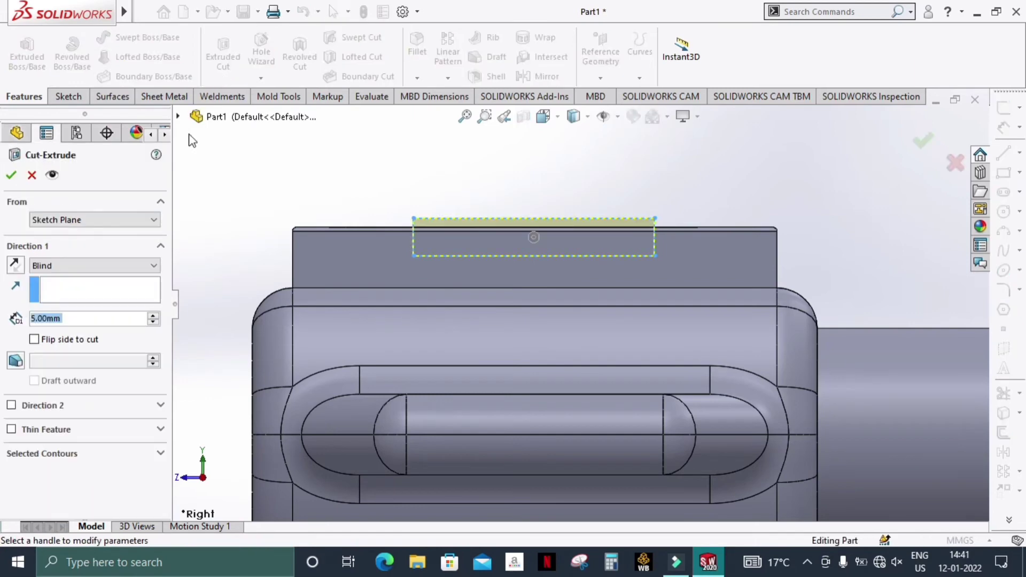
left_click(65, 266)
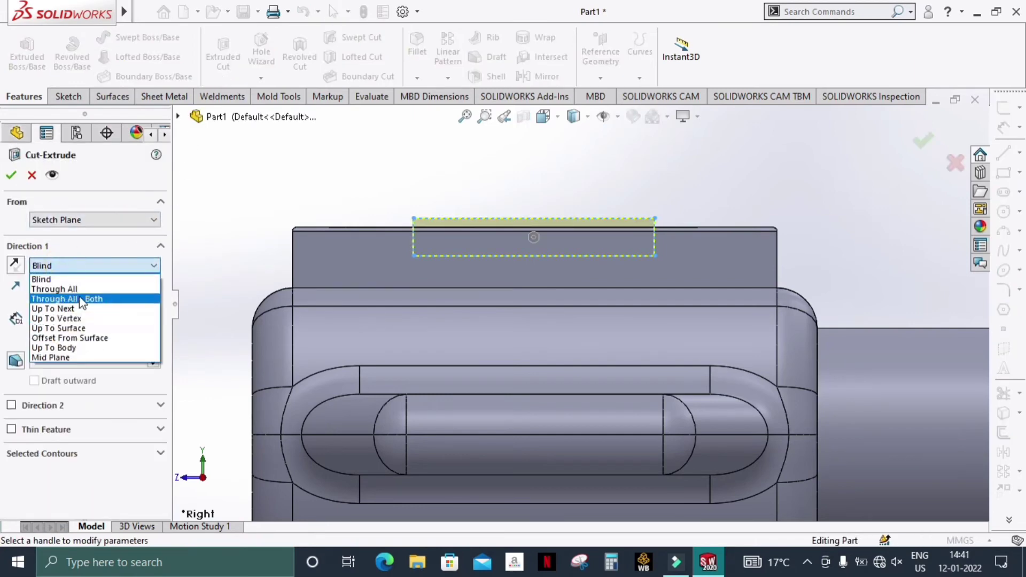
left_click(80, 294)
left_click(11, 181)
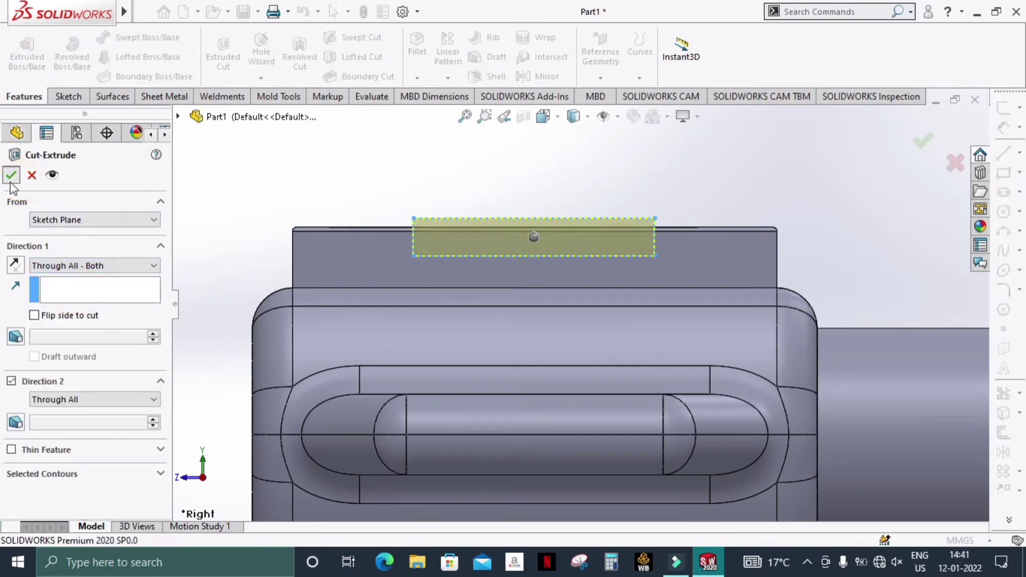
scroll(583, 273, "up", 3)
mouse_move(674, 261)
middle_mouse_down()
mouse_move(802, 278)
mouse_move(865, 353)
mouse_move(880, 396)
mouse_move(839, 358)
mouse_move(817, 252)
mouse_move(898, 298)
mouse_move(951, 236)
mouse_move(887, 288)
middle_mouse_up()
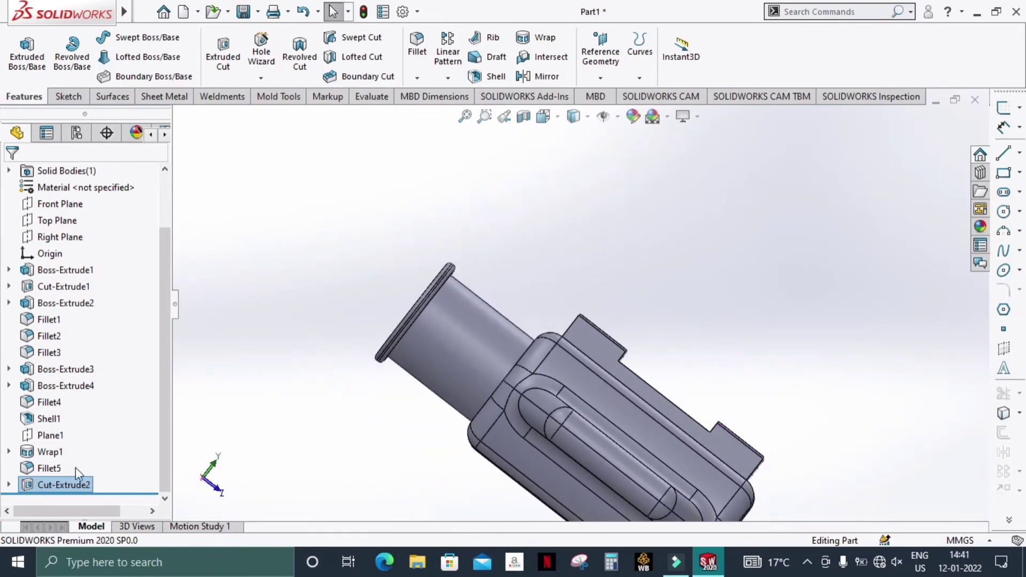
Set up a mirror of Fillet5 and Wrap1 about the Top Plane
left_click(58, 470)
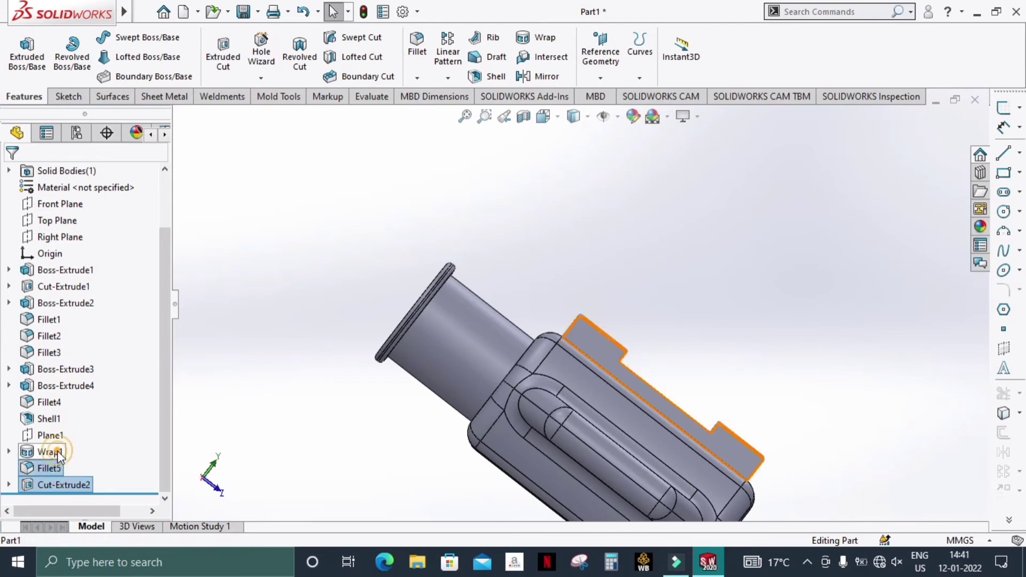
left_click(58, 454)
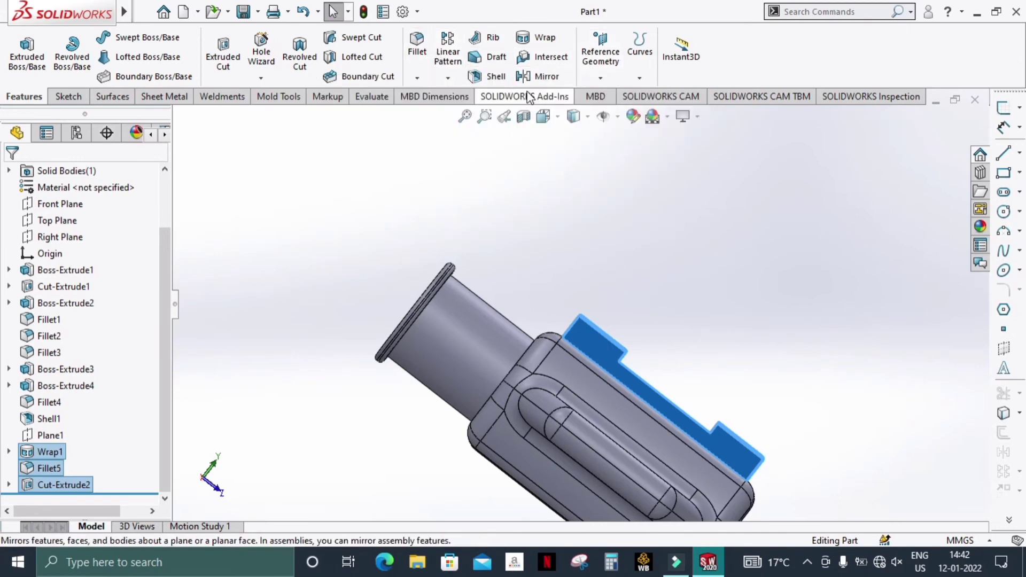
left_click(535, 81)
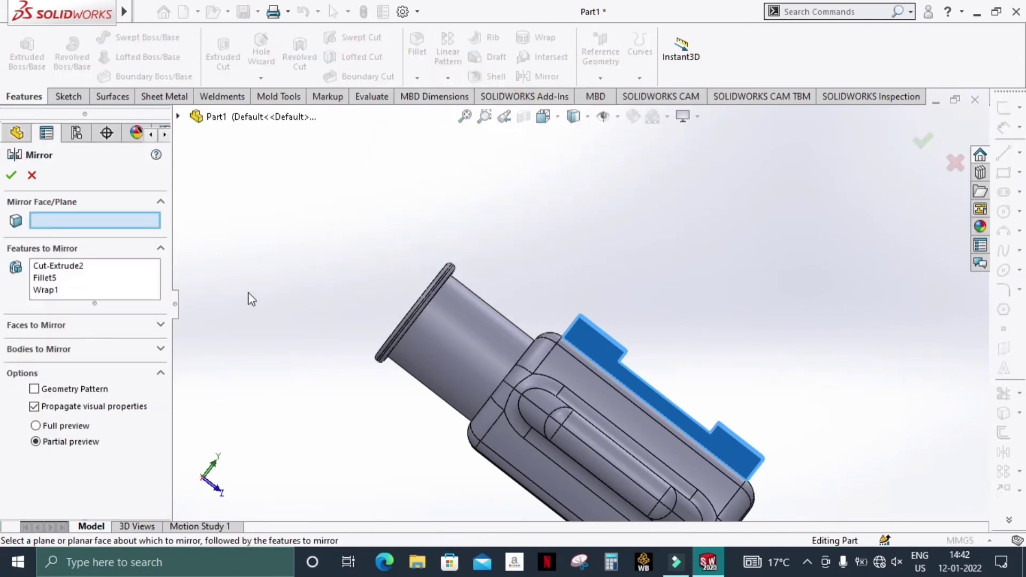
left_click(178, 116)
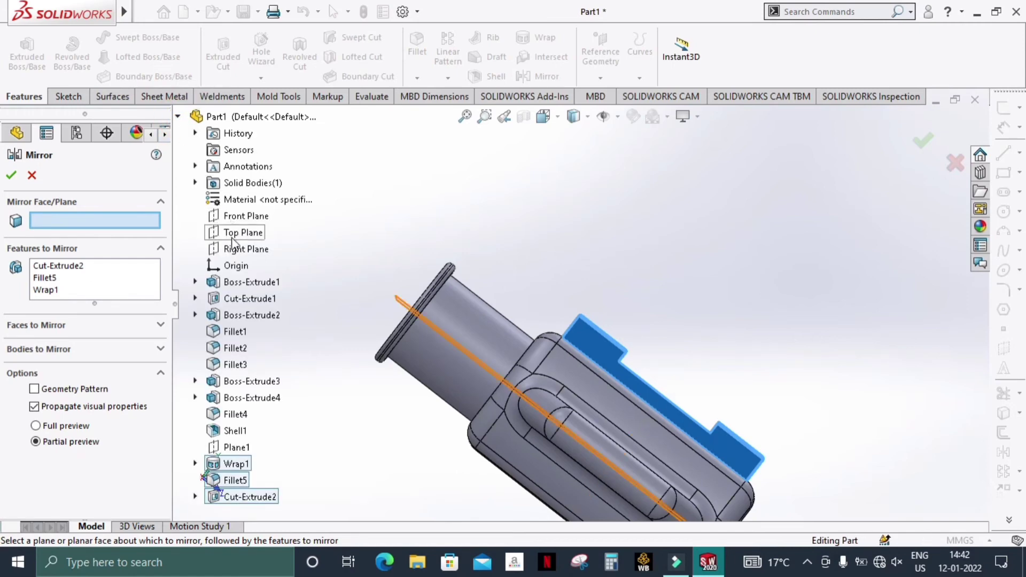
left_click(232, 239)
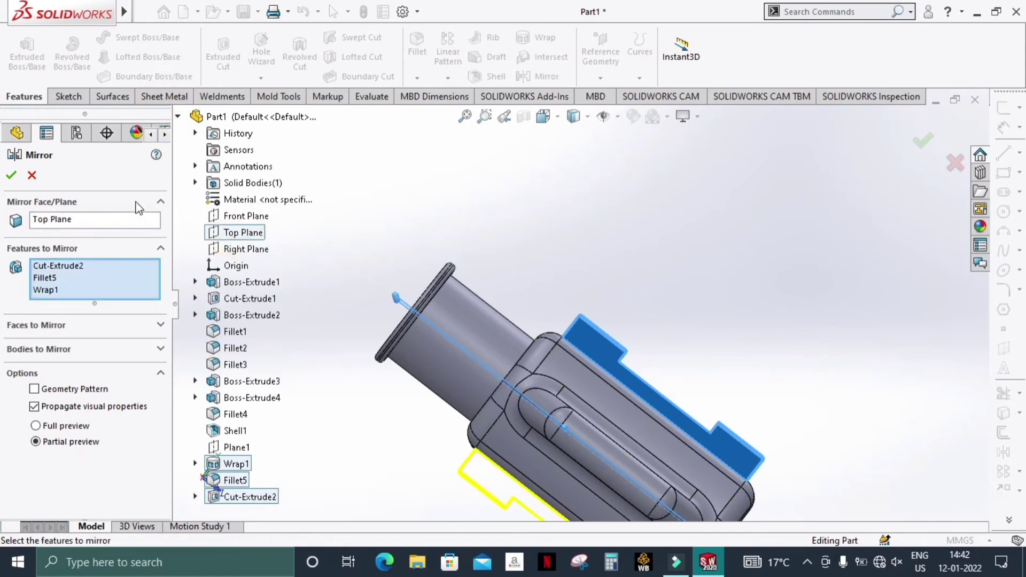
Add Cut-Extrude1 to the features to mirror and inspect the preview
left_click(12, 174)
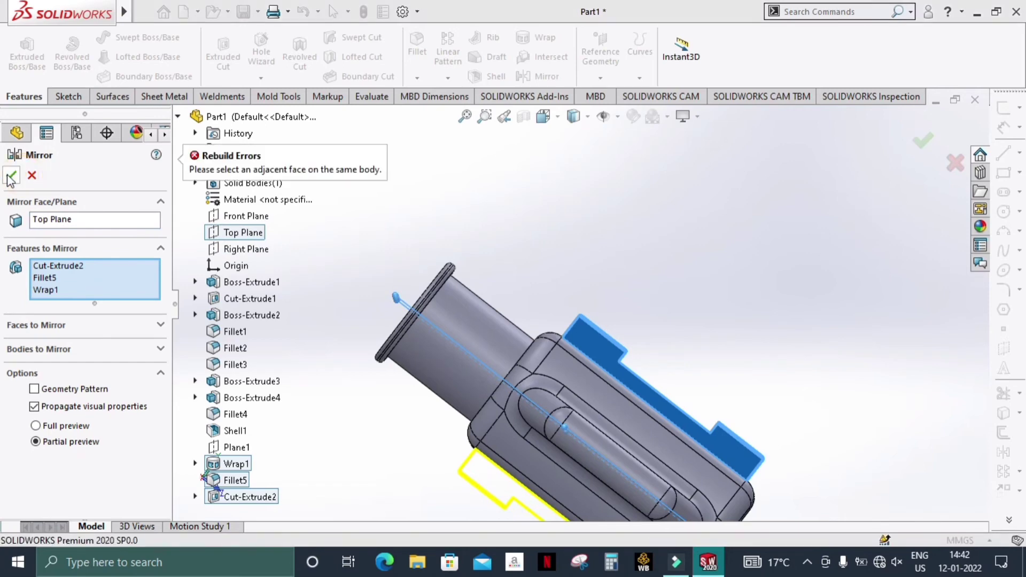
left_click(11, 177)
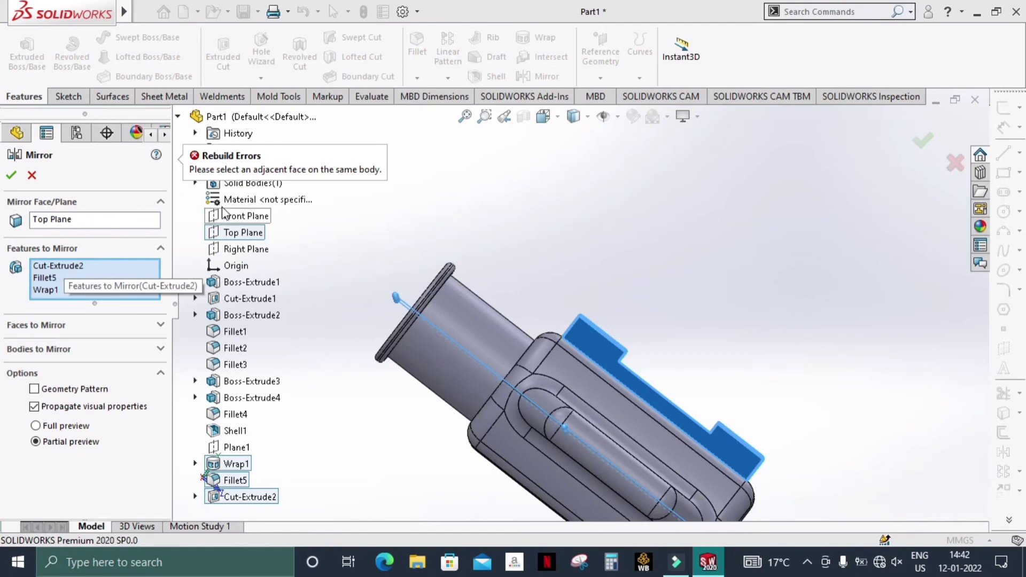
mouse_move(371, 369)
middle_mouse_down()
mouse_move(435, 223)
mouse_move(453, 332)
middle_mouse_up()
left_click(544, 434)
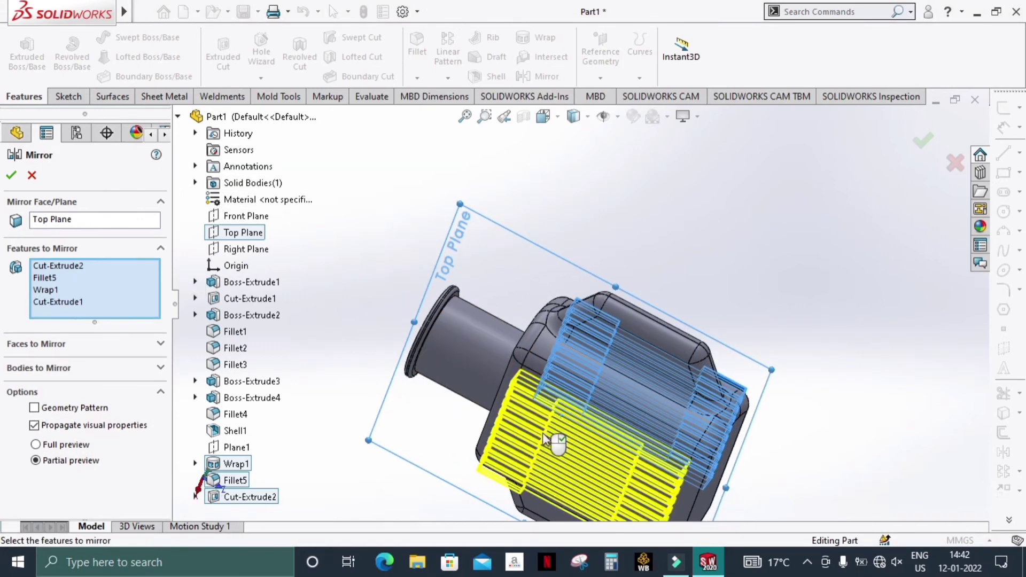
mouse_move(355, 385)
middle_mouse_down()
mouse_move(358, 333)
mouse_move(348, 384)
mouse_move(380, 438)
mouse_move(377, 414)
middle_mouse_up()
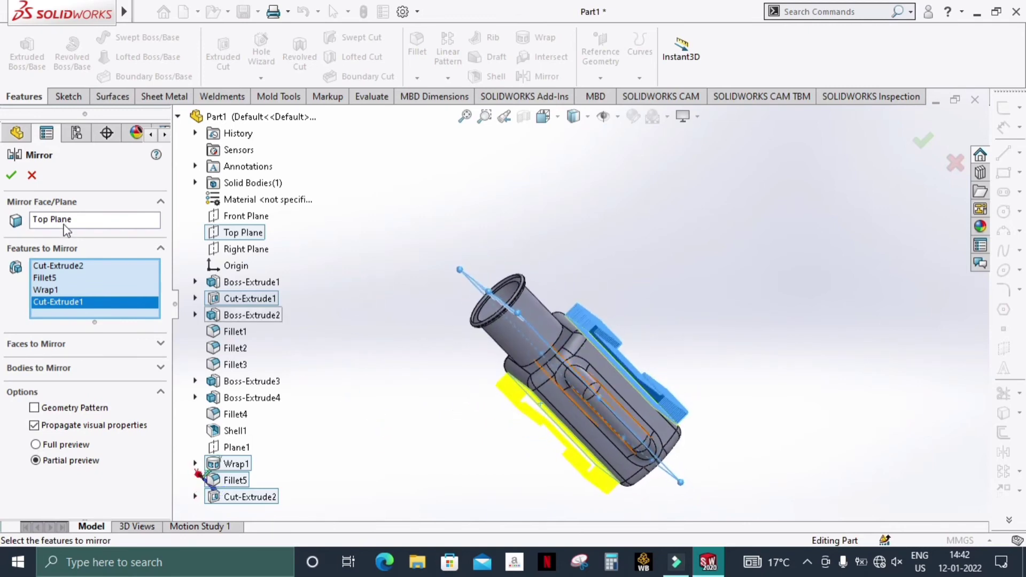
Keep only selected mirror bodies, ticking Body 2, Body 3 and Body 4
left_click(11, 178)
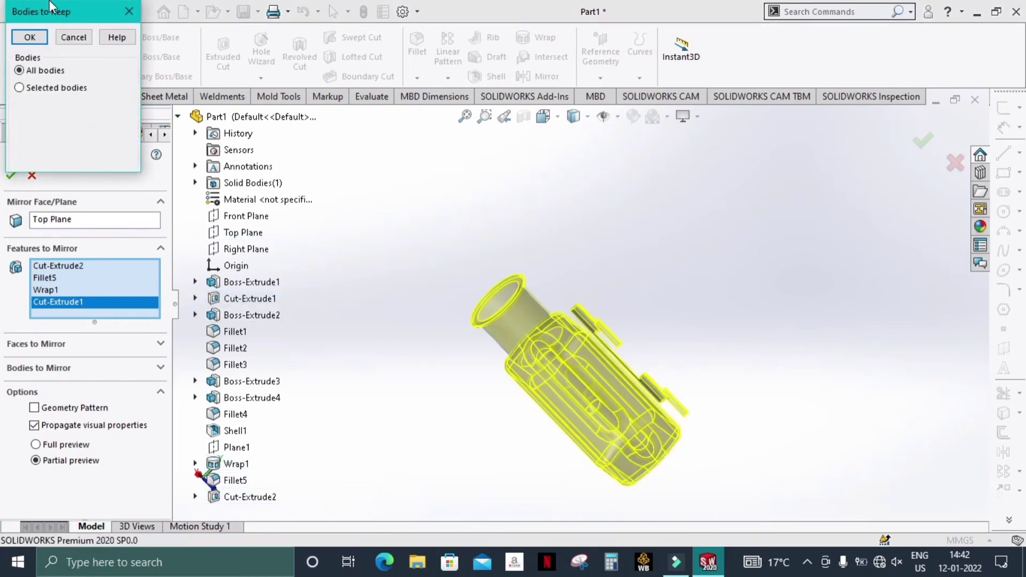
left_click(28, 38)
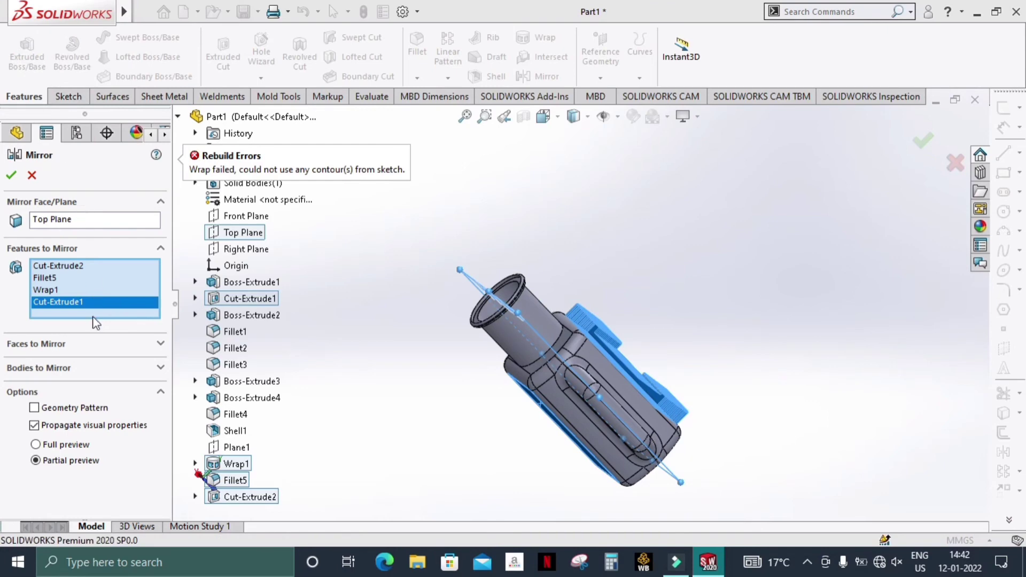
left_click(12, 176)
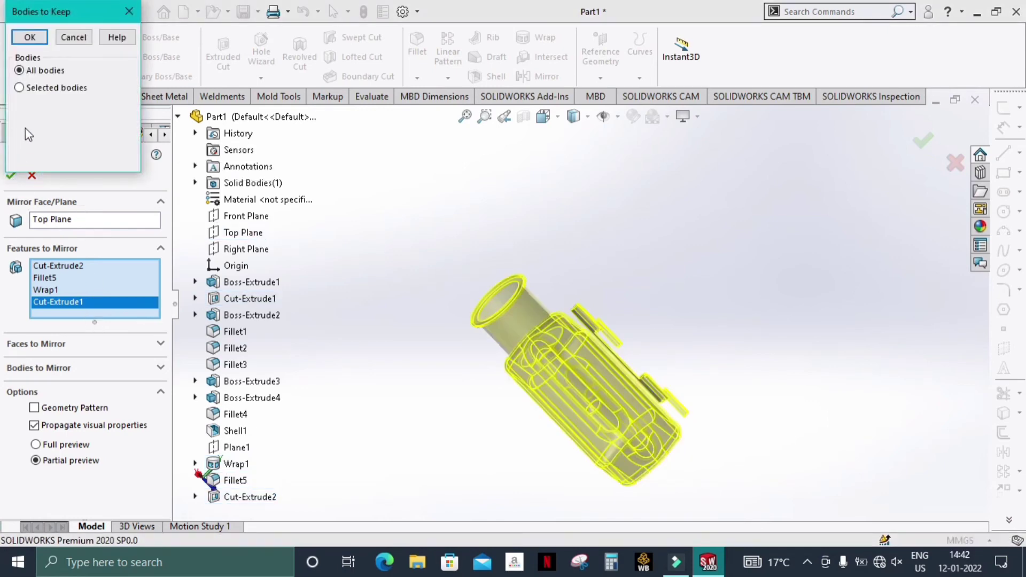
left_click(21, 88)
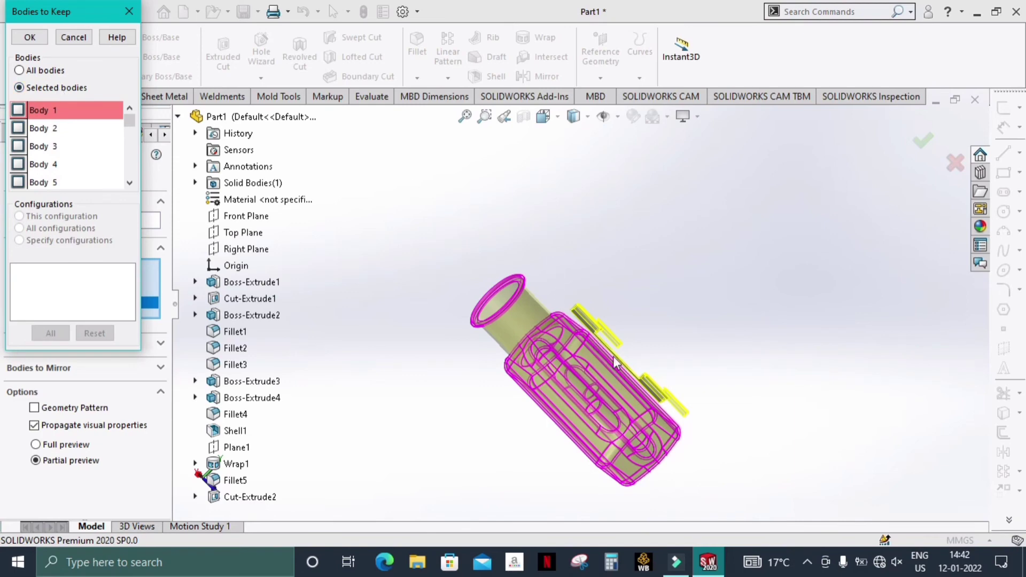
left_click(47, 130)
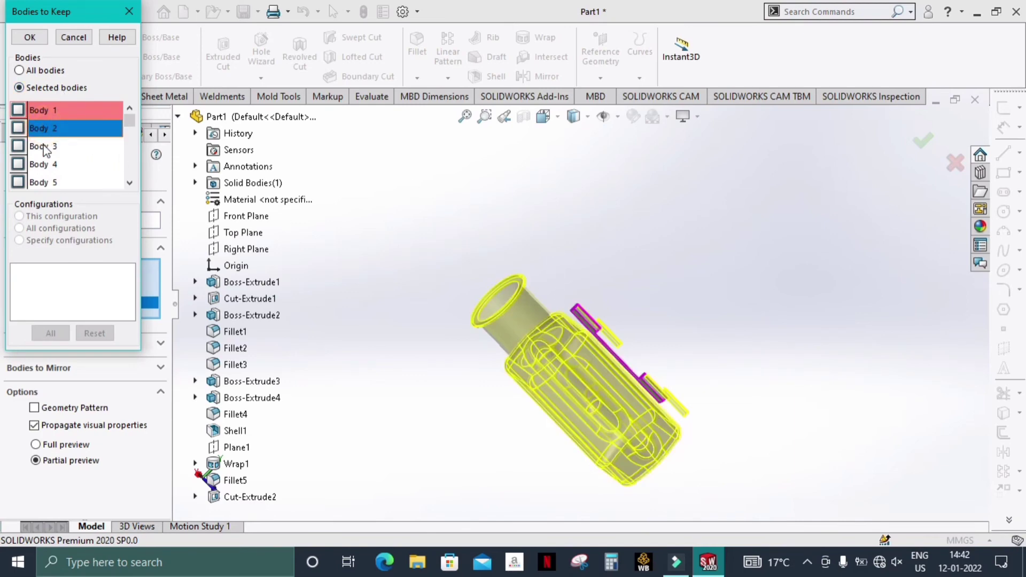
left_click(46, 150)
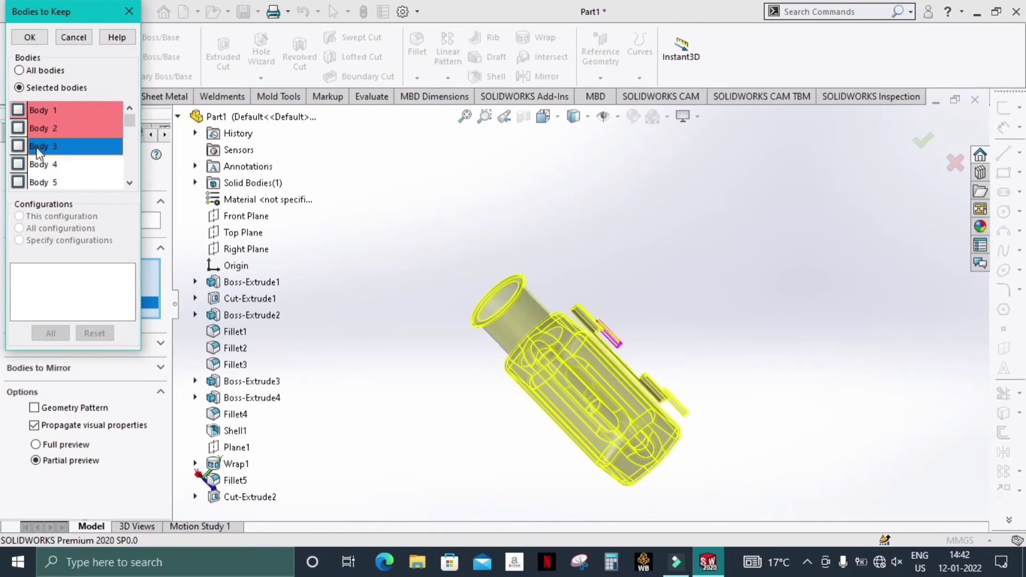
left_click(18, 146)
left_click(18, 128)
left_click(18, 109)
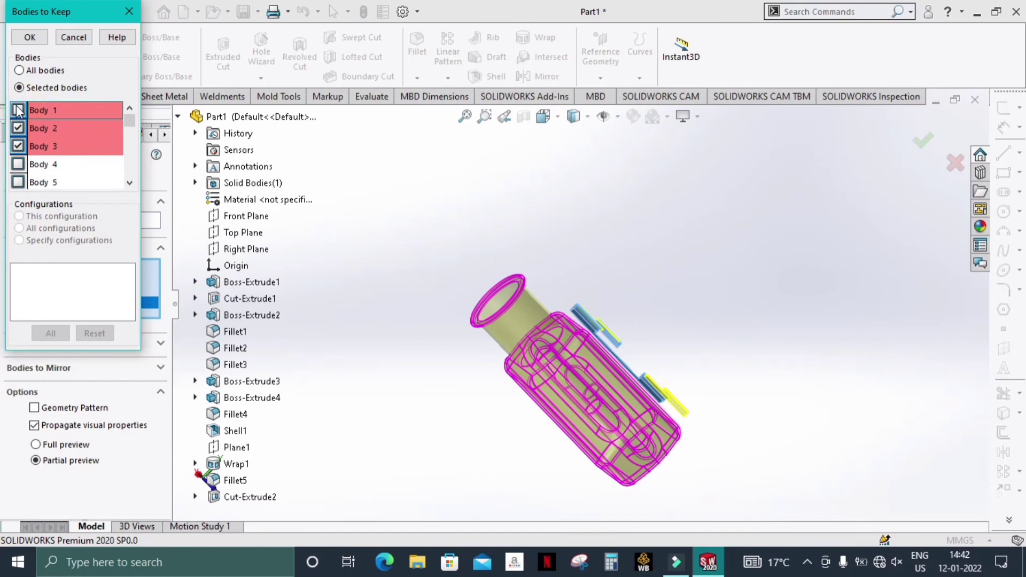
left_click(21, 165)
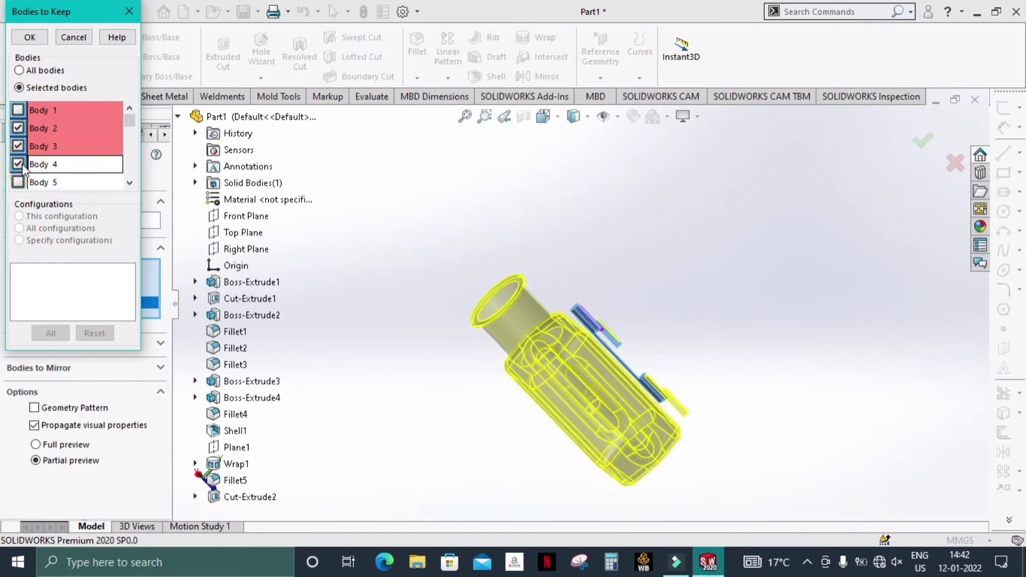
Confirm the kept bodies and delete Cut-Extrude1 from the features to mirror
left_click(78, 38)
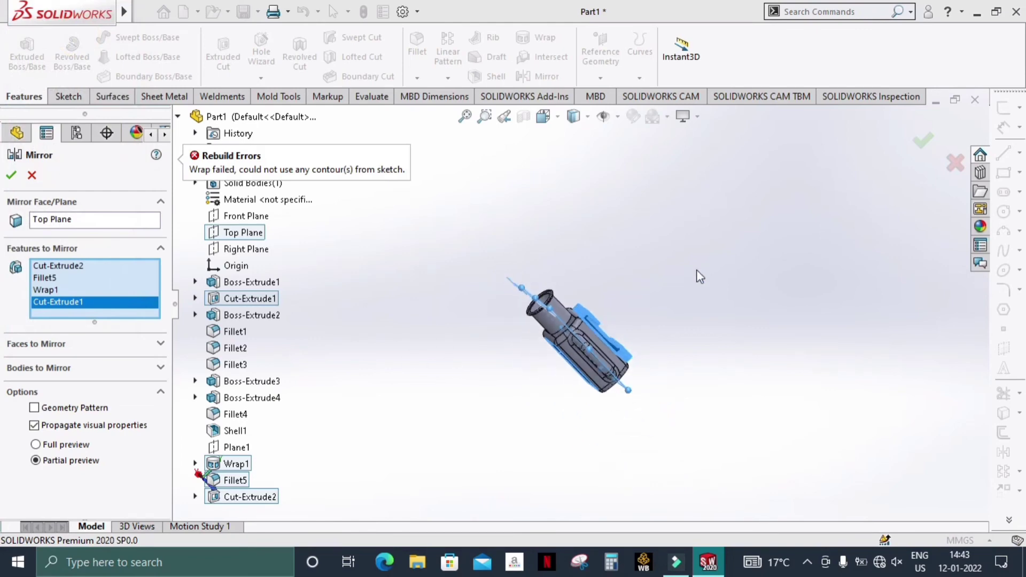
mouse_move(697, 273)
middle_mouse_down()
mouse_move(697, 394)
mouse_move(656, 278)
middle_mouse_up()
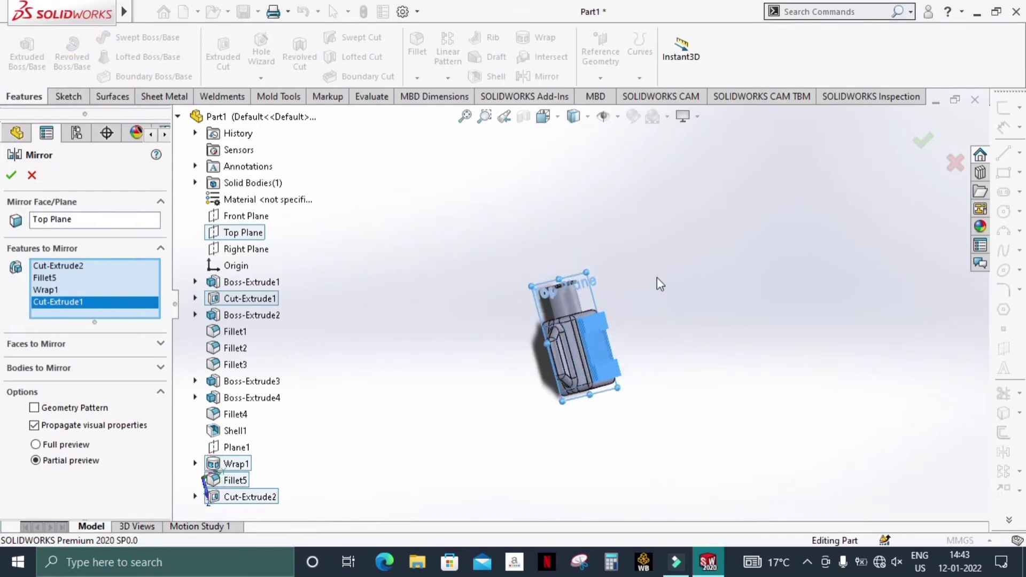
scroll(594, 361, "down", 3)
mouse_move(727, 319)
middle_mouse_down()
mouse_move(781, 286)
mouse_move(764, 310)
middle_mouse_up()
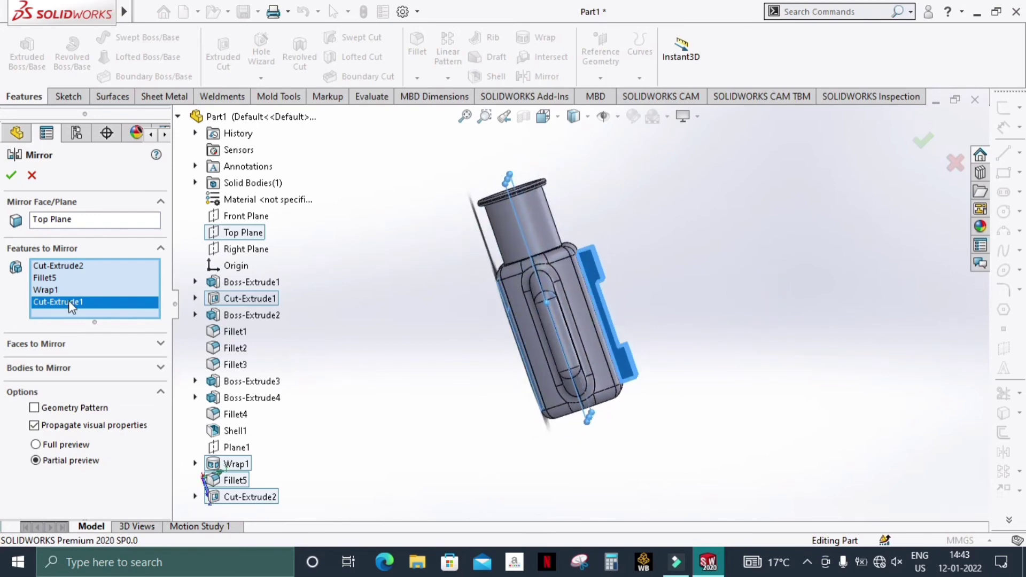
right_click(69, 301)
left_click(110, 327)
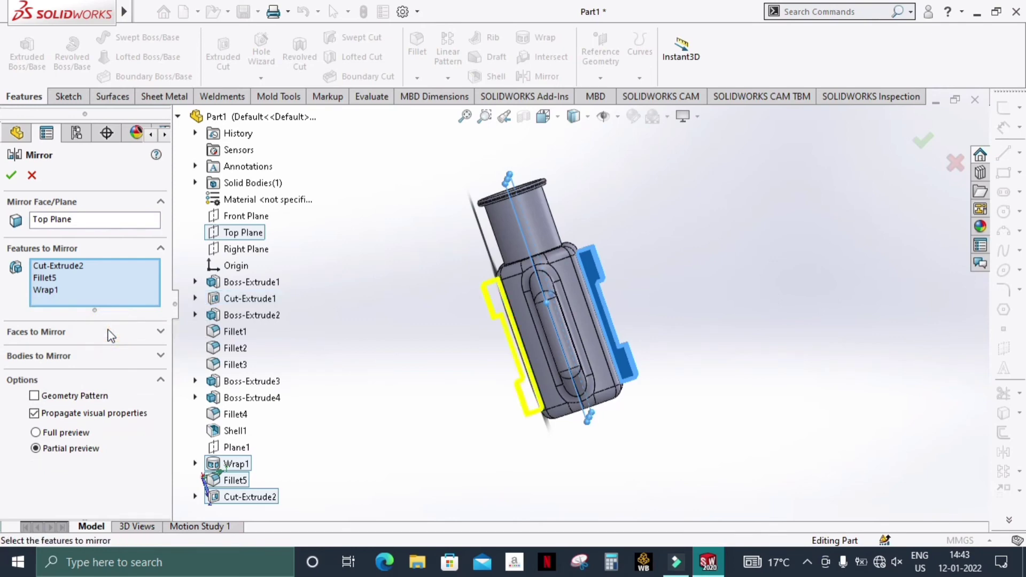
Retry the mirror, then cancel it after the rebuild error
left_click(13, 178)
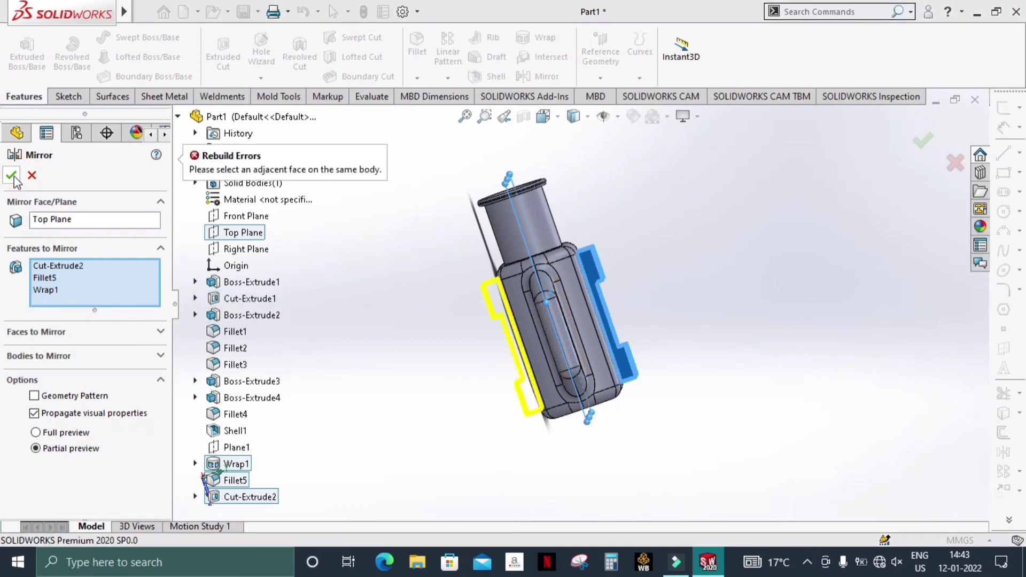
mouse_move(421, 309)
middle_mouse_down()
mouse_move(443, 231)
mouse_move(639, 238)
mouse_move(640, 208)
mouse_move(662, 204)
mouse_move(675, 219)
mouse_move(686, 261)
mouse_move(68, 235)
middle_mouse_up()
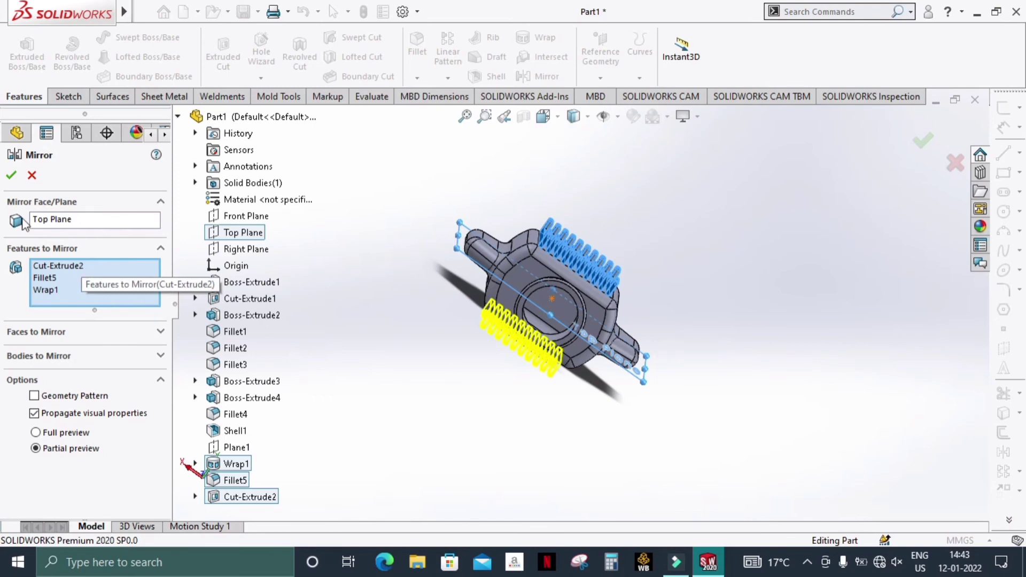
left_click(31, 175)
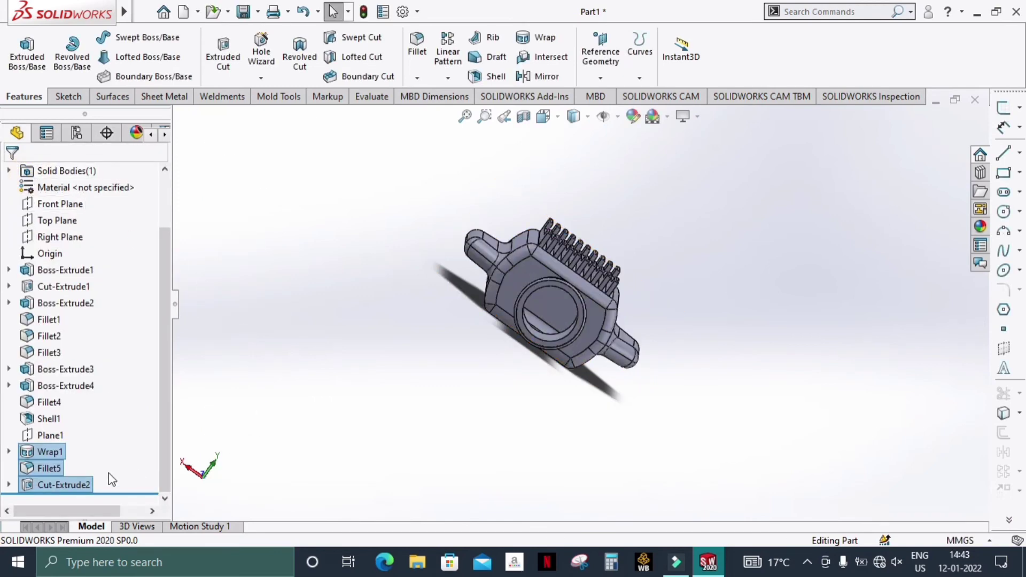
left_click(324, 400)
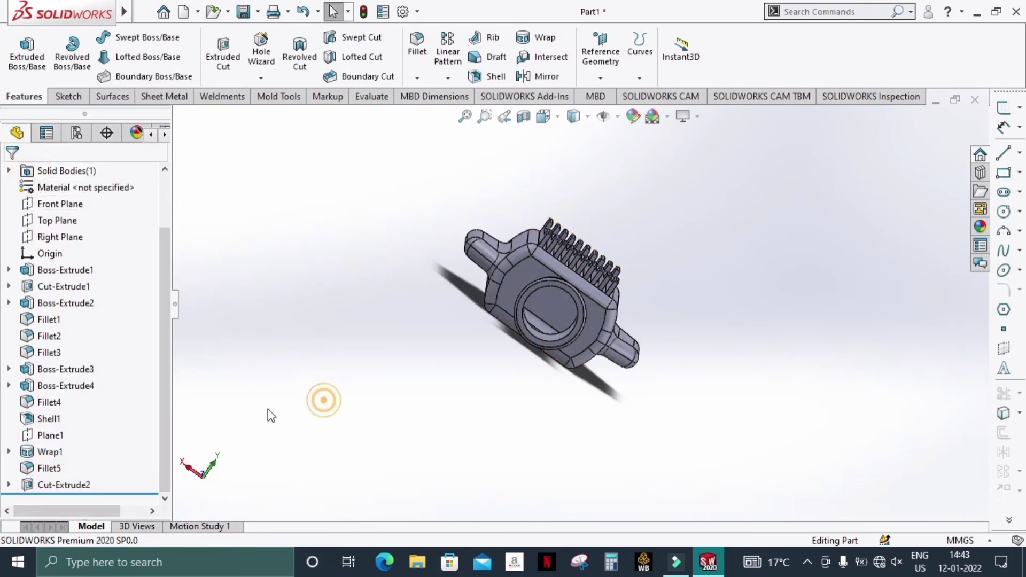
left_click(50, 452)
left_click(67, 409)
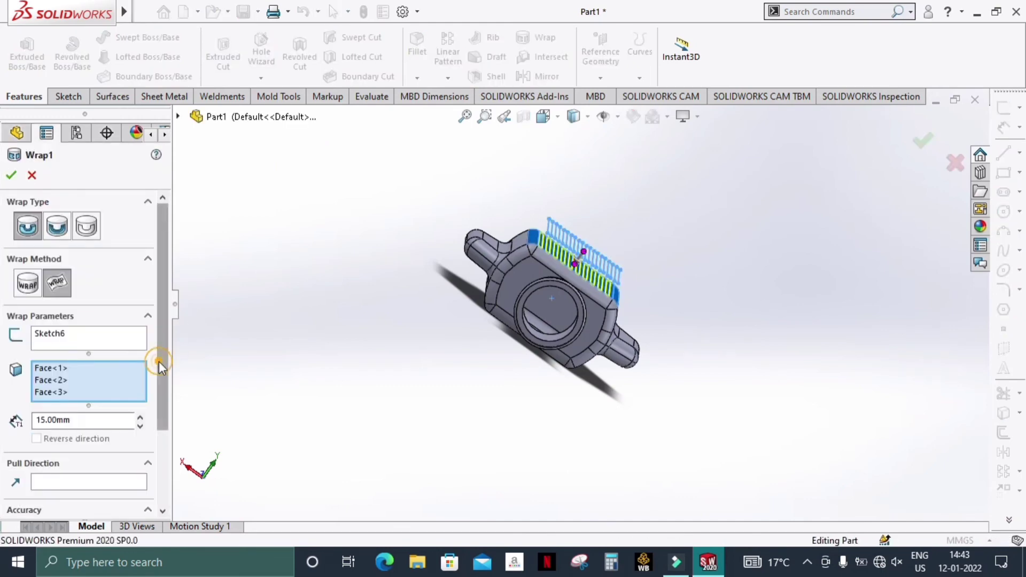
left_click_drag(159, 361, 165, 475)
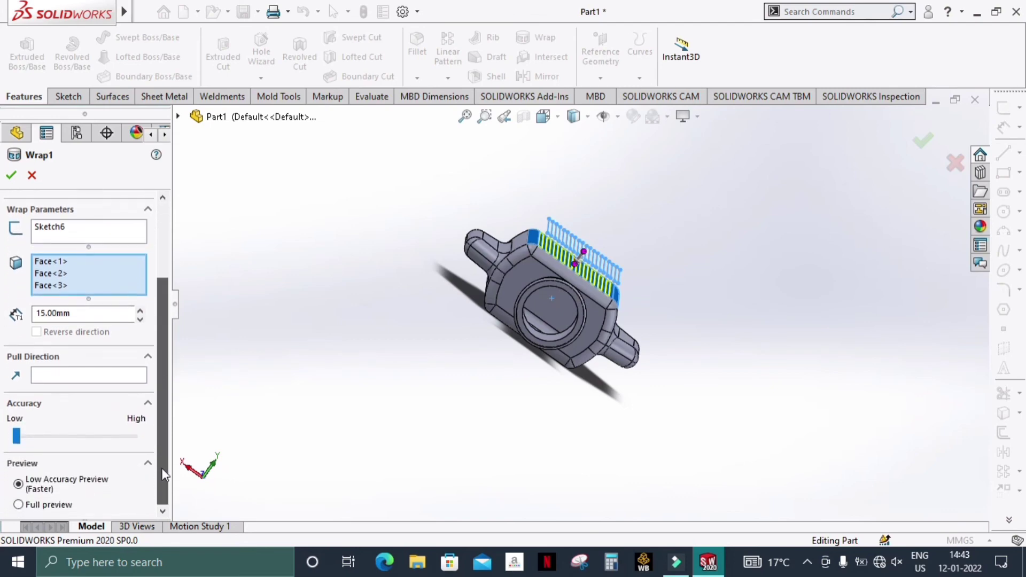
left_click_drag(161, 439, 163, 340)
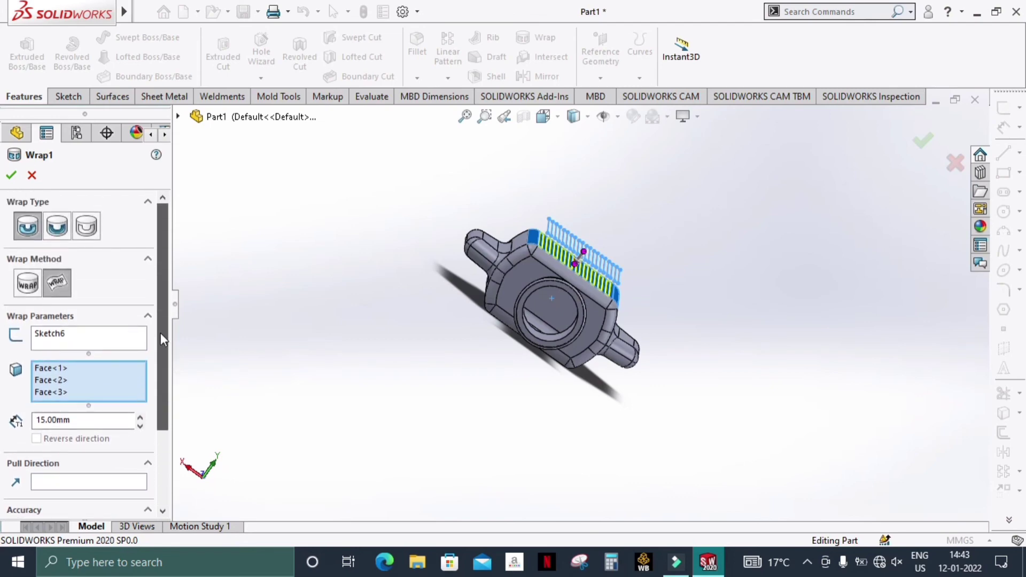
left_click(31, 177)
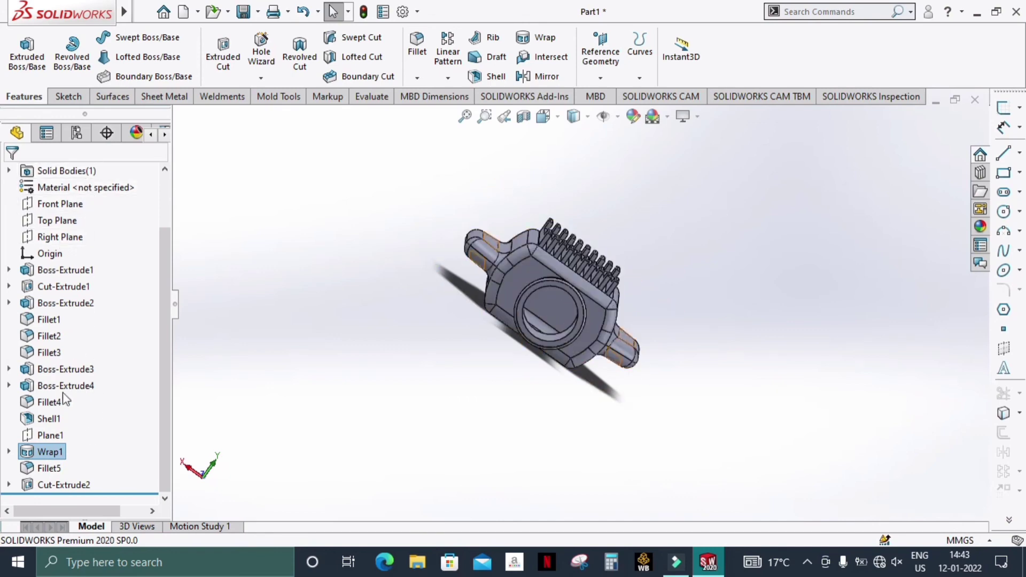
left_click(52, 453)
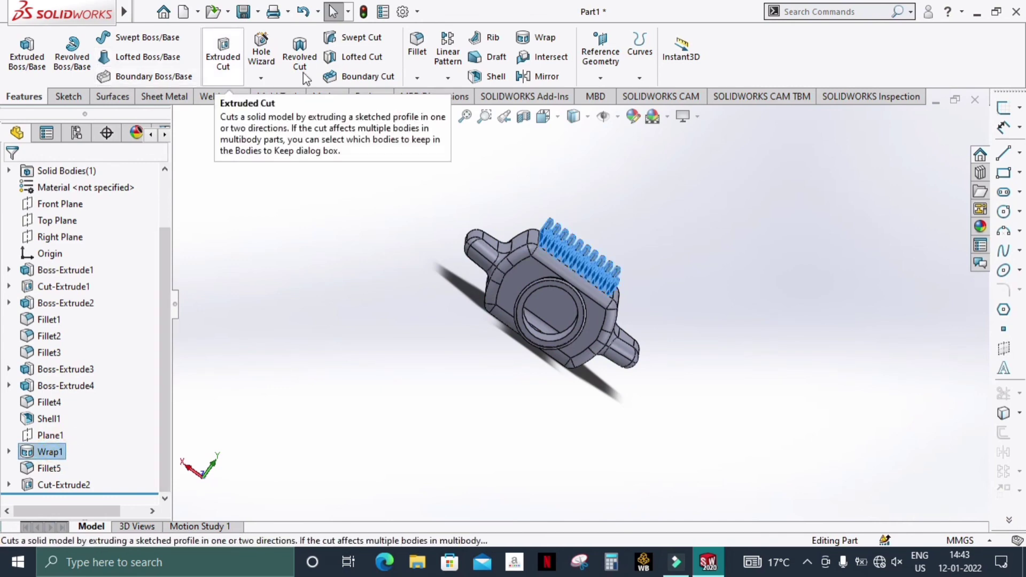
left_click(541, 76)
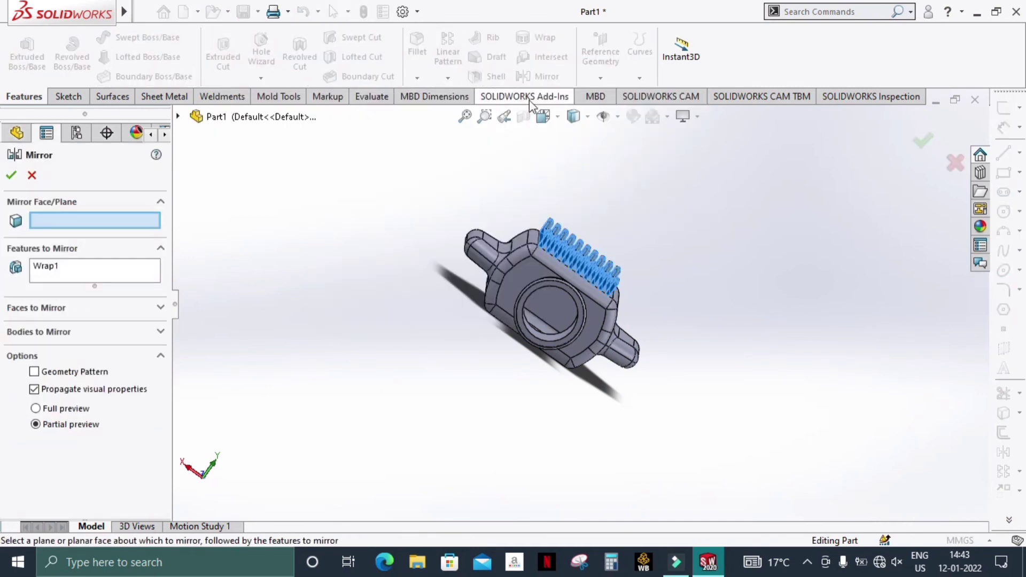
left_click(179, 117)
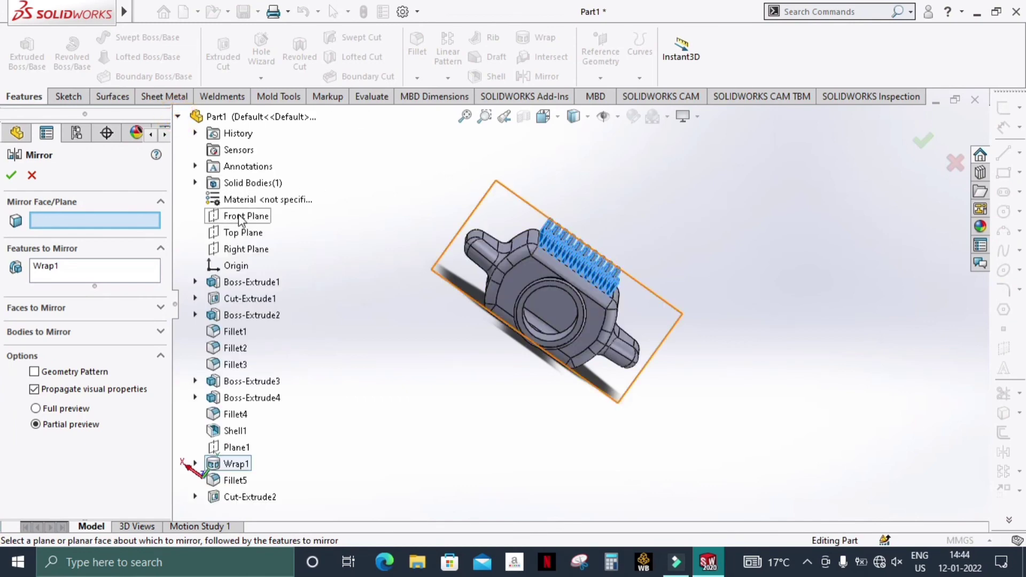
left_click(243, 234)
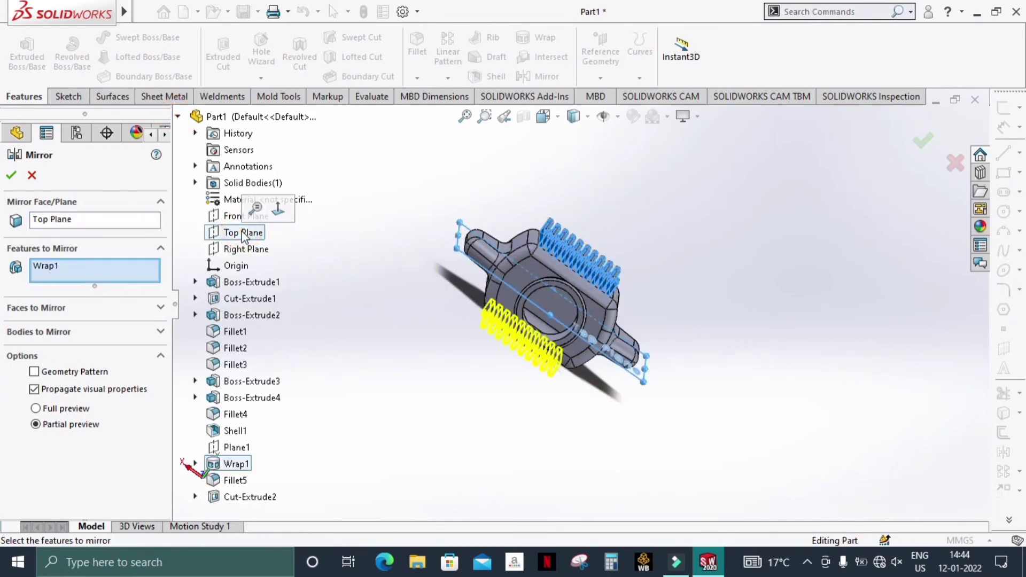
left_click(14, 176)
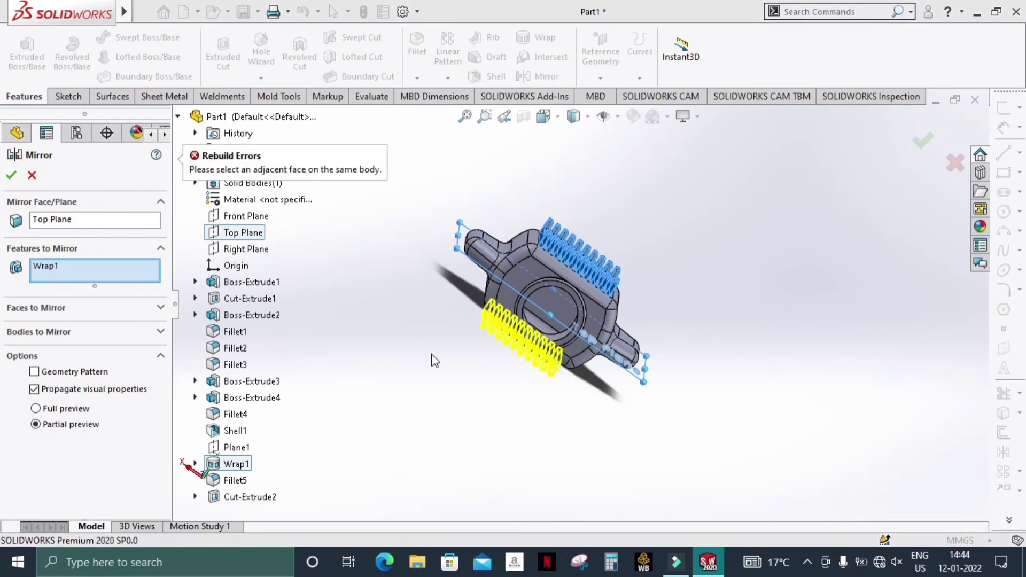
middle_click_drag(434, 361, 568, 310)
scroll(567, 310, "down", 5)
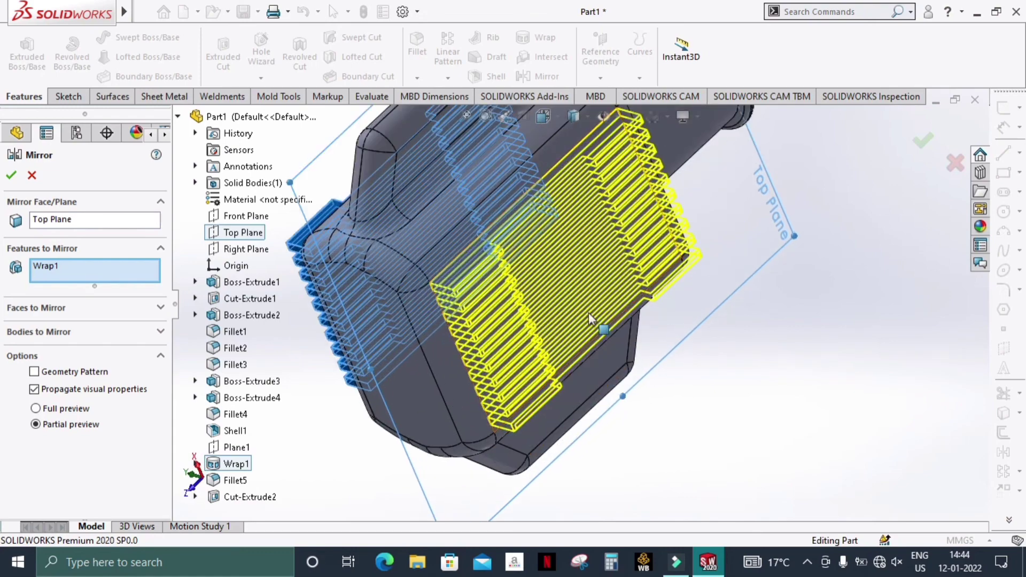
scroll(458, 332, "down", 3)
scroll(458, 331, "down", 2)
scroll(459, 334, "up", 2)
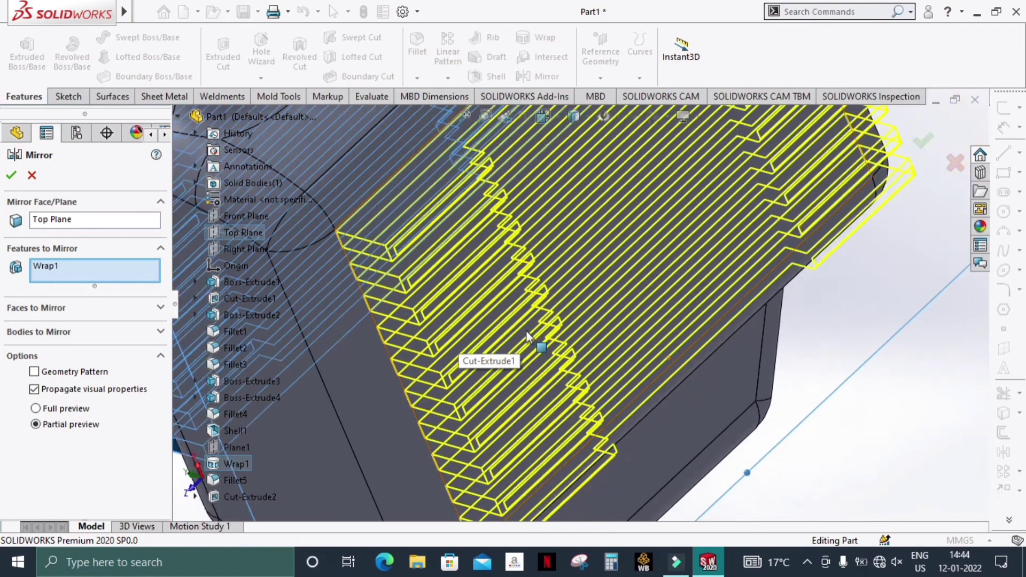
scroll(465, 338, "up", 1)
left_click(434, 354)
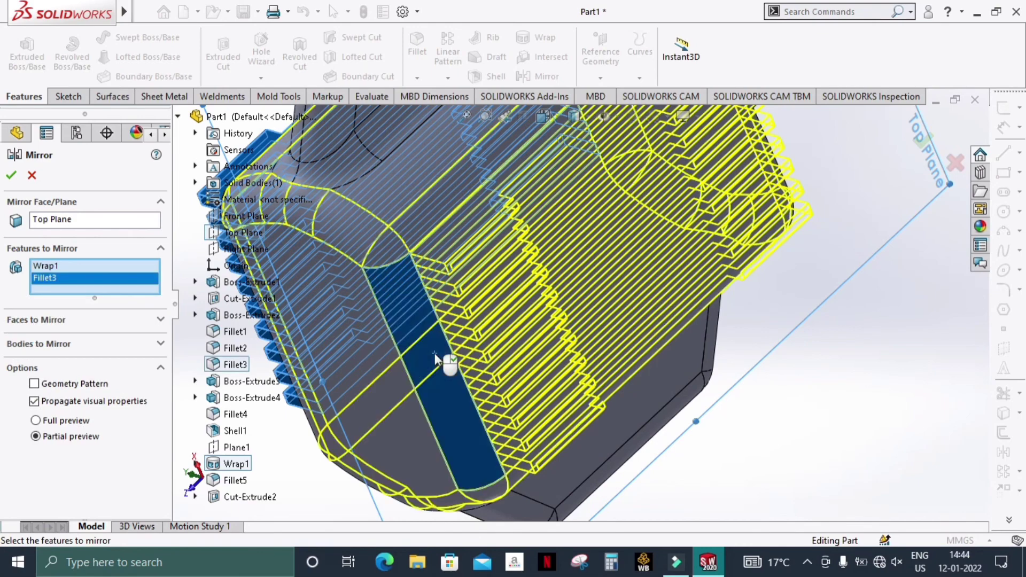
scroll(449, 364, "up", 3)
mouse_move(449, 364)
middle_mouse_down()
mouse_move(770, 322)
mouse_move(783, 336)
mouse_move(779, 367)
mouse_move(764, 386)
mouse_move(738, 374)
middle_mouse_up()
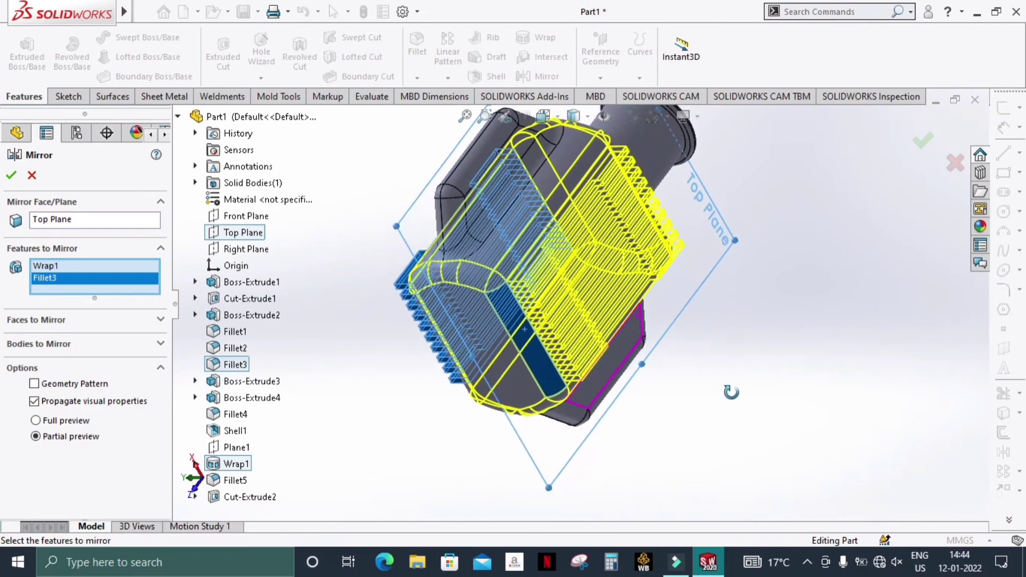
left_click(12, 176)
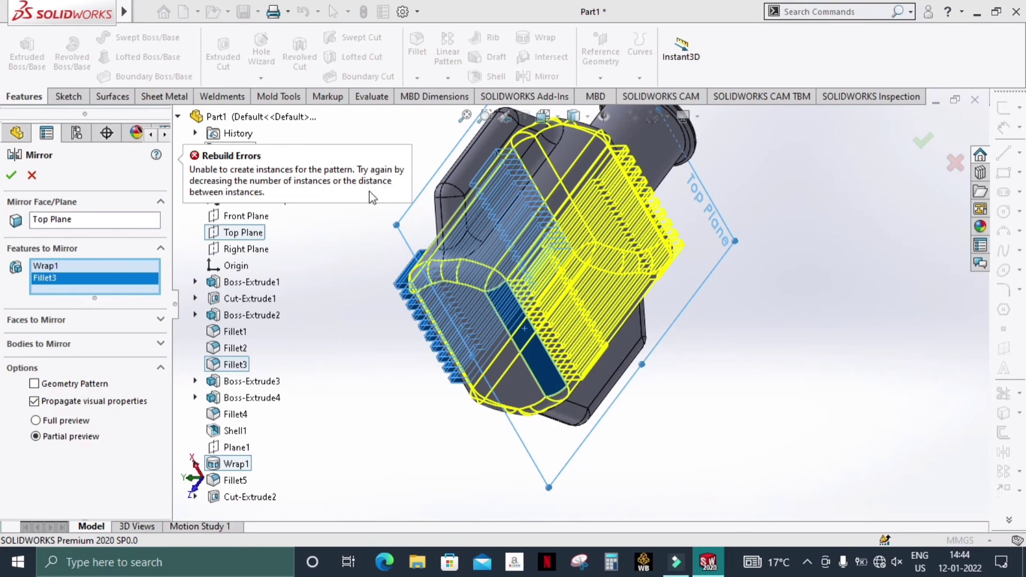
left_click(31, 176)
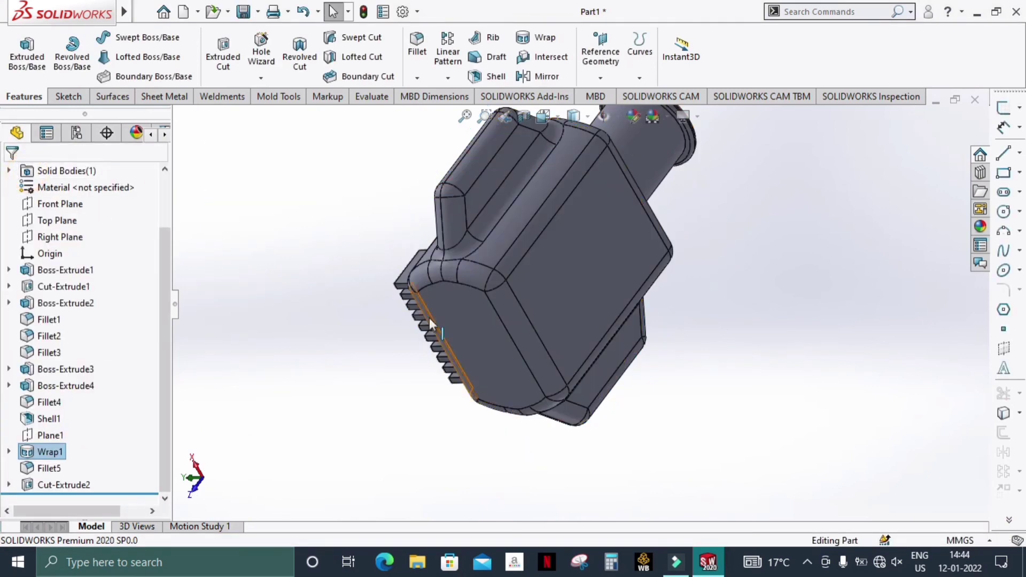
Orbit around the housing and bring up the Appearances, Scenes and Decals library
mouse_move(692, 248)
middle_mouse_down()
mouse_move(841, 371)
mouse_move(884, 289)
mouse_move(948, 312)
mouse_move(967, 369)
mouse_move(914, 291)
mouse_move(886, 287)
mouse_move(896, 277)
mouse_move(980, 317)
mouse_move(952, 342)
middle_mouse_up()
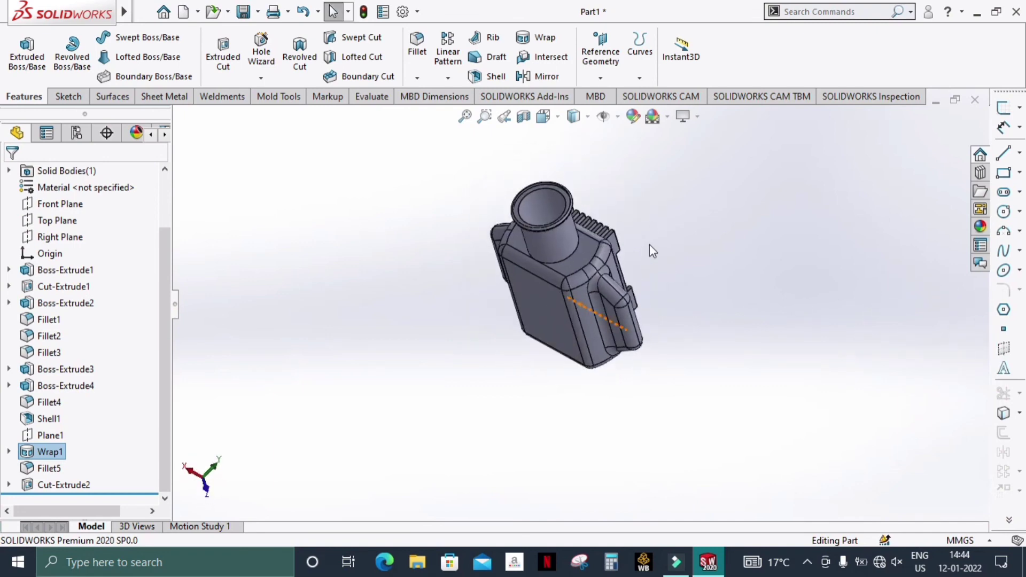
mouse_move(672, 246)
middle_mouse_down()
mouse_move(636, 343)
mouse_move(656, 428)
mouse_move(727, 355)
mouse_move(676, 354)
mouse_move(737, 350)
mouse_move(710, 360)
mouse_move(710, 380)
middle_mouse_up()
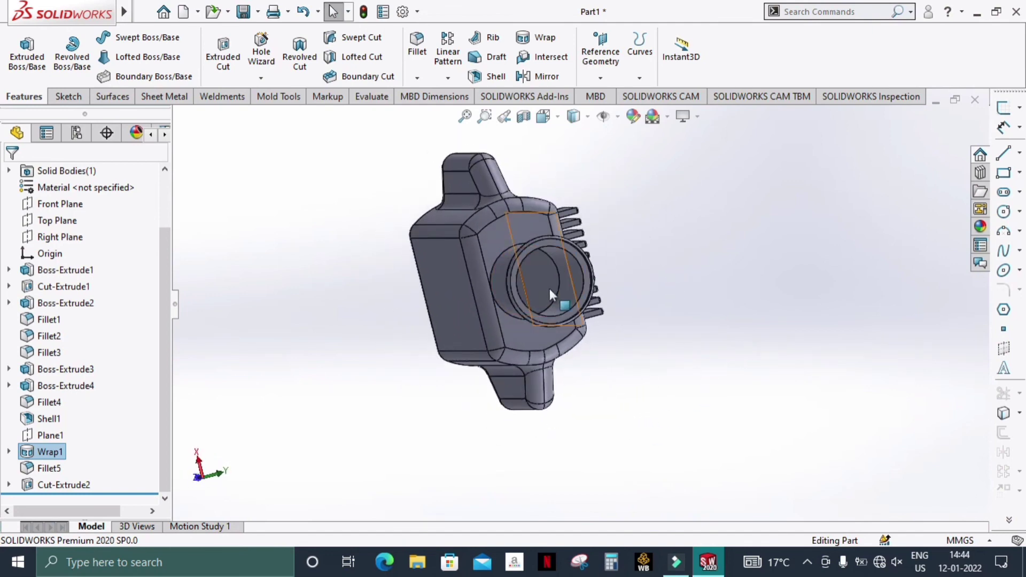
scroll(550, 289, "down", 3)
scroll(554, 293, "up", 3)
mouse_move(584, 291)
middle_mouse_down()
mouse_move(740, 353)
mouse_move(669, 383)
mouse_move(713, 256)
mouse_move(703, 262)
middle_mouse_up()
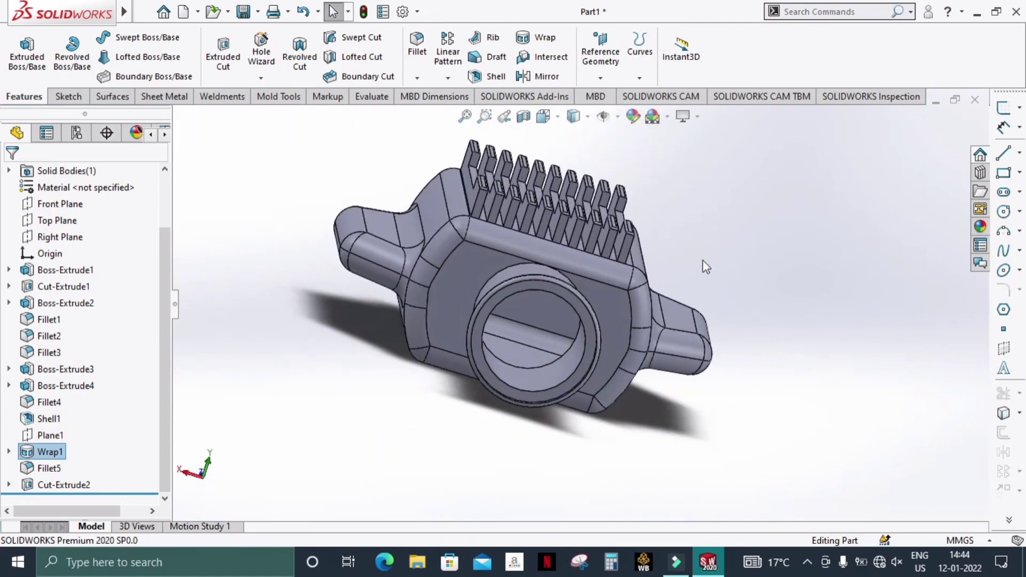
left_click(982, 222)
Drag a clear plastic appearance from the Plastic folder onto the housing
left_click(497, 145)
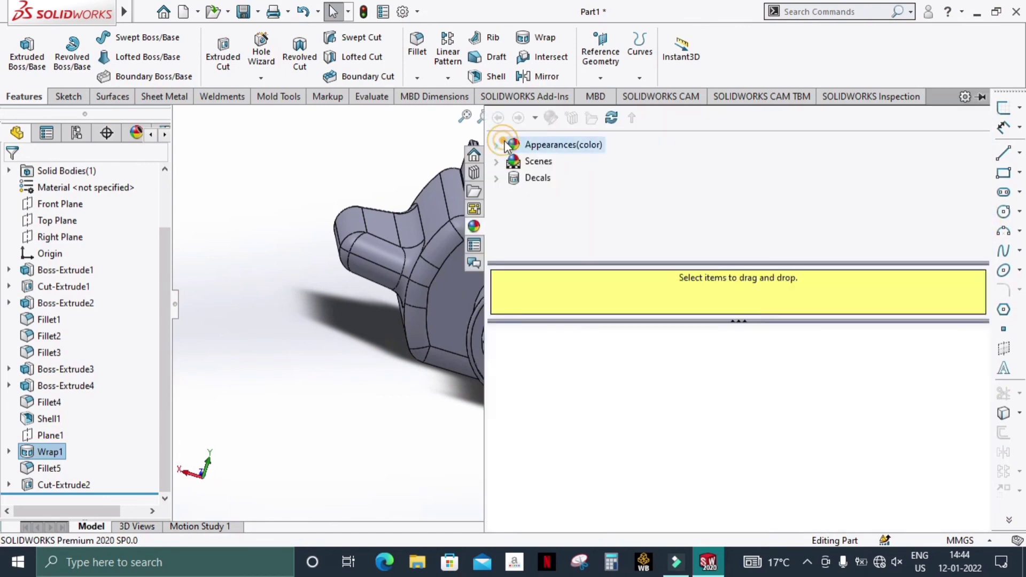
left_click(550, 163)
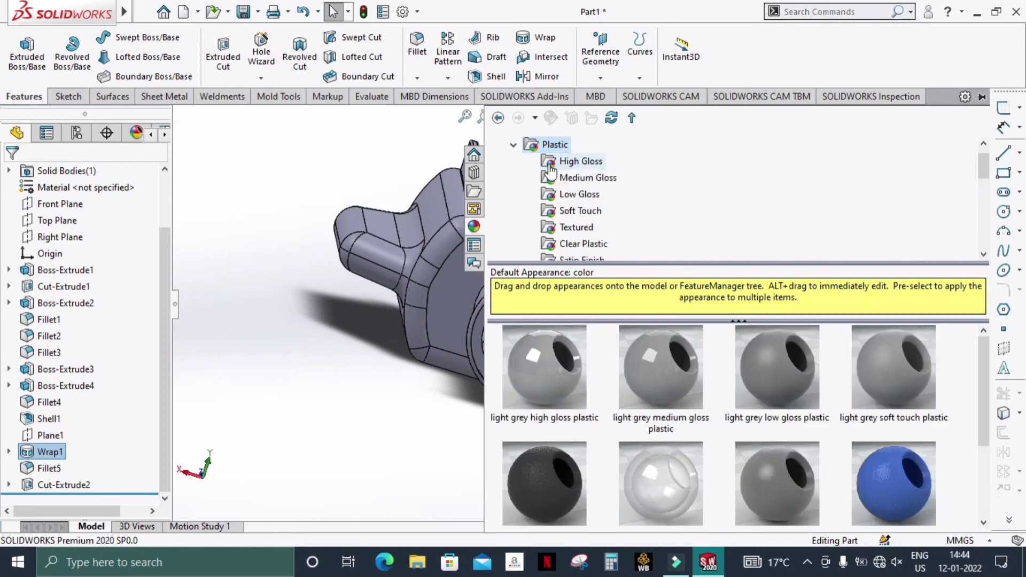
left_click_drag(663, 492, 471, 278)
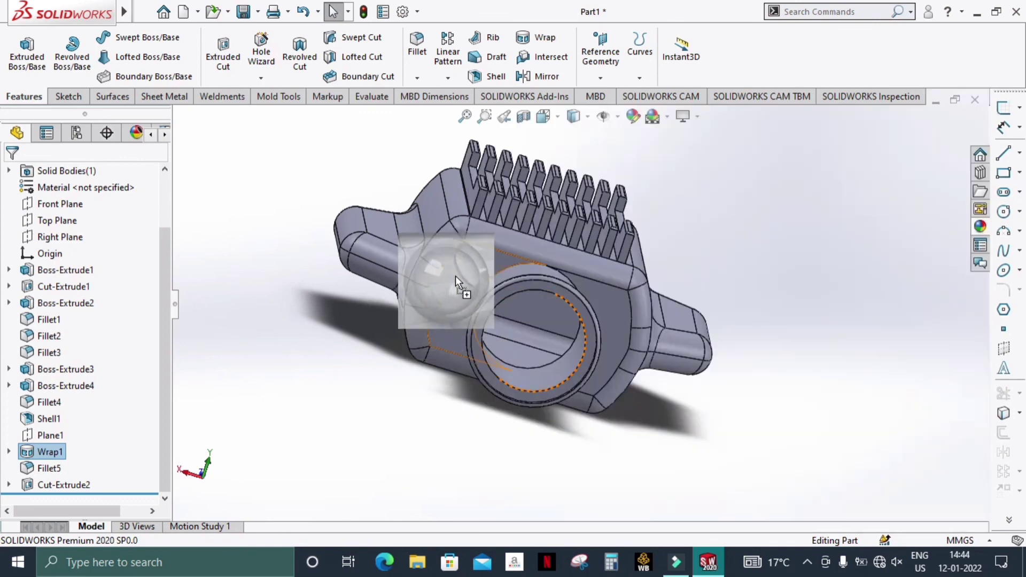
left_click(484, 283)
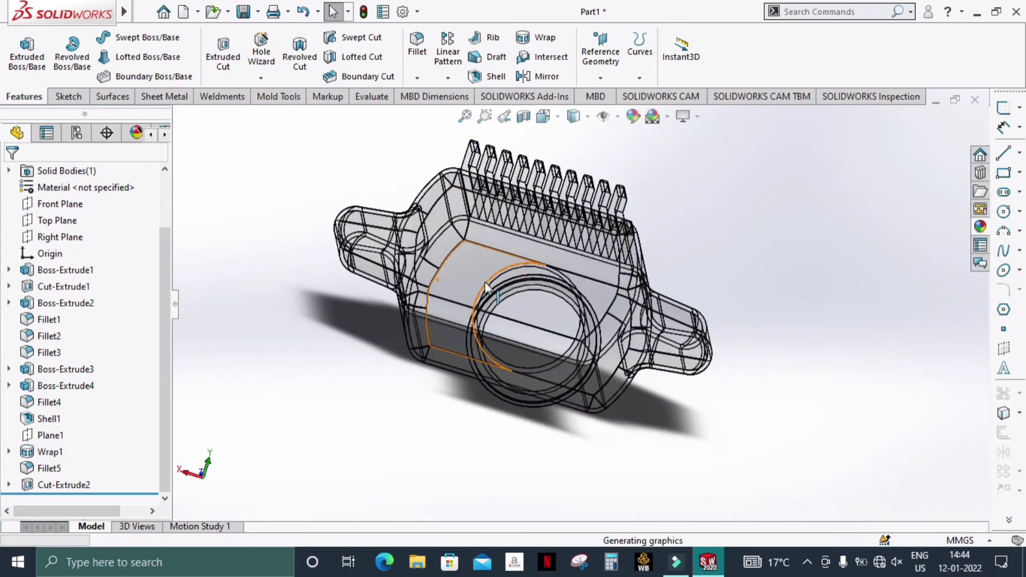
mouse_move(842, 326)
middle_mouse_down()
mouse_move(732, 411)
mouse_move(738, 290)
mouse_move(816, 291)
mouse_move(877, 311)
mouse_move(882, 140)
mouse_move(790, 183)
mouse_move(927, 183)
middle_mouse_up()
Apply a Clear Plastic swatch to the whole Part1
left_click(986, 234)
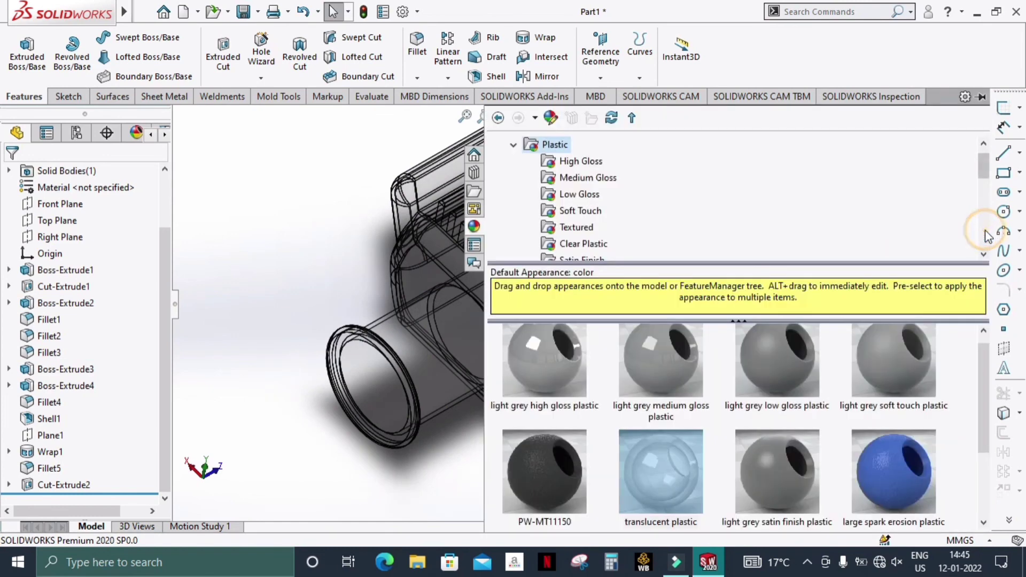
scroll(755, 457, "down", 2)
scroll(722, 416, "up", 2)
scroll(723, 402, "down", 2)
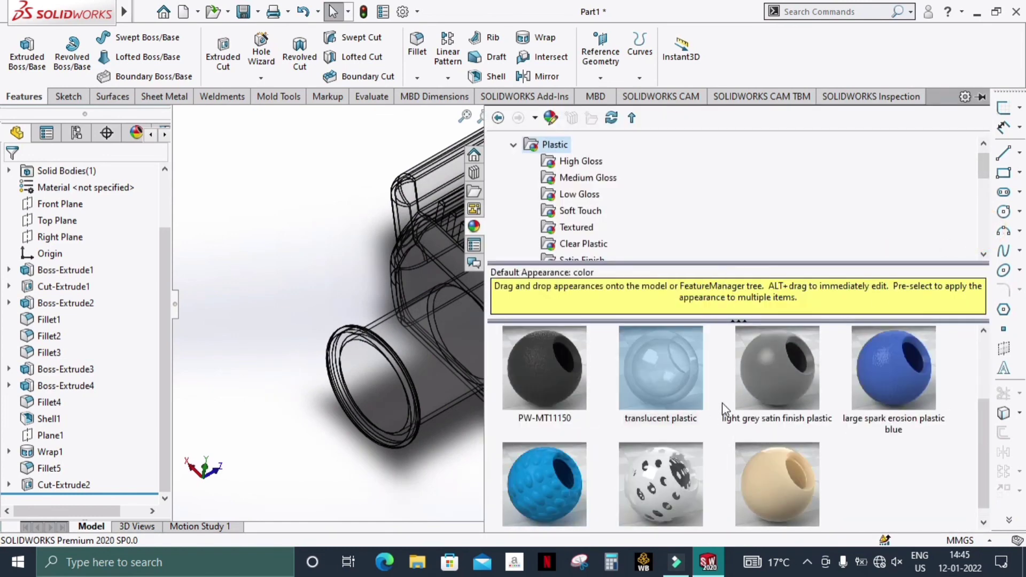
left_click(589, 214)
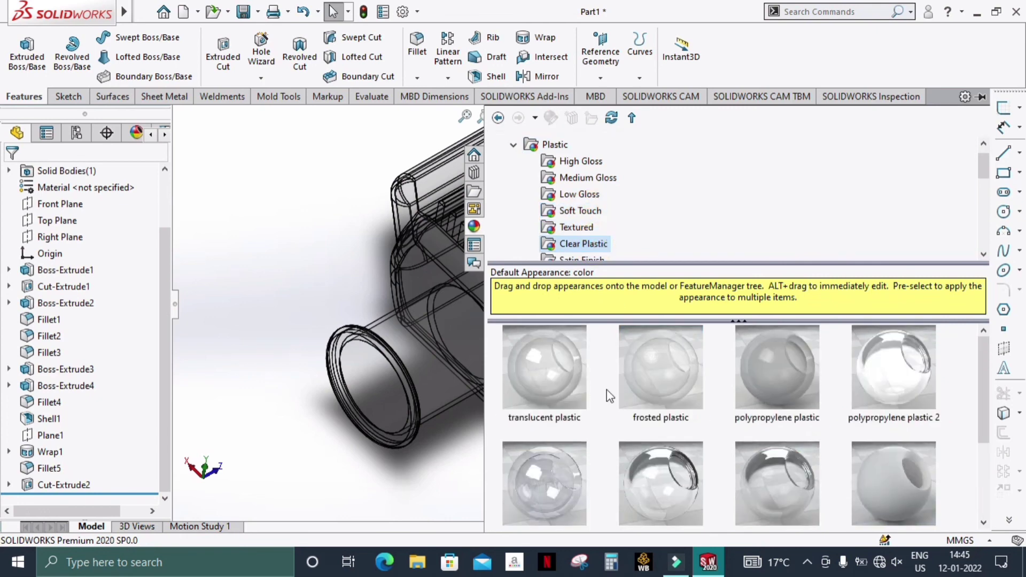
scroll(606, 428, "down", 3)
left_click_drag(557, 381, 437, 348)
left_click(462, 355)
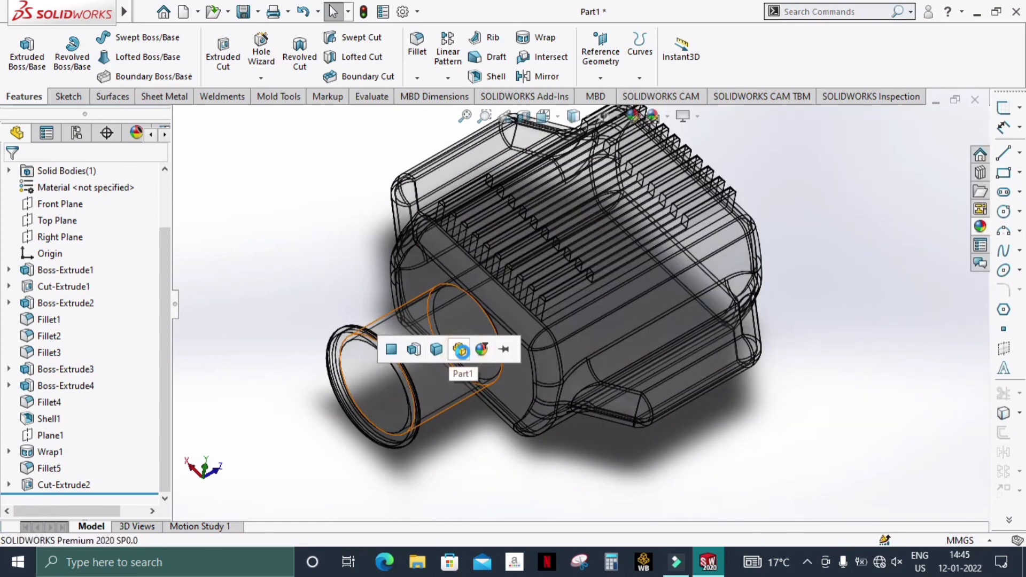
mouse_move(706, 415)
middle_mouse_down()
mouse_move(813, 299)
mouse_move(754, 339)
mouse_move(830, 404)
middle_mouse_up()
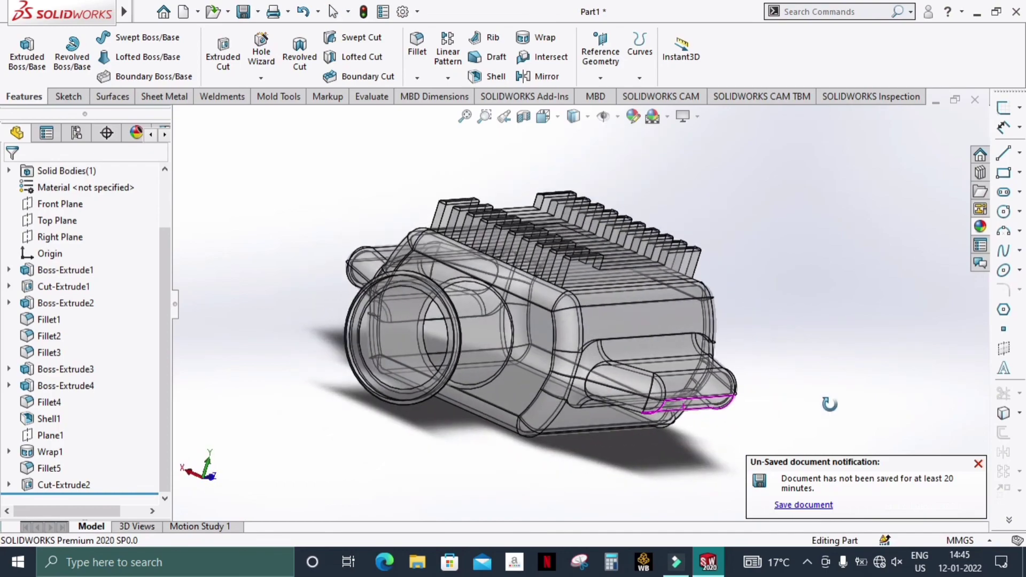
Dismiss the unsaved notice and split the display into Four View viewports
left_click(981, 464)
mouse_move(870, 355)
middle_mouse_down()
mouse_move(802, 377)
mouse_move(889, 387)
mouse_move(923, 279)
mouse_move(836, 199)
mouse_move(859, 316)
mouse_move(924, 339)
mouse_move(880, 280)
mouse_move(795, 213)
mouse_move(819, 146)
mouse_move(706, 145)
mouse_move(728, 122)
mouse_move(780, 147)
mouse_move(788, 268)
mouse_move(763, 323)
mouse_move(813, 229)
mouse_move(829, 304)
mouse_move(822, 335)
middle_mouse_up()
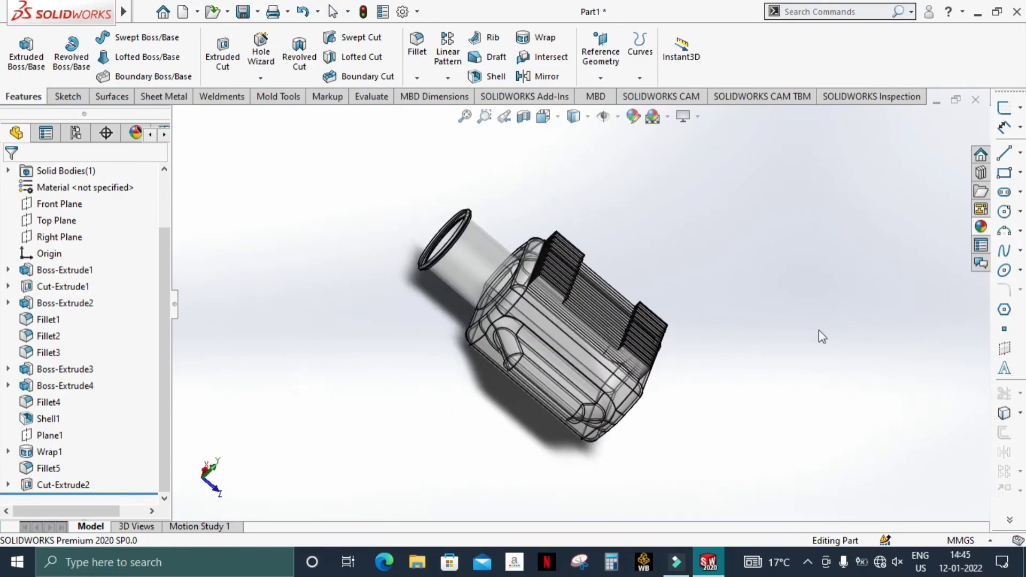
left_click(547, 116)
left_click(610, 219)
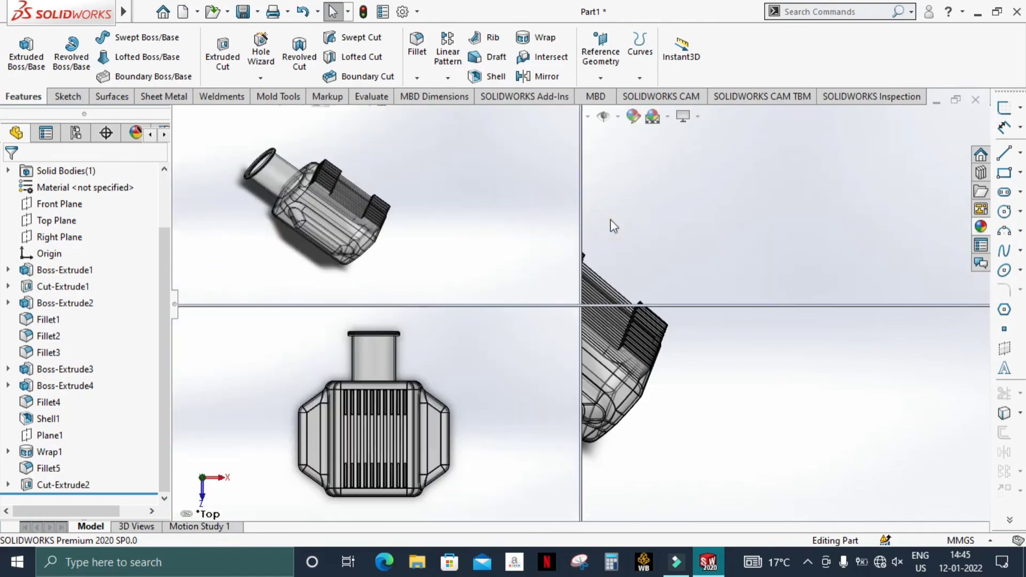